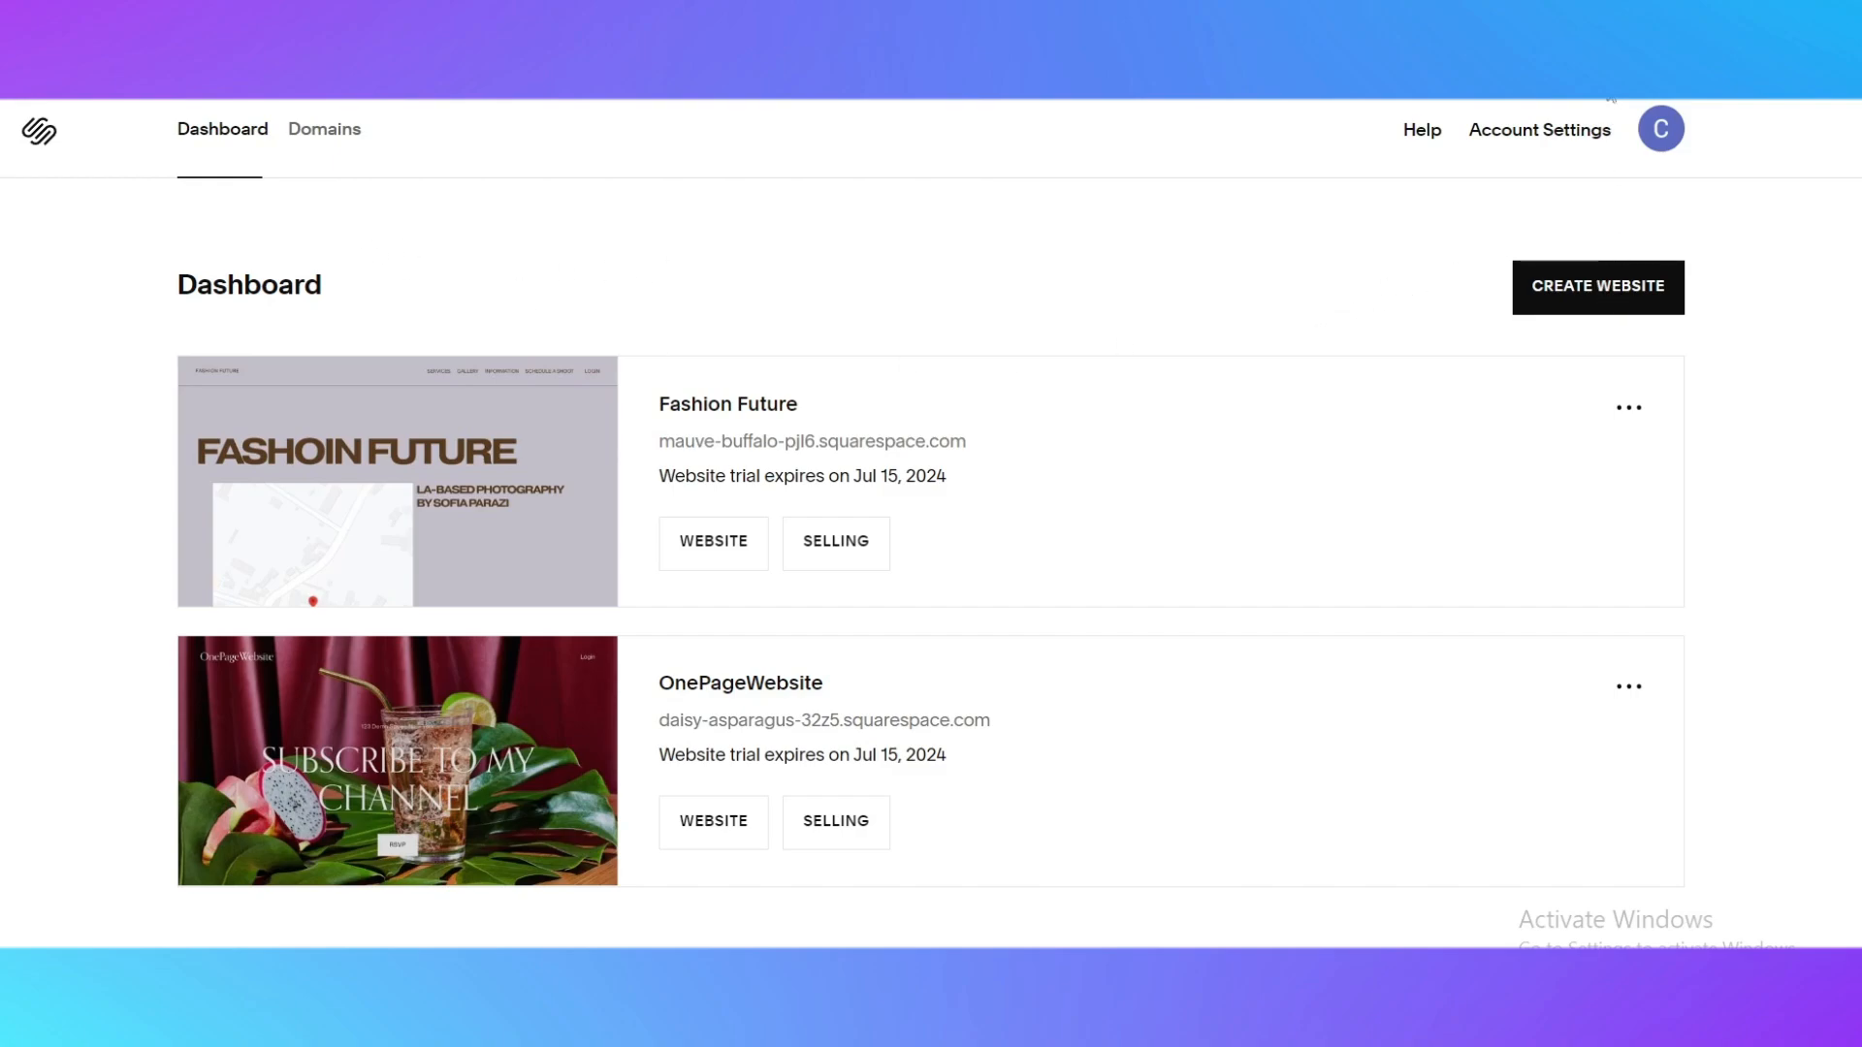
click(1664, 145)
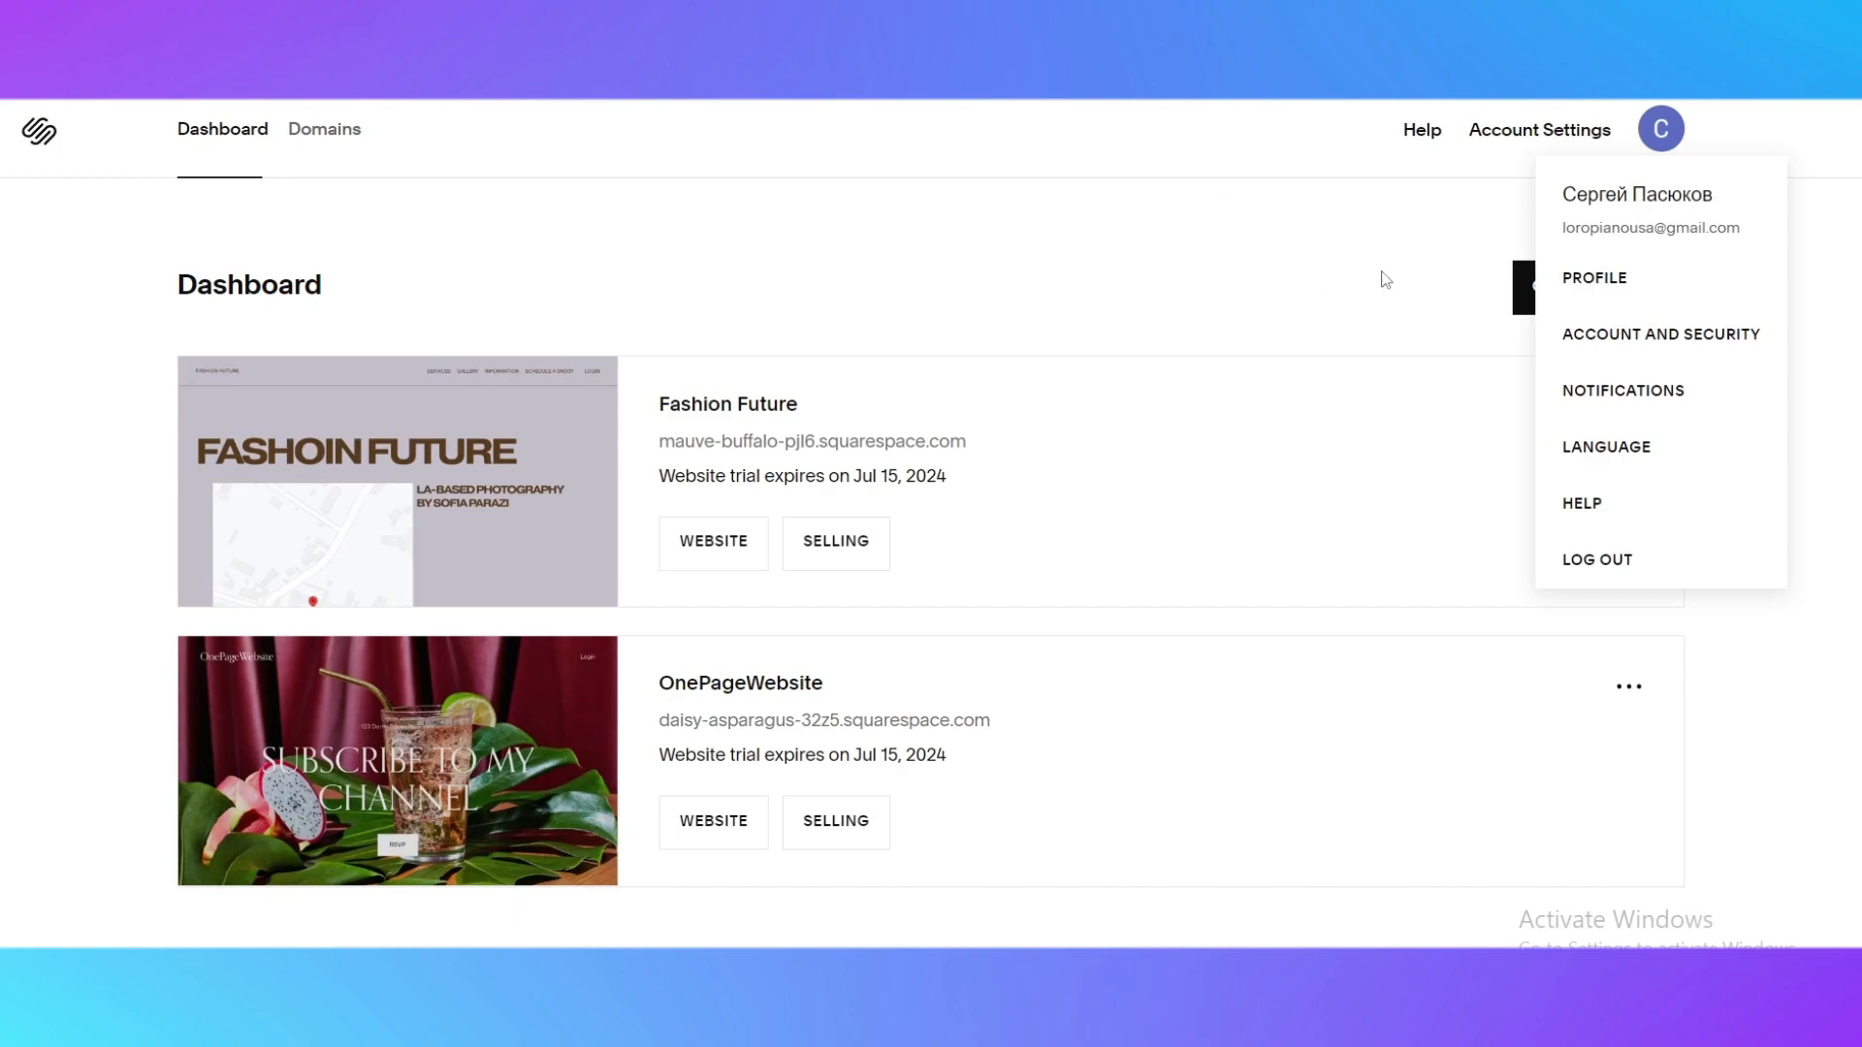
click(1311, 231)
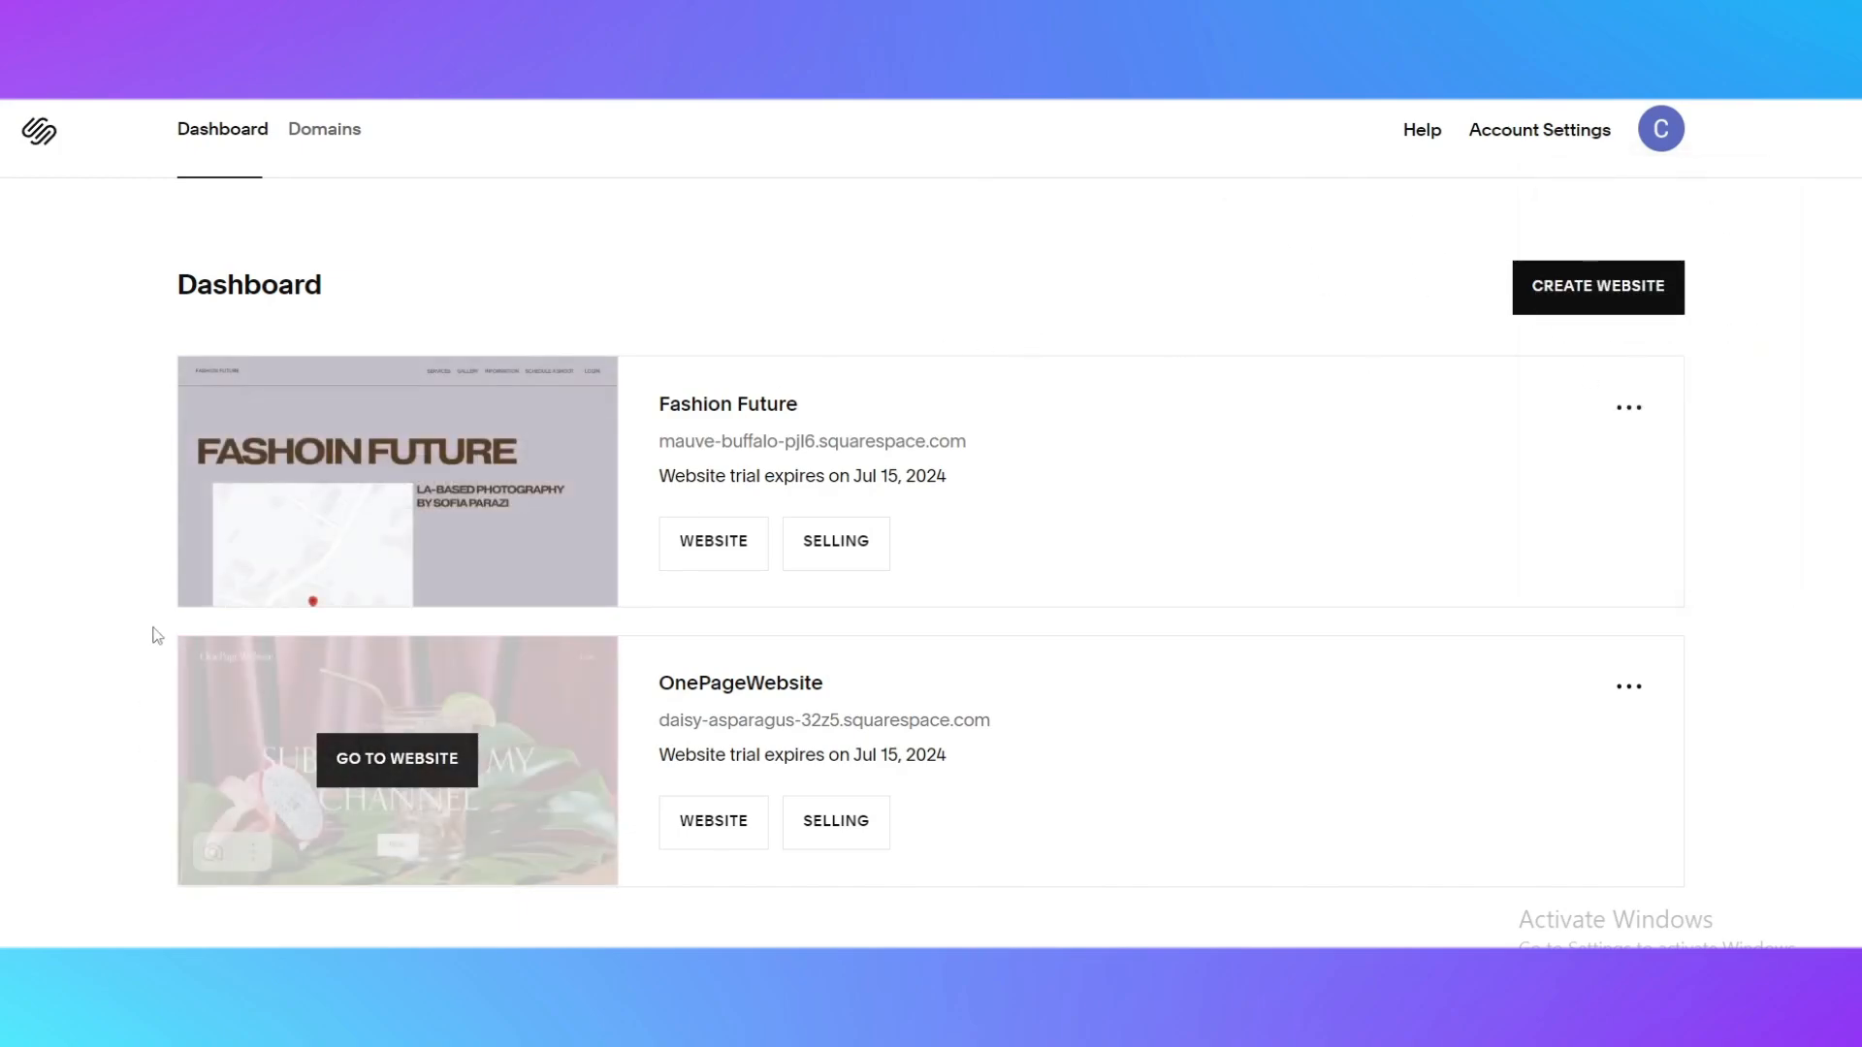
mouse_move(605, 559)
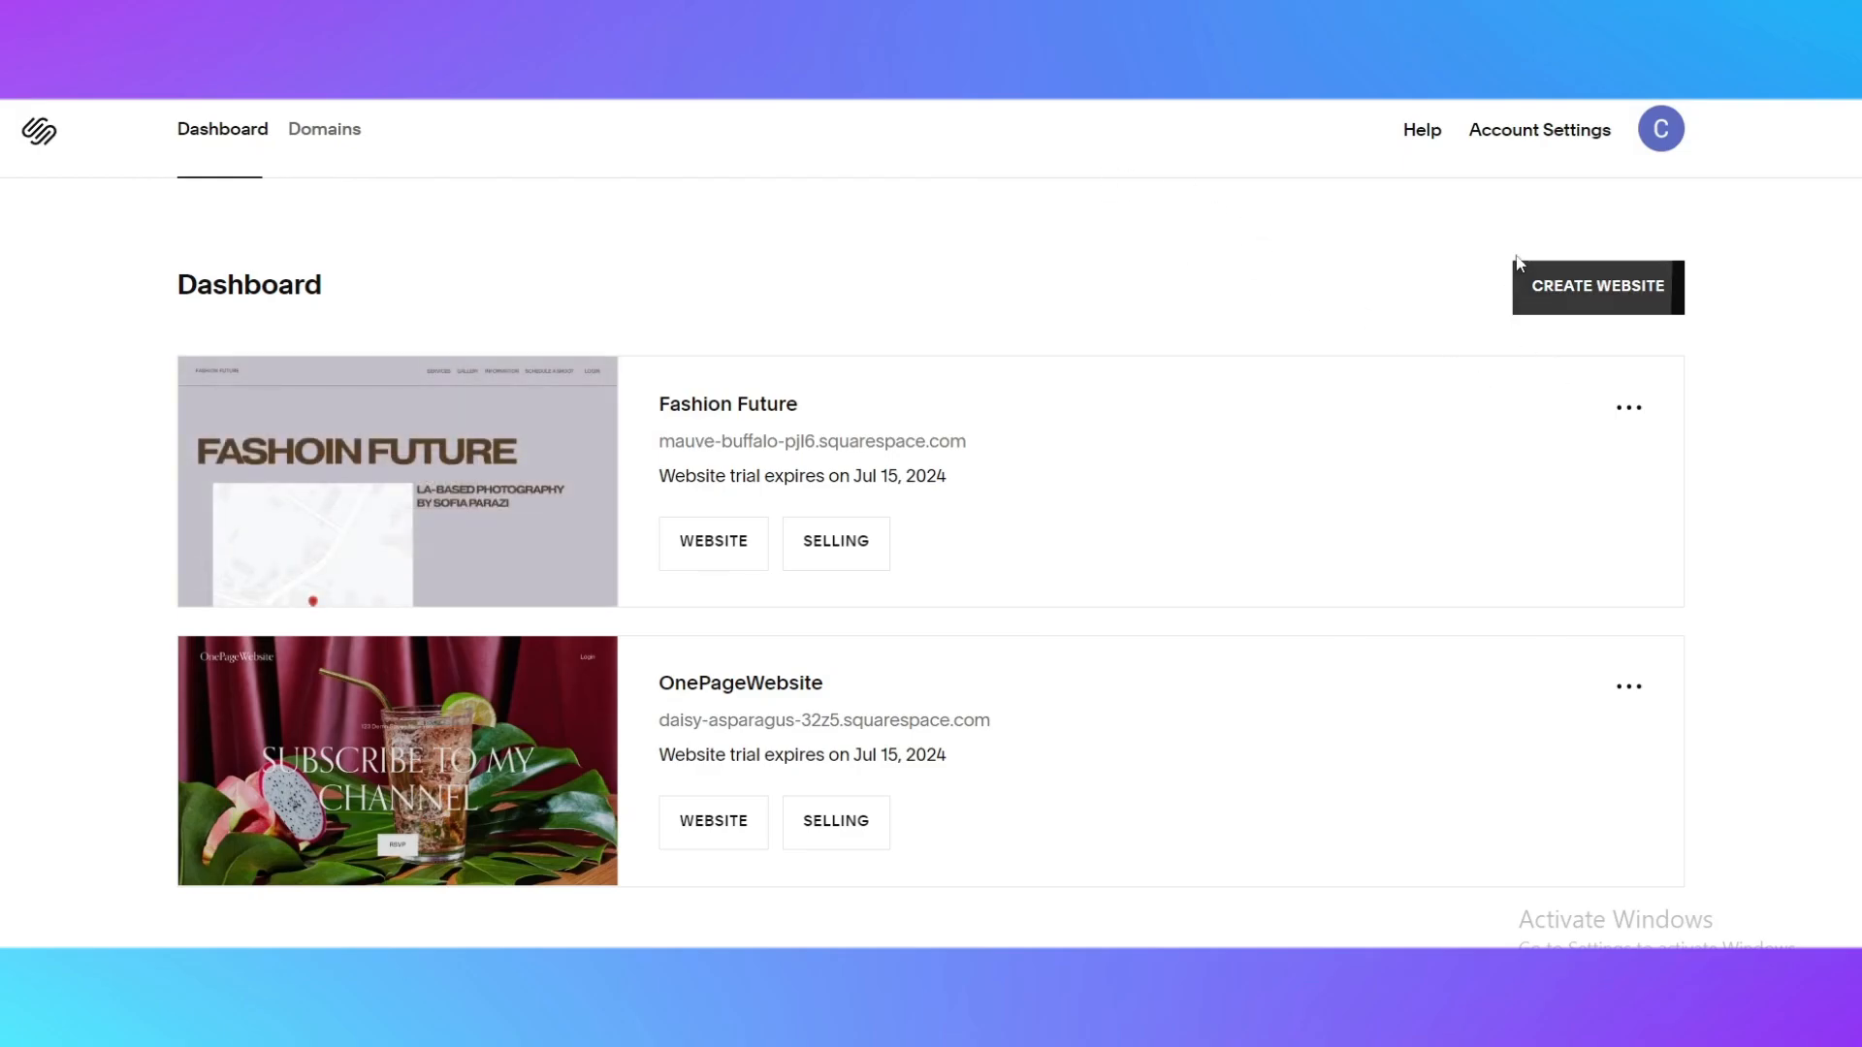
Start creating a new website and search the site topics for "Coming soon"
click(1559, 287)
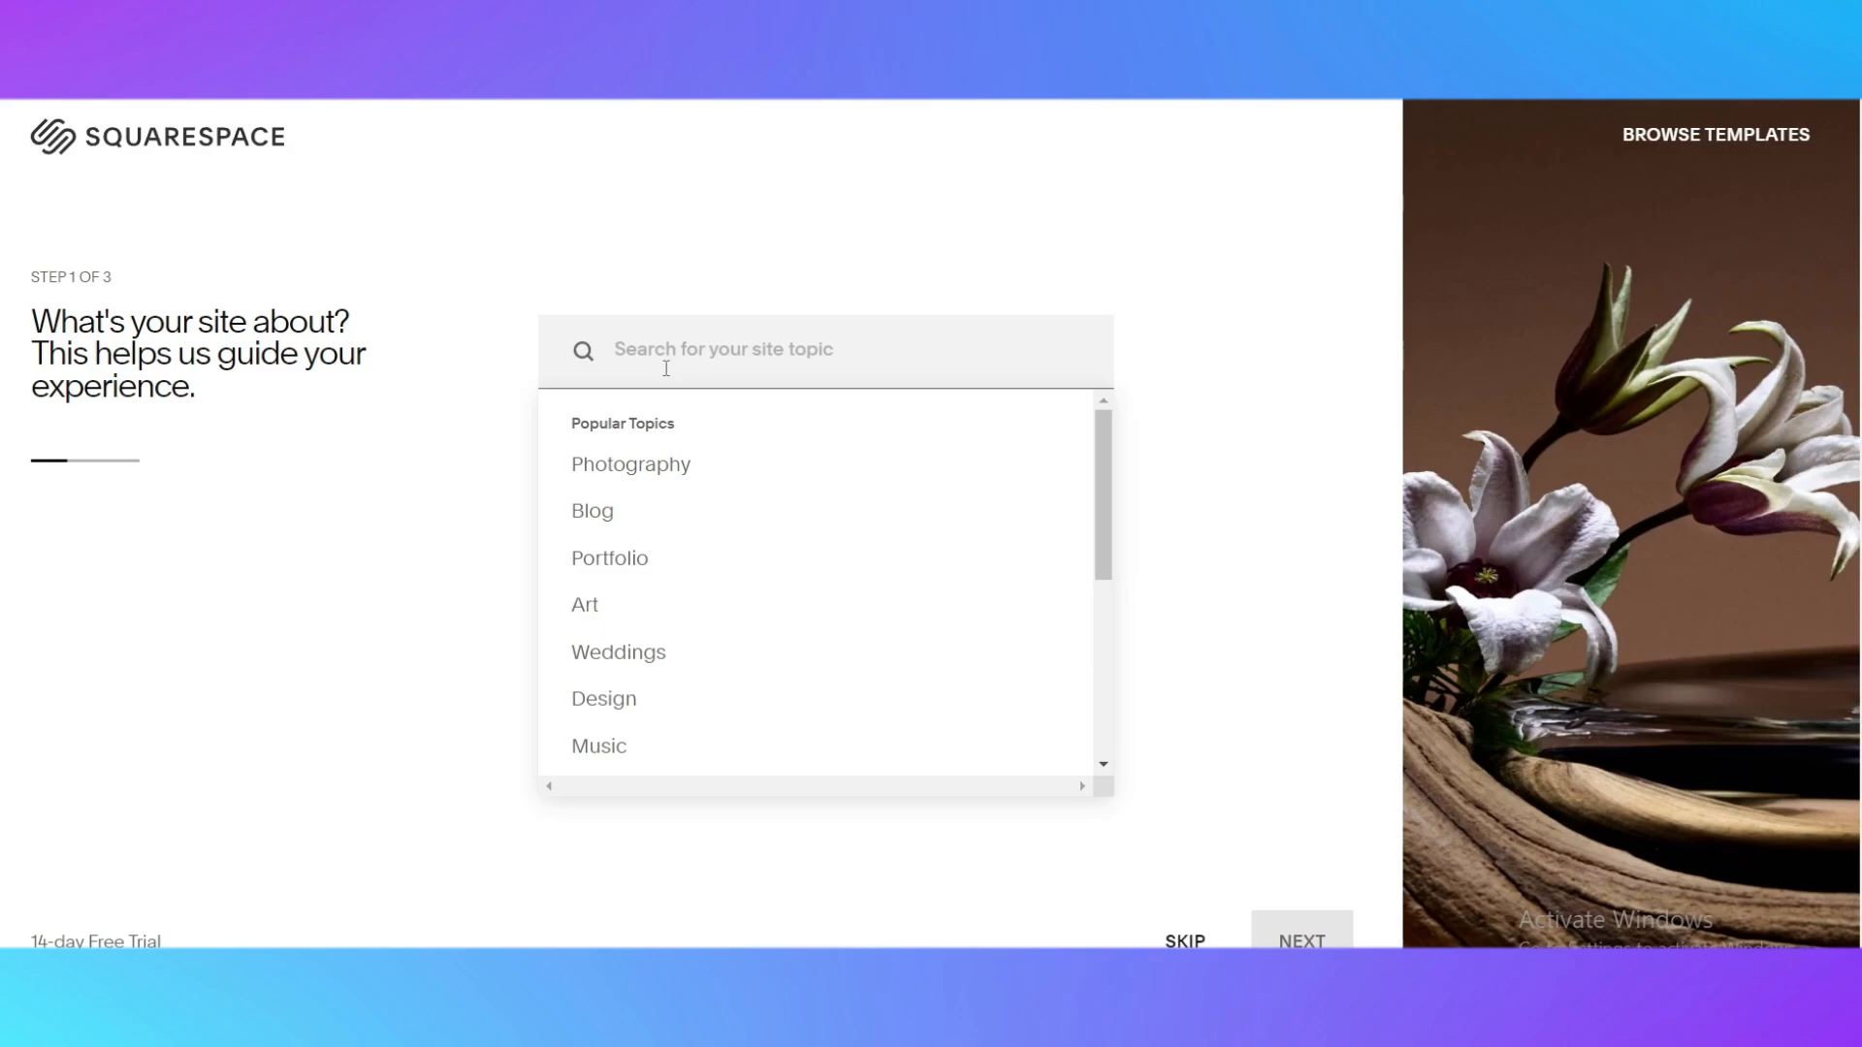
text(Comin)
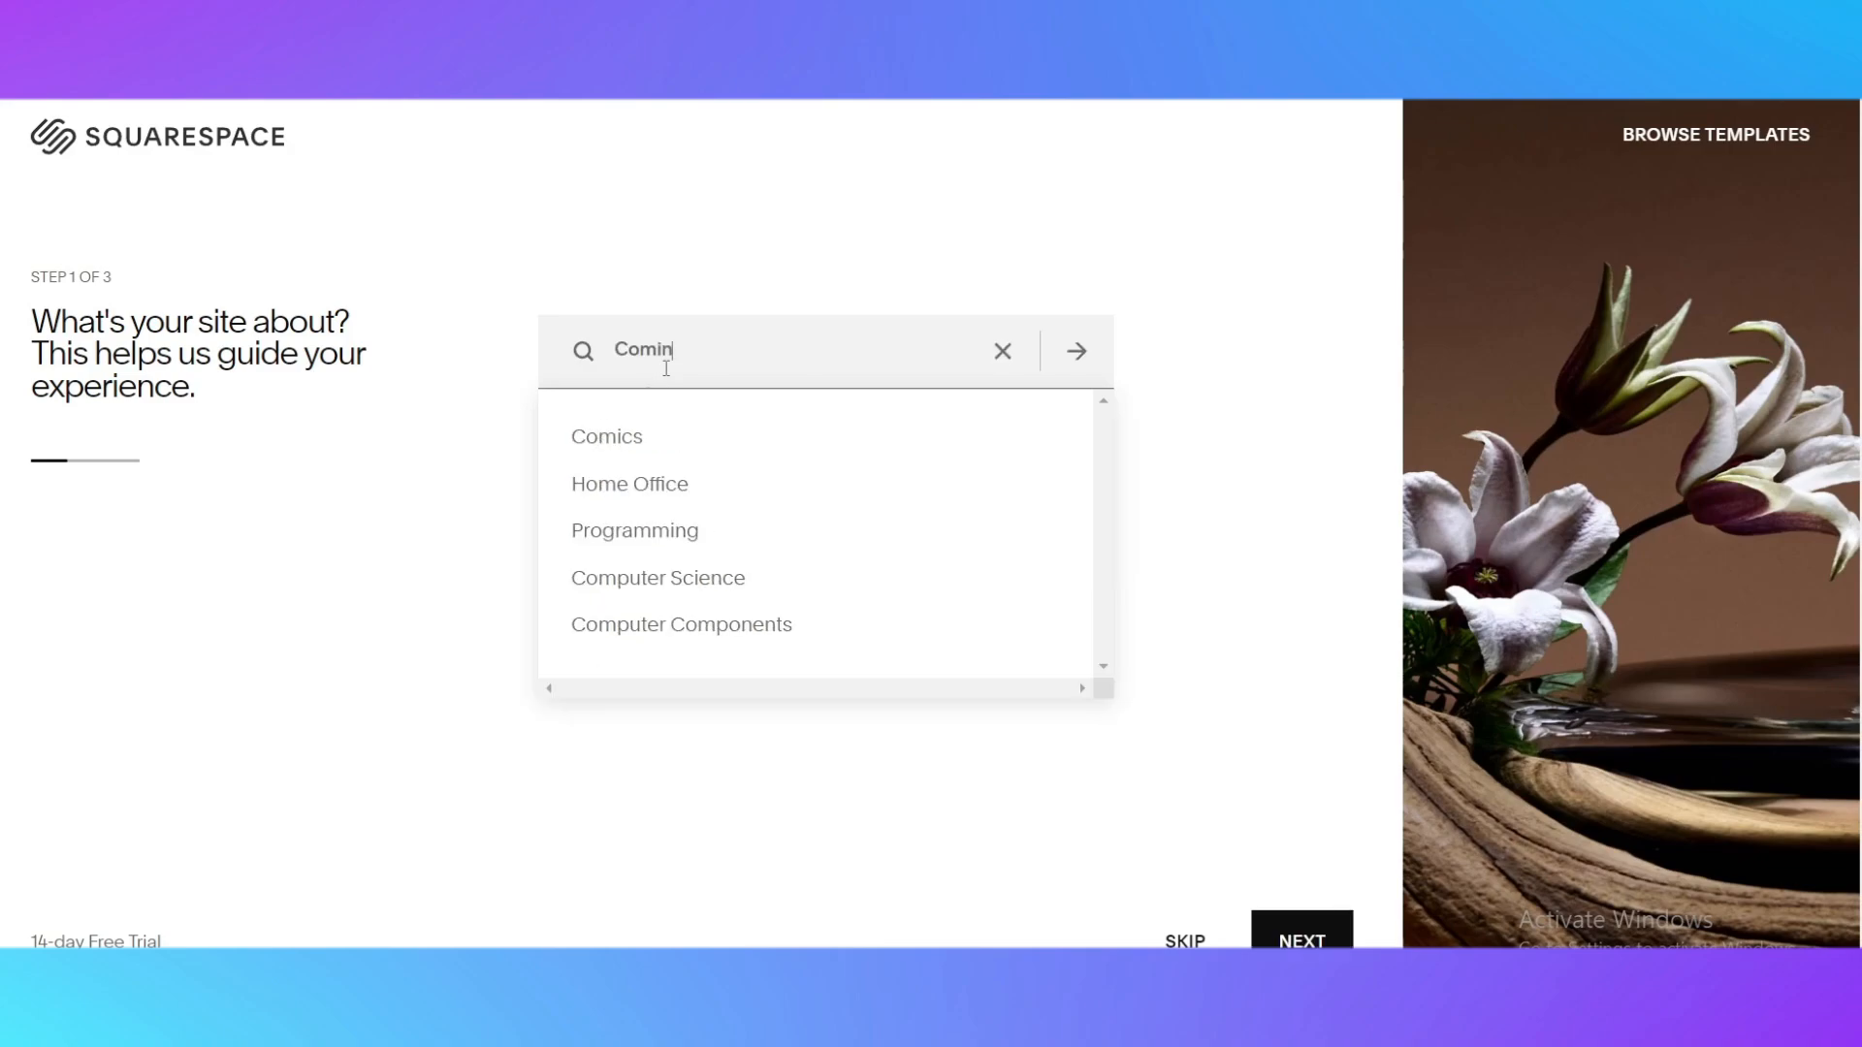
text(g soon)
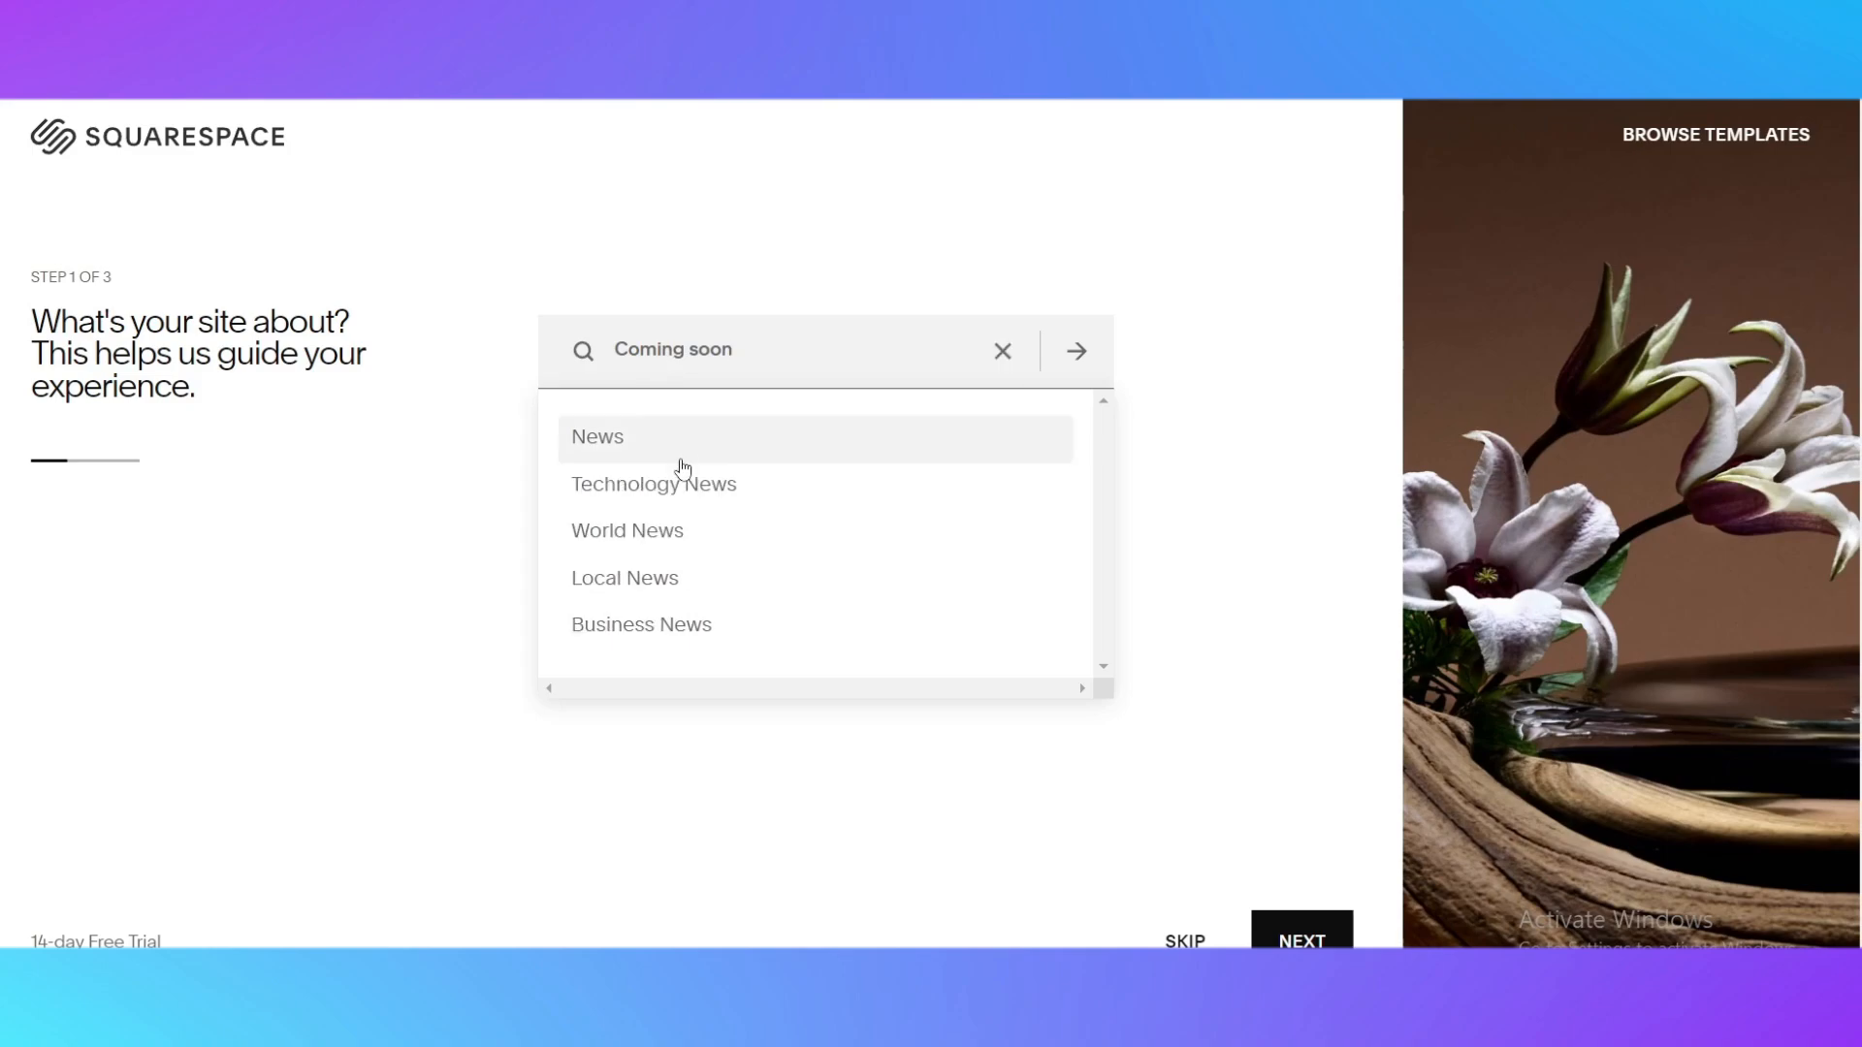
Replace the site topic search with "Landing page"
drag(800, 335, 428, 336)
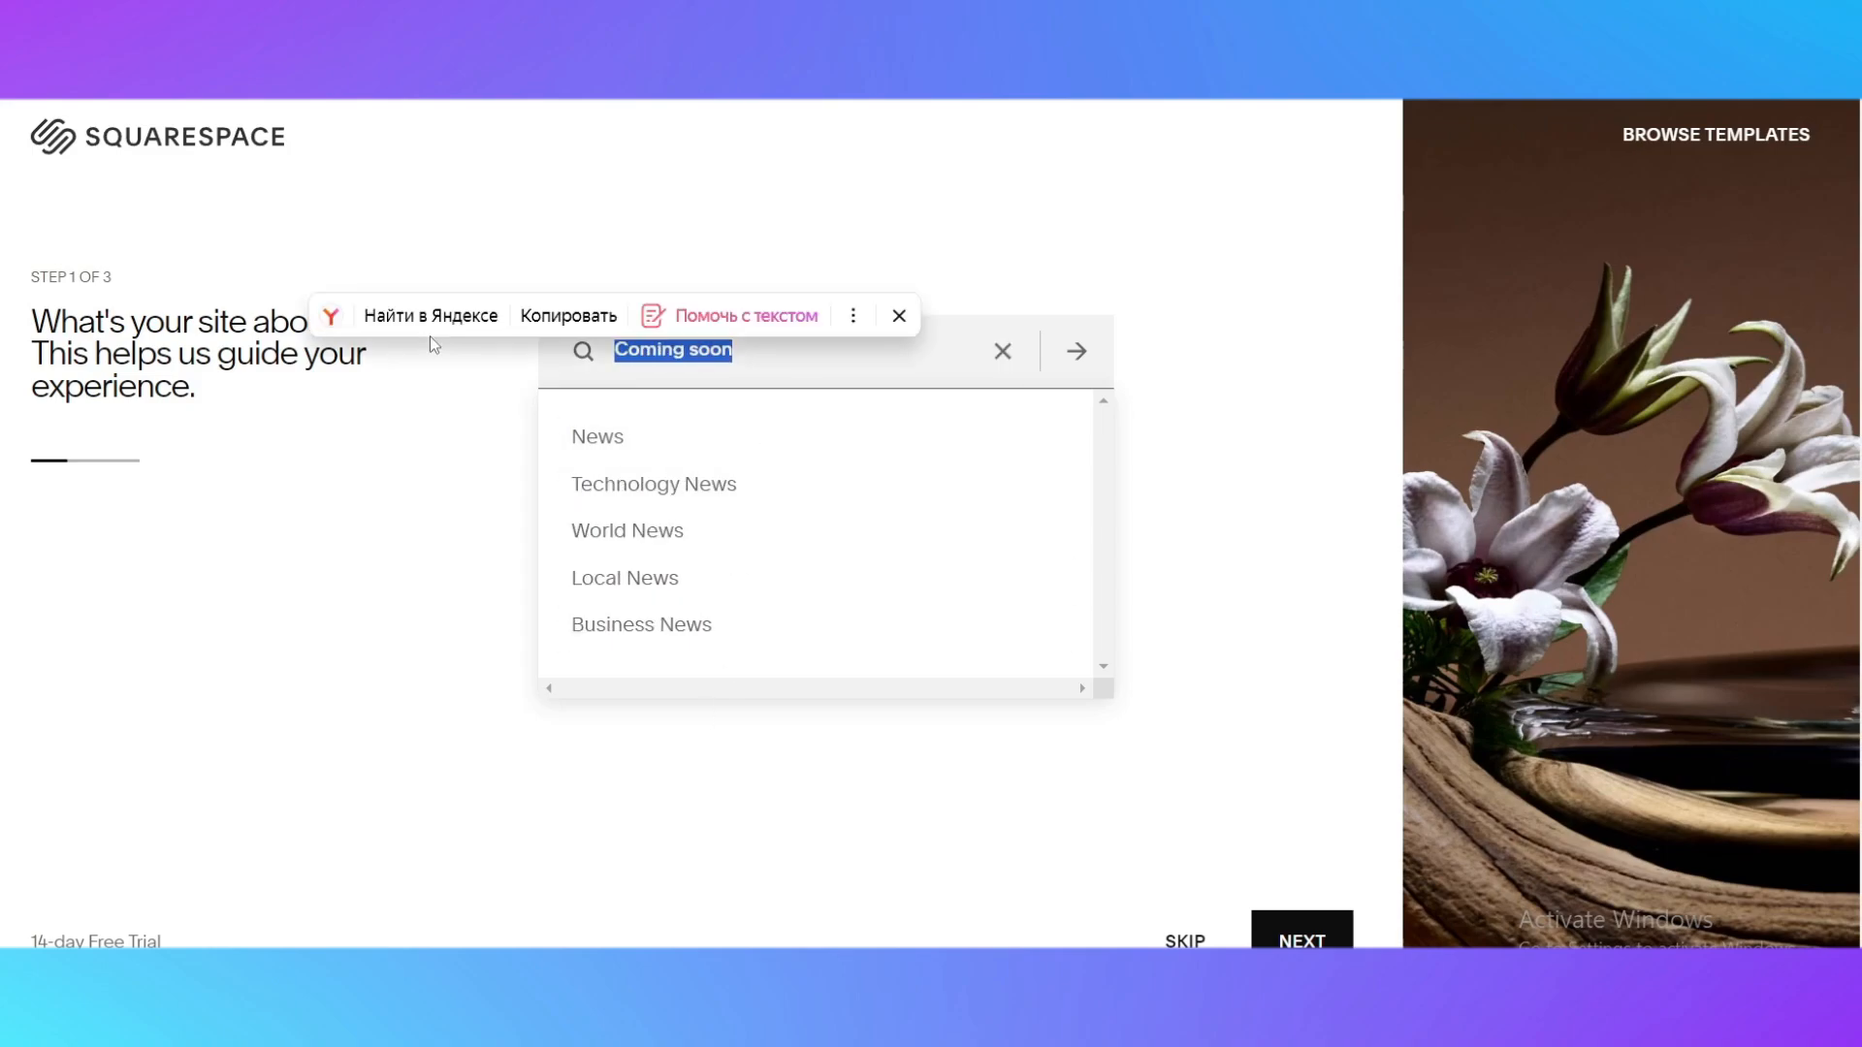
text(Lanm)
key(BackSpace)
key(BackSpace)
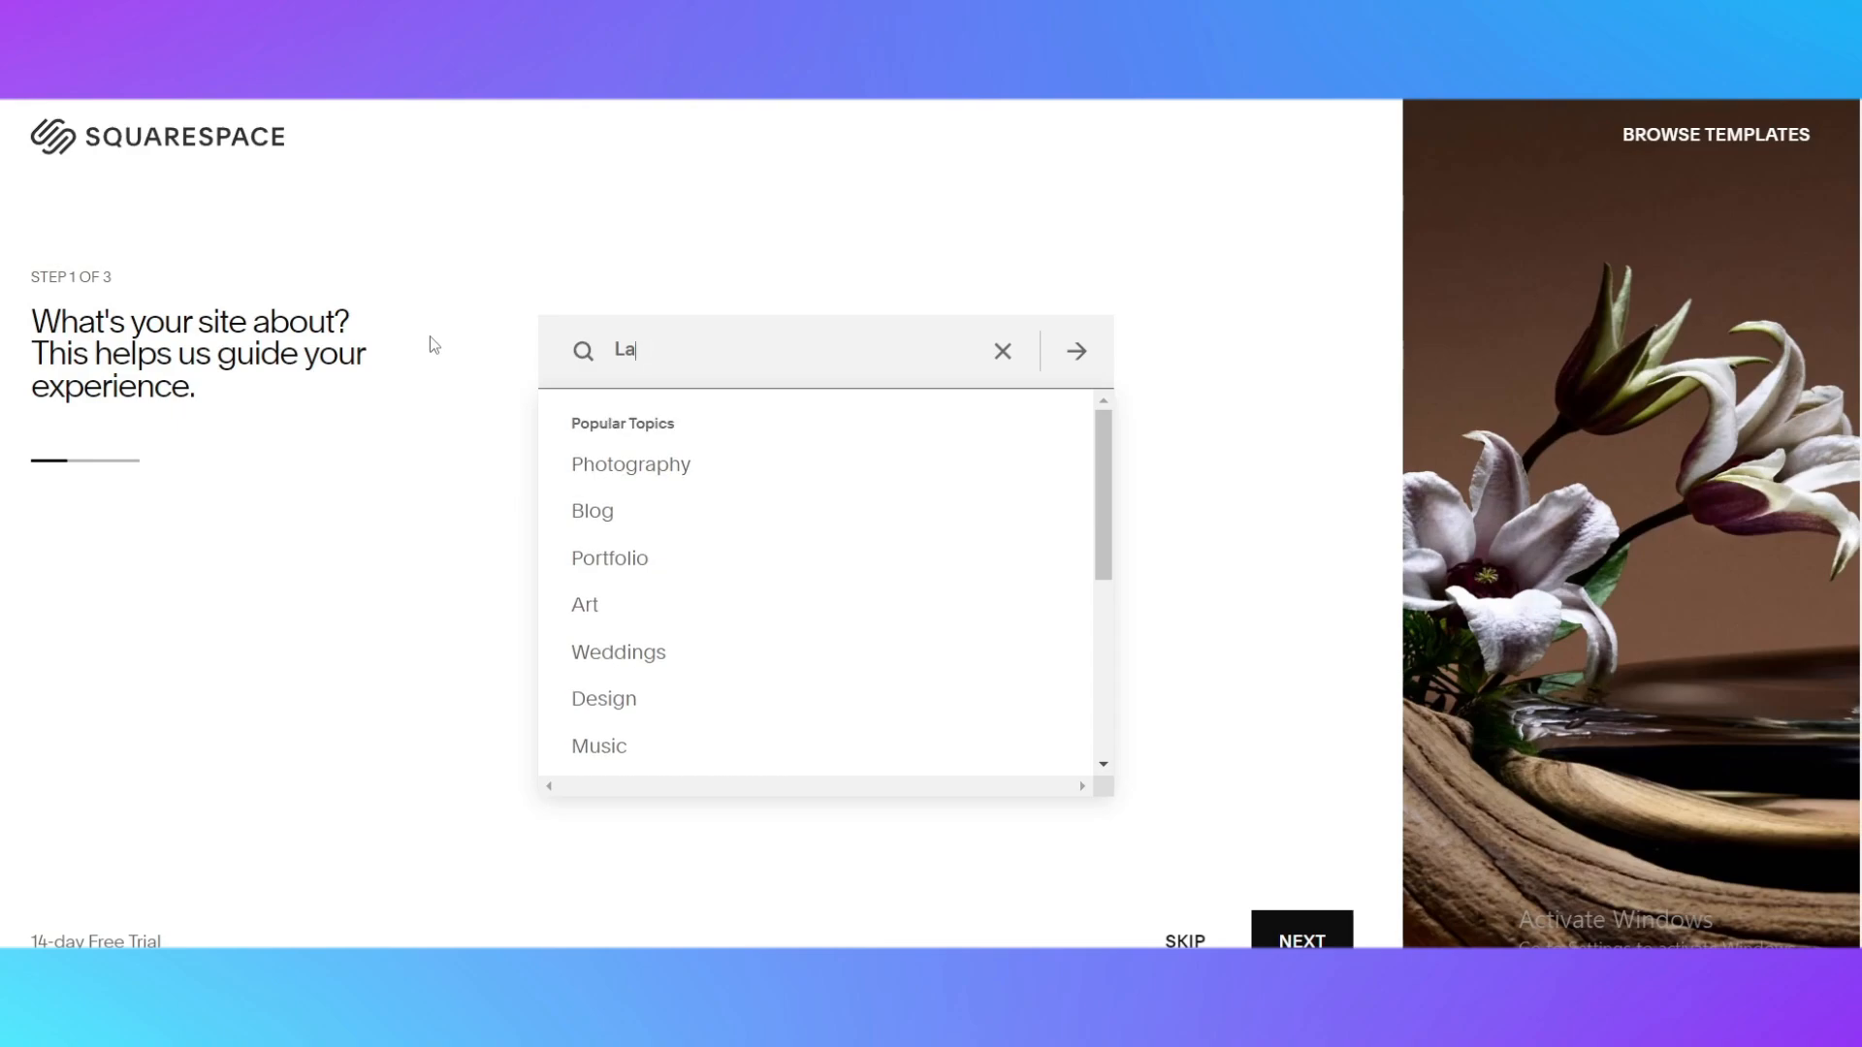
text(nding)
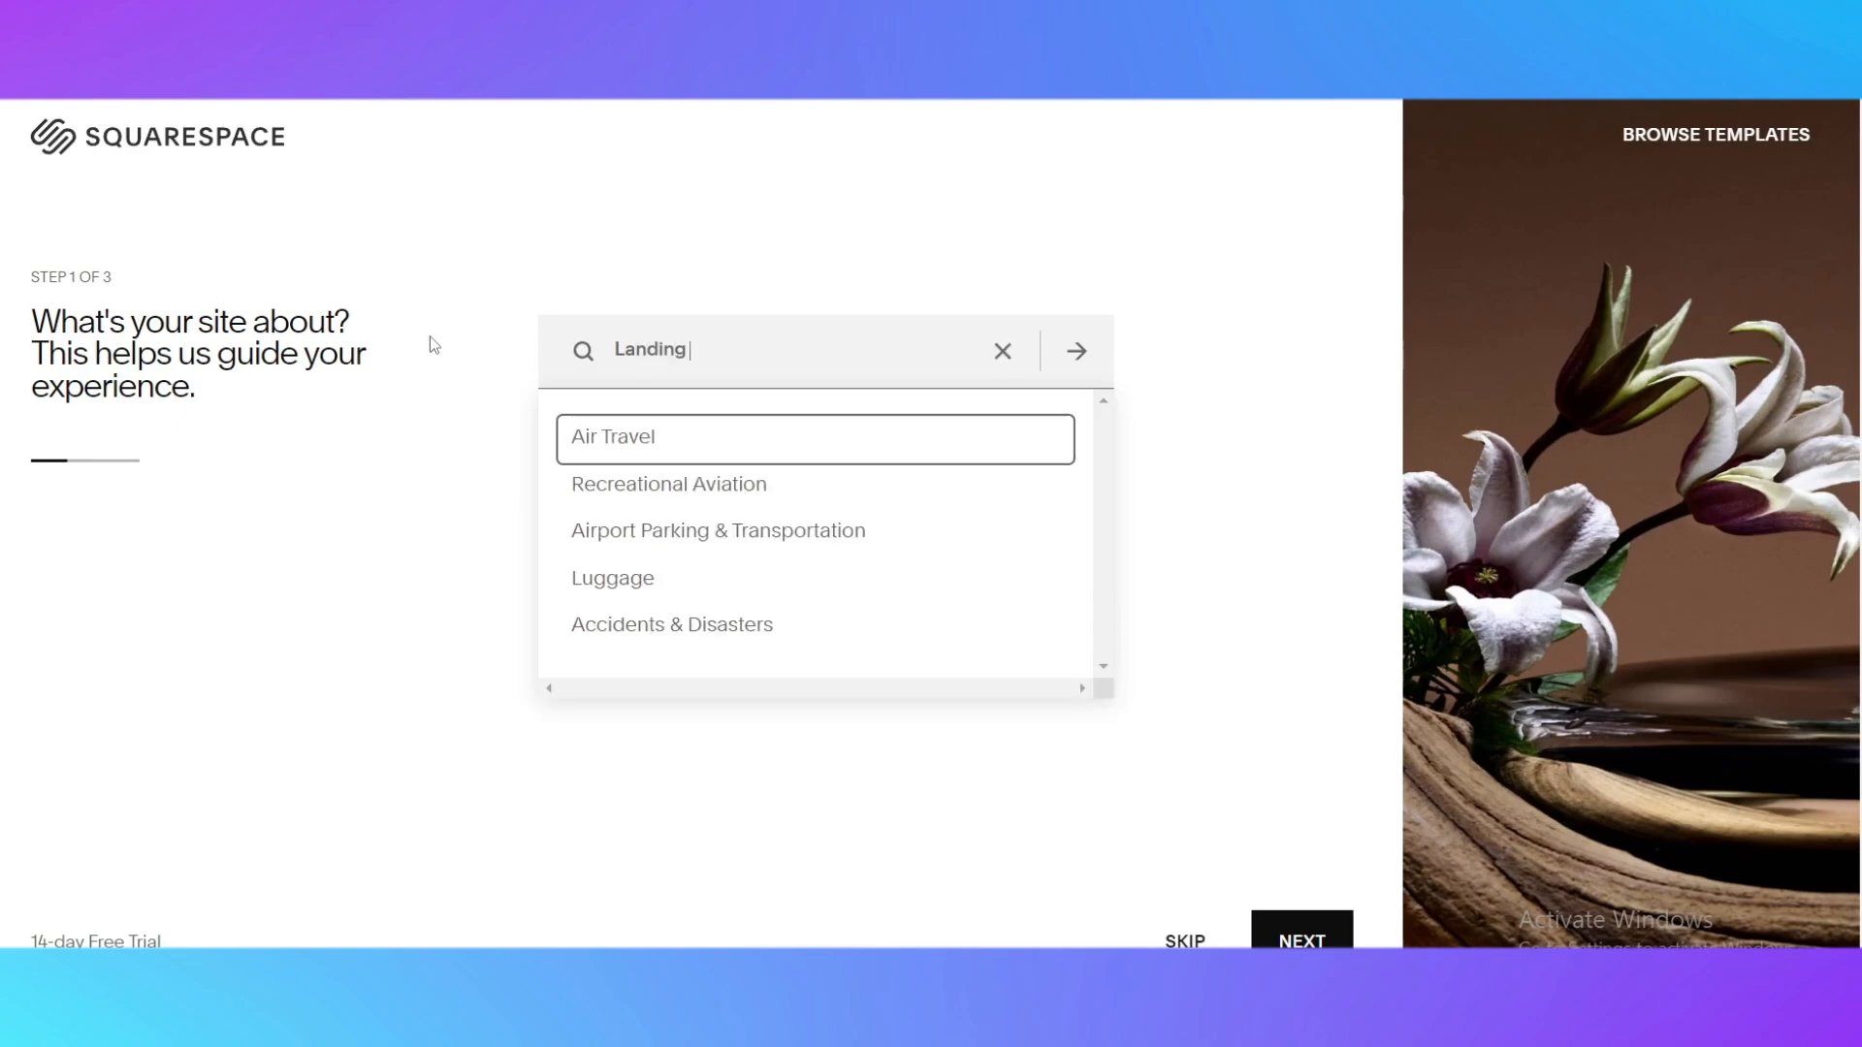
text( page)
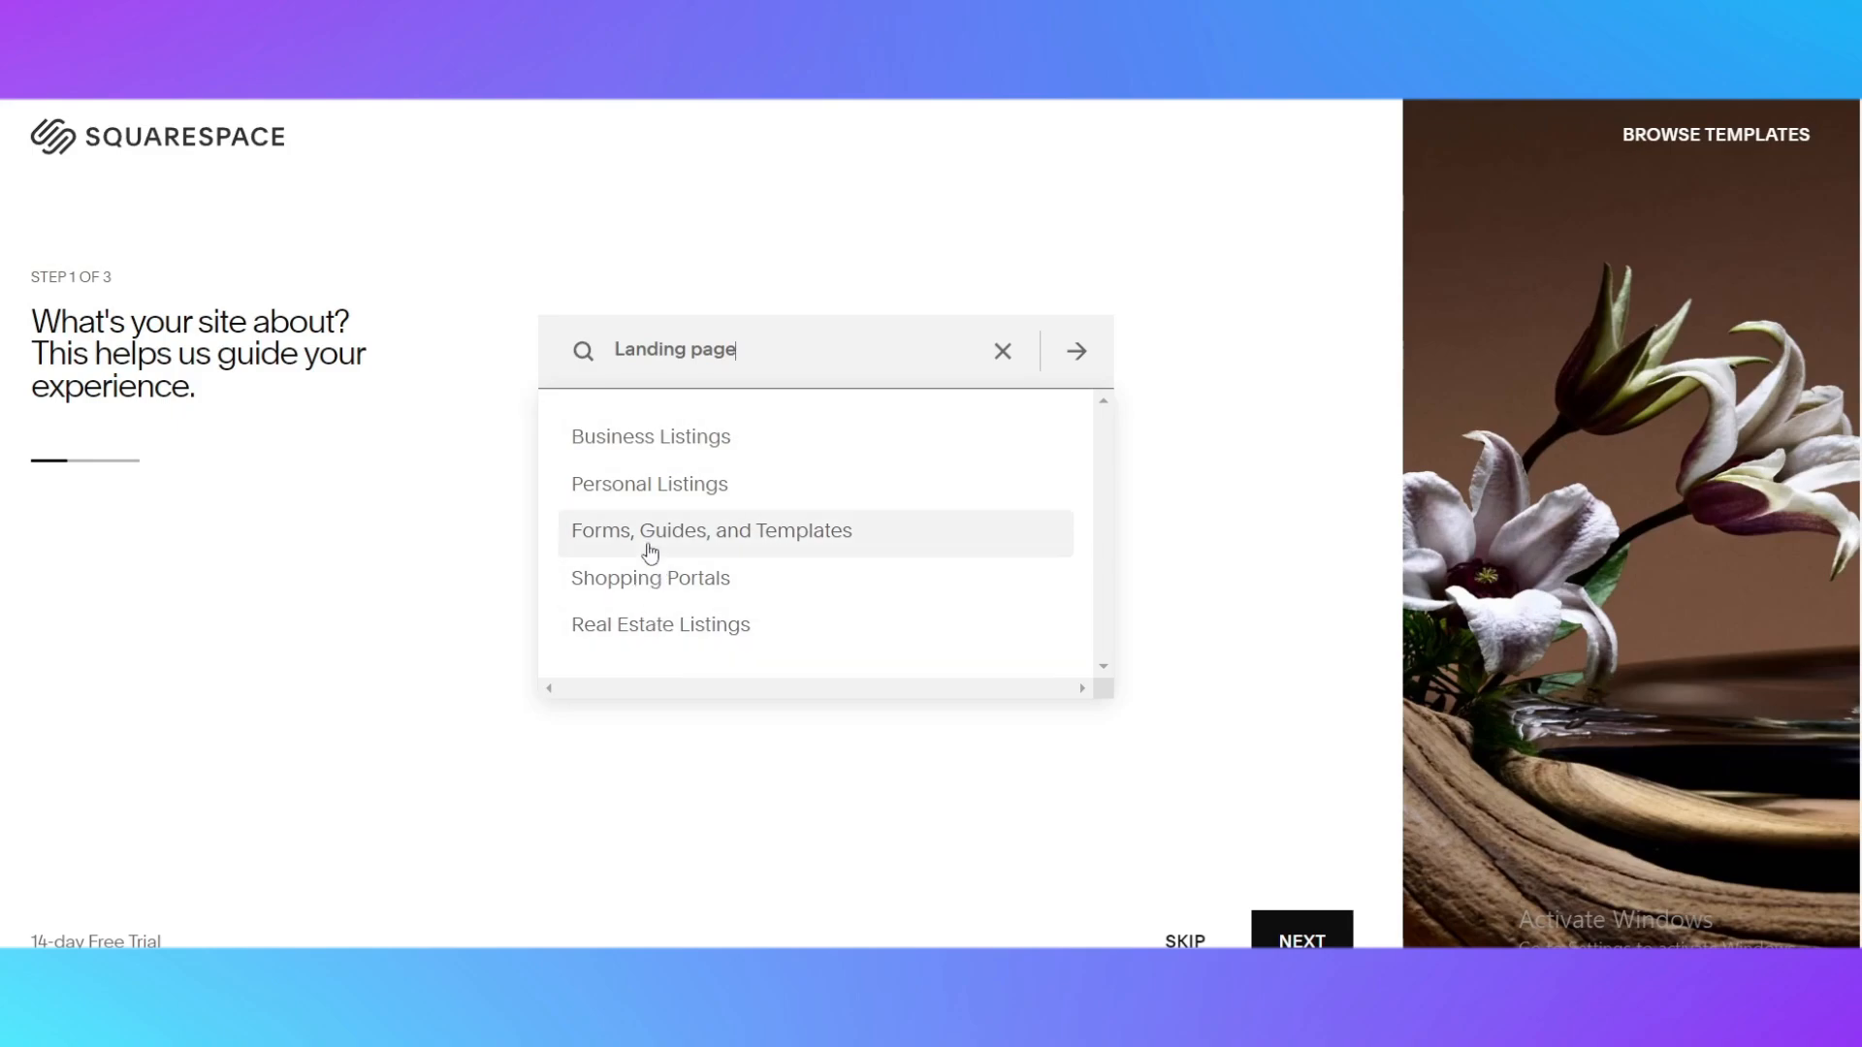
Clear the topic search and look for "One page" instead
click(1002, 351)
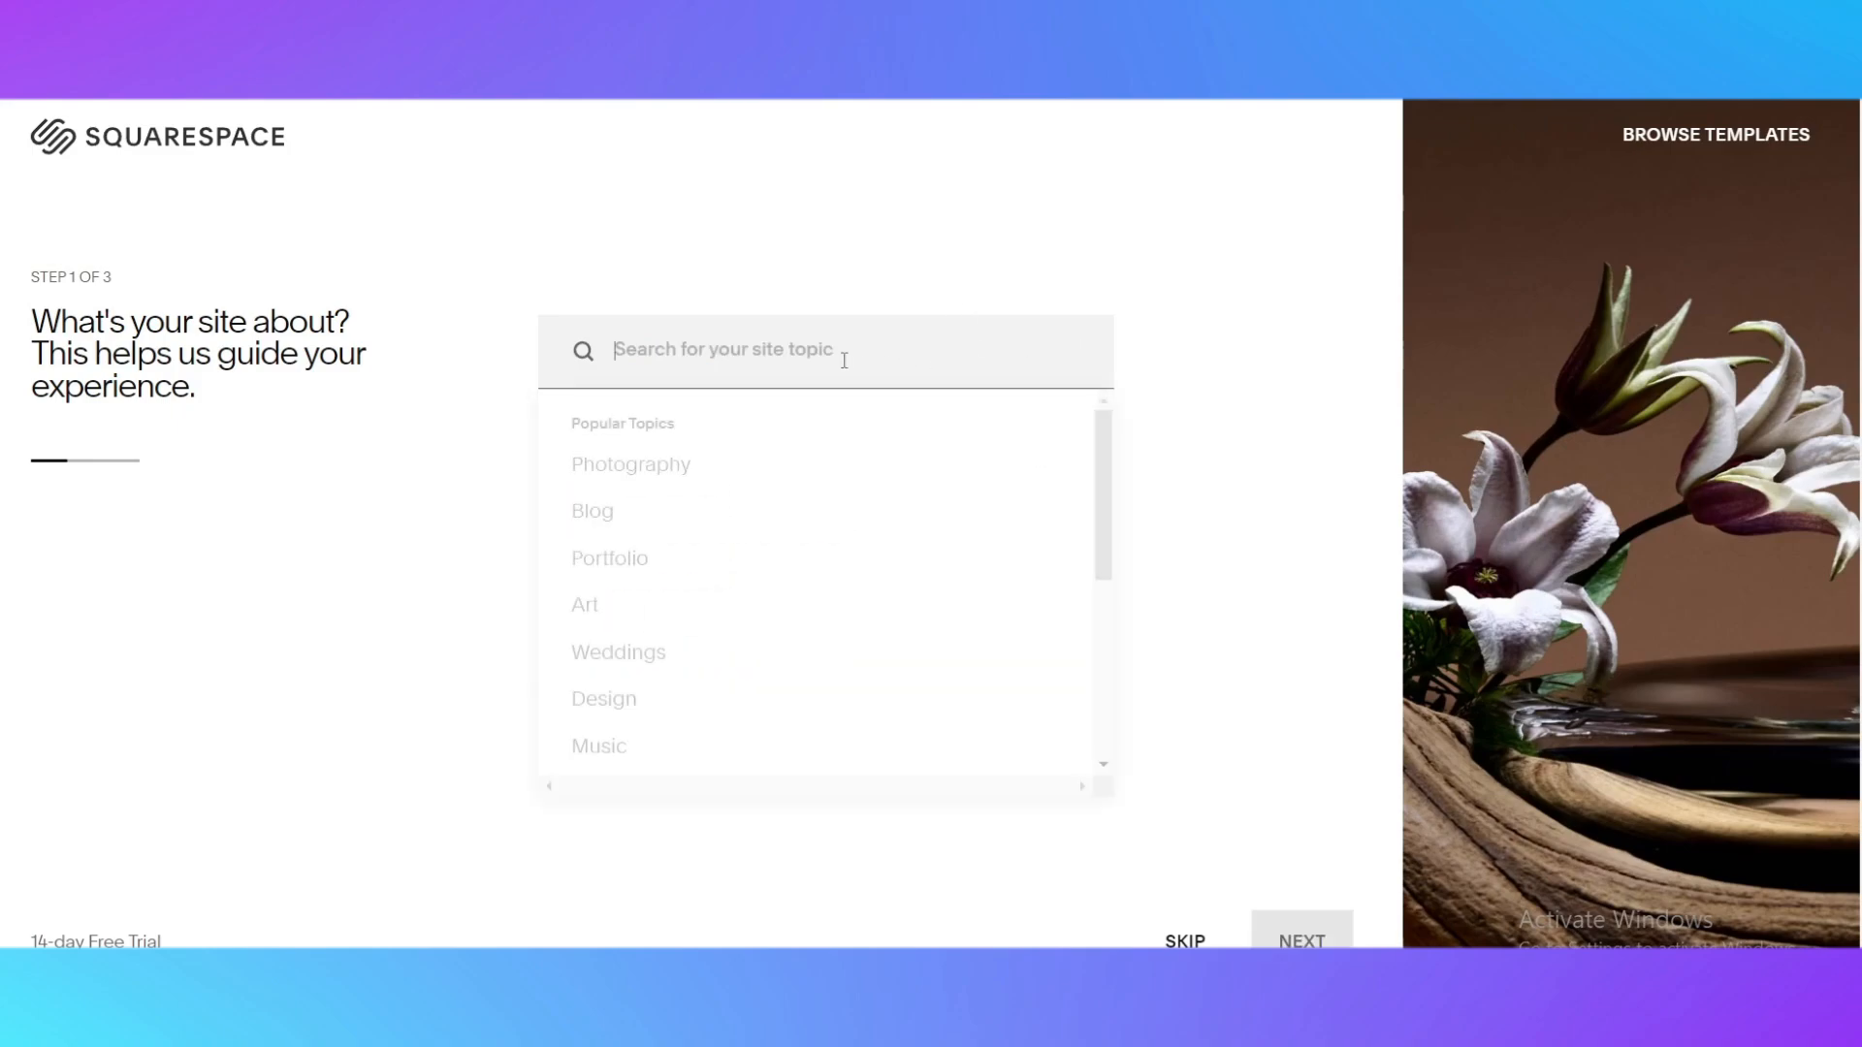
text(O)
key(BackSpace)
text(One)
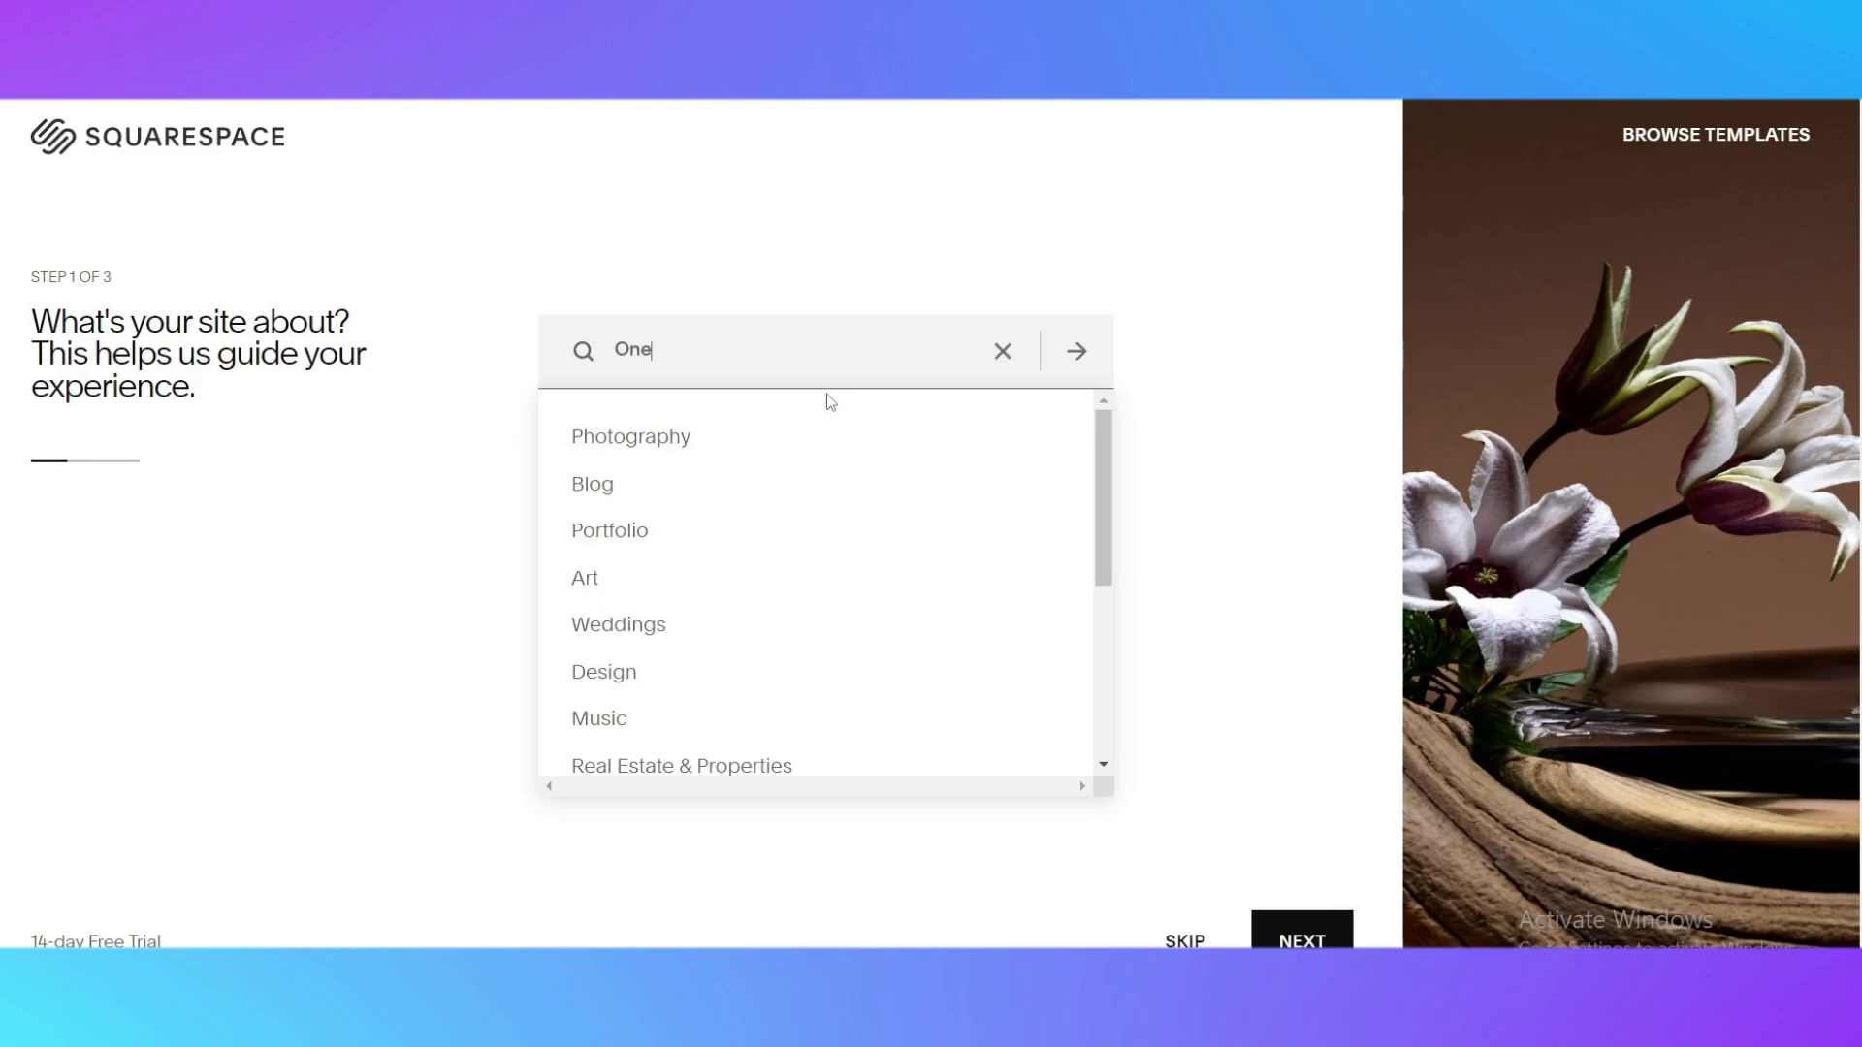
text( page)
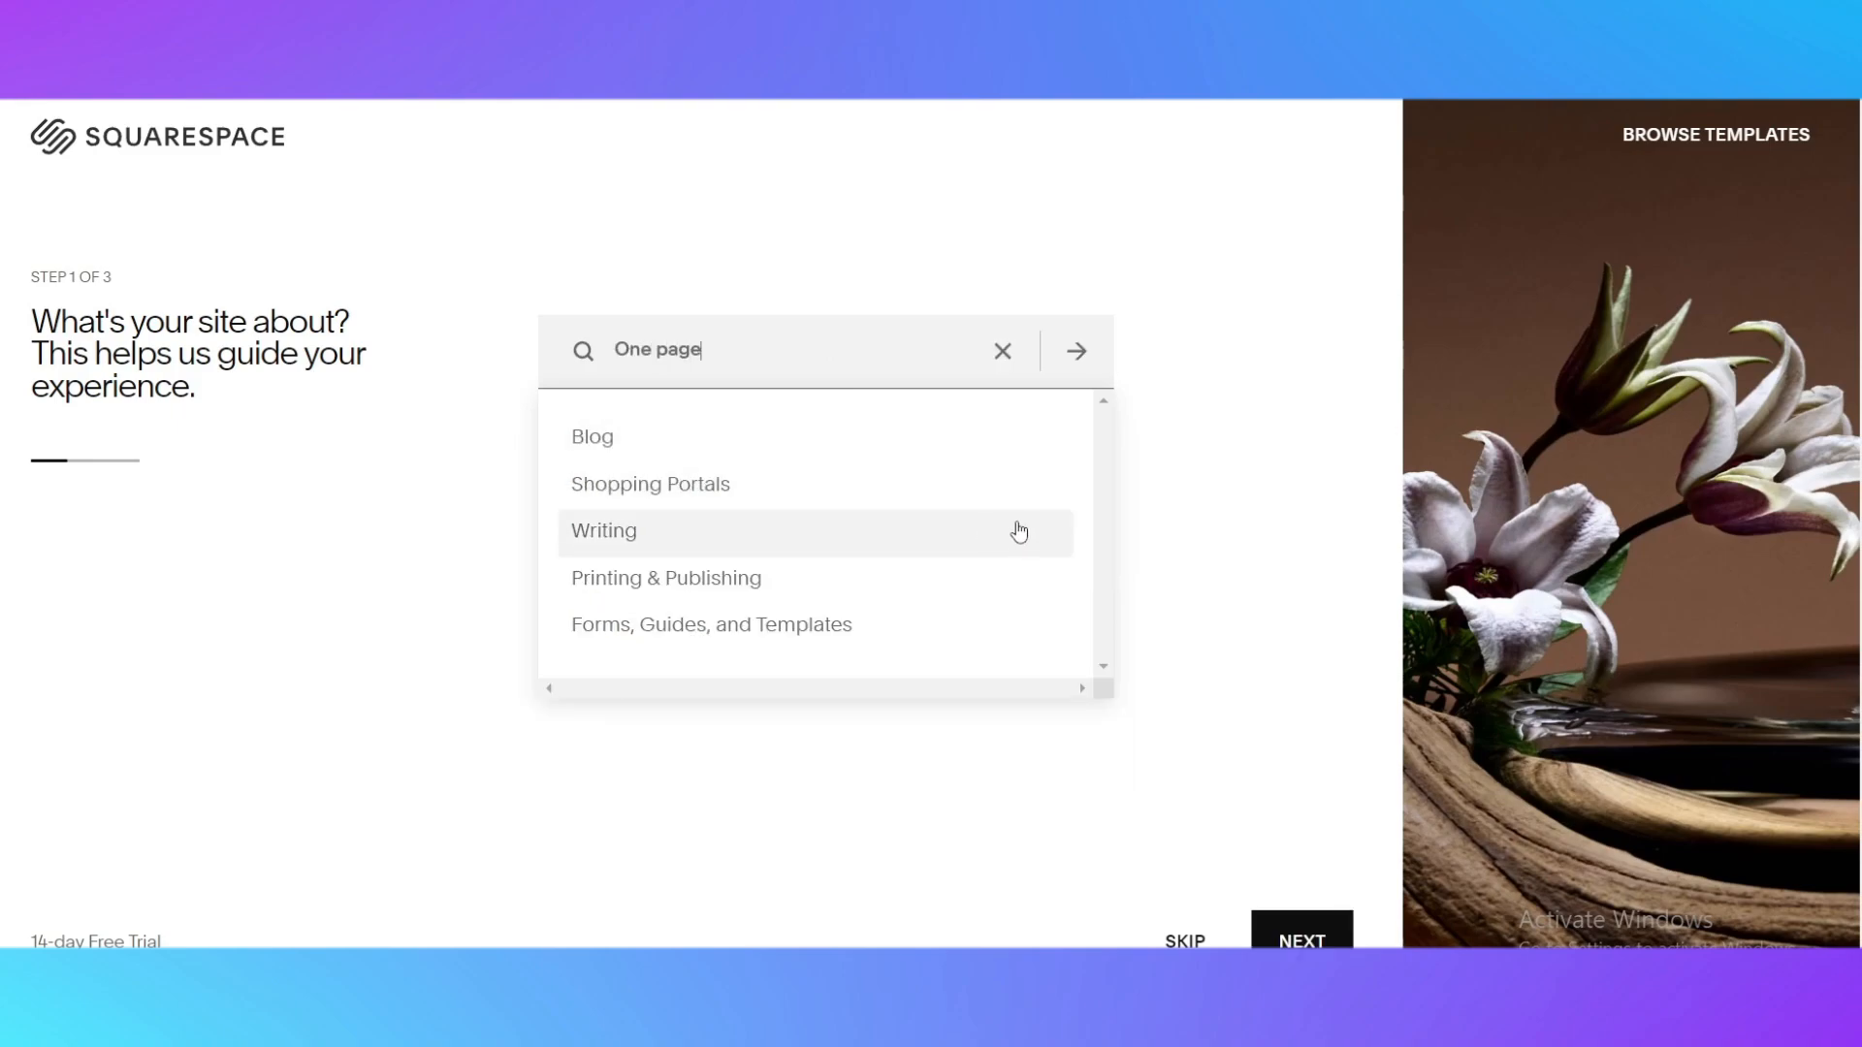
Clear the topic search, choose Weddings from the popular topics as the site topic, and continue
click(1013, 351)
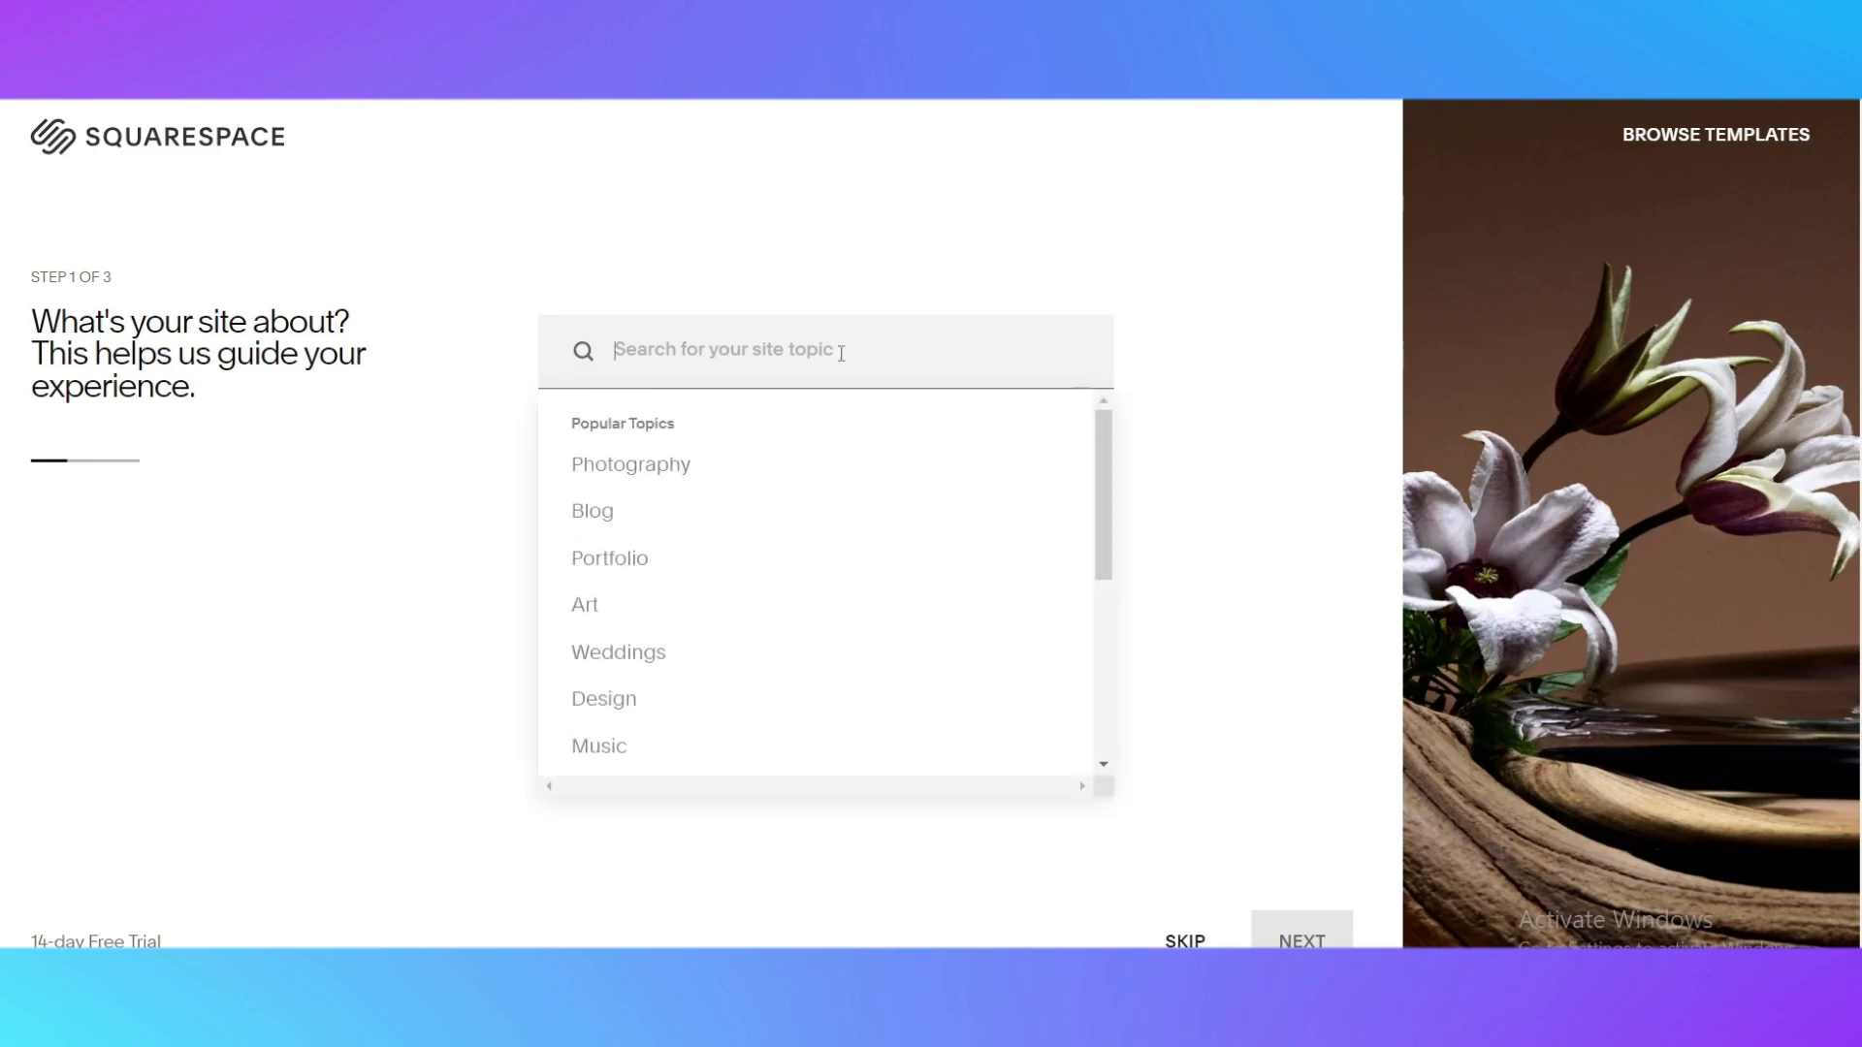
scroll(815, 485, down, 2)
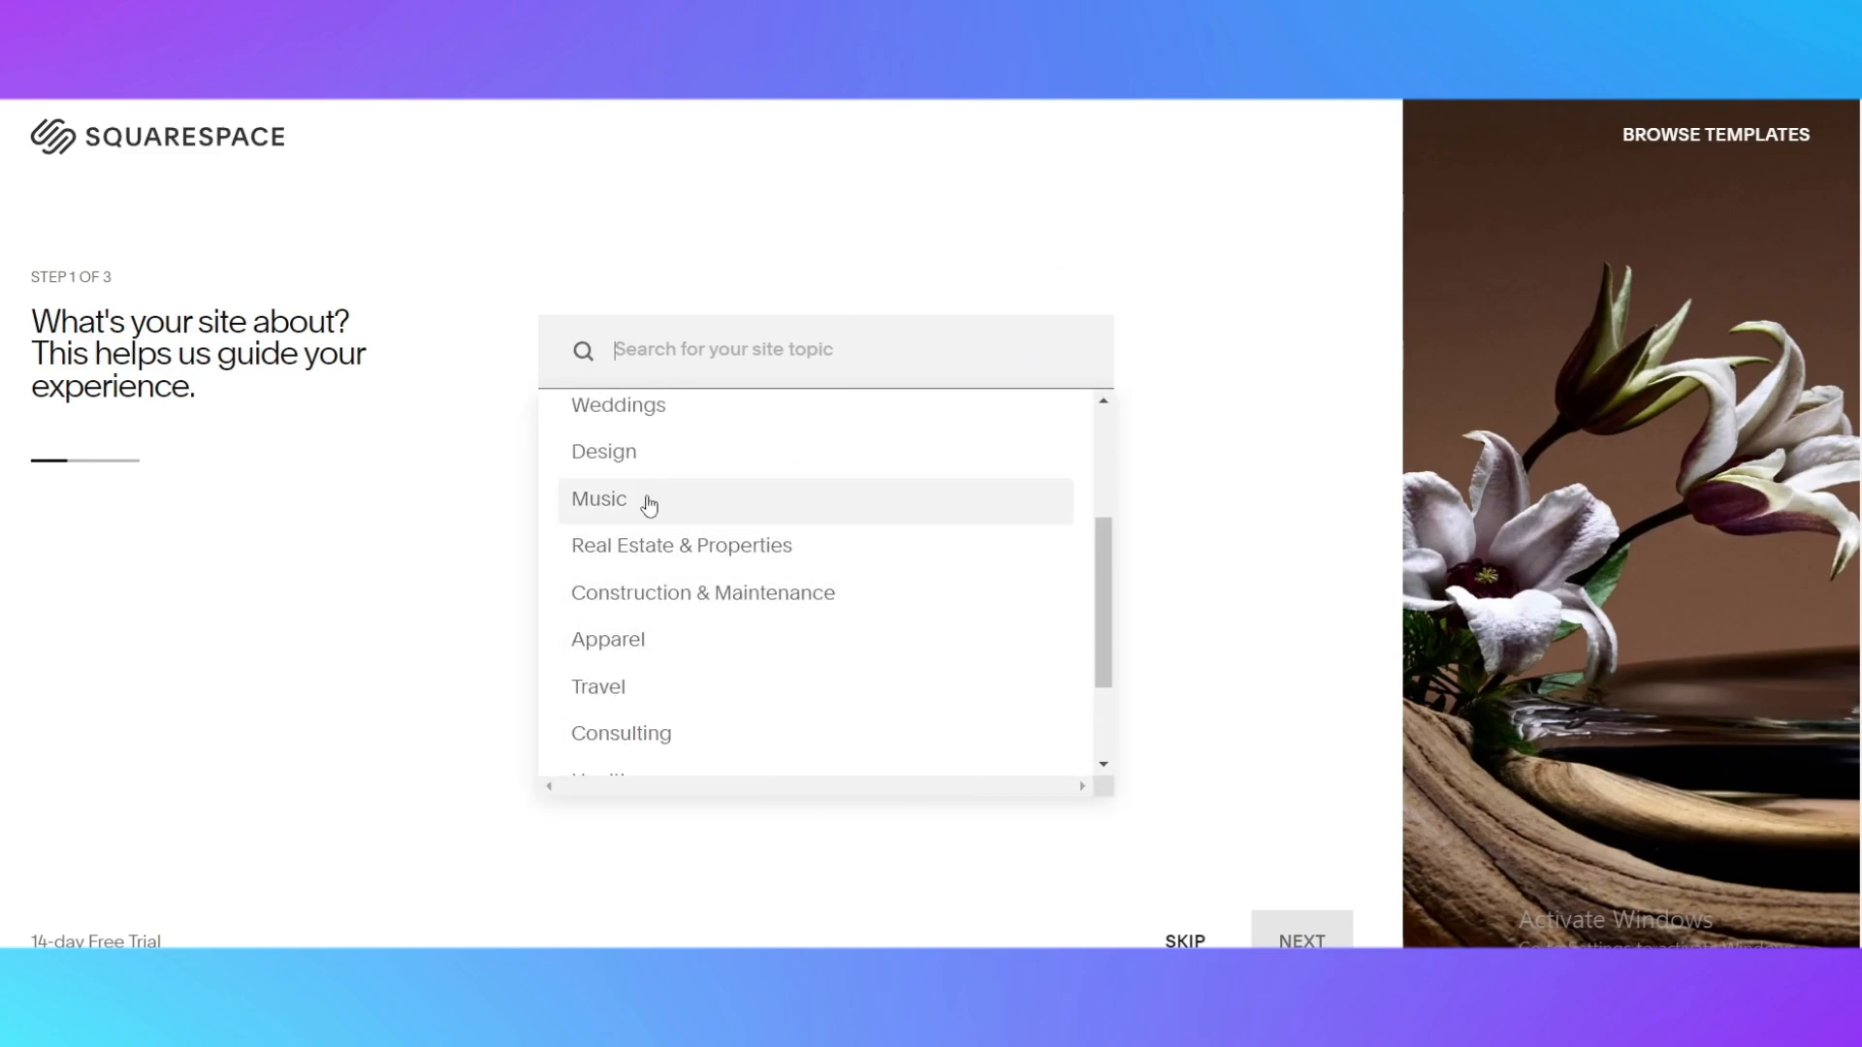
scroll(745, 521, down, 1)
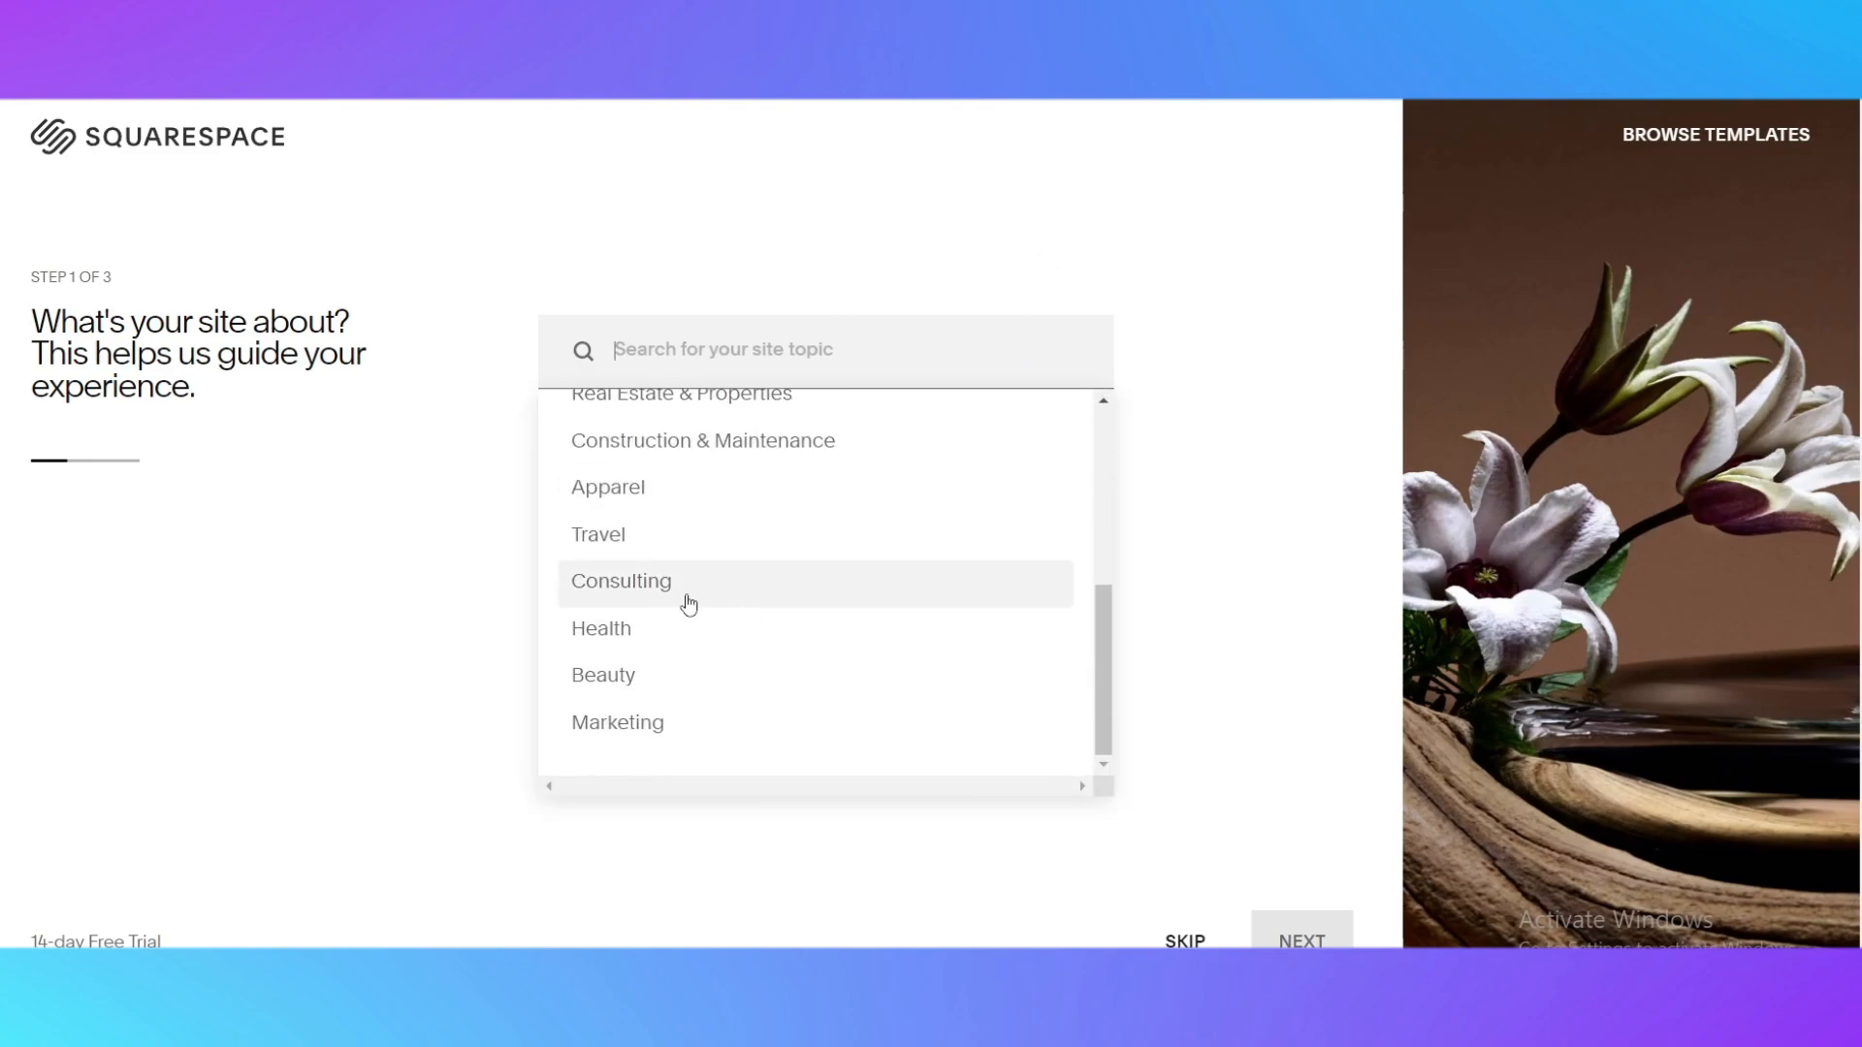
scroll(1051, 623, up, 3)
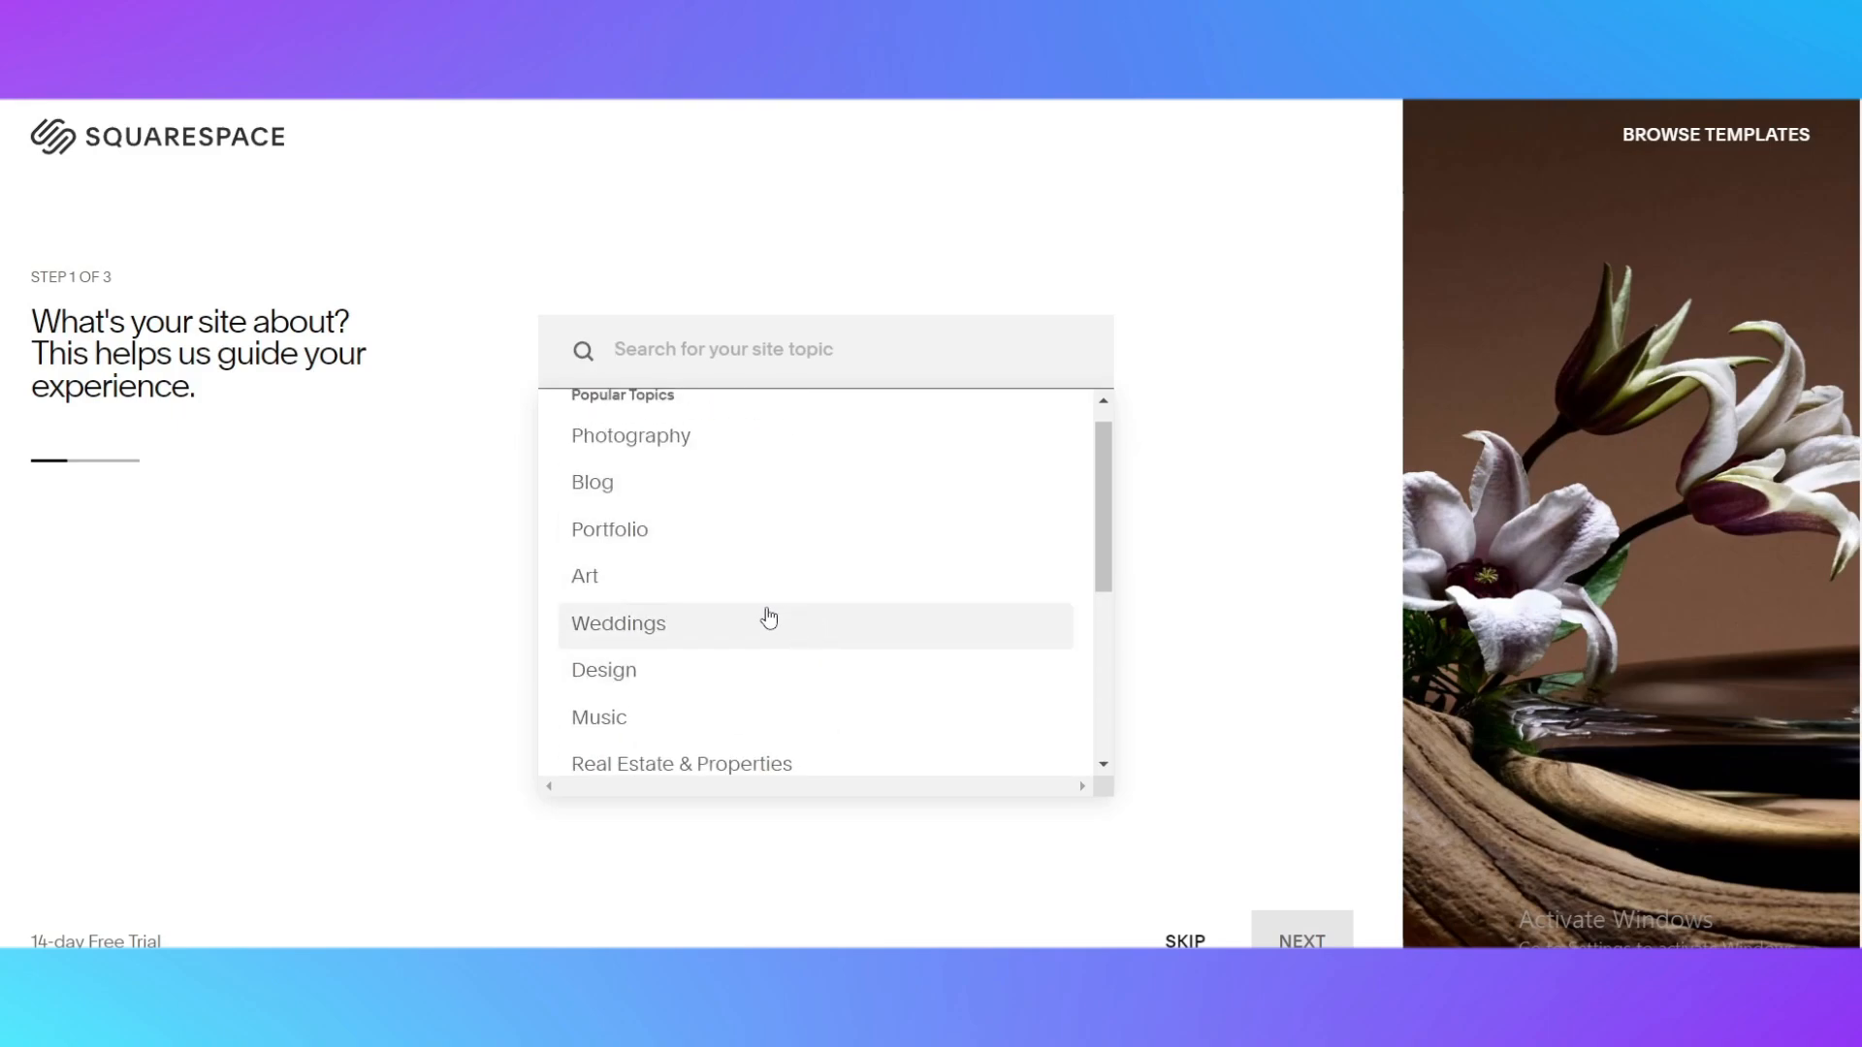
click(724, 638)
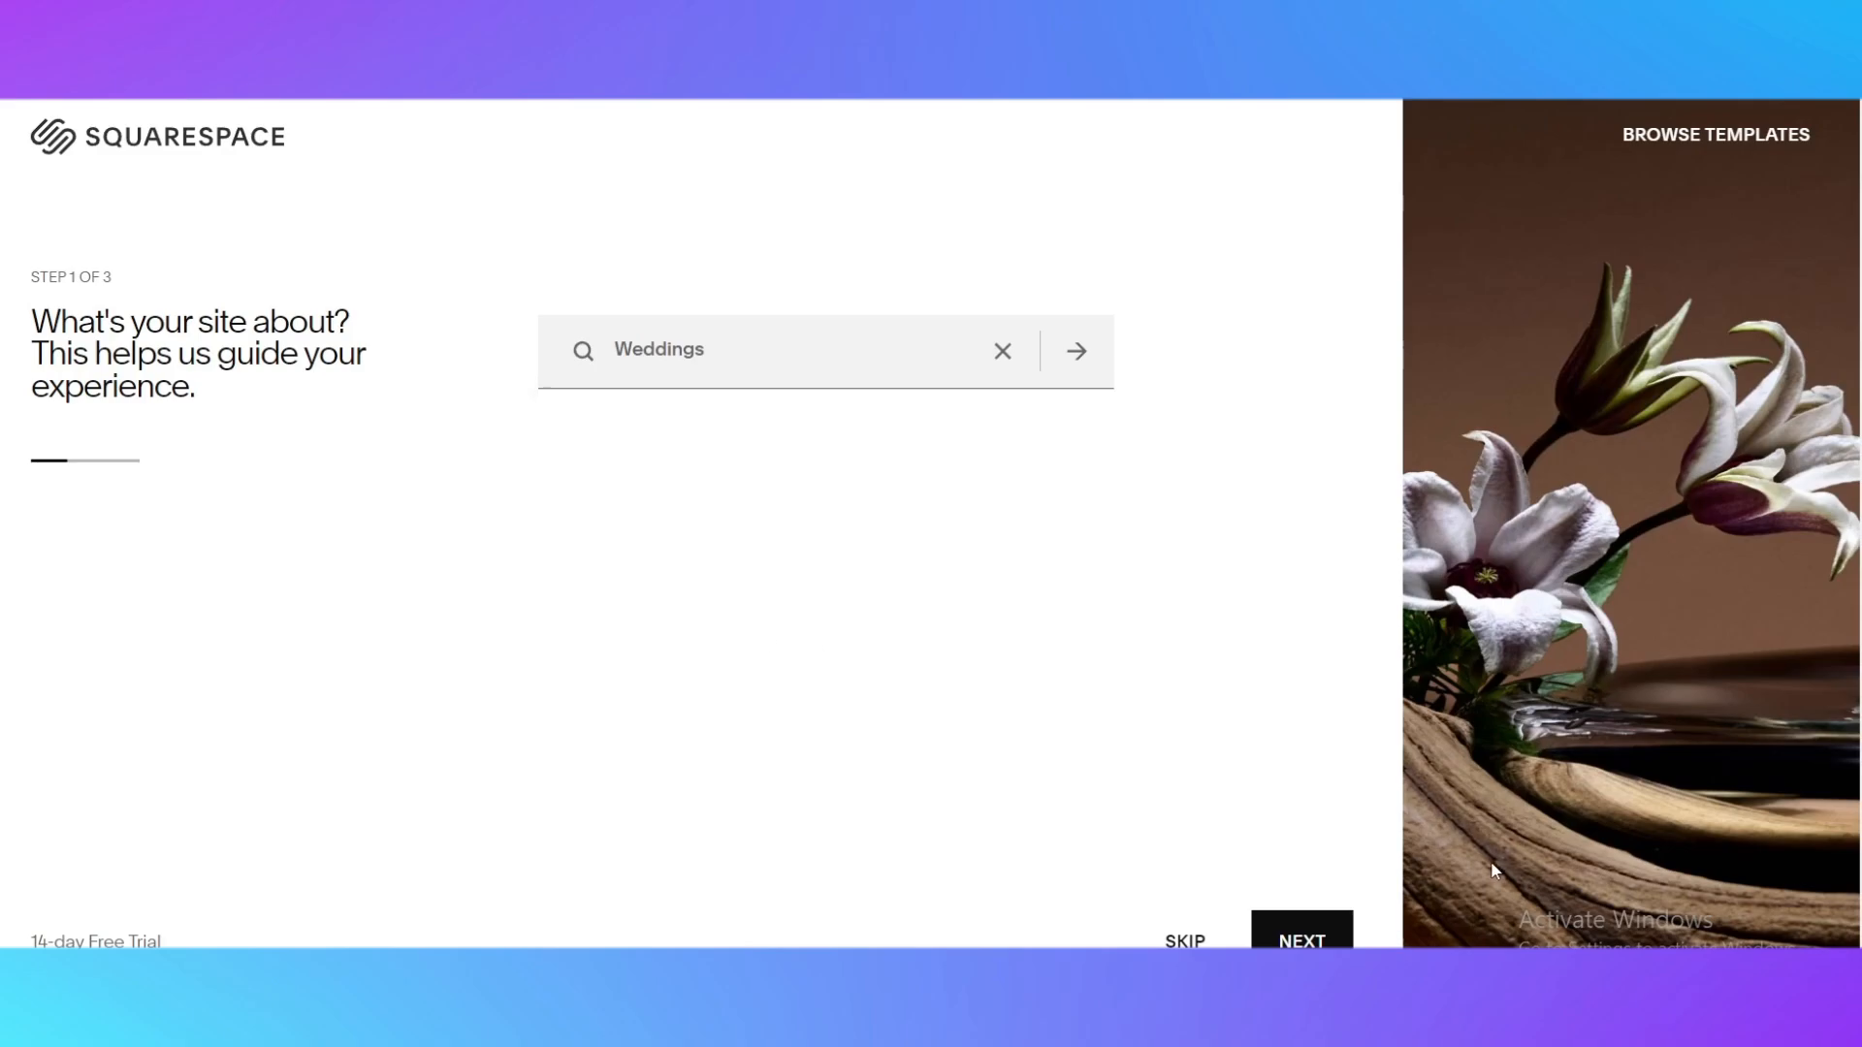
click(1306, 937)
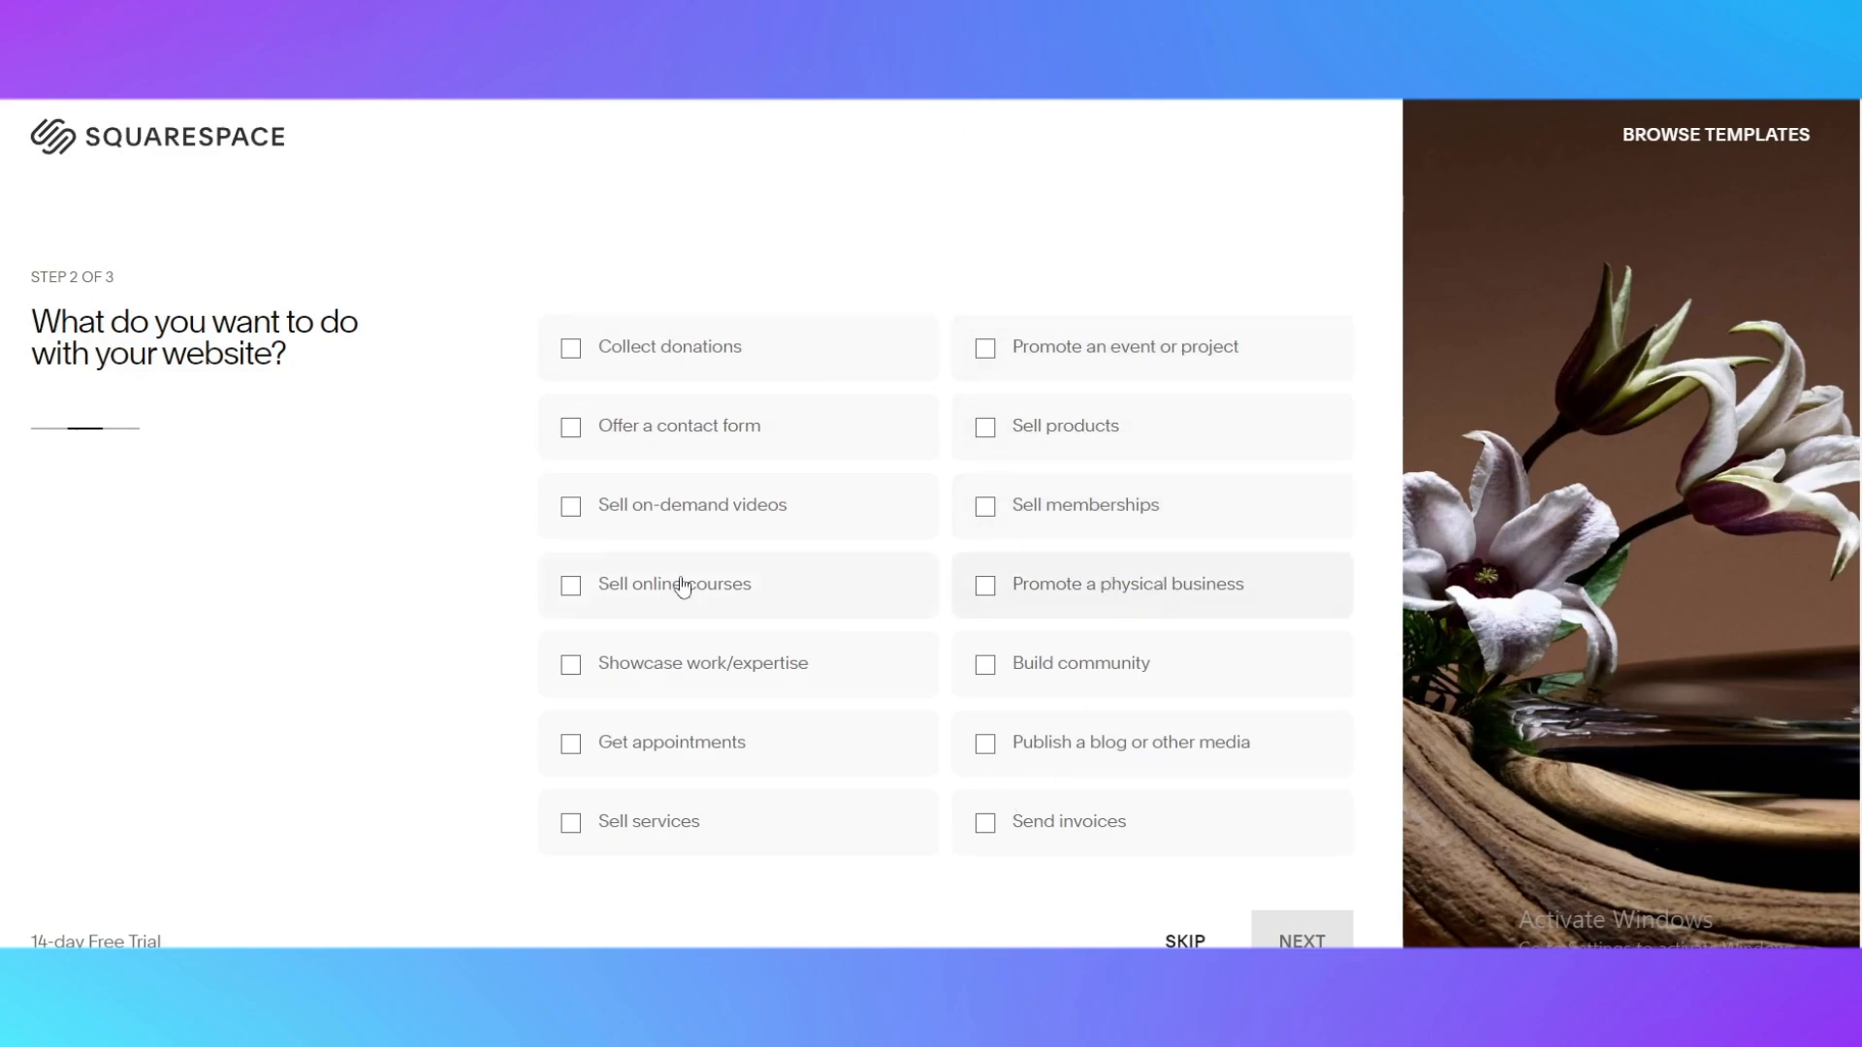
Choose only "Promote an event or project" as the website's purpose and opt to start from the designer templates
click(1079, 599)
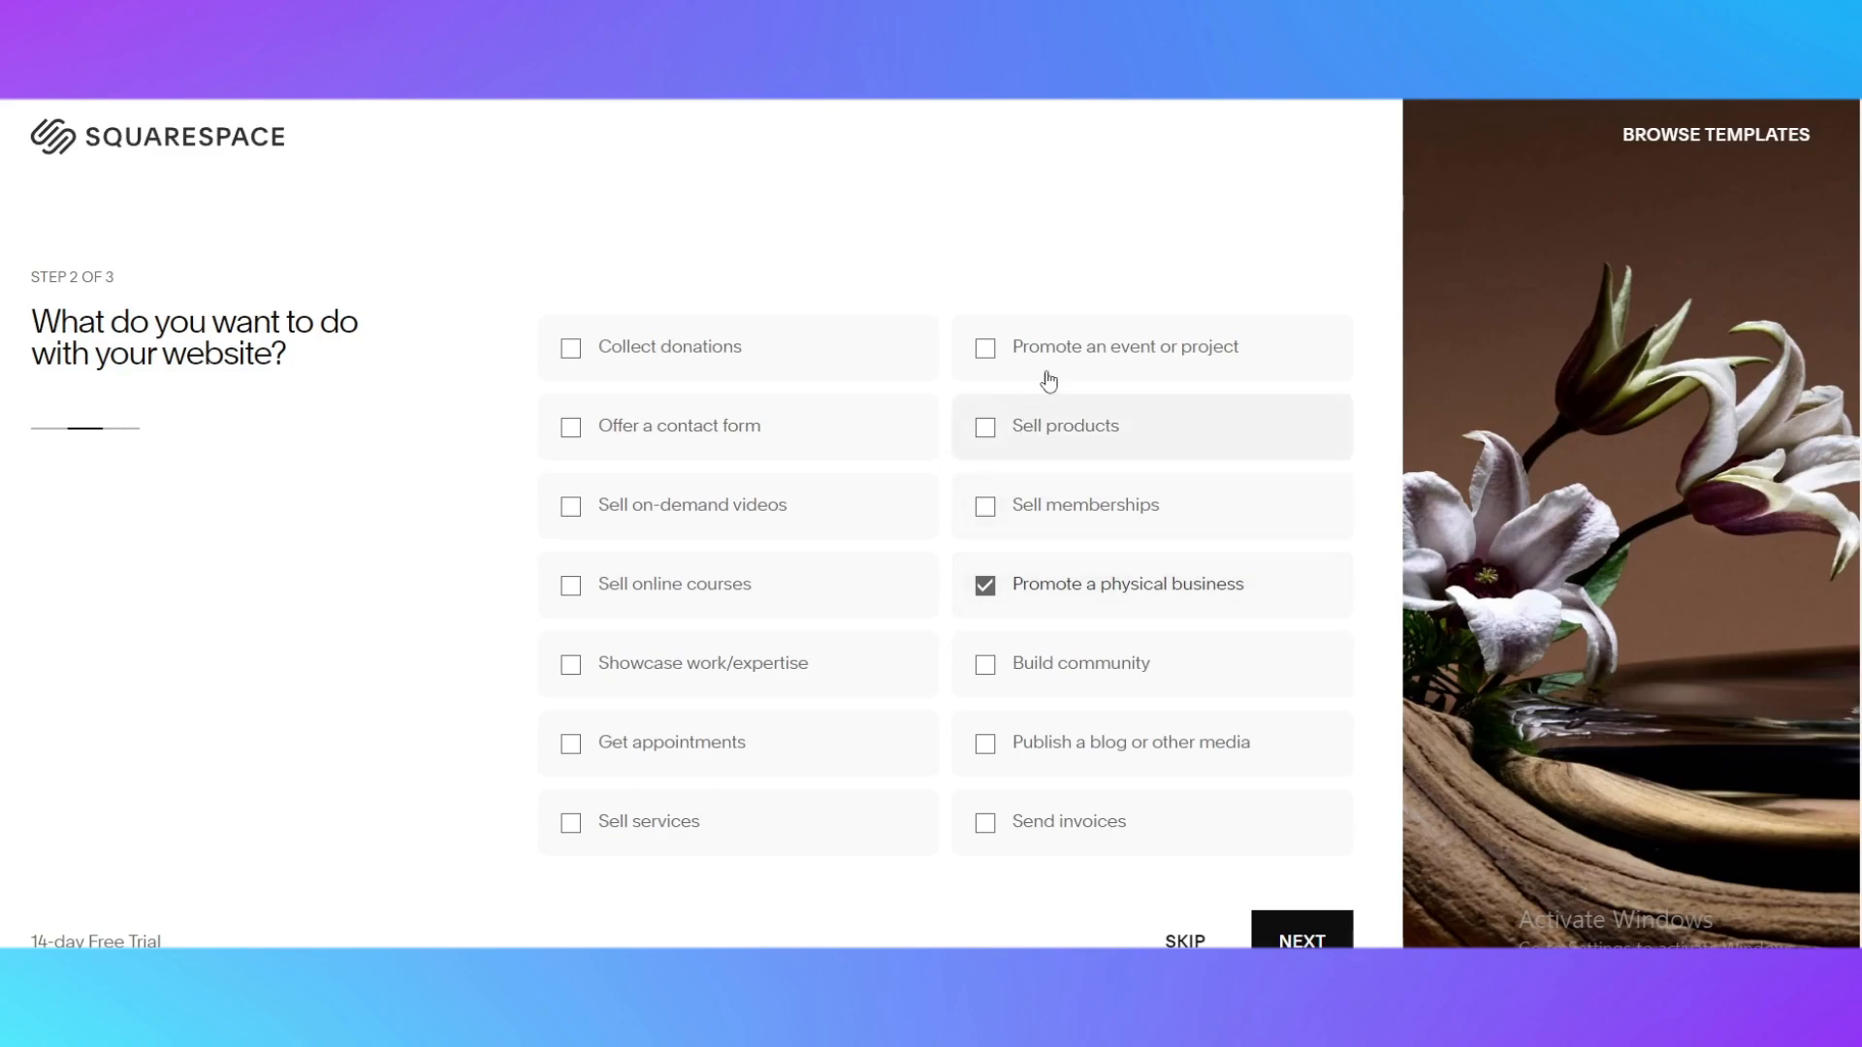
click(1035, 357)
click(1030, 599)
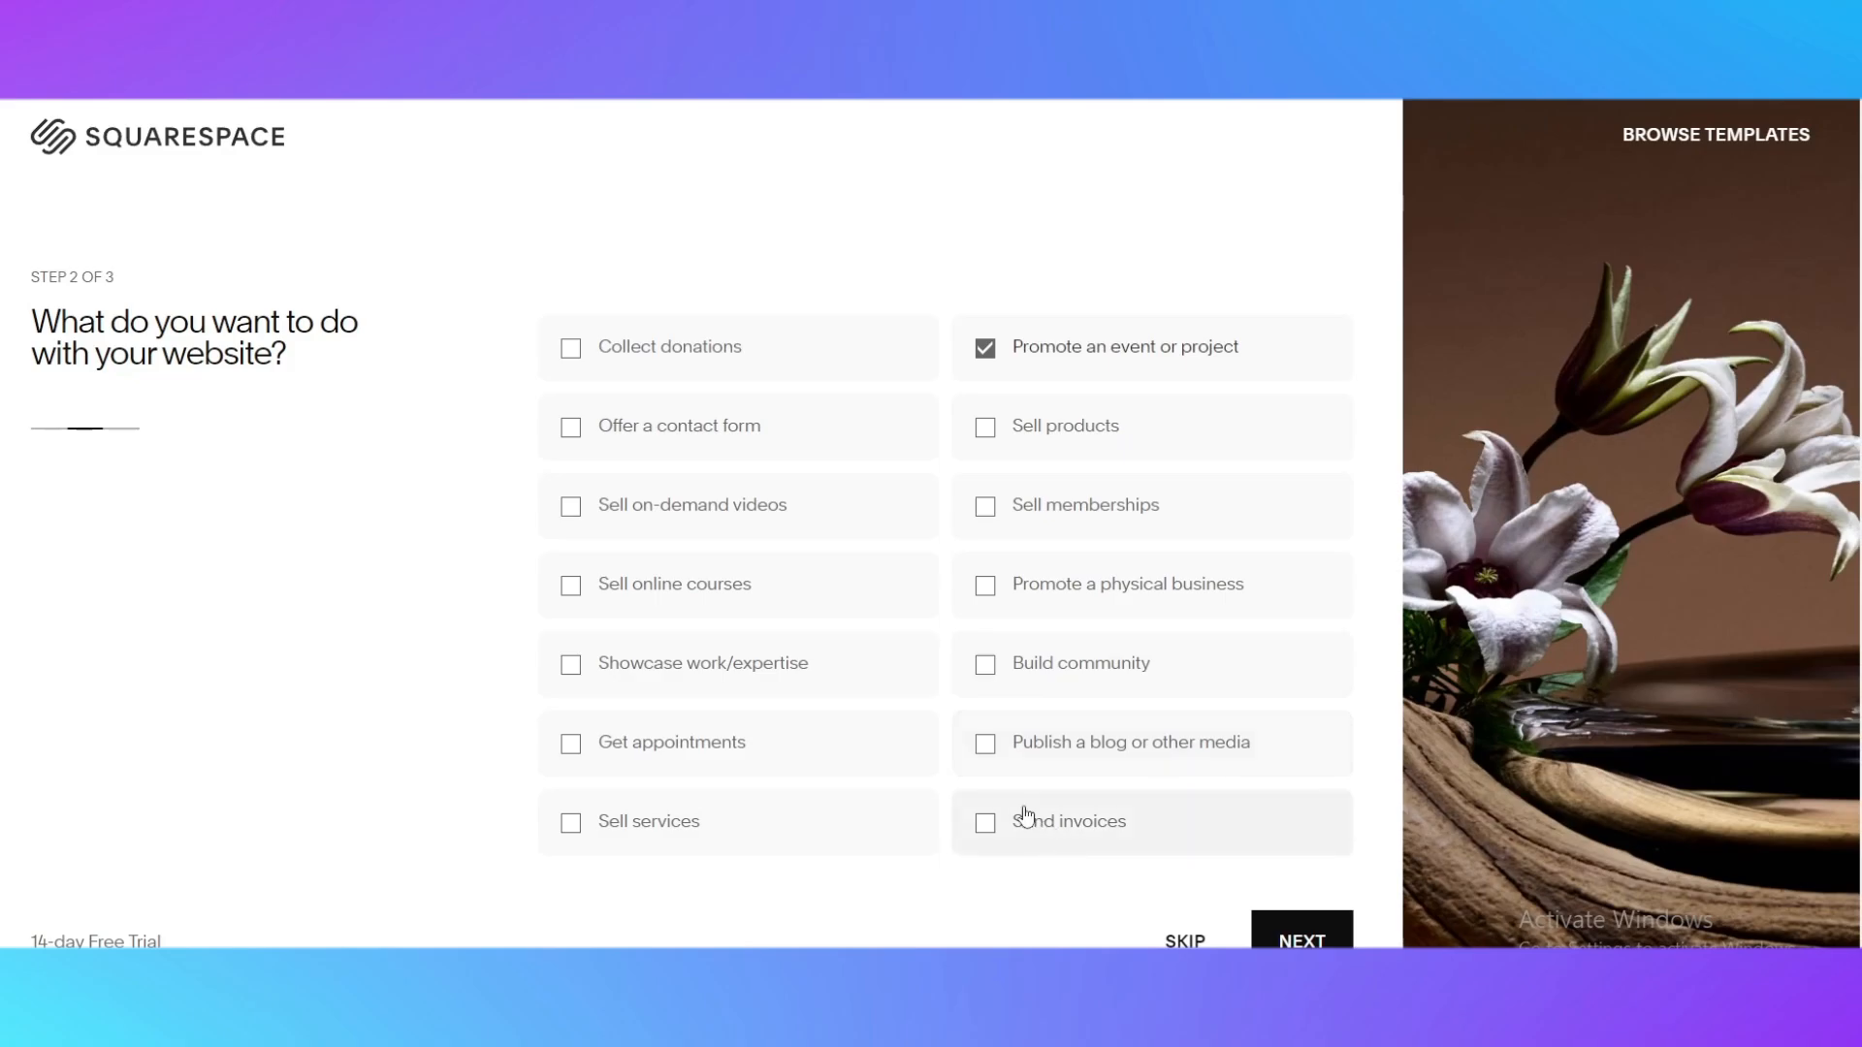
click(1302, 939)
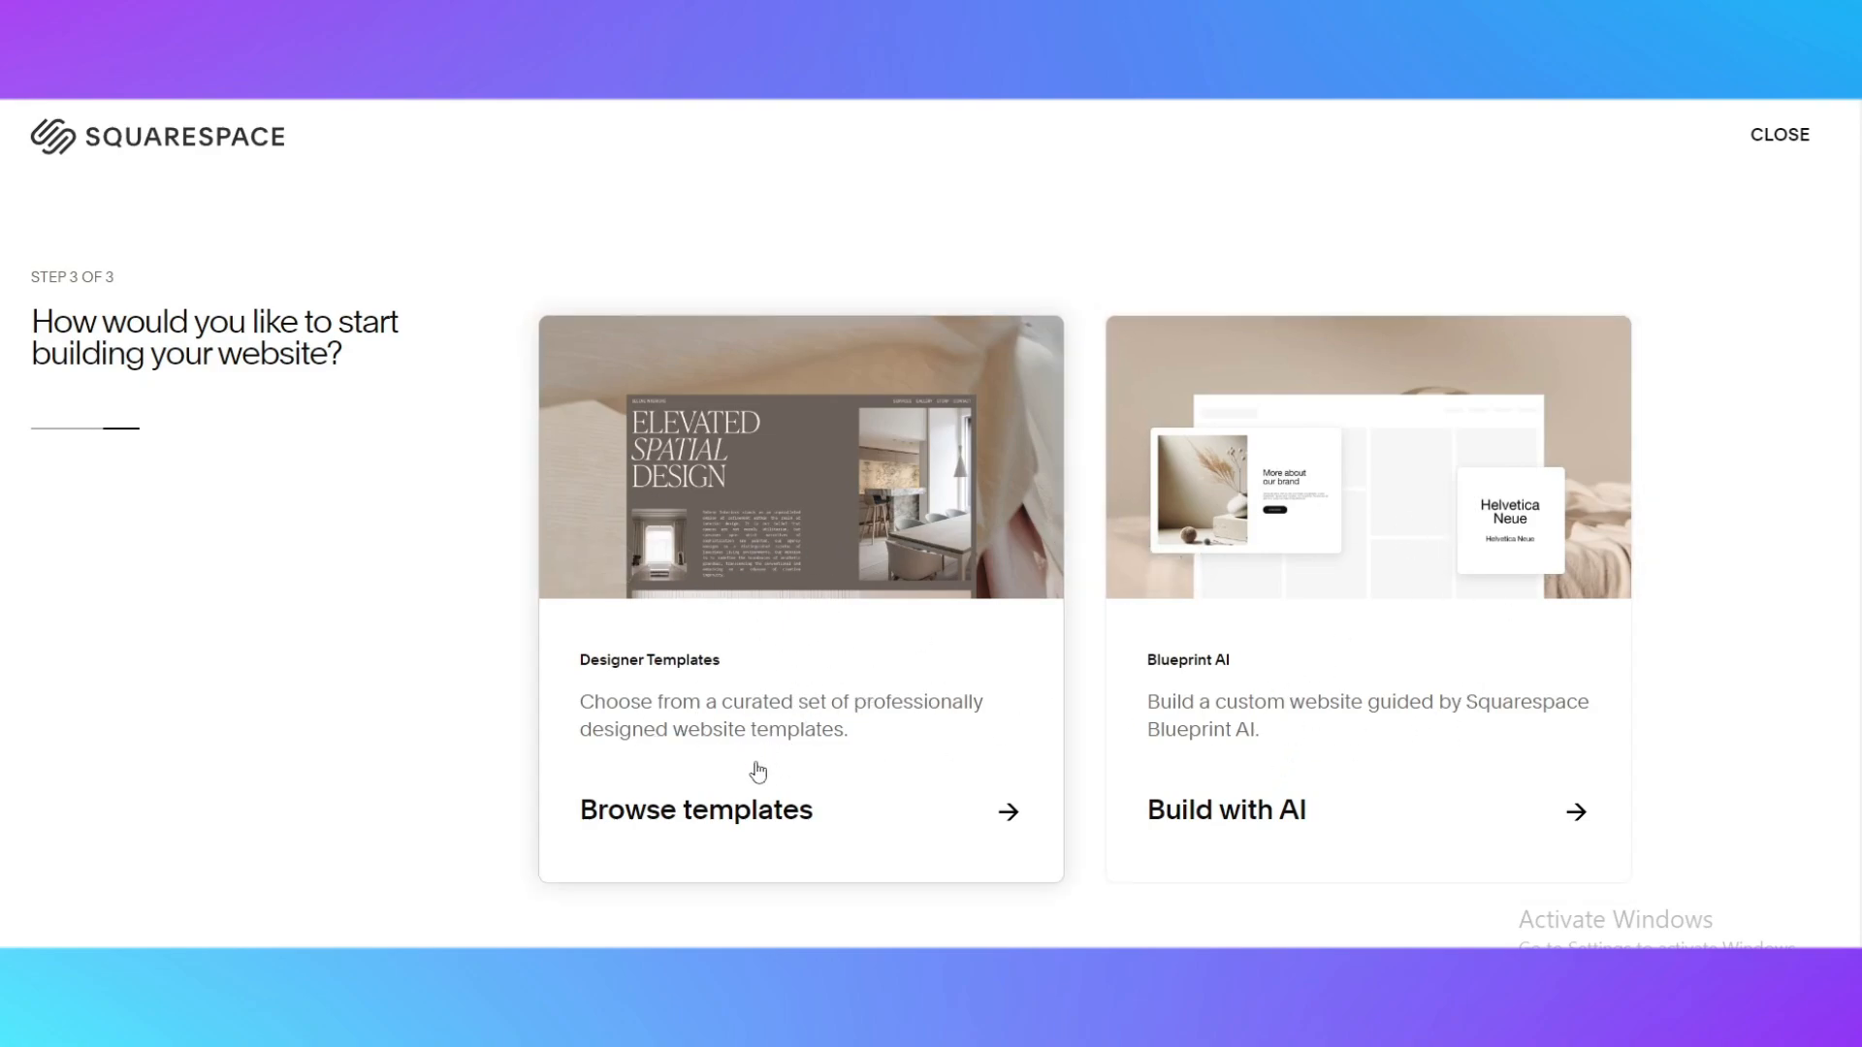
click(935, 832)
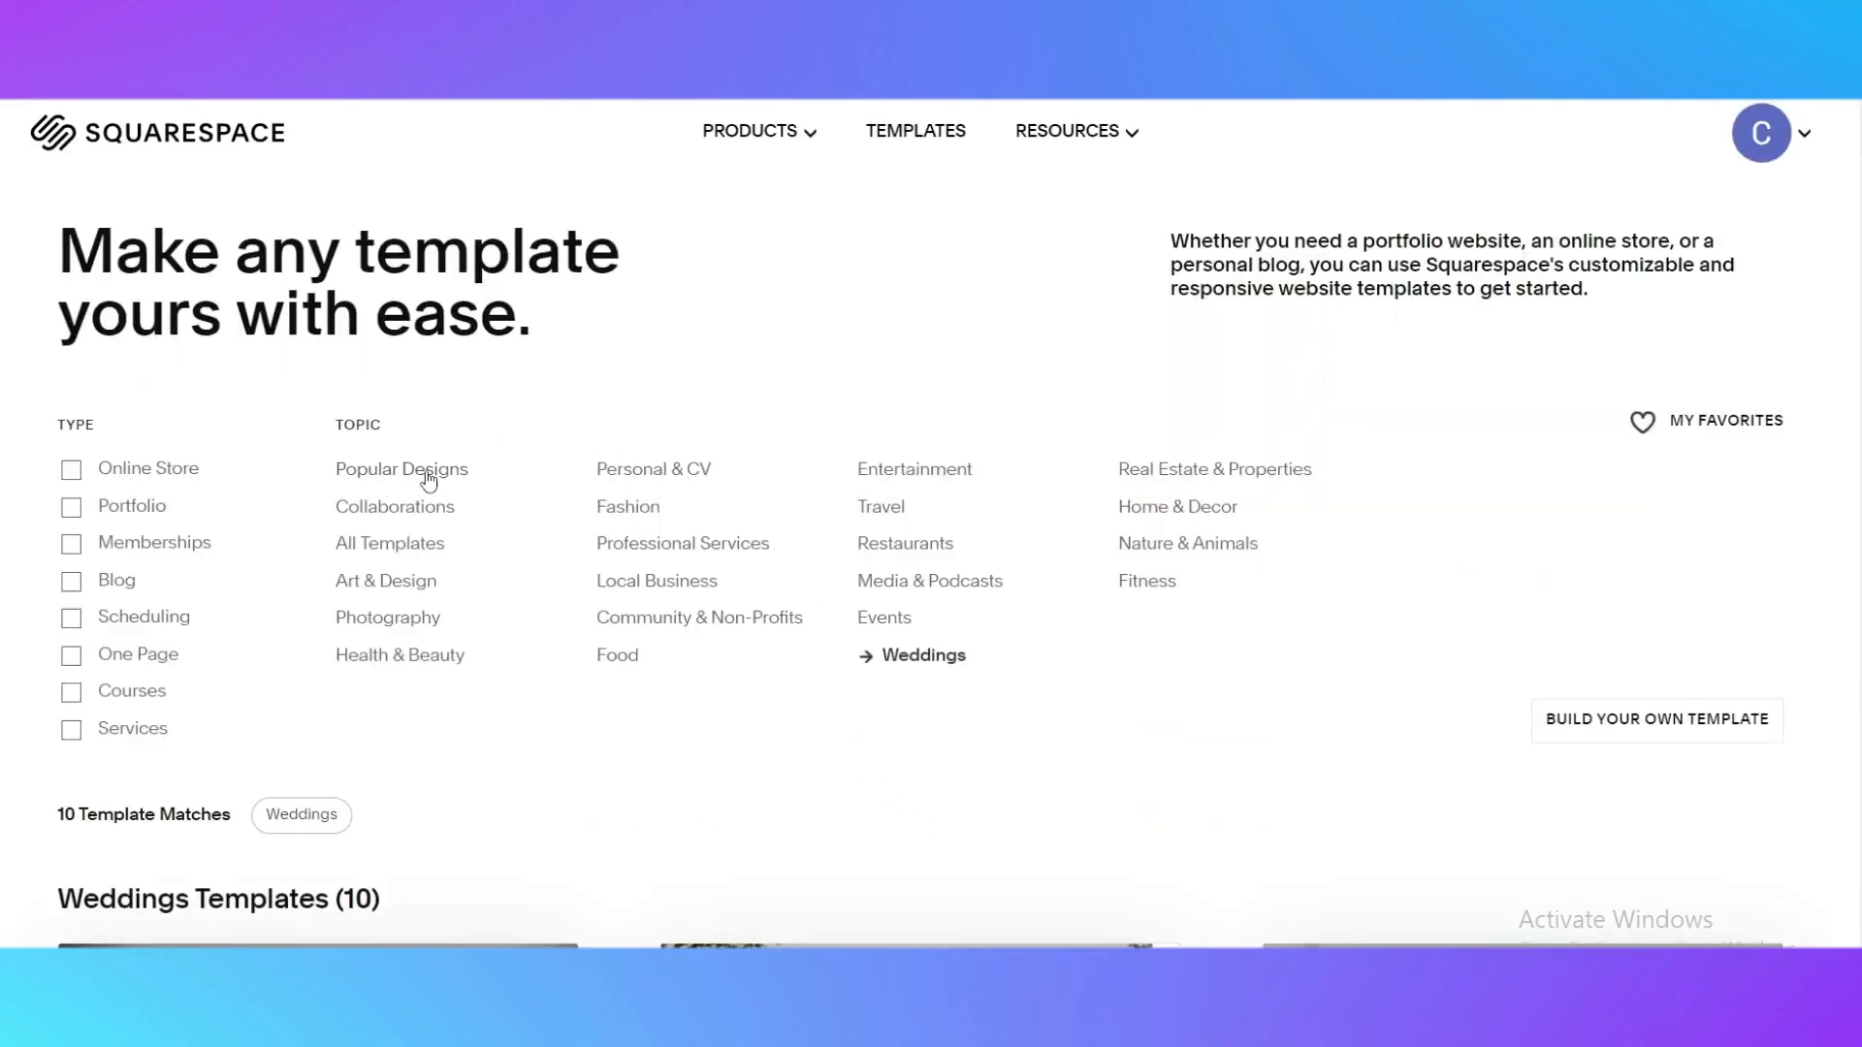
Look through the Weddings templates and compare their layouts
scroll(581, 387, down, 3)
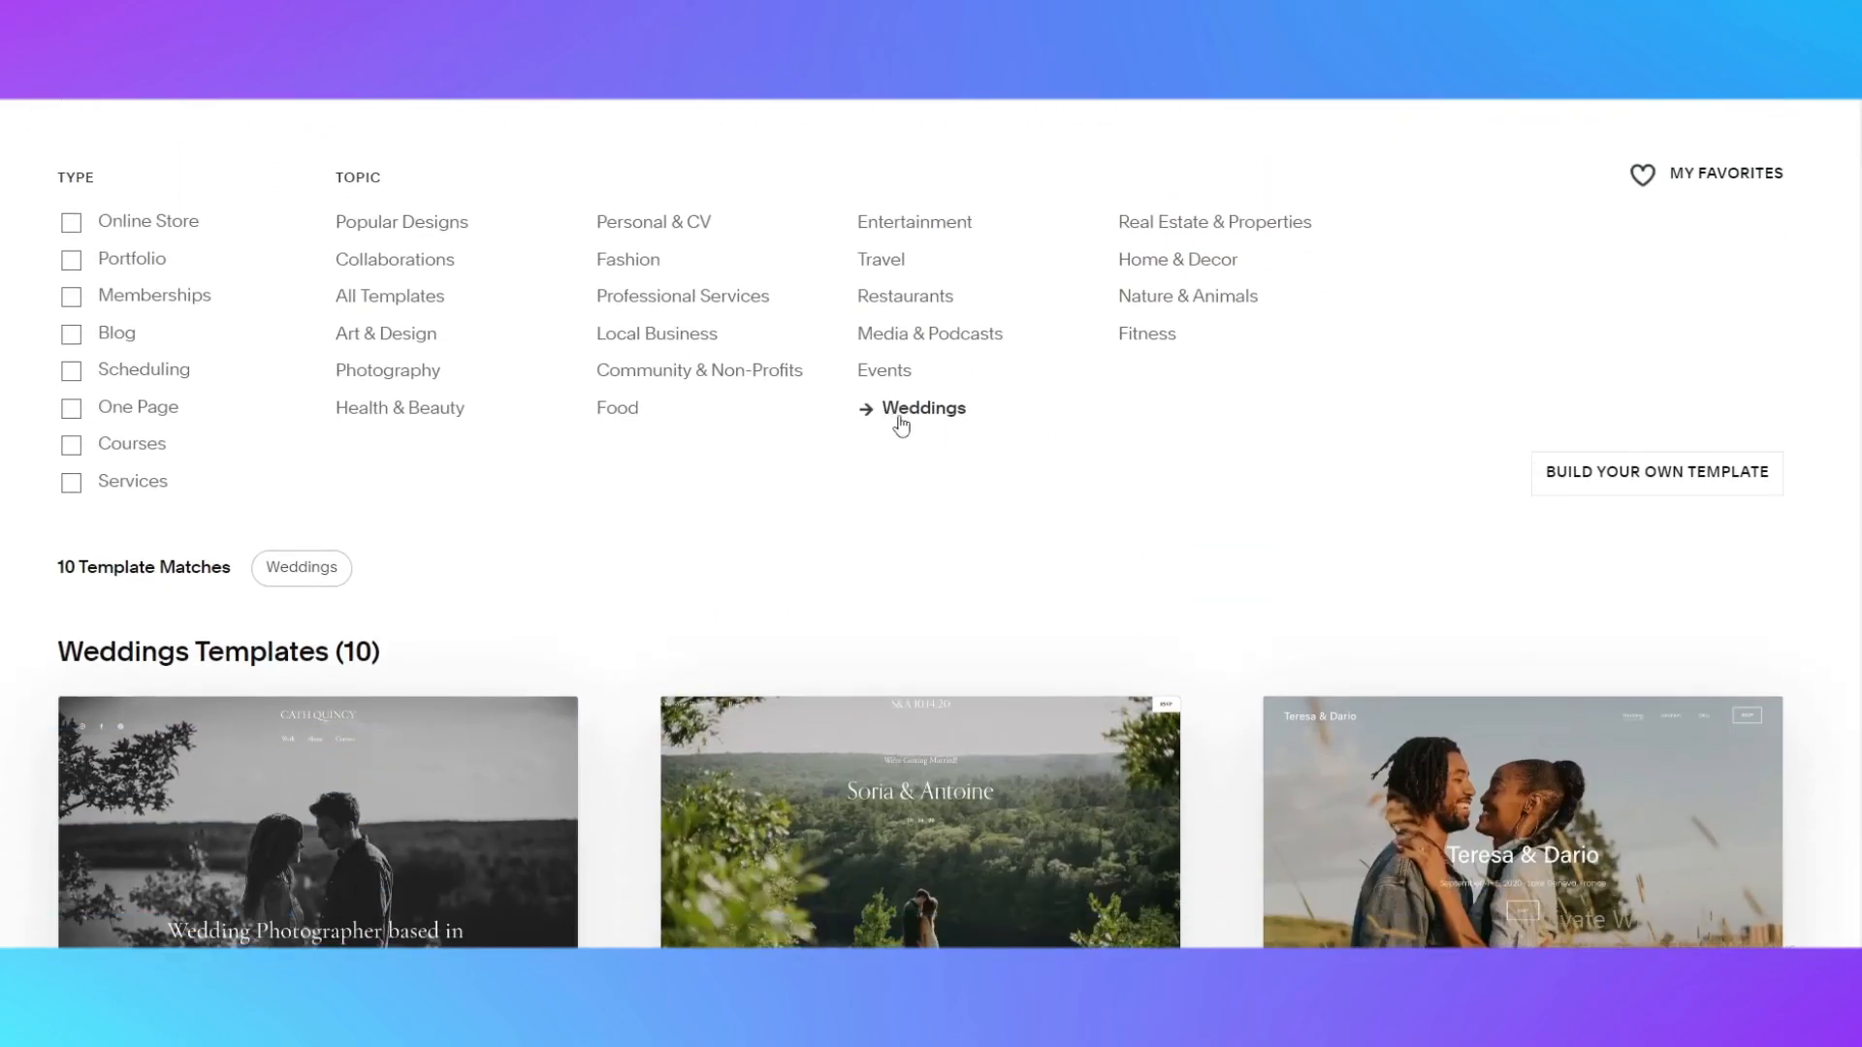
scroll(856, 469, down, 4)
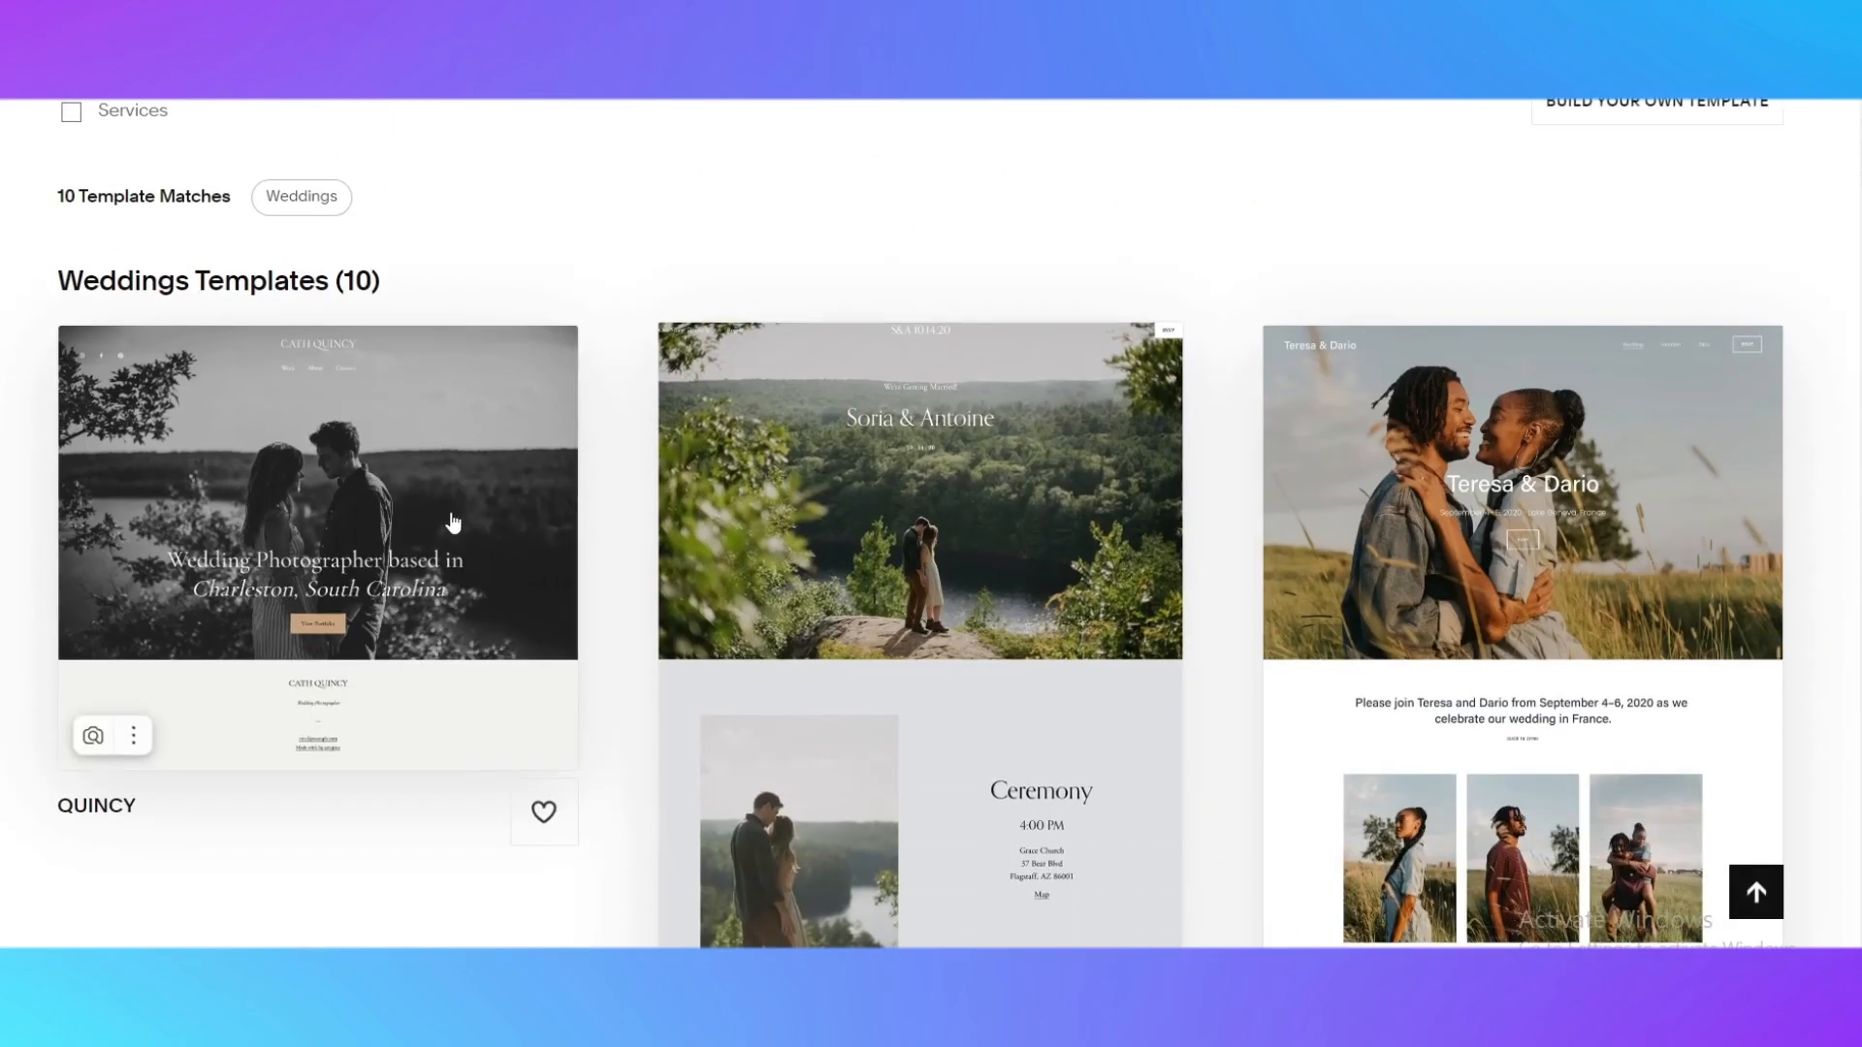
scroll(828, 538, down, 2)
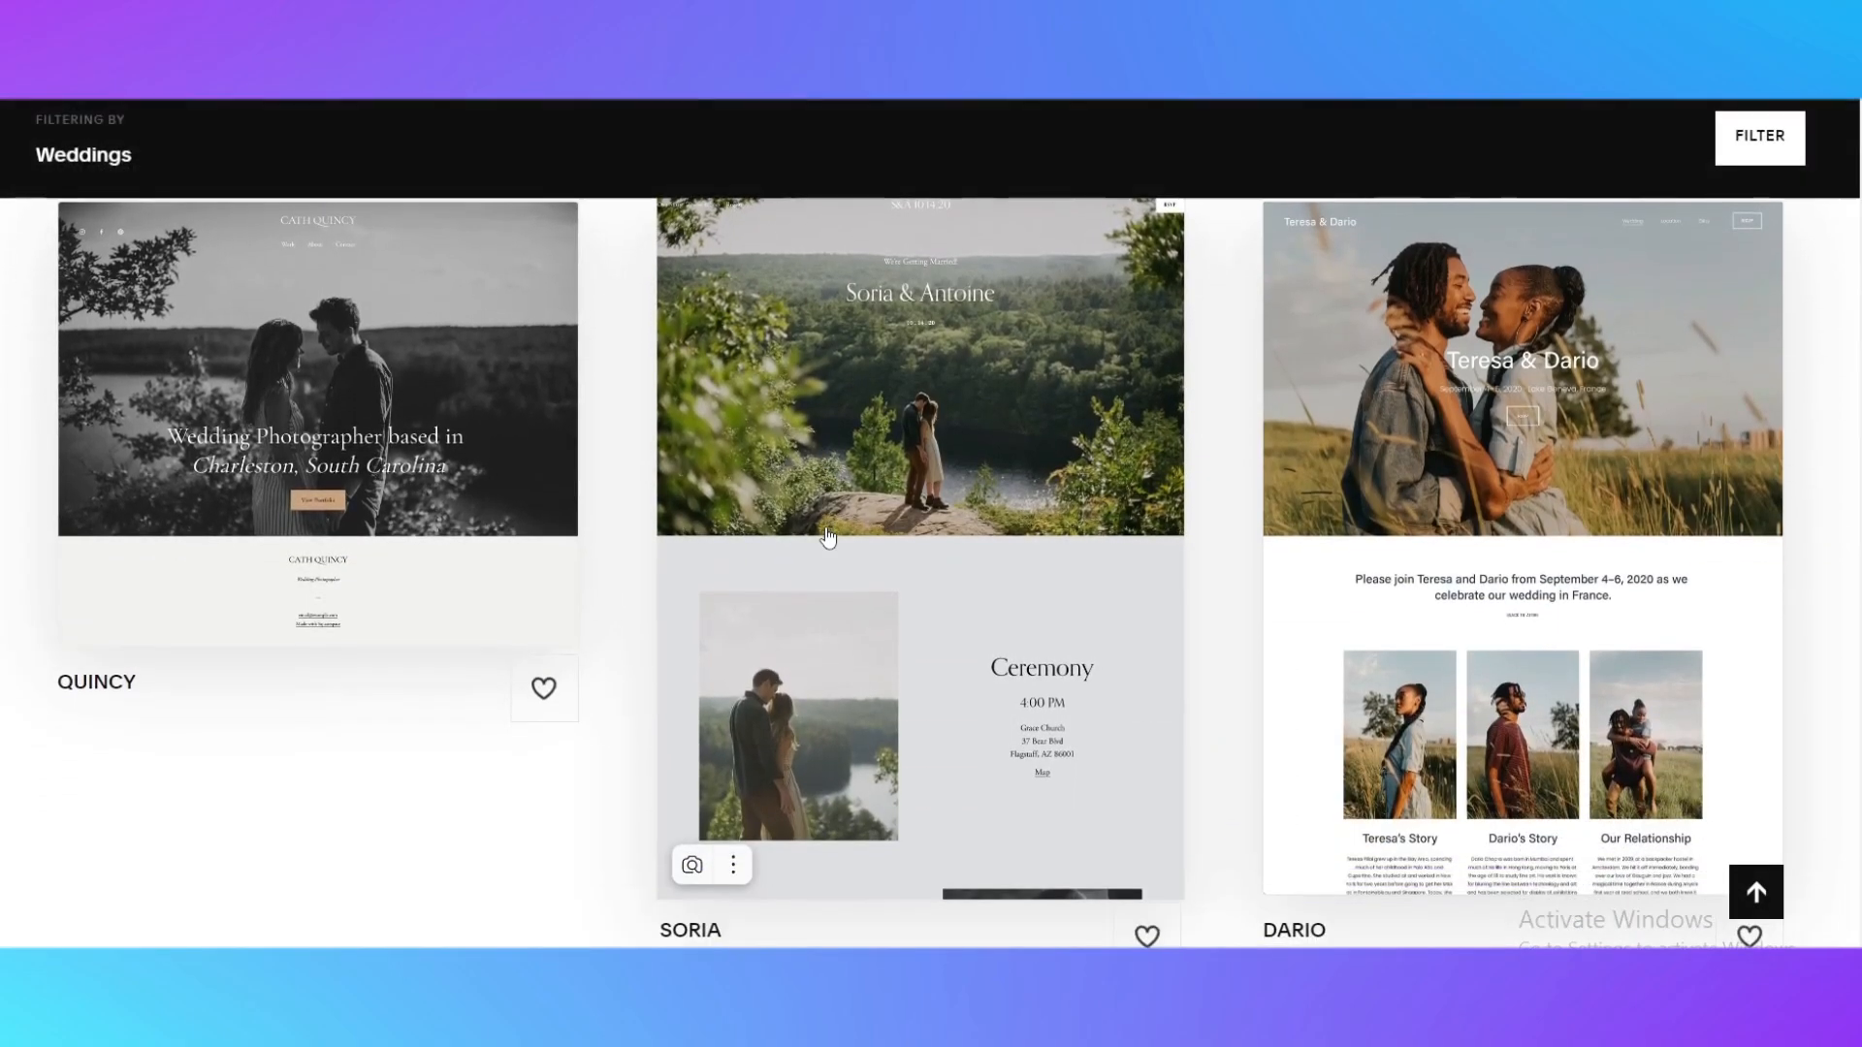
scroll(977, 553, up, 3)
scroll(890, 615, down, 4)
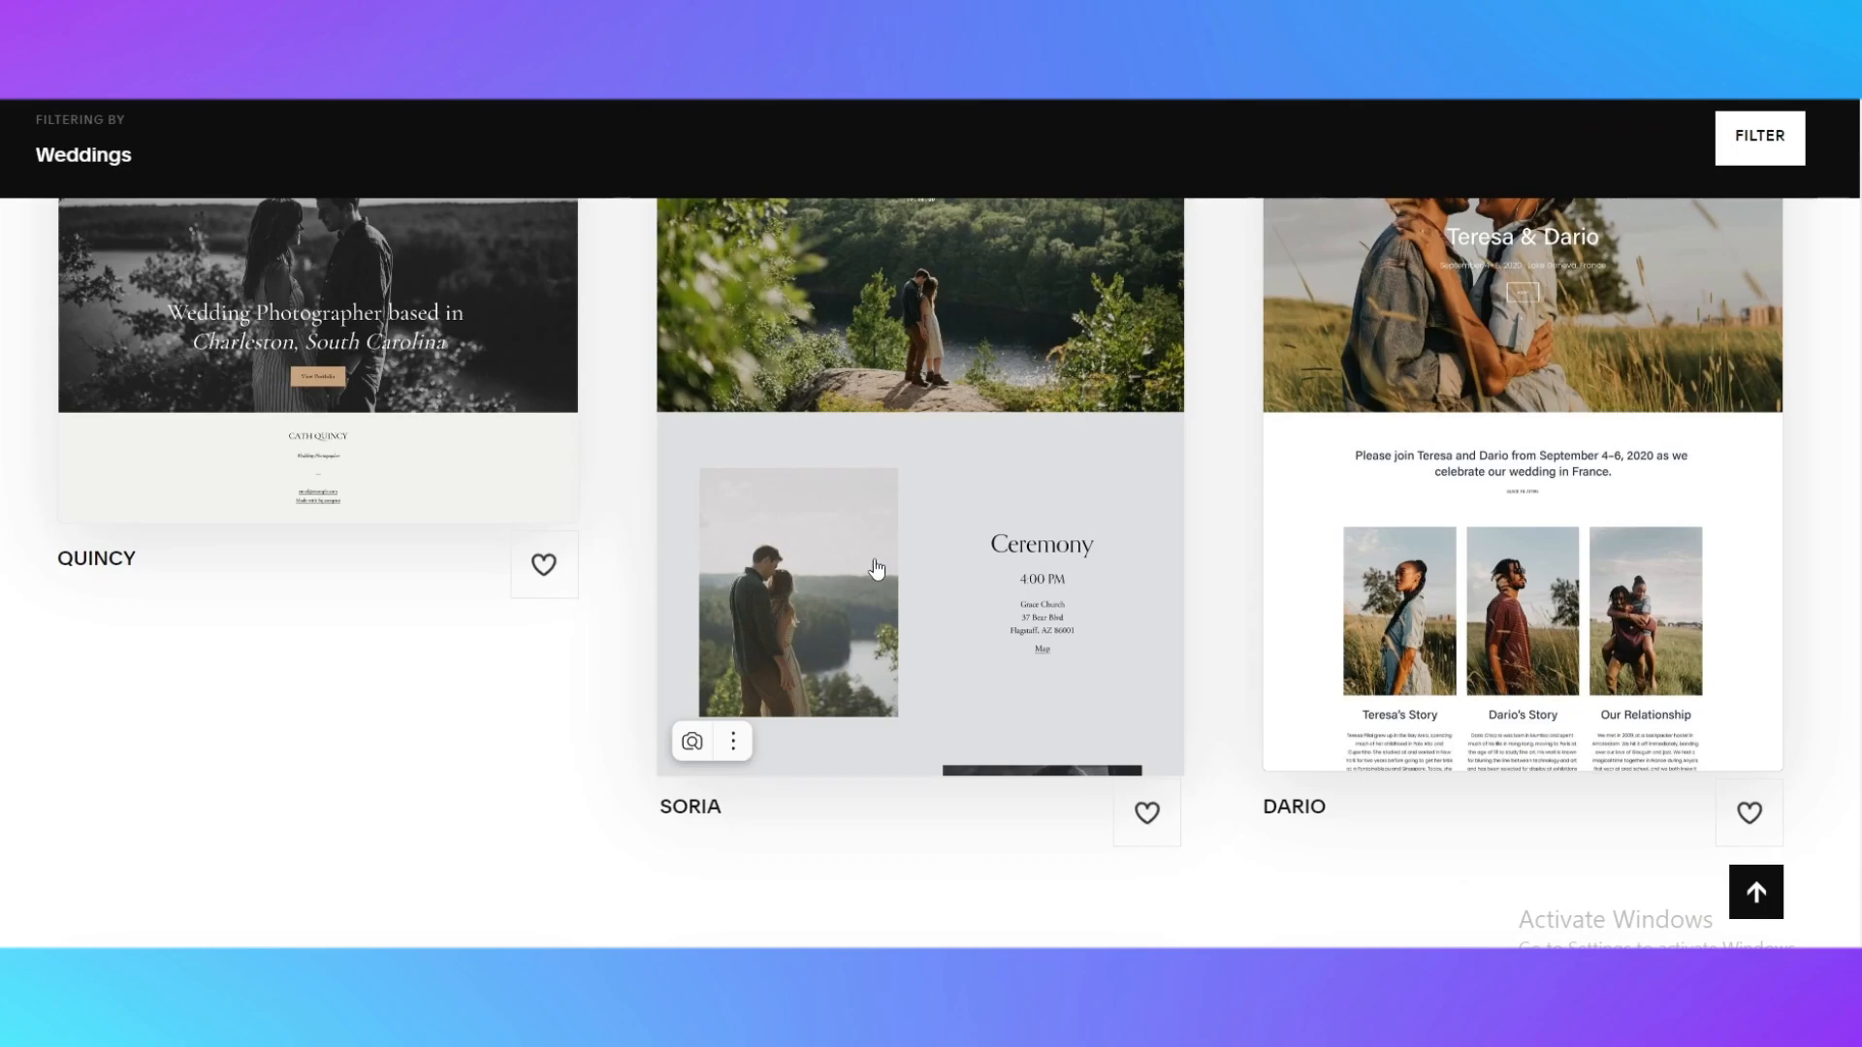
scroll(1052, 740, down, 6)
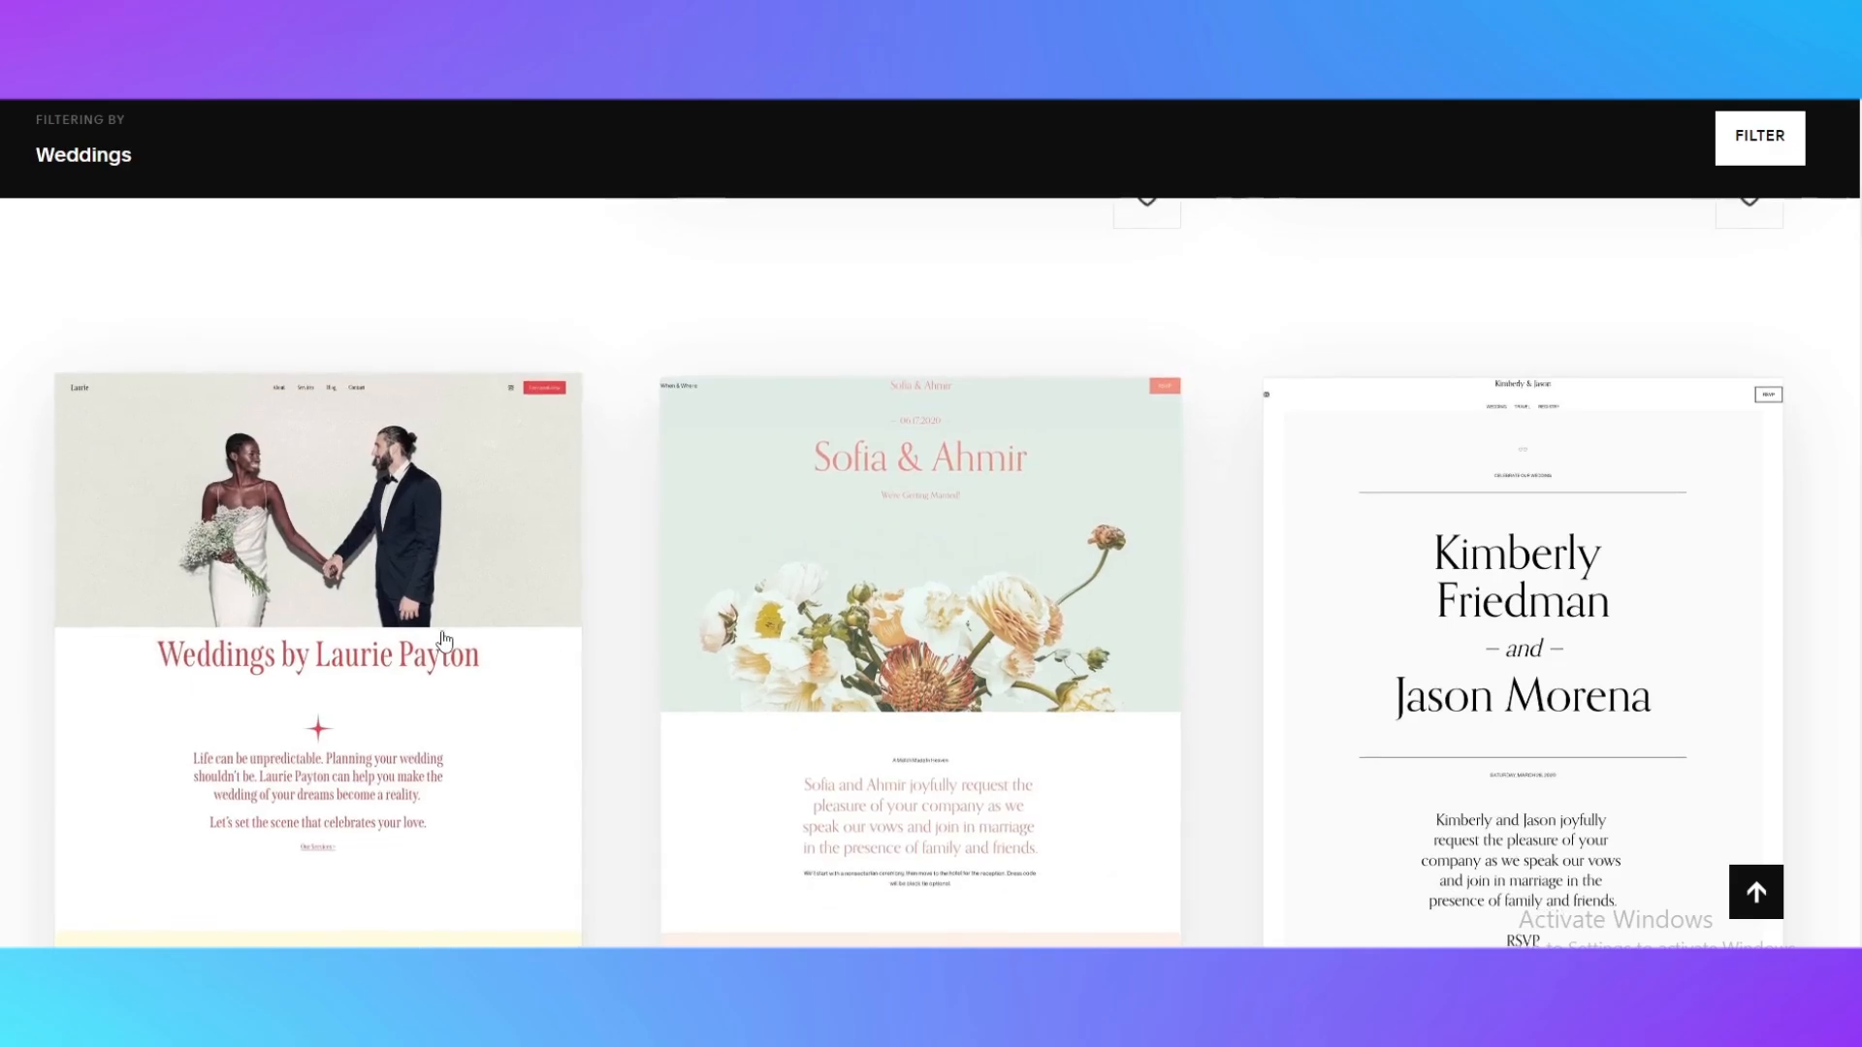
scroll(449, 645, down, 8)
scroll(465, 645, up, 7)
scroll(527, 661, up, 10)
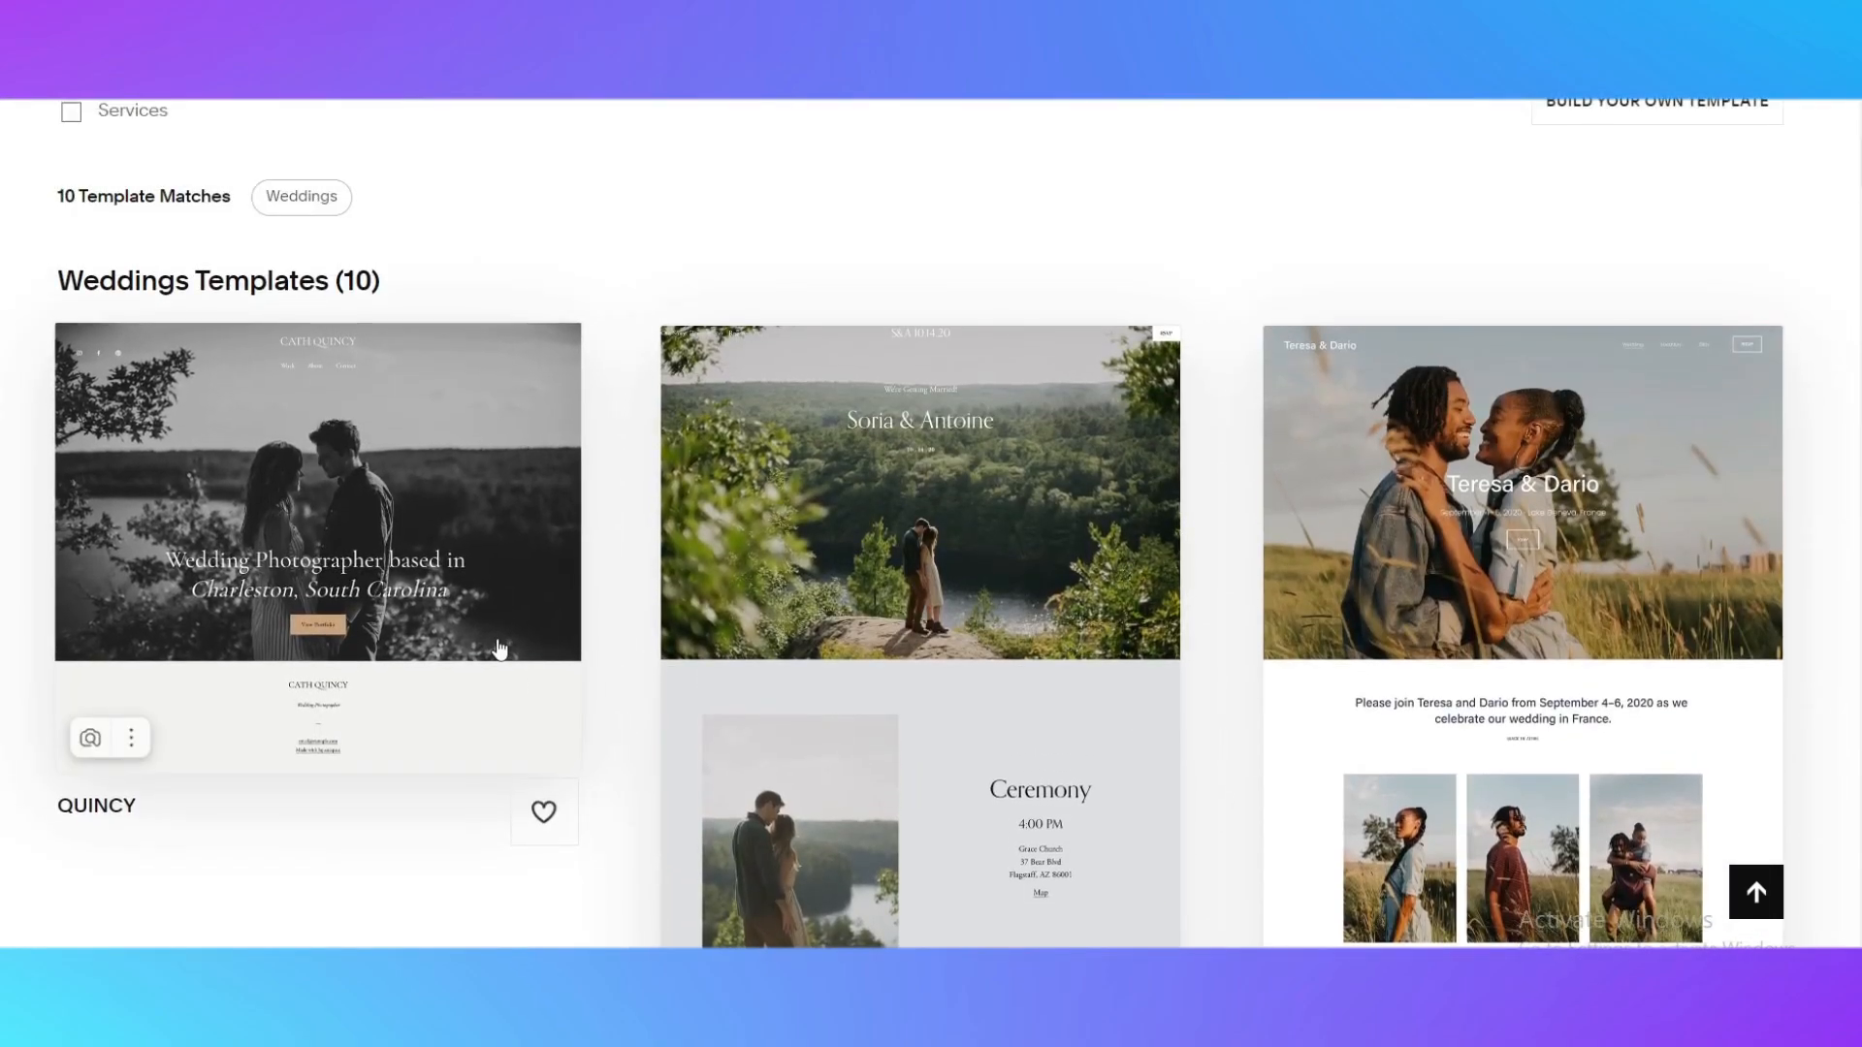
scroll(1234, 714, up, 2)
scroll(1236, 718, down, 2)
scroll(1232, 714, down, 2)
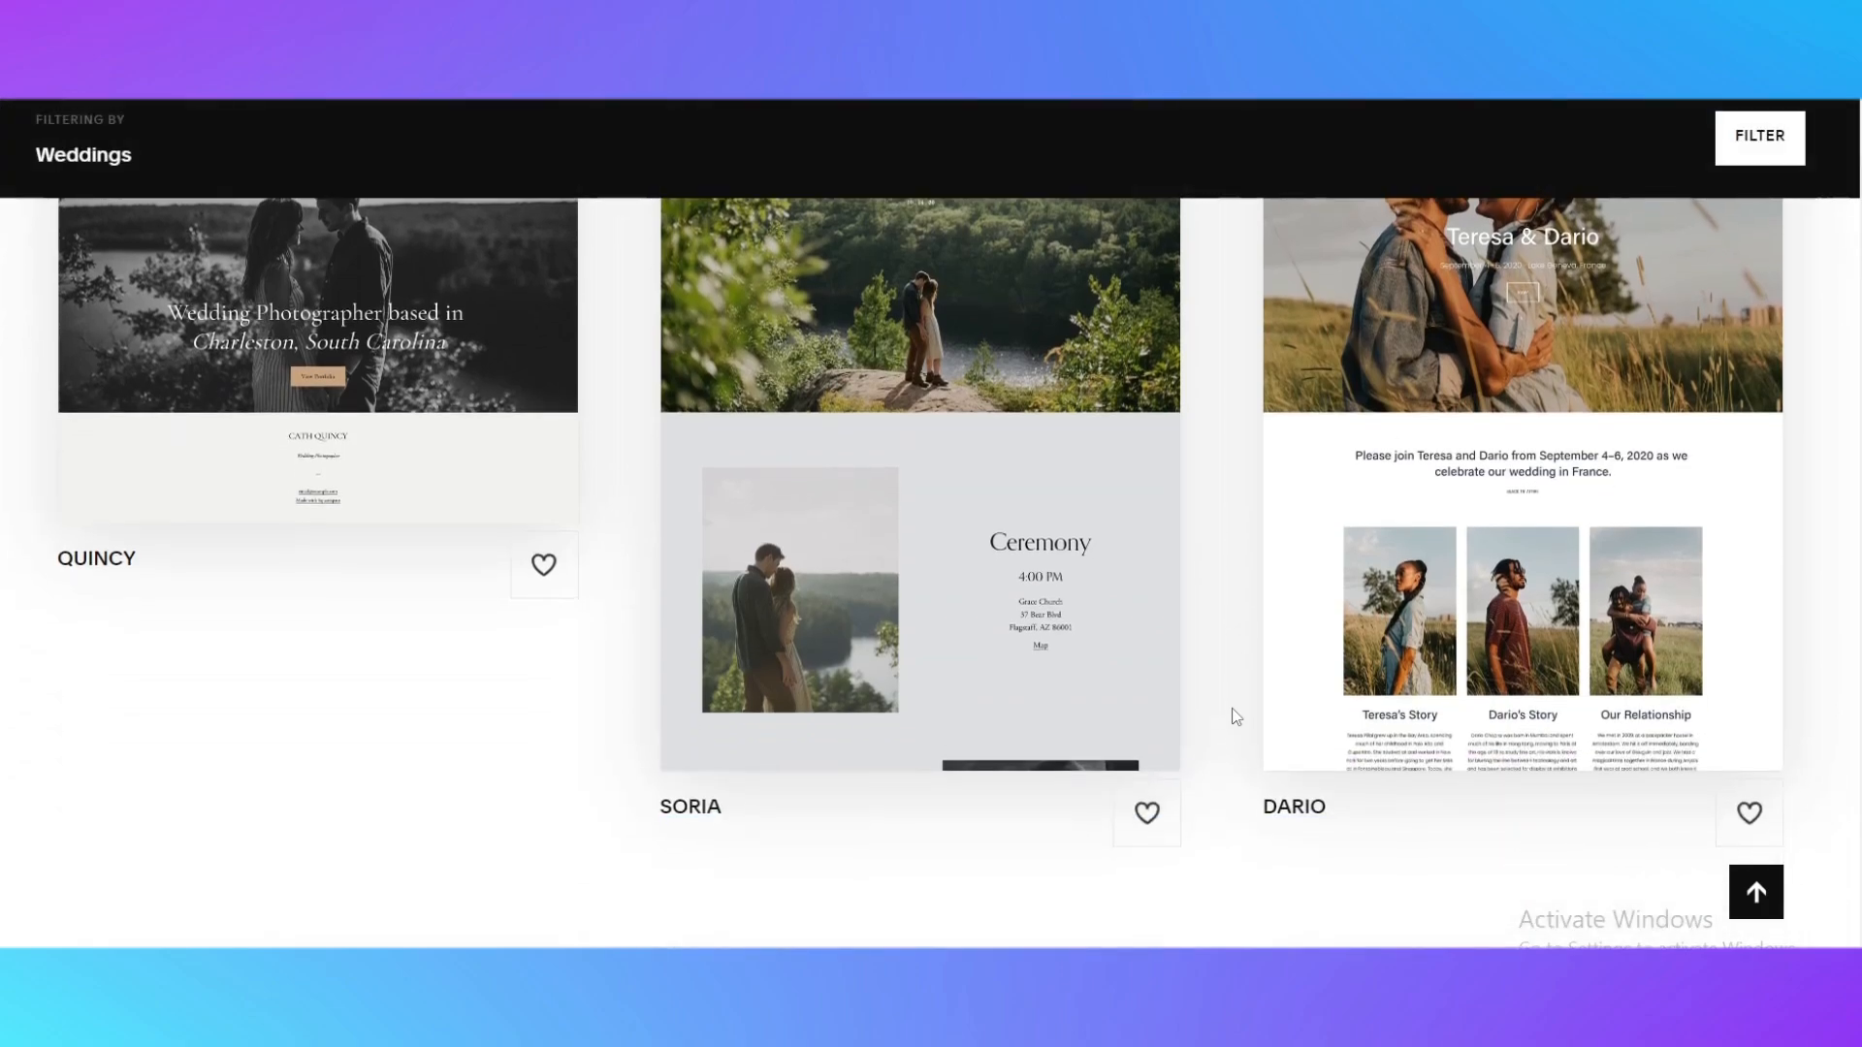
Open the preview of the Quincy wedding template and look over its home page
scroll(1231, 714, up, 4)
click(378, 656)
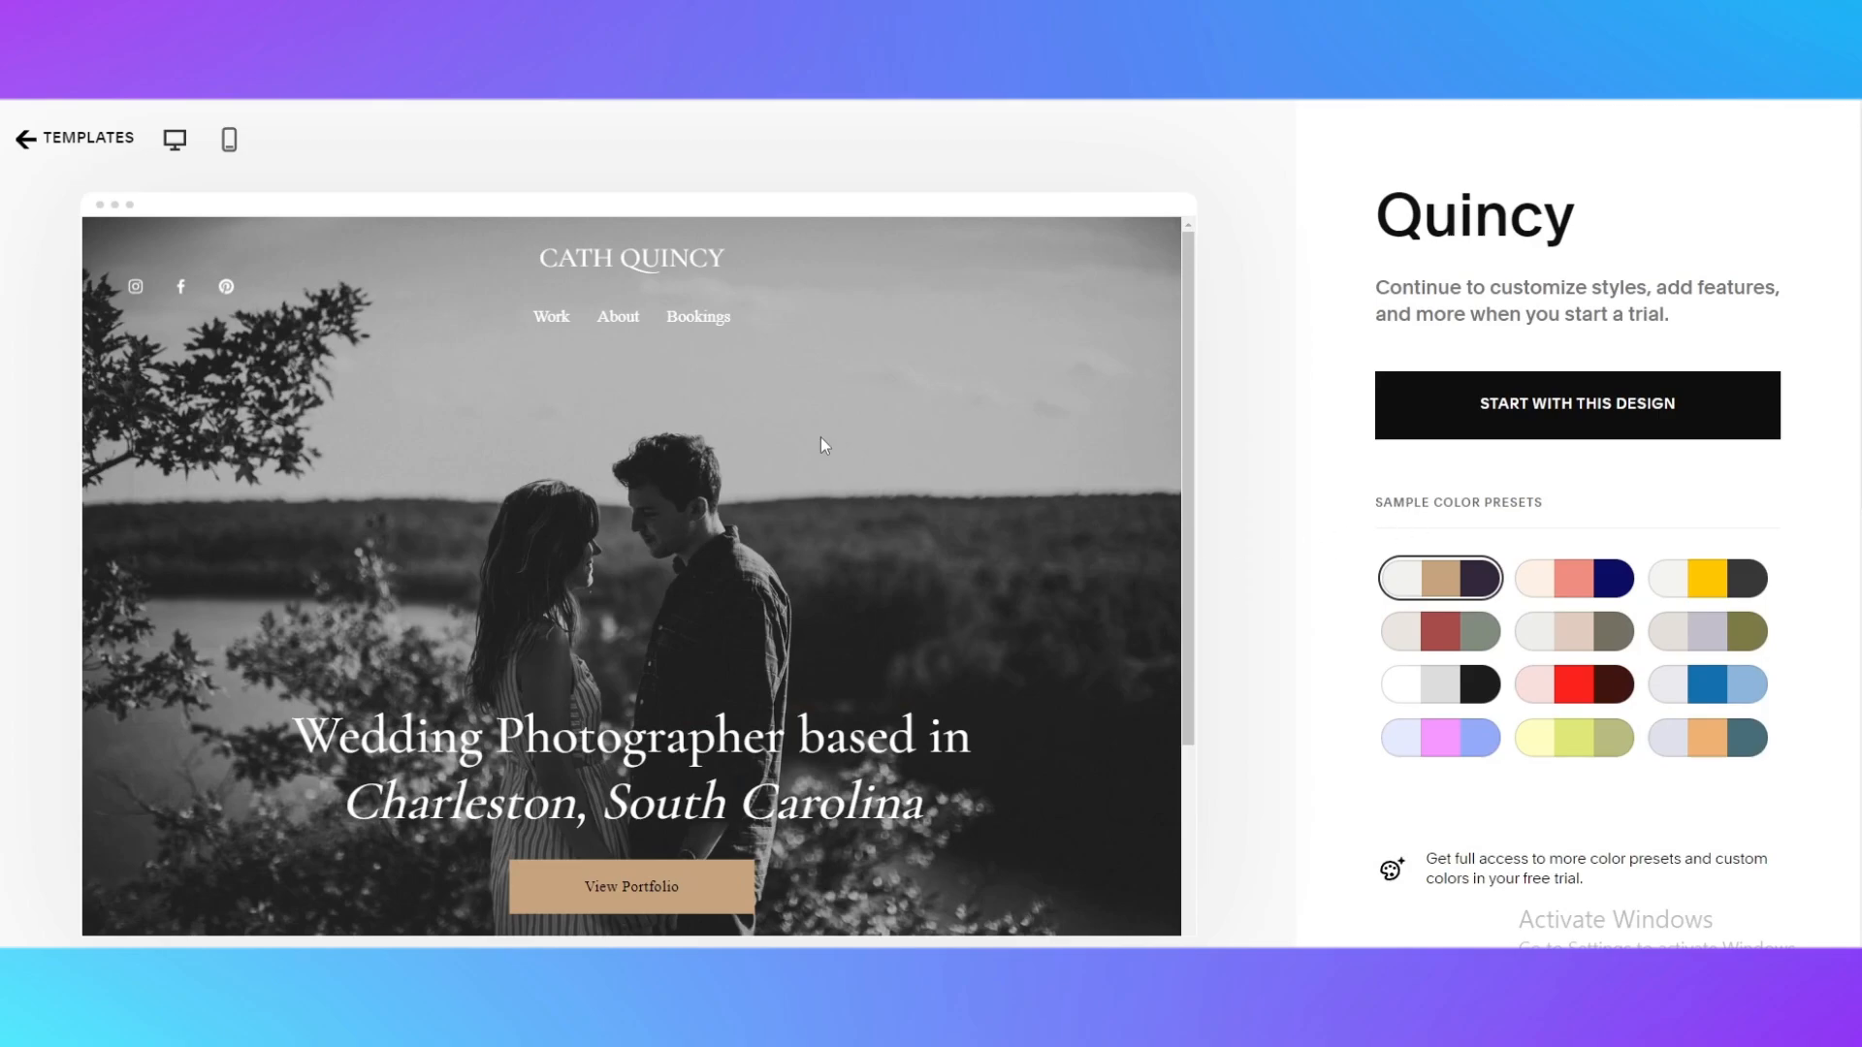
scroll(820, 439, down, 1)
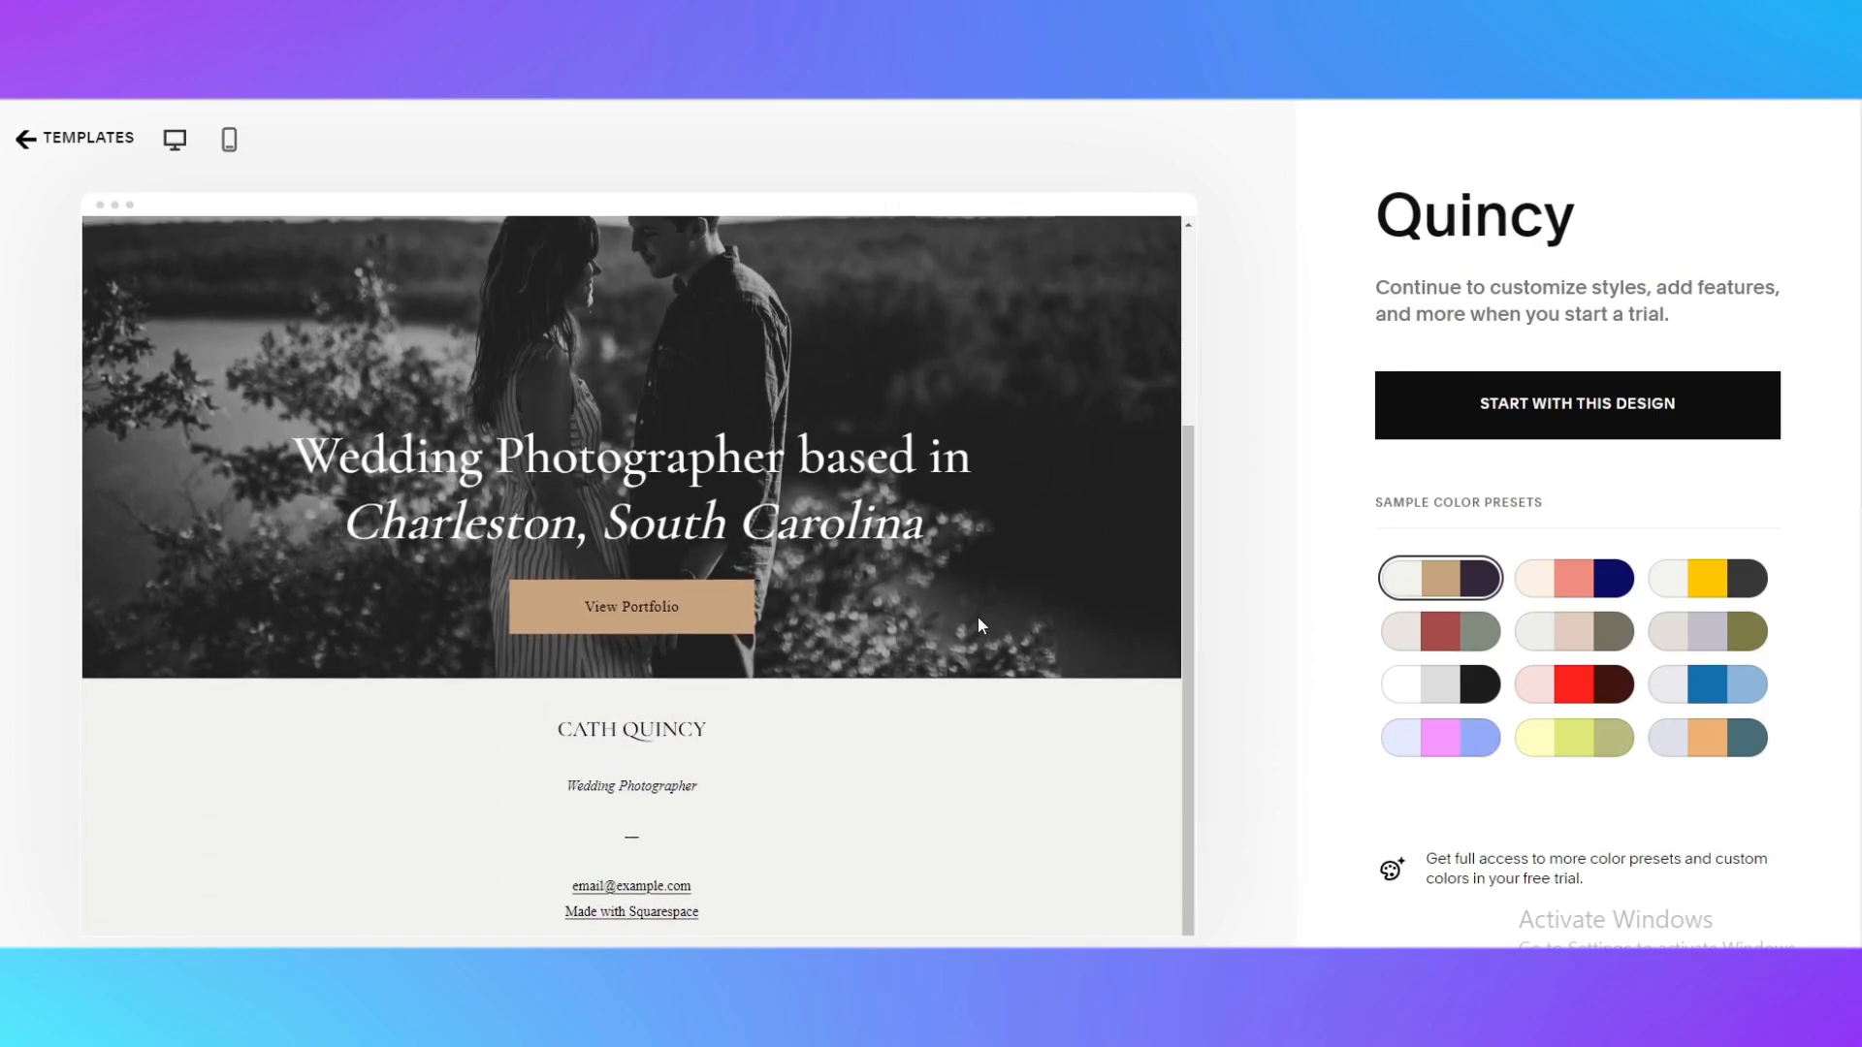
scroll(1057, 603, up, 4)
Try several sample color presets on the Quincy template, finishing with the lavender, orange and teal one, and check the page
click(1595, 587)
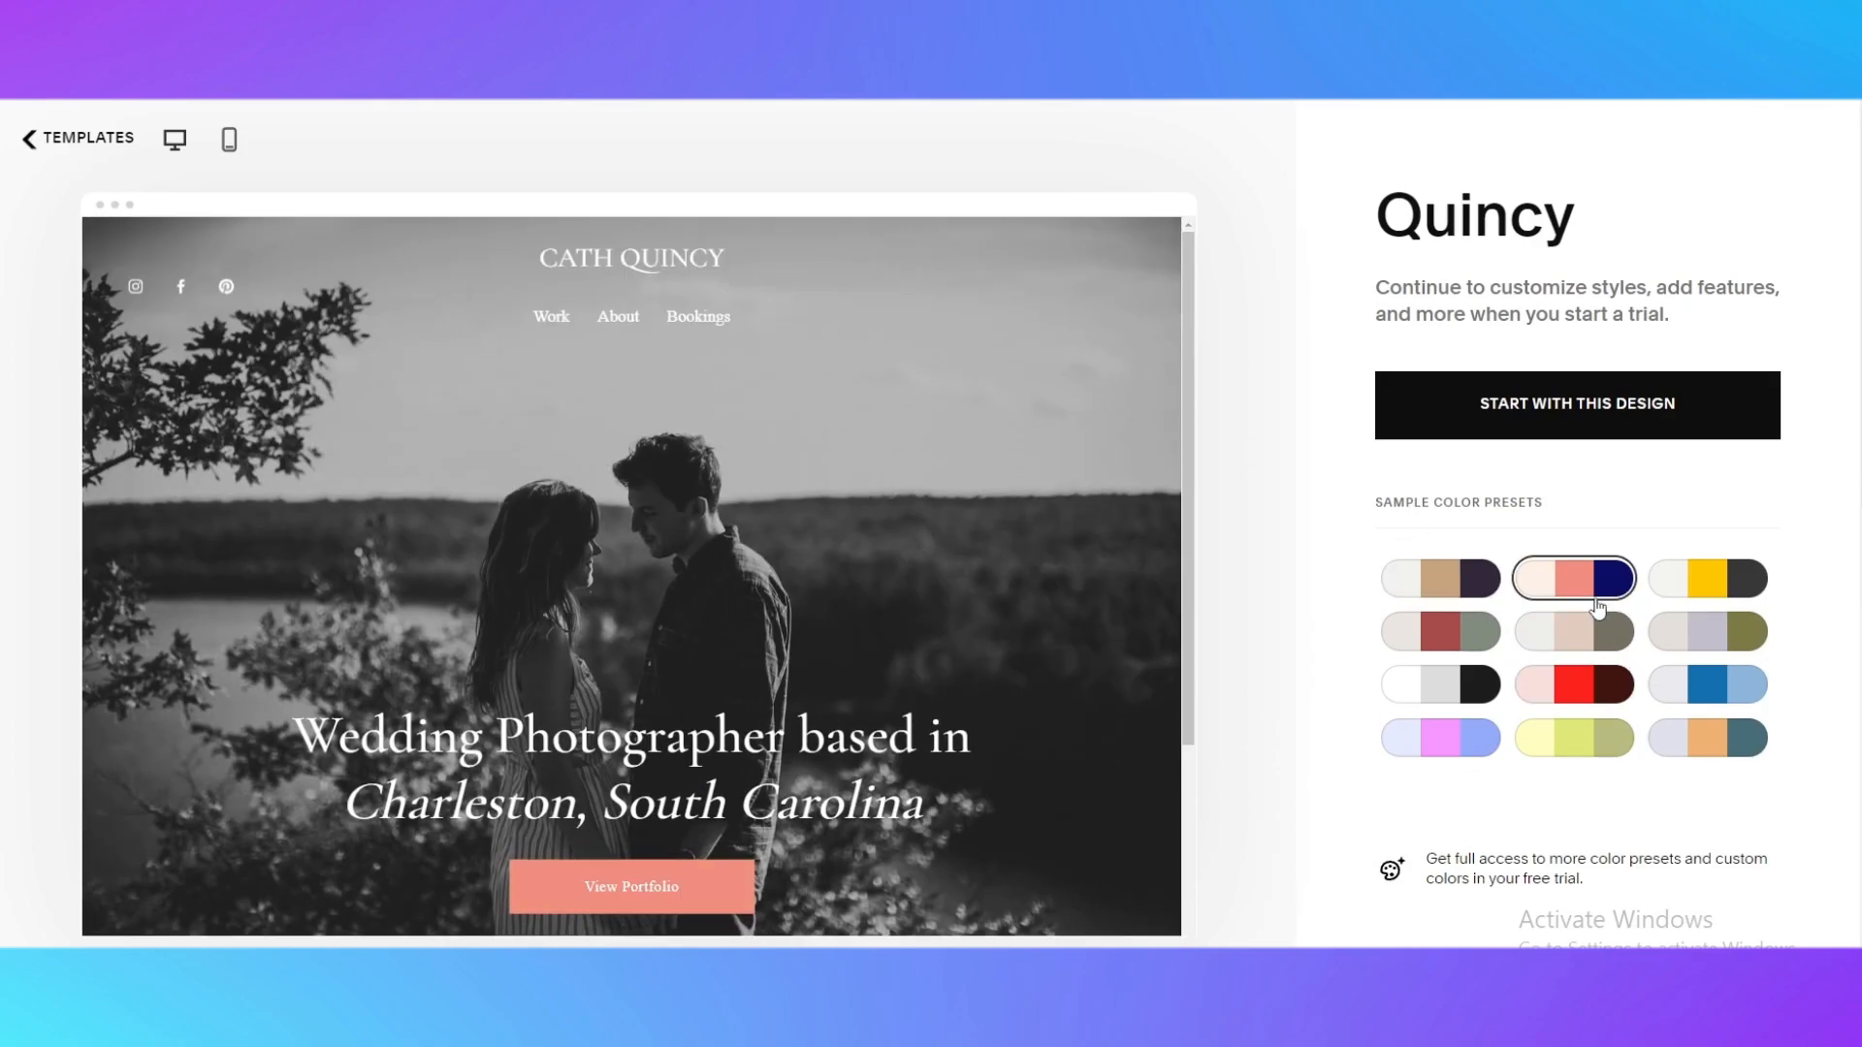
click(1536, 684)
click(1411, 706)
click(1437, 633)
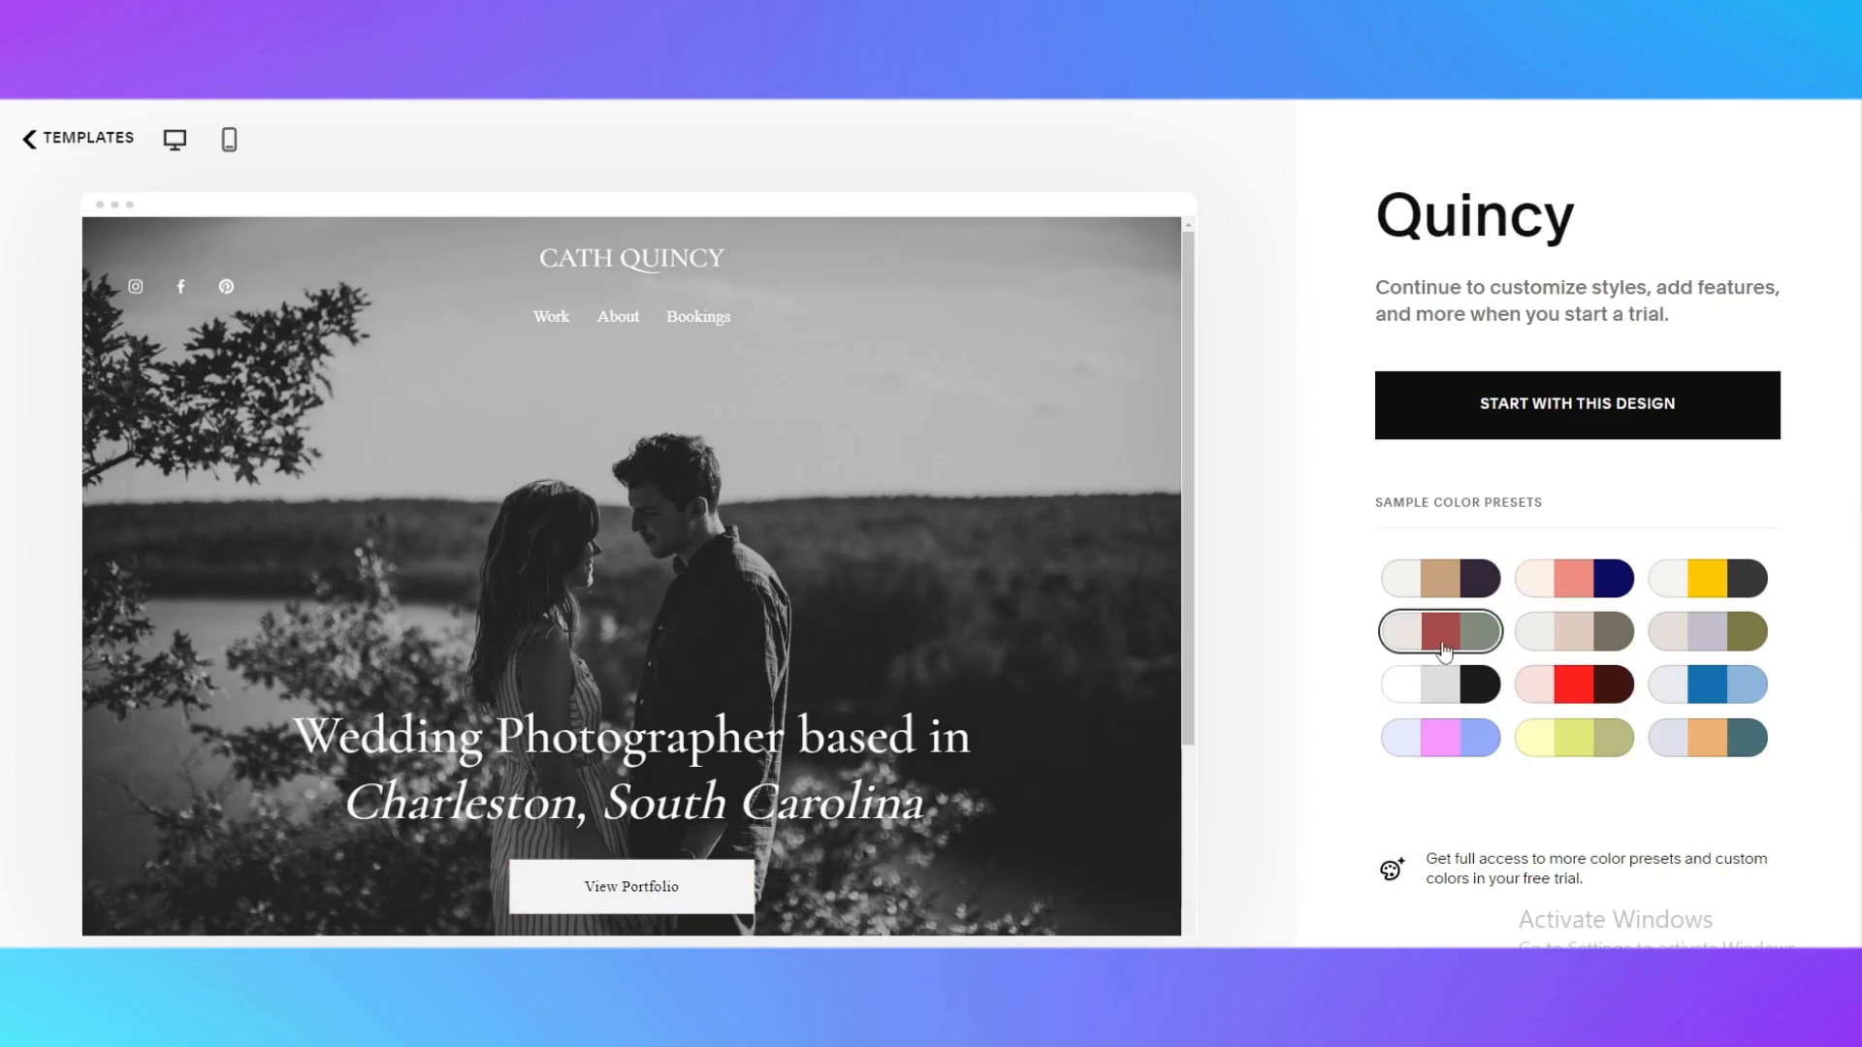
click(1702, 750)
scroll(713, 685, down, 3)
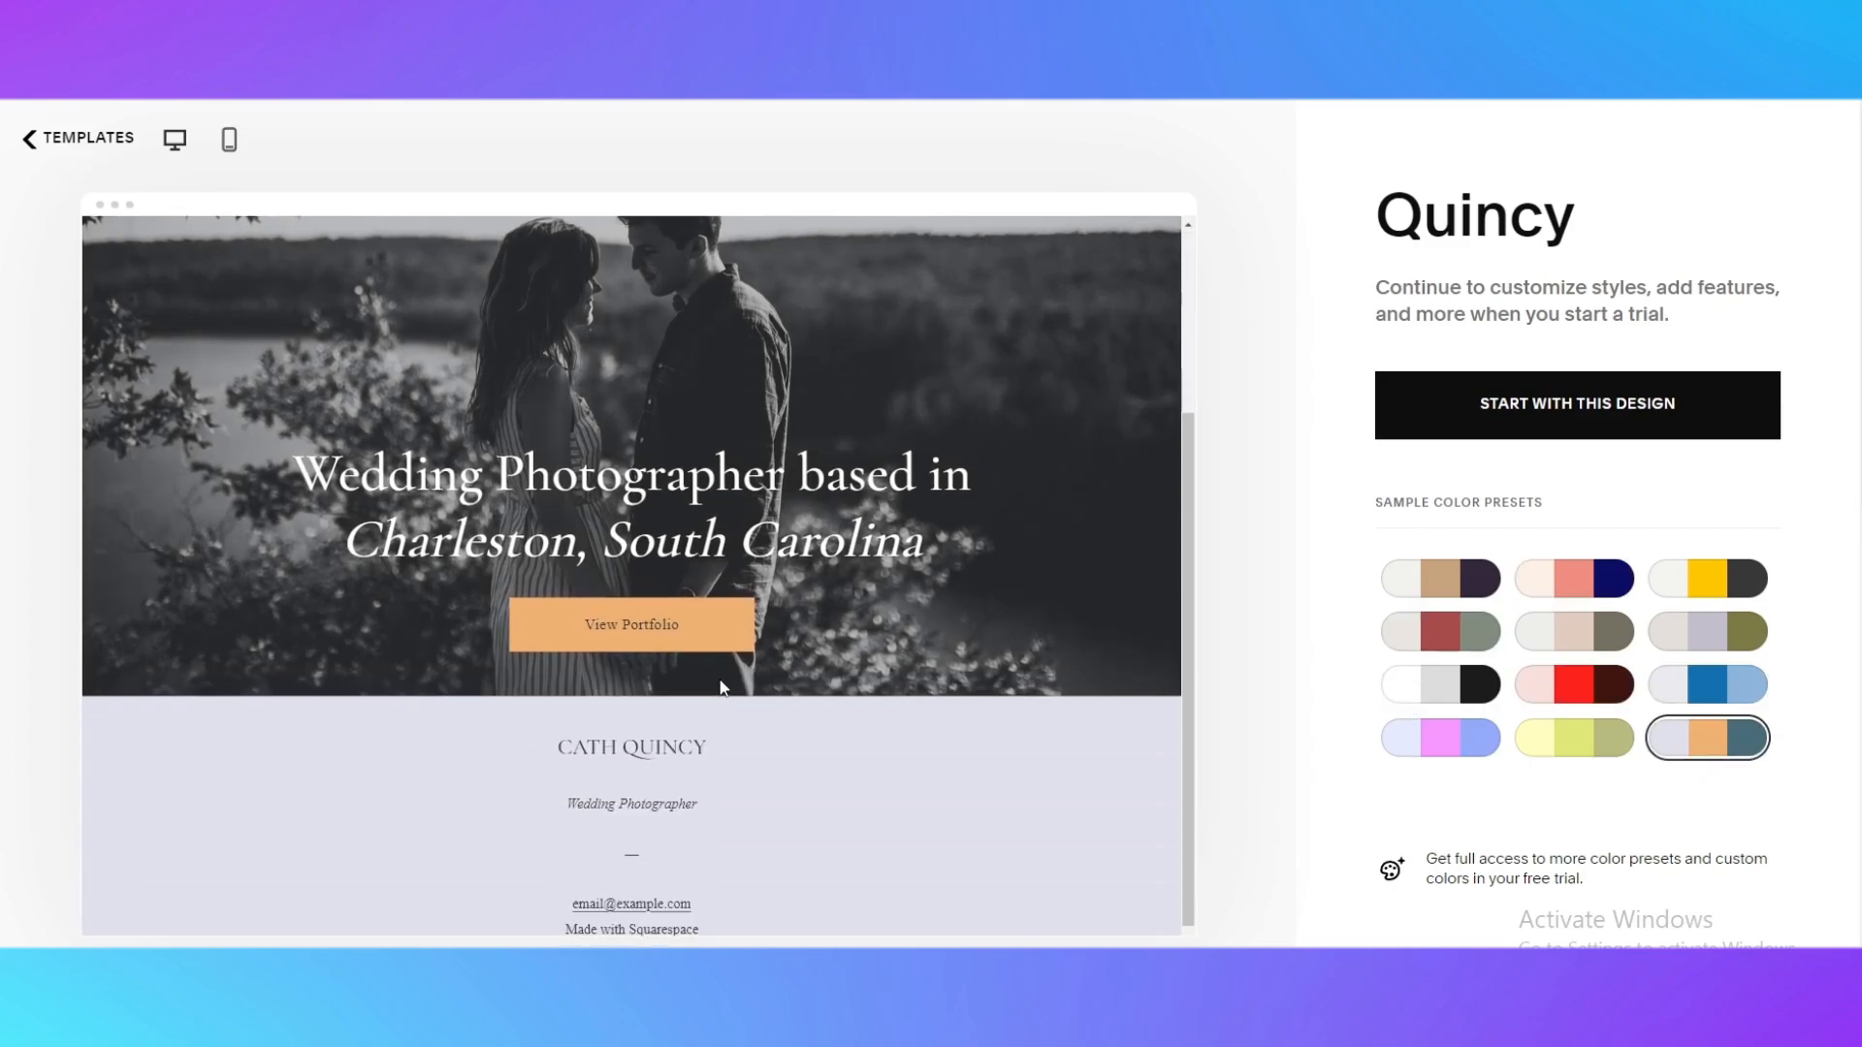
Try to start a website with the Quincy design in the lavender, orange and teal color preset
scroll(878, 727, up, 3)
scroll(946, 703, down, 3)
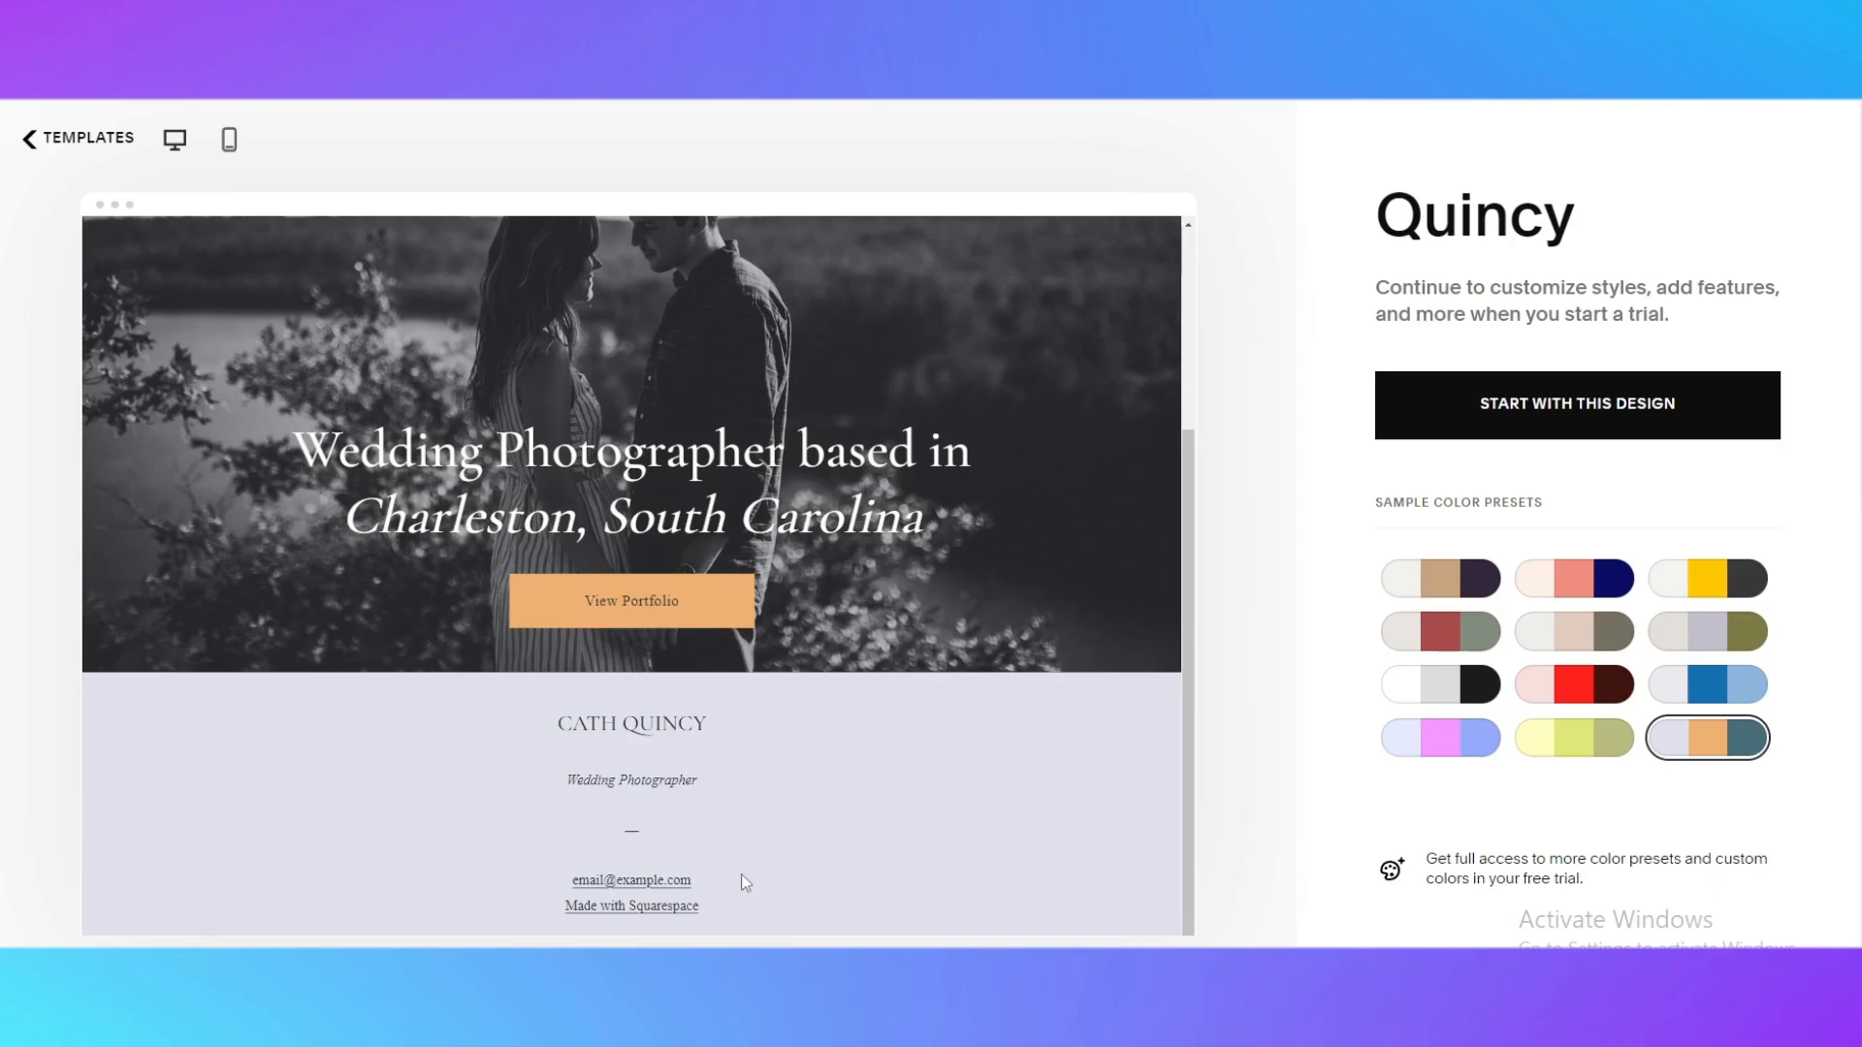
scroll(1124, 681, up, 5)
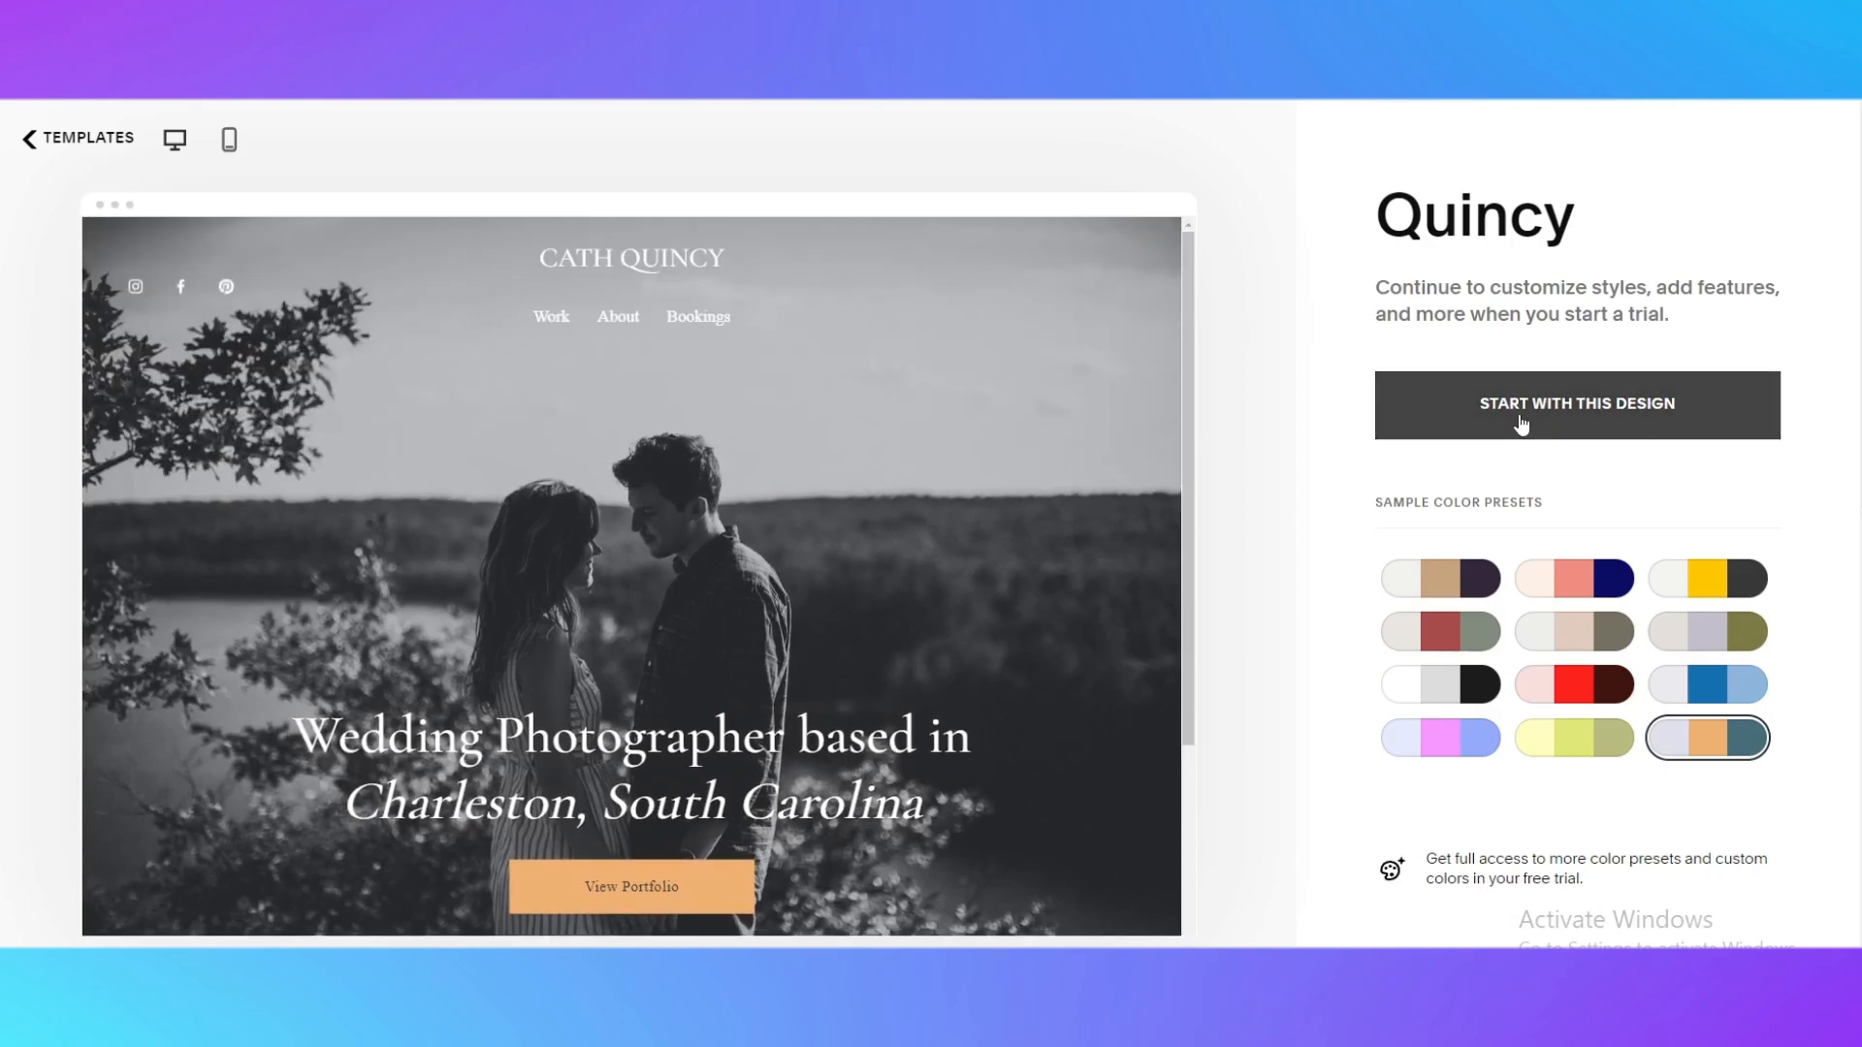
click(1600, 416)
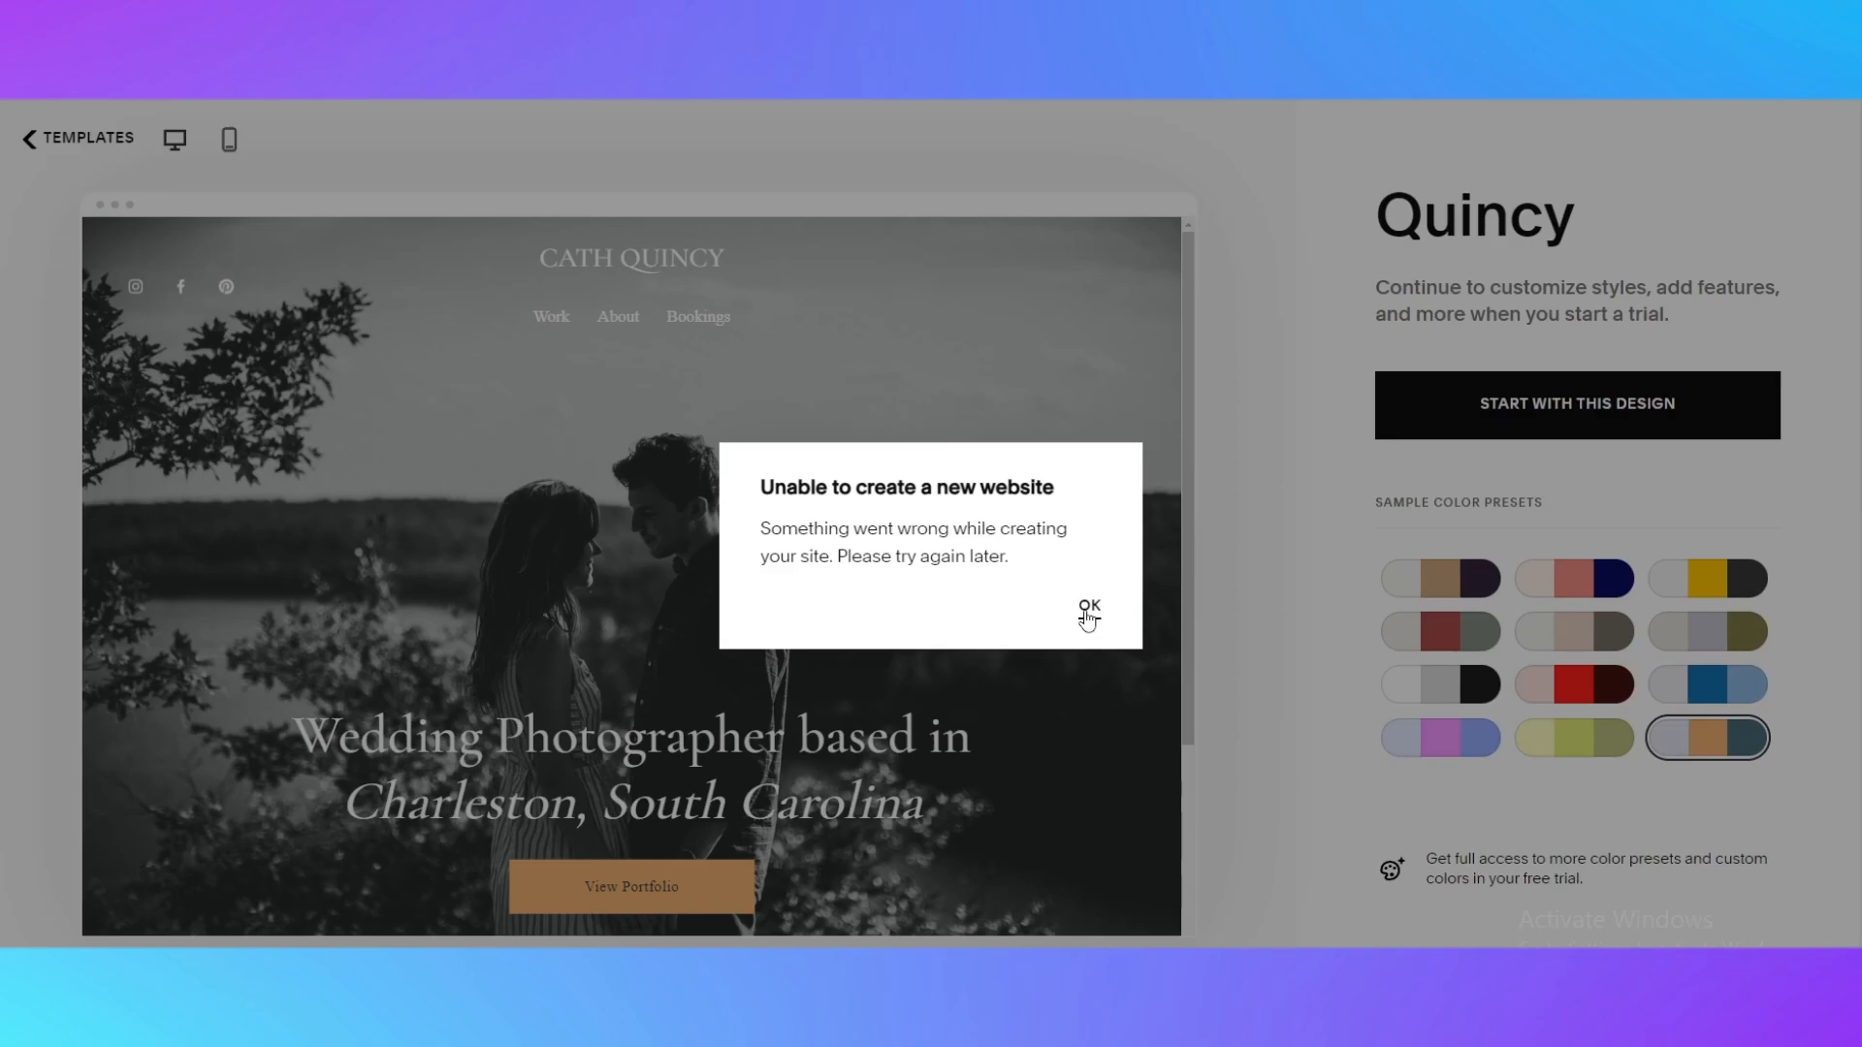
click(1088, 611)
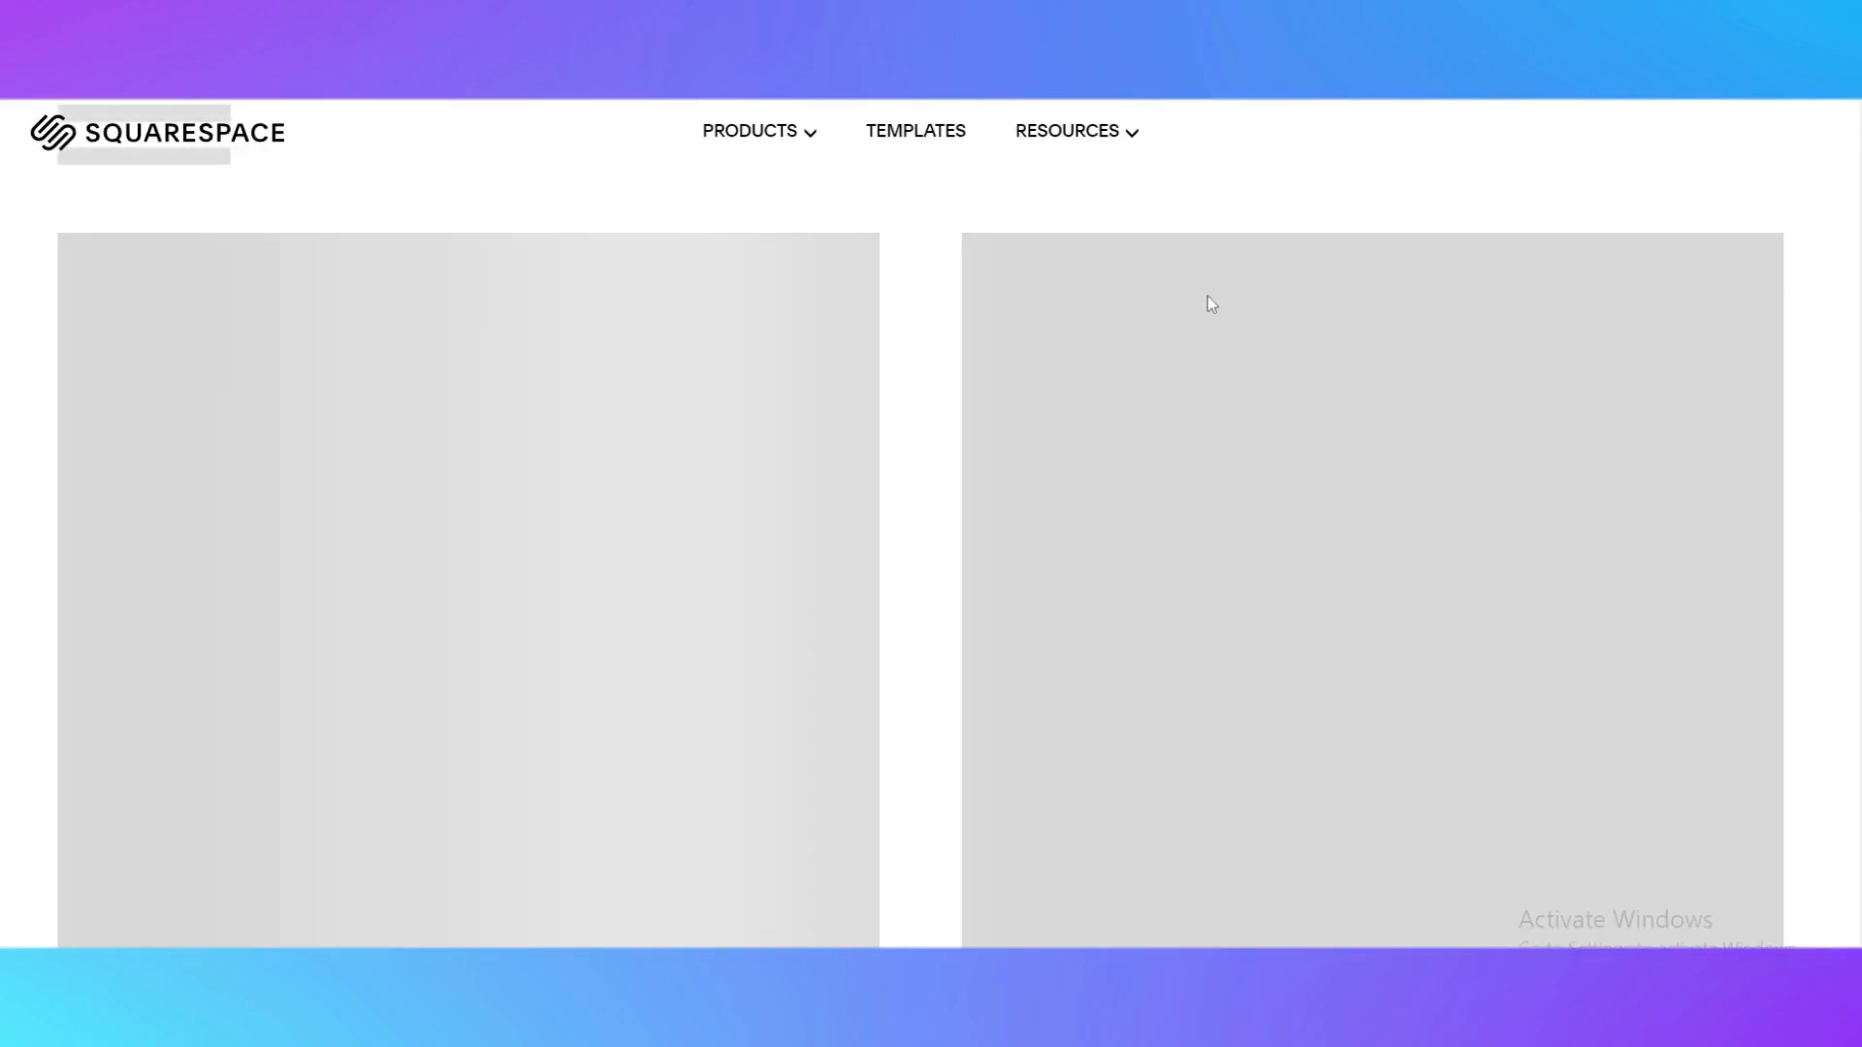
Reopen the Quincy template and start the website with this design in its default color preset
click(1207, 297)
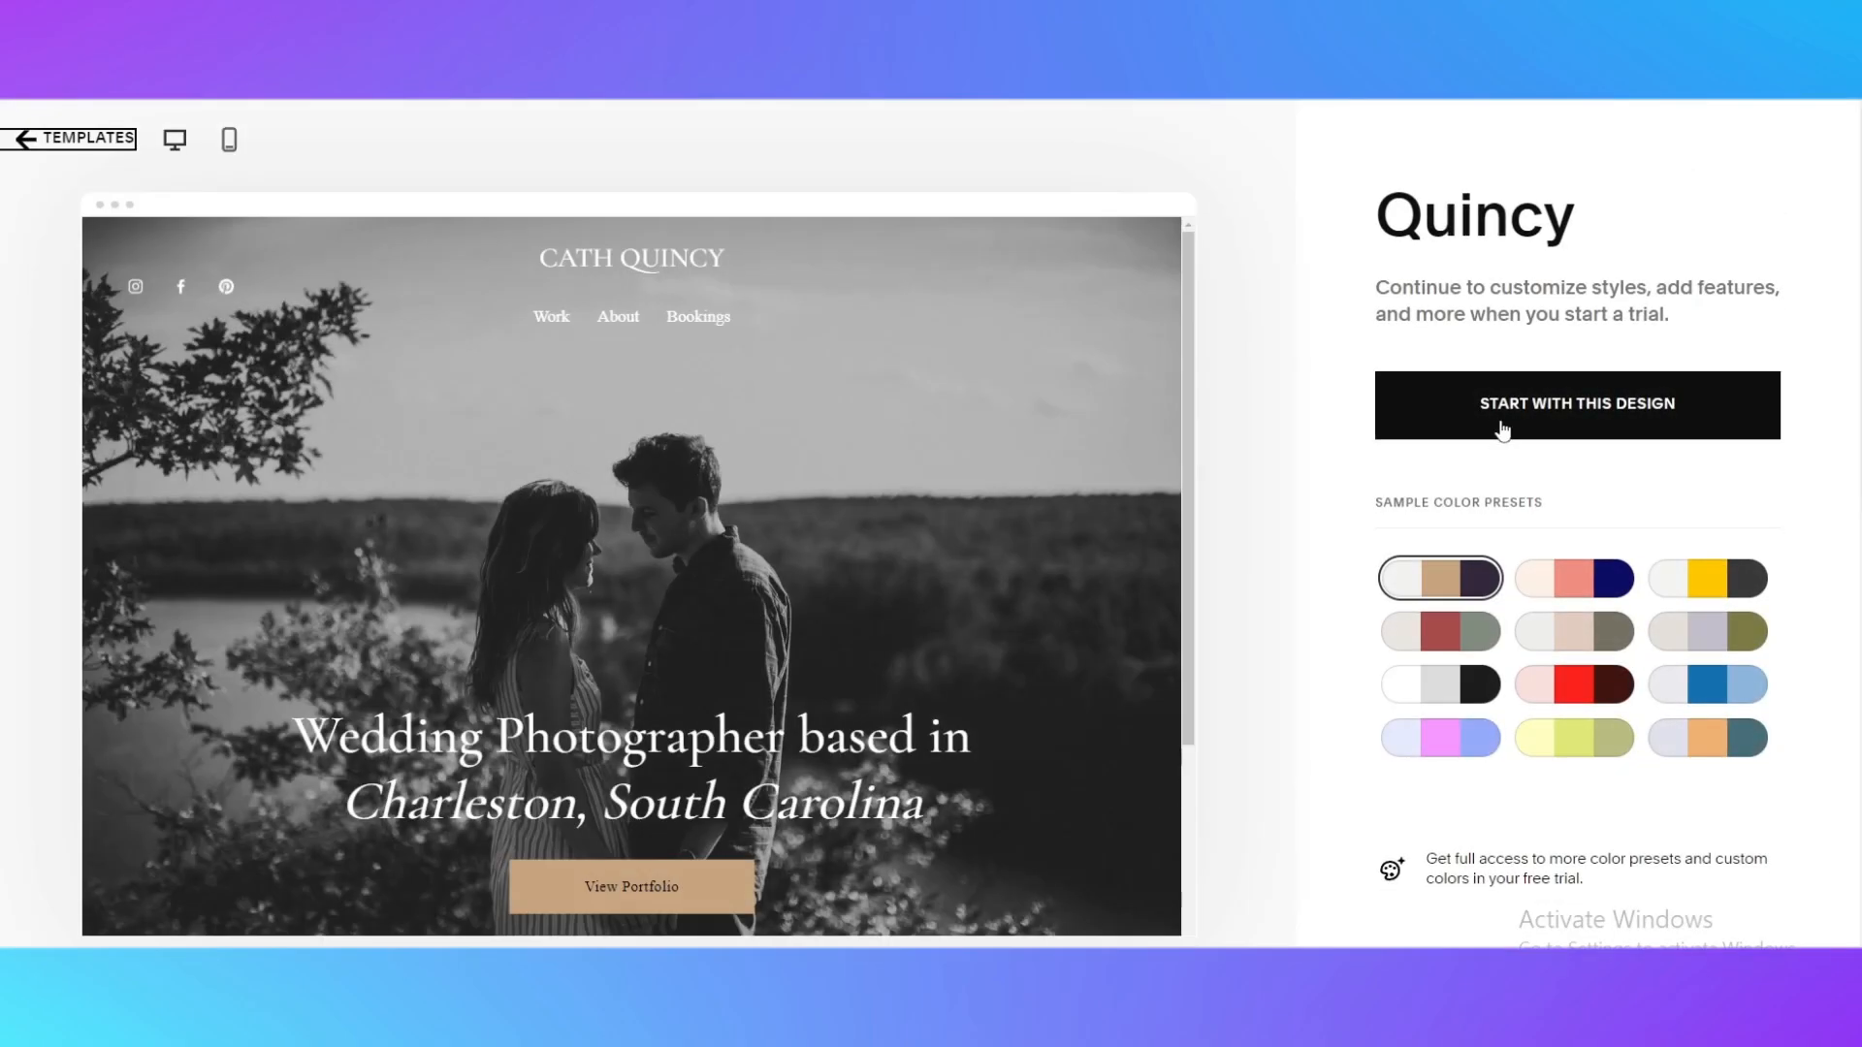
click(1502, 428)
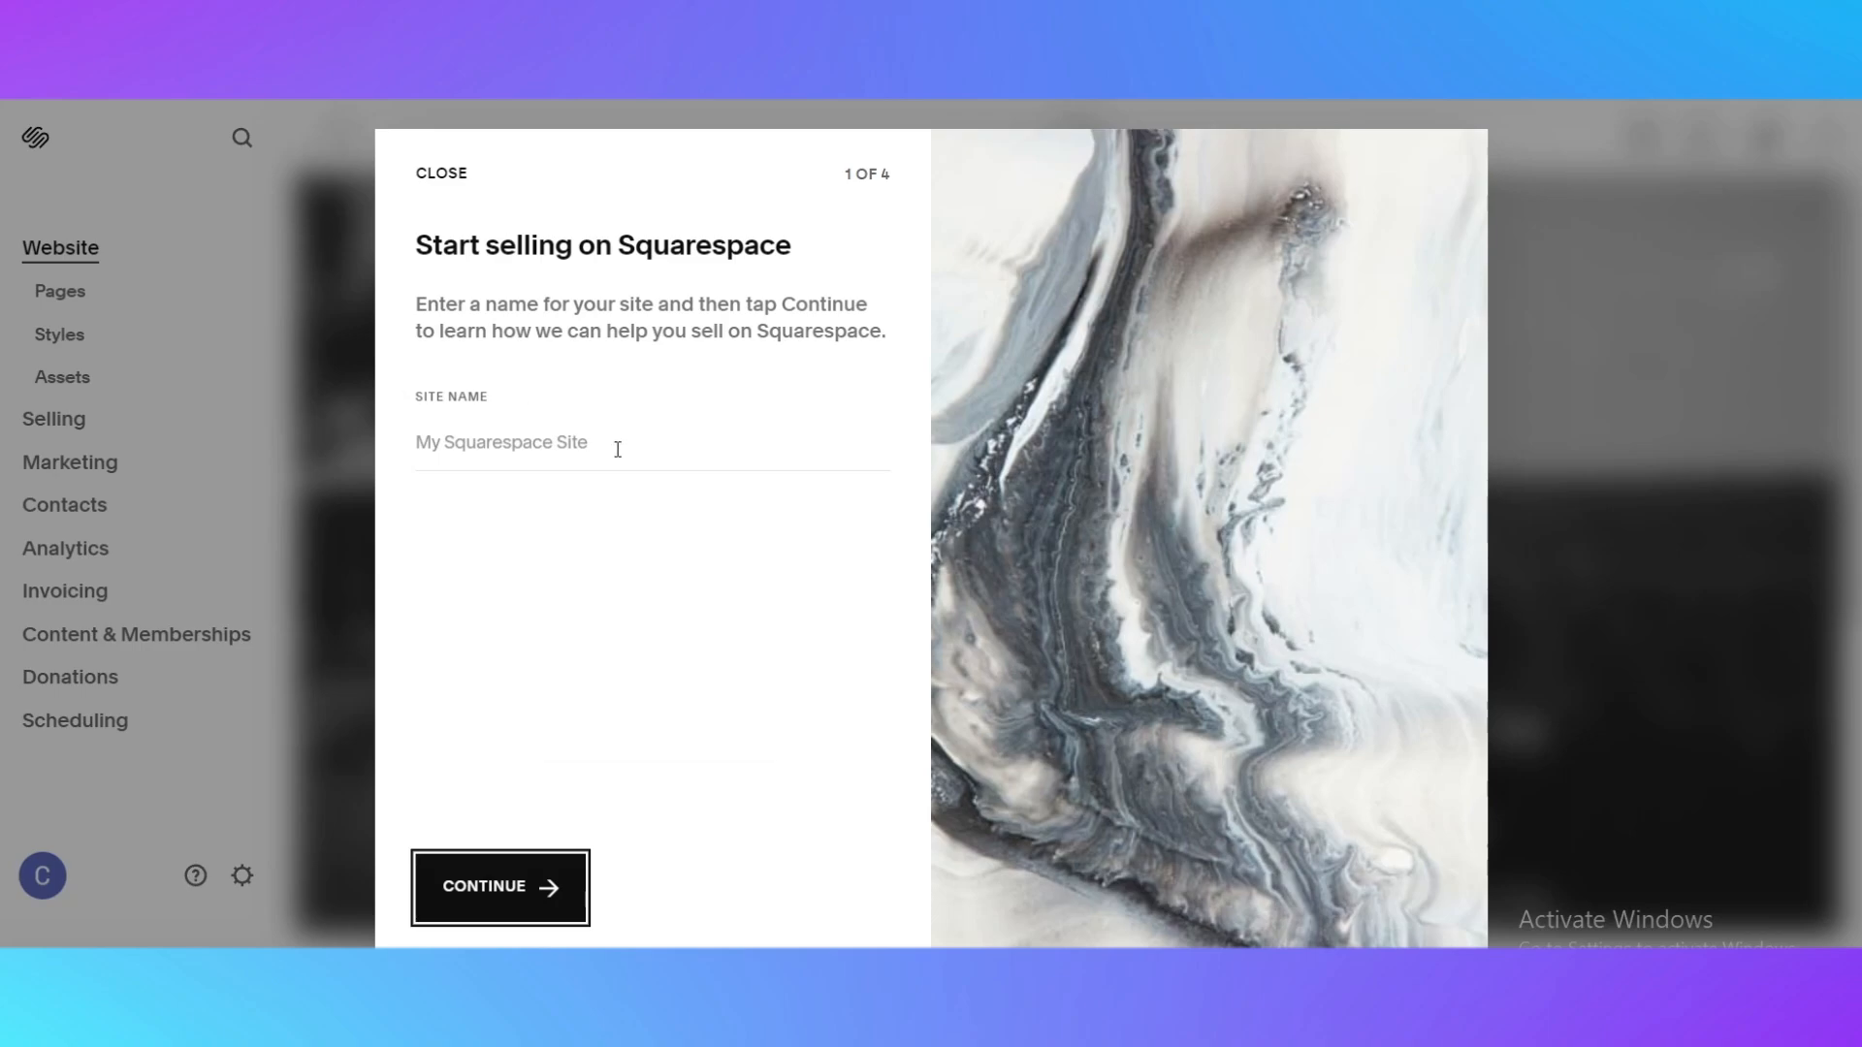
Name the site "Best Weeding" and go through the remaining introduction pages to reach the site dashboard
click(589, 443)
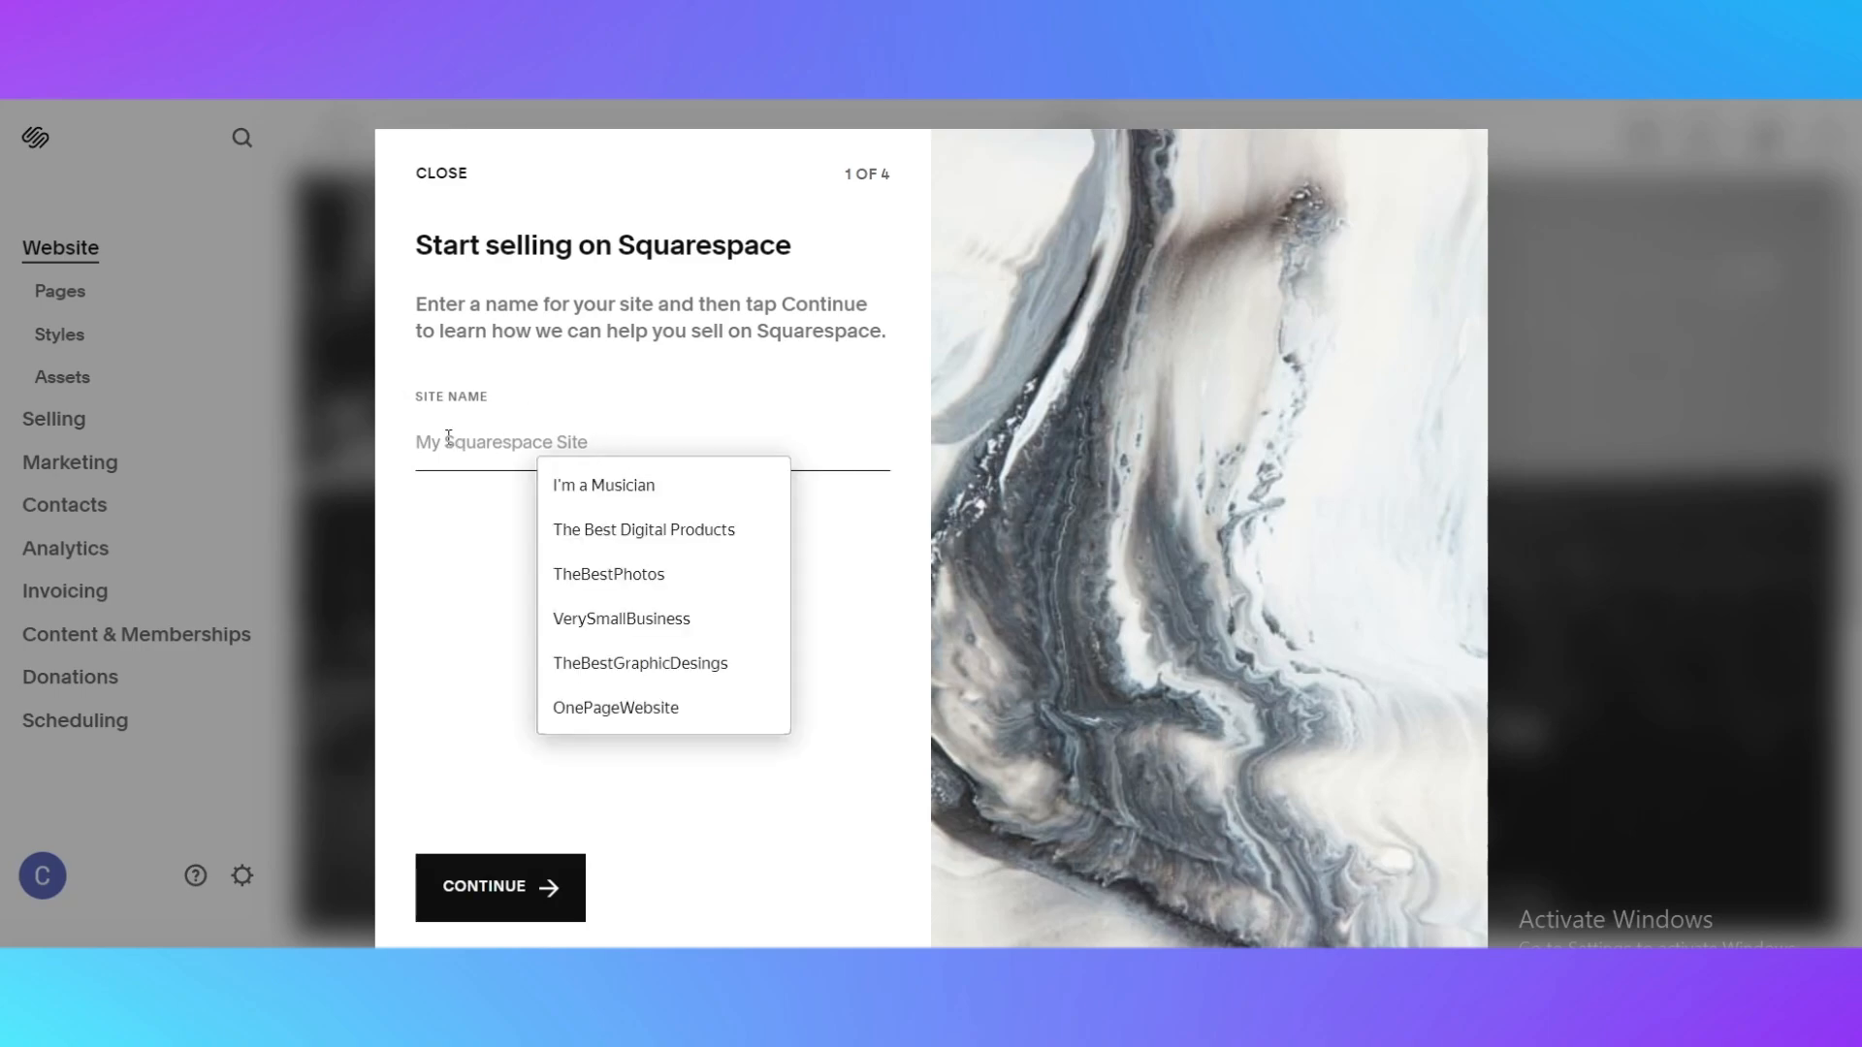
text(s)
key(BackSpace)
text(Best Weeding)
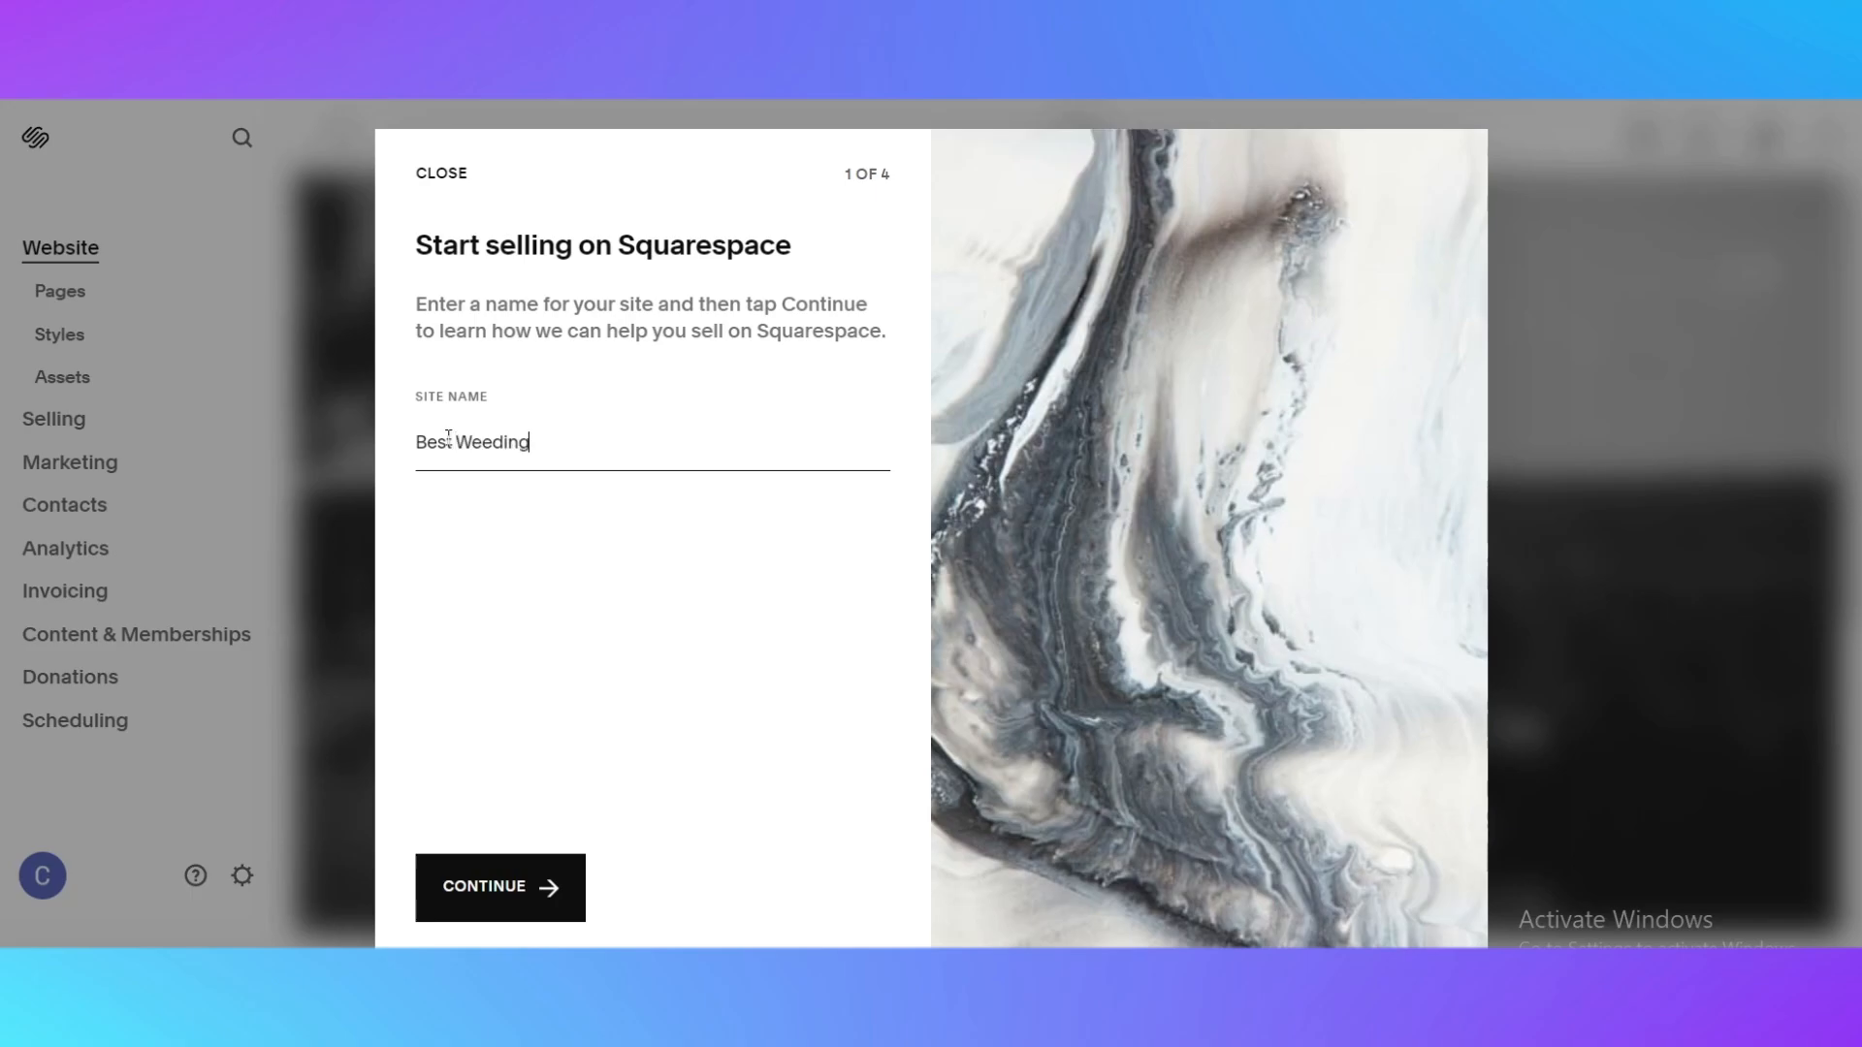
click(511, 907)
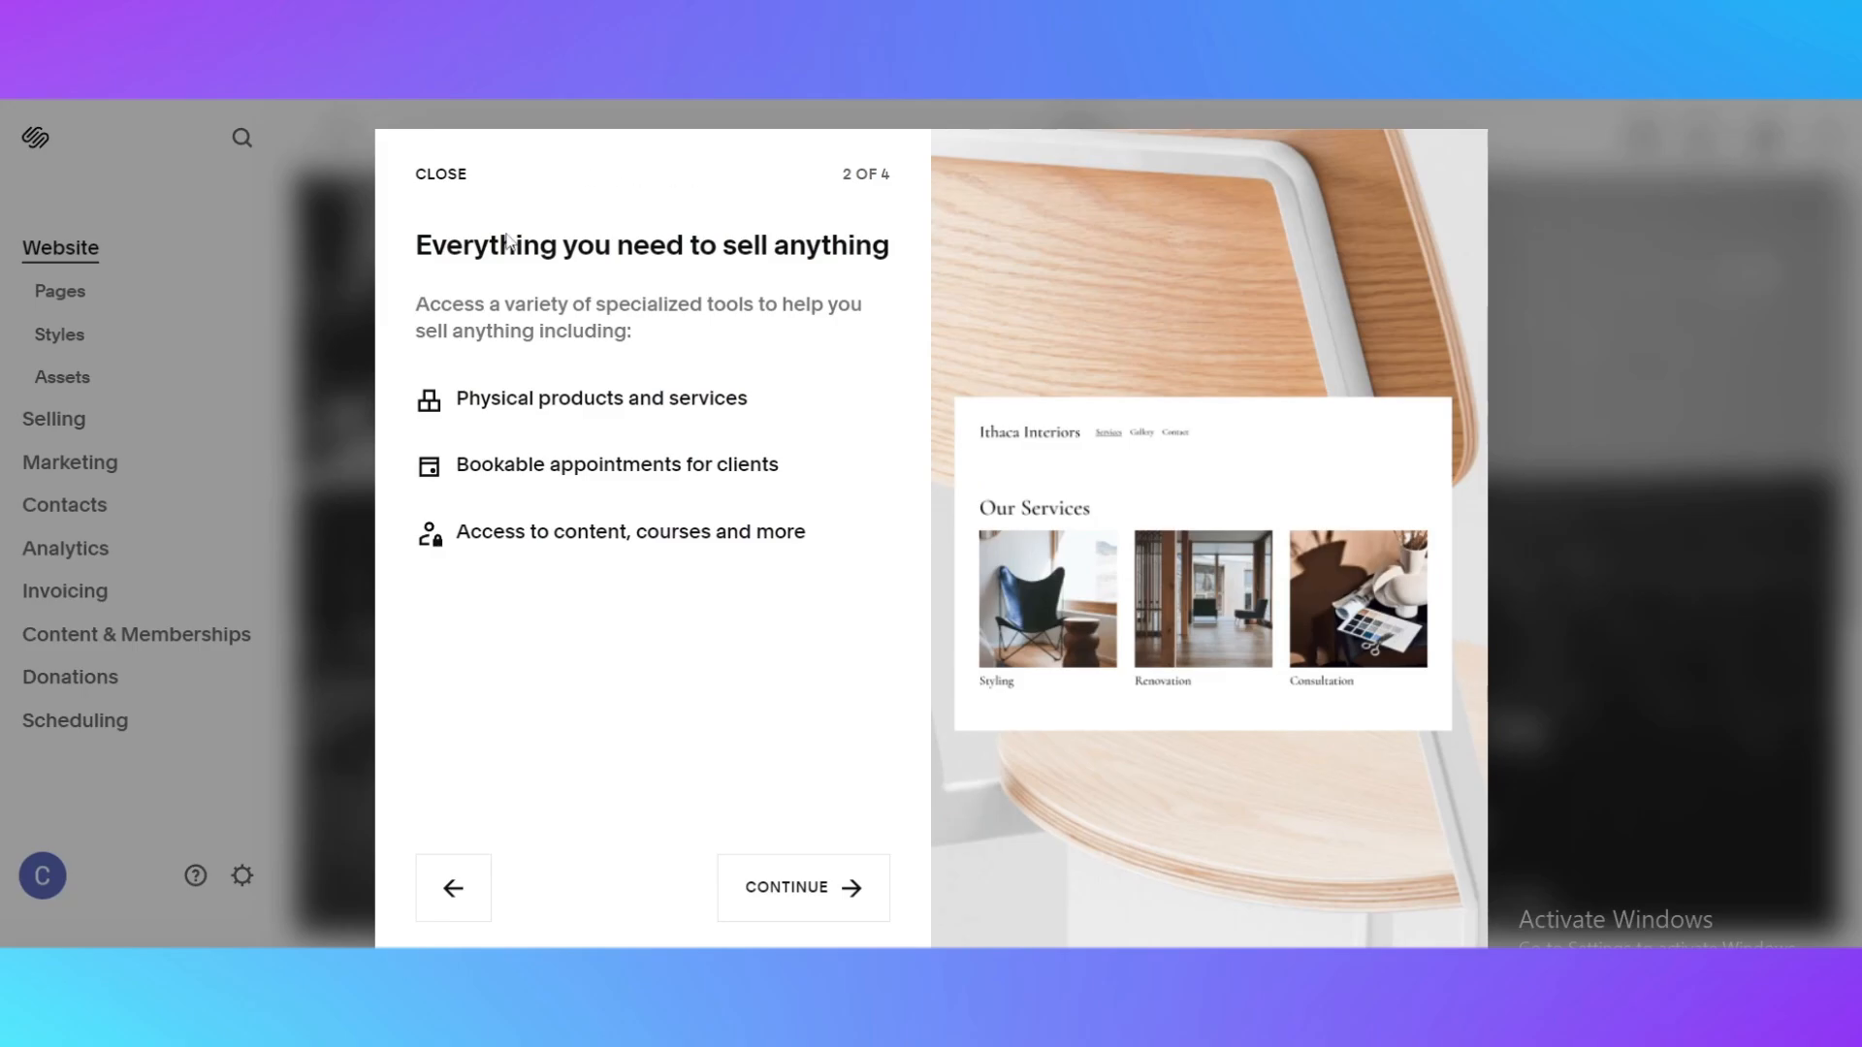
click(805, 890)
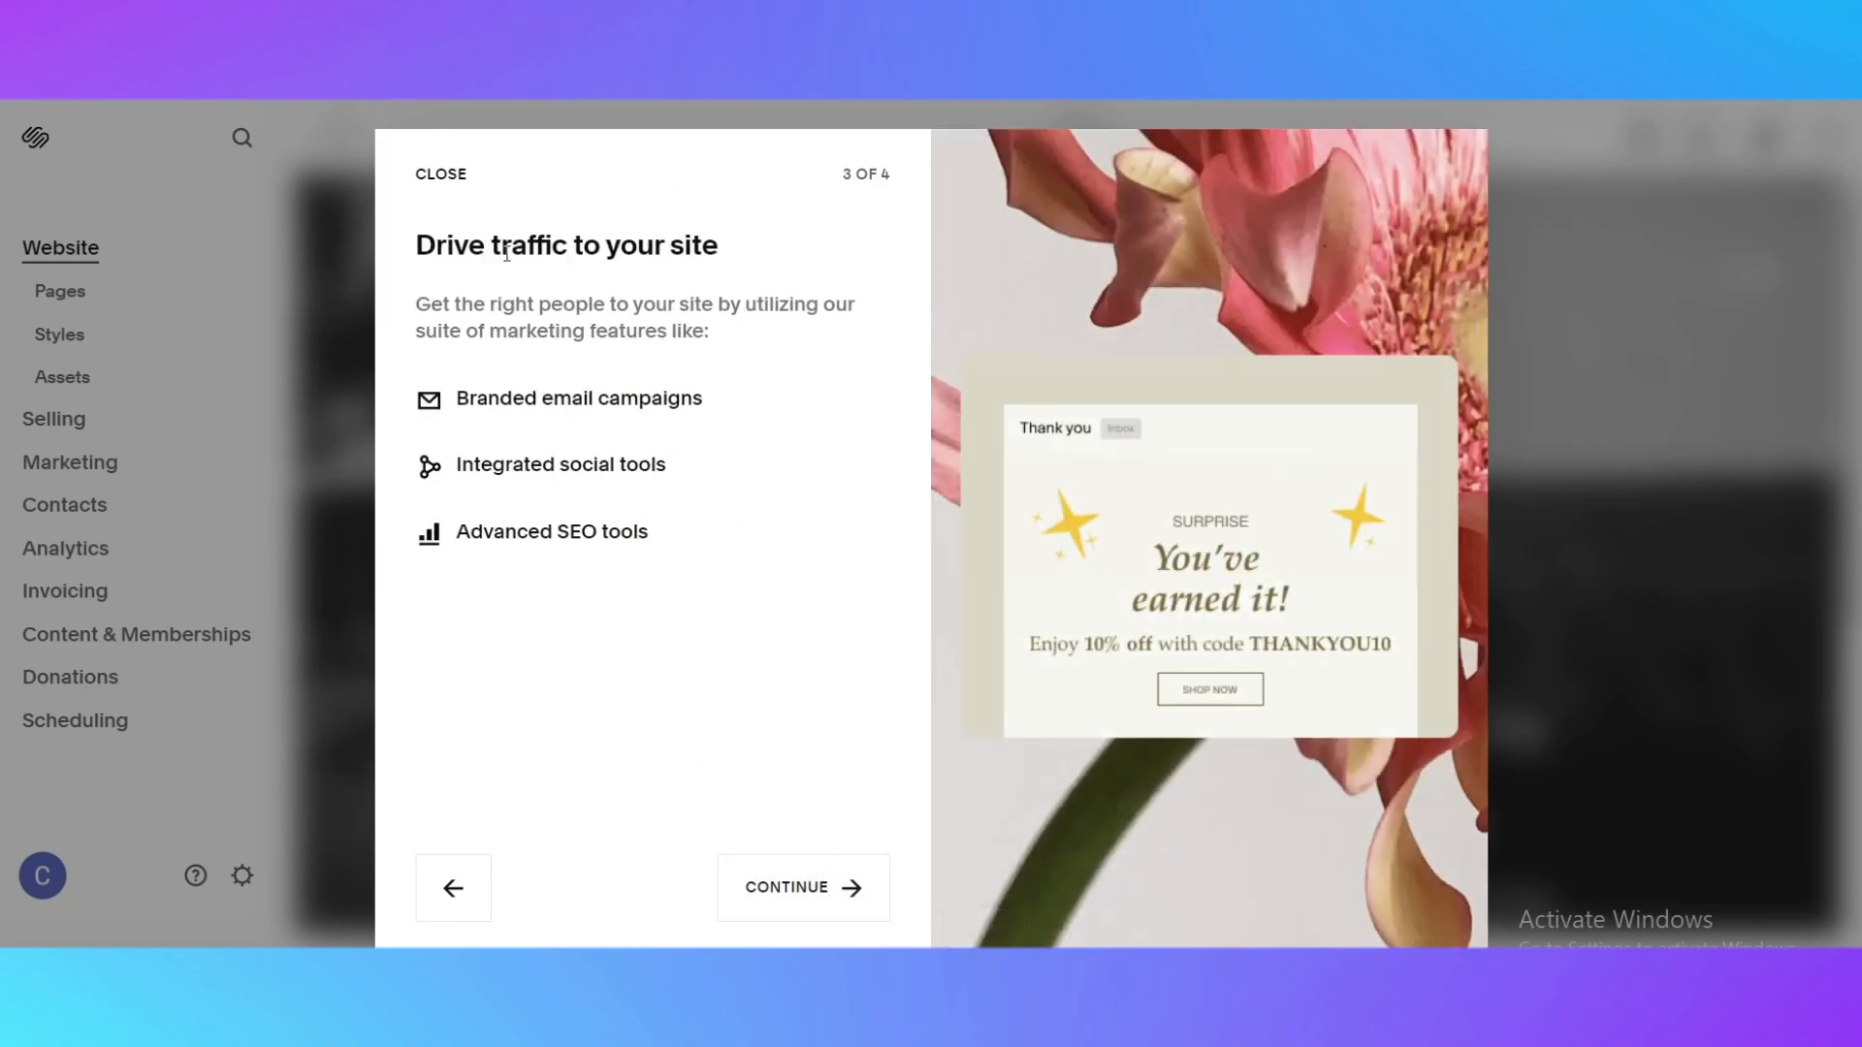
click(757, 887)
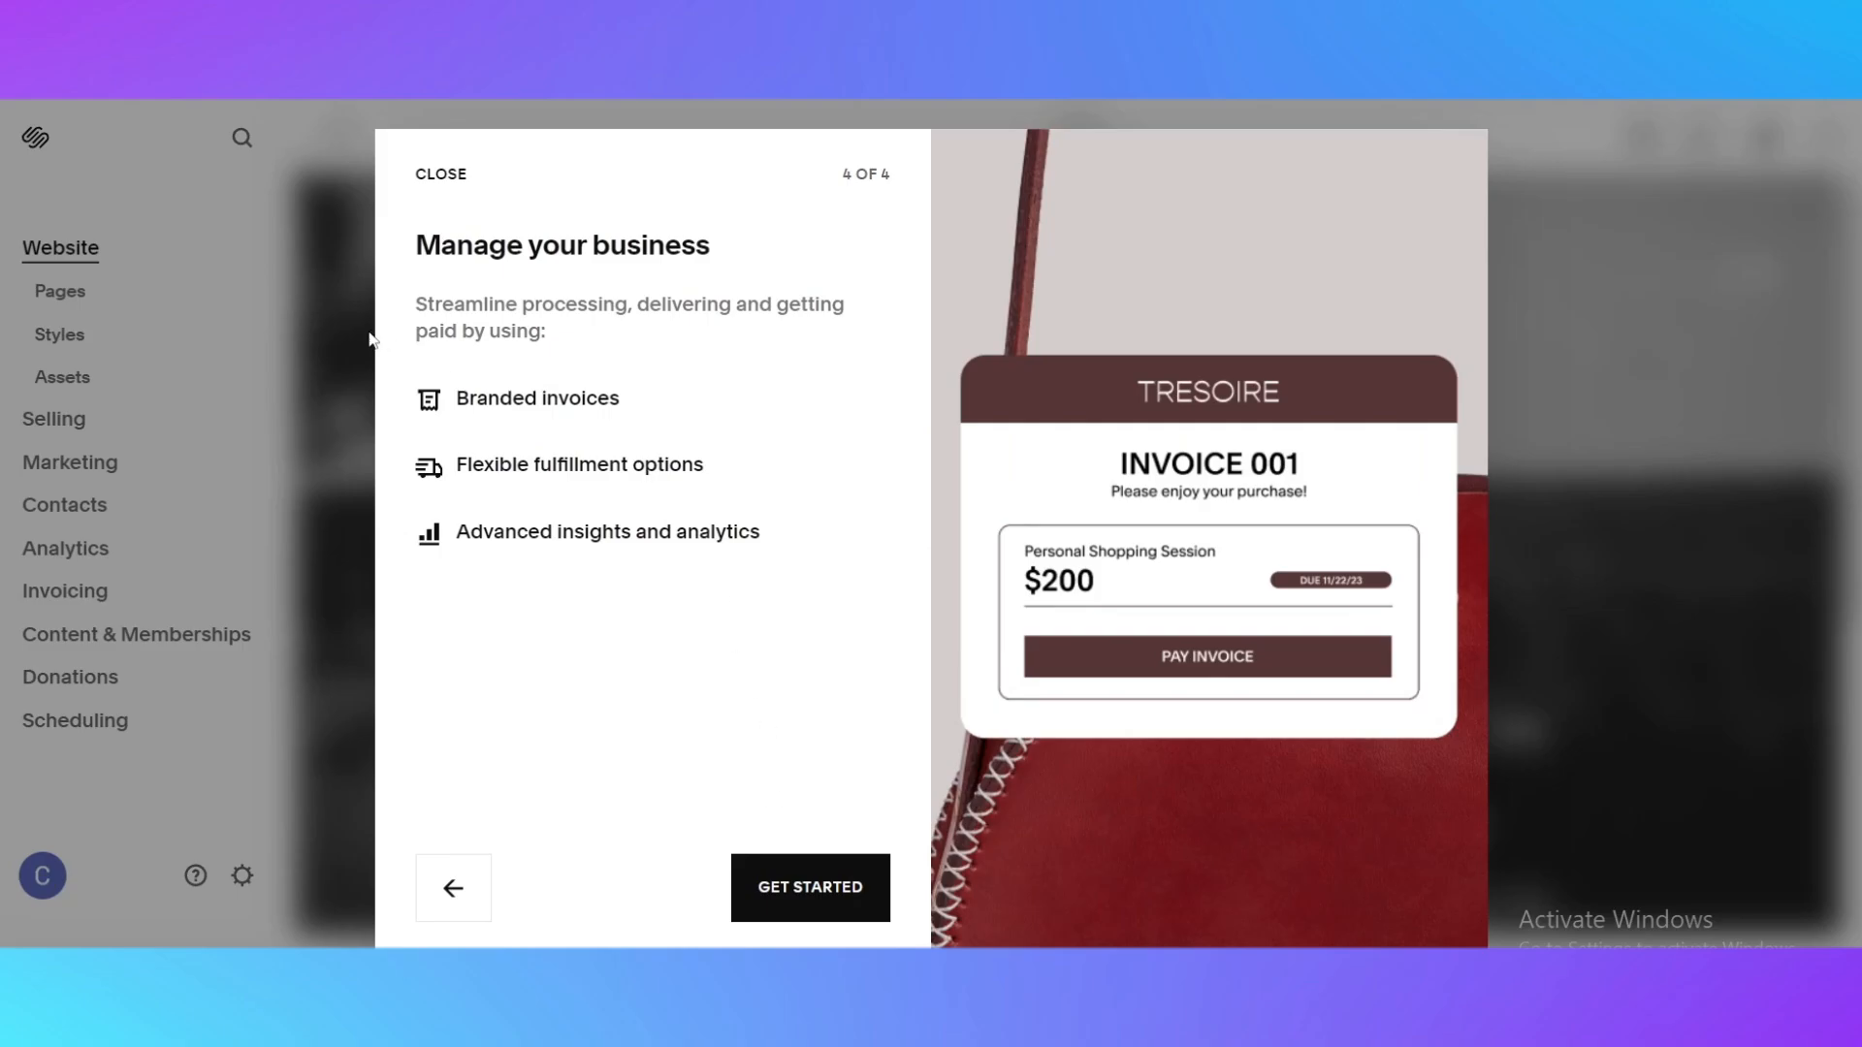
click(804, 899)
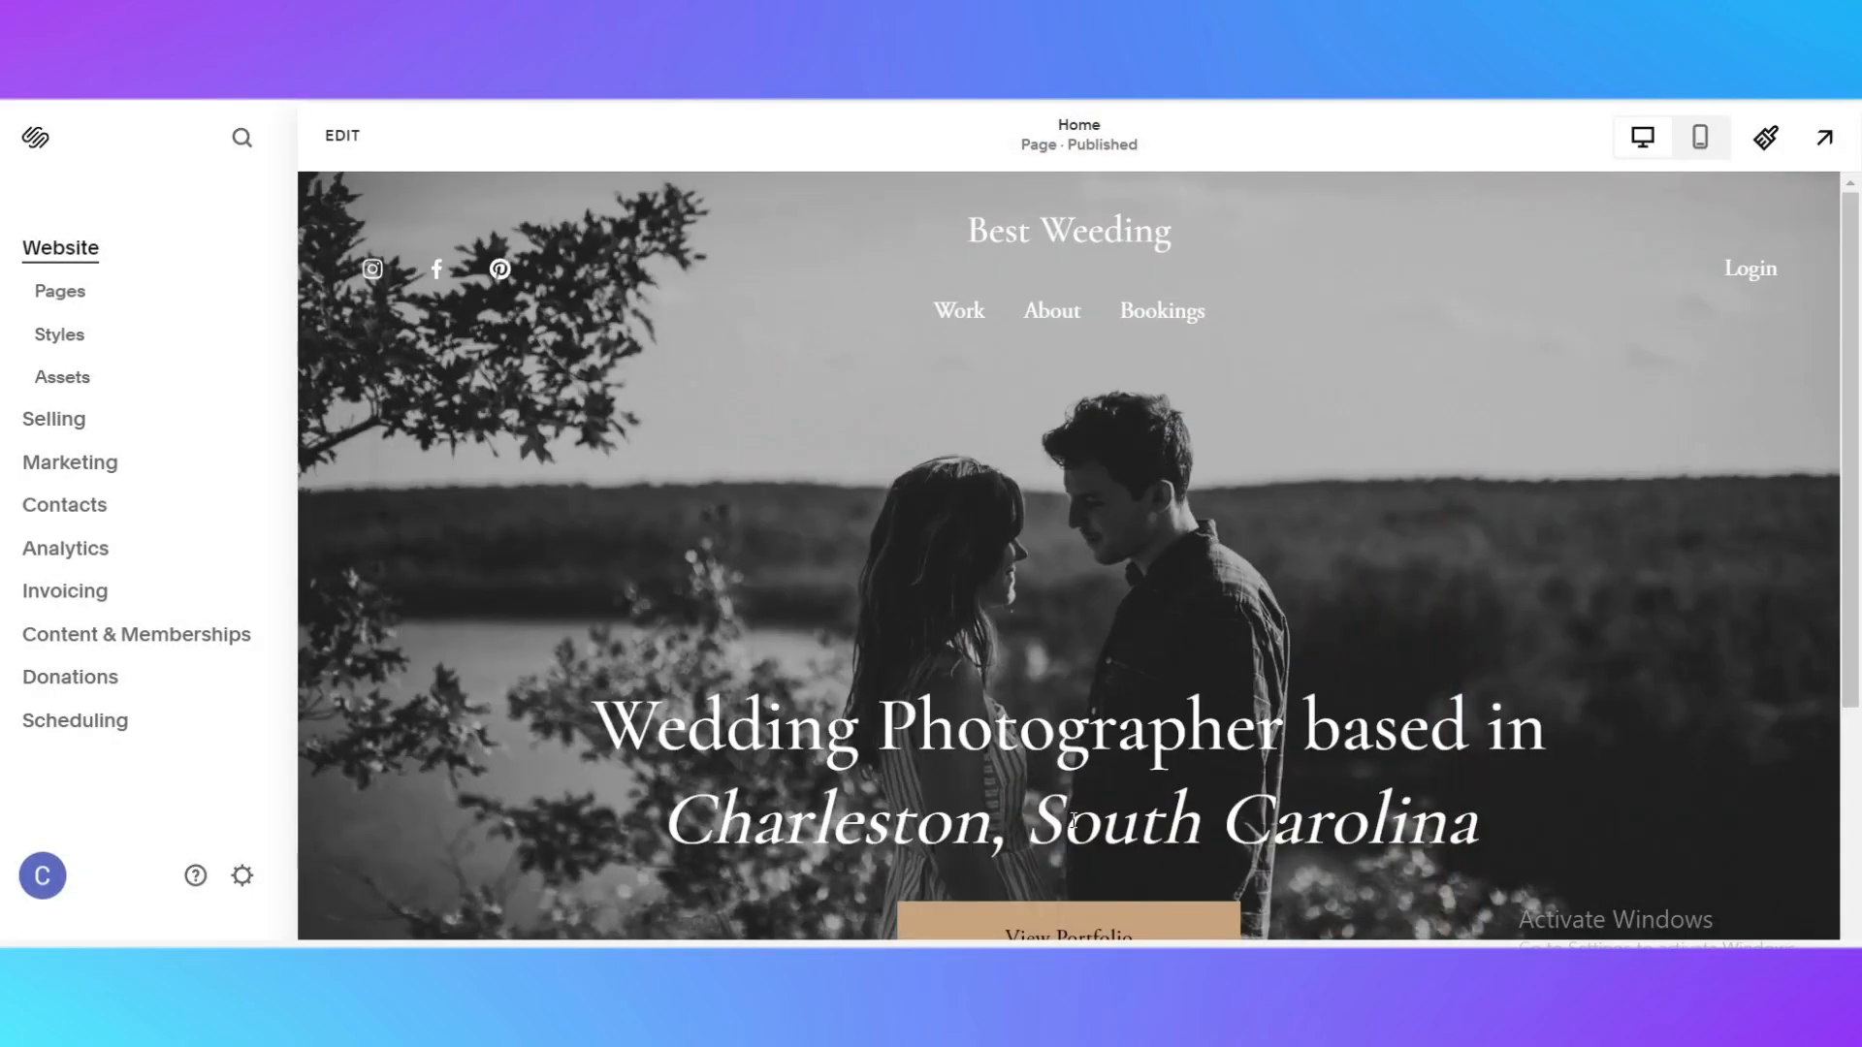
Dismiss the Invoicing tip and look over the new site's home page down to its footer
scroll(1361, 404, down, 4)
scroll(1359, 399, up, 4)
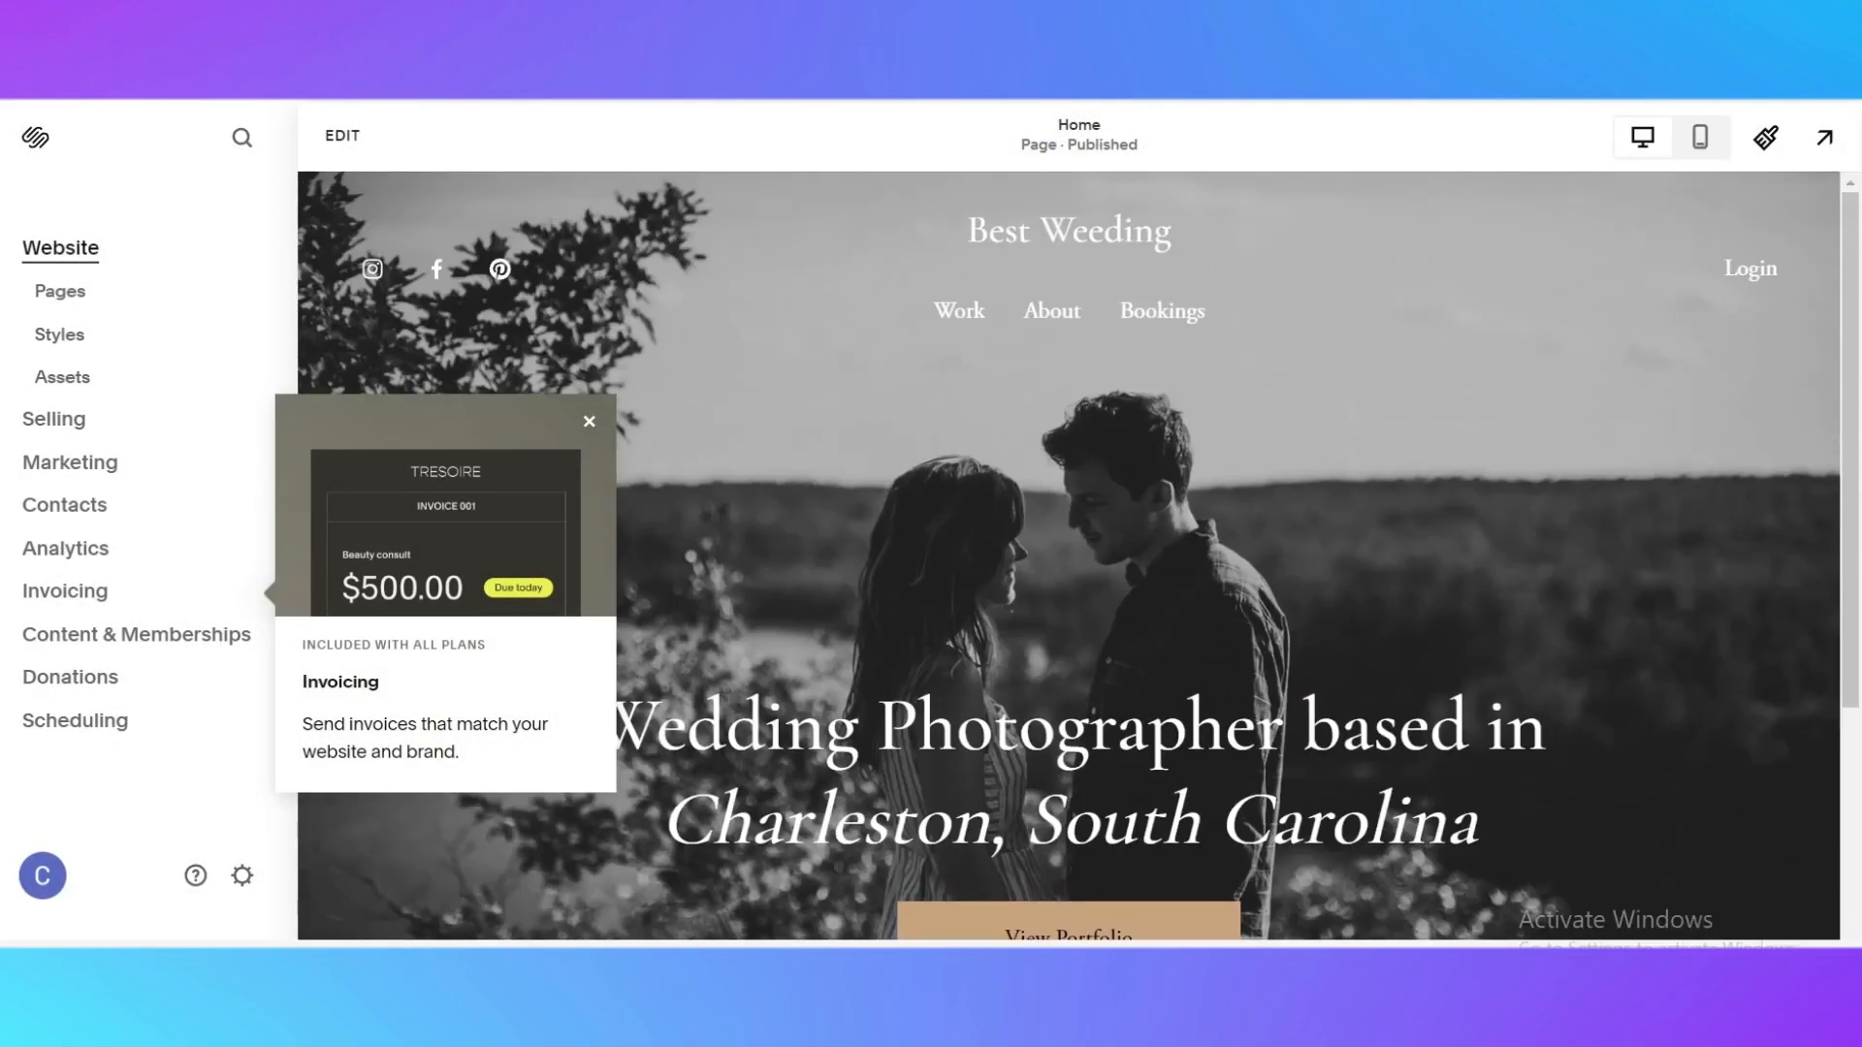
click(589, 421)
scroll(1530, 463, down, 5)
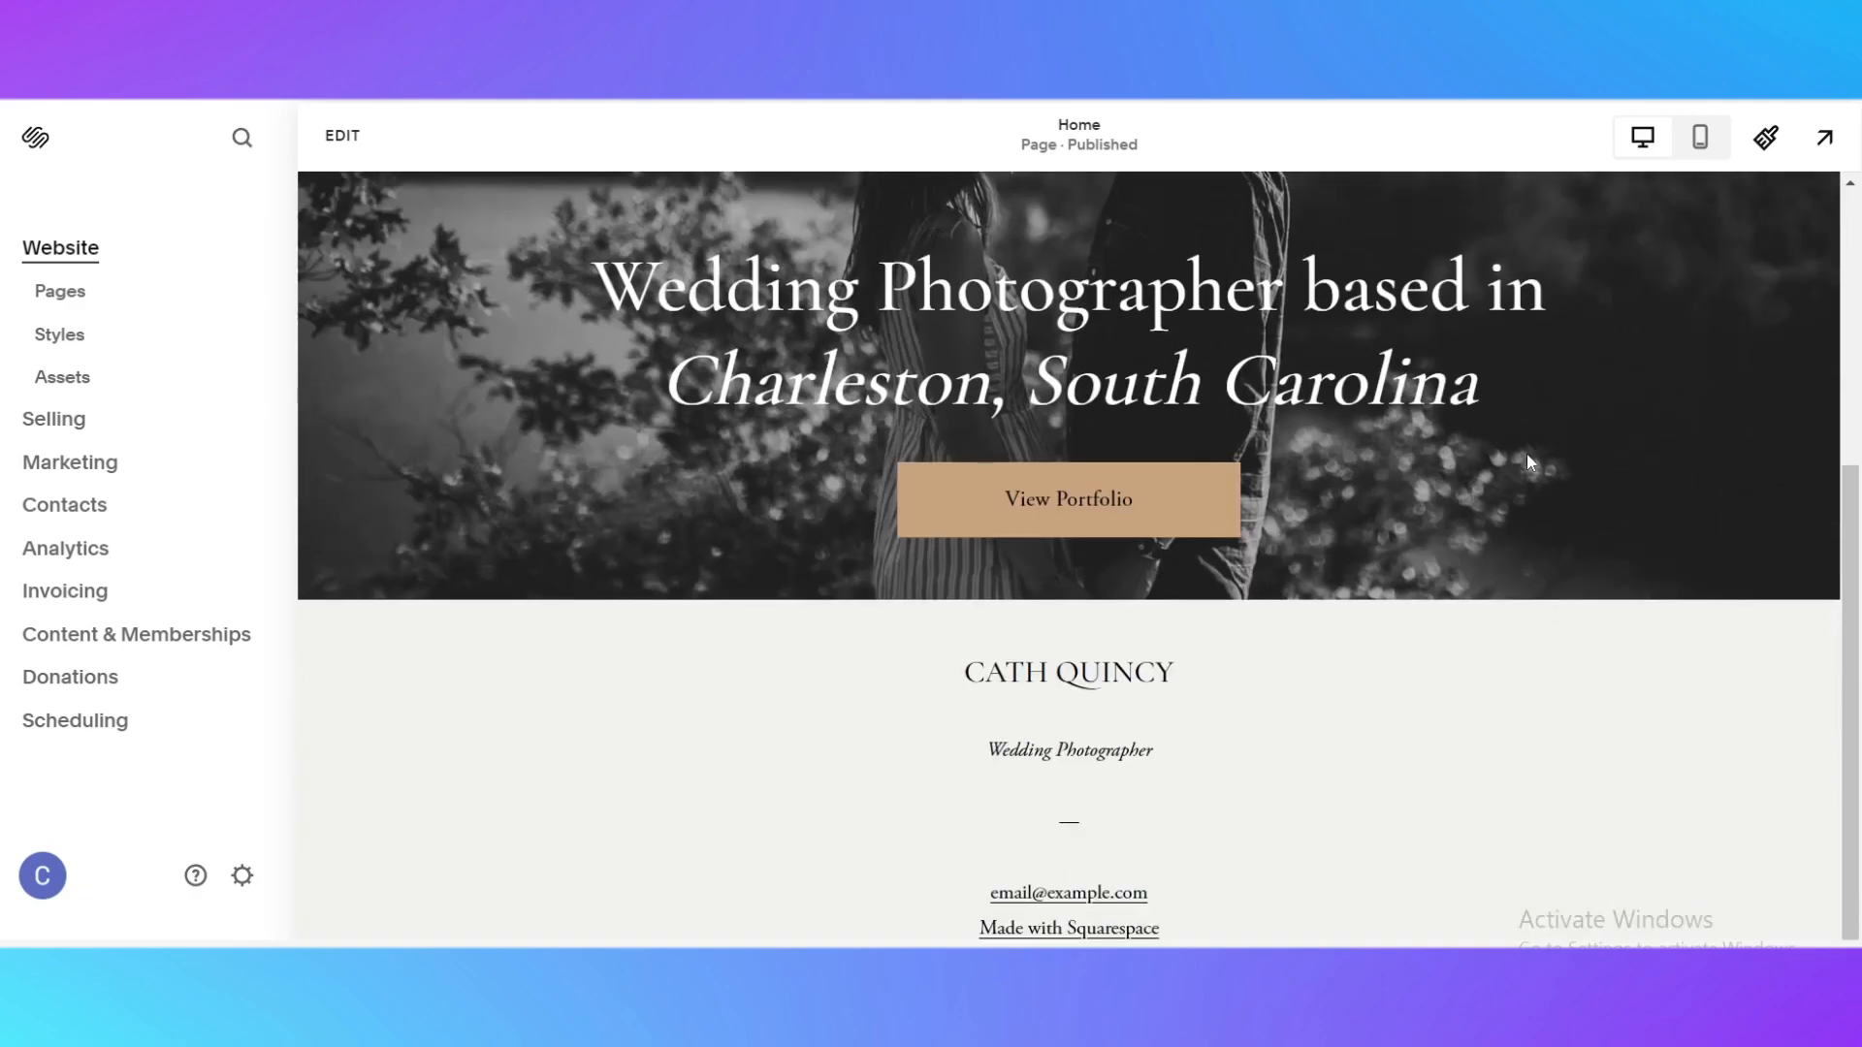
scroll(1190, 746, up, 5)
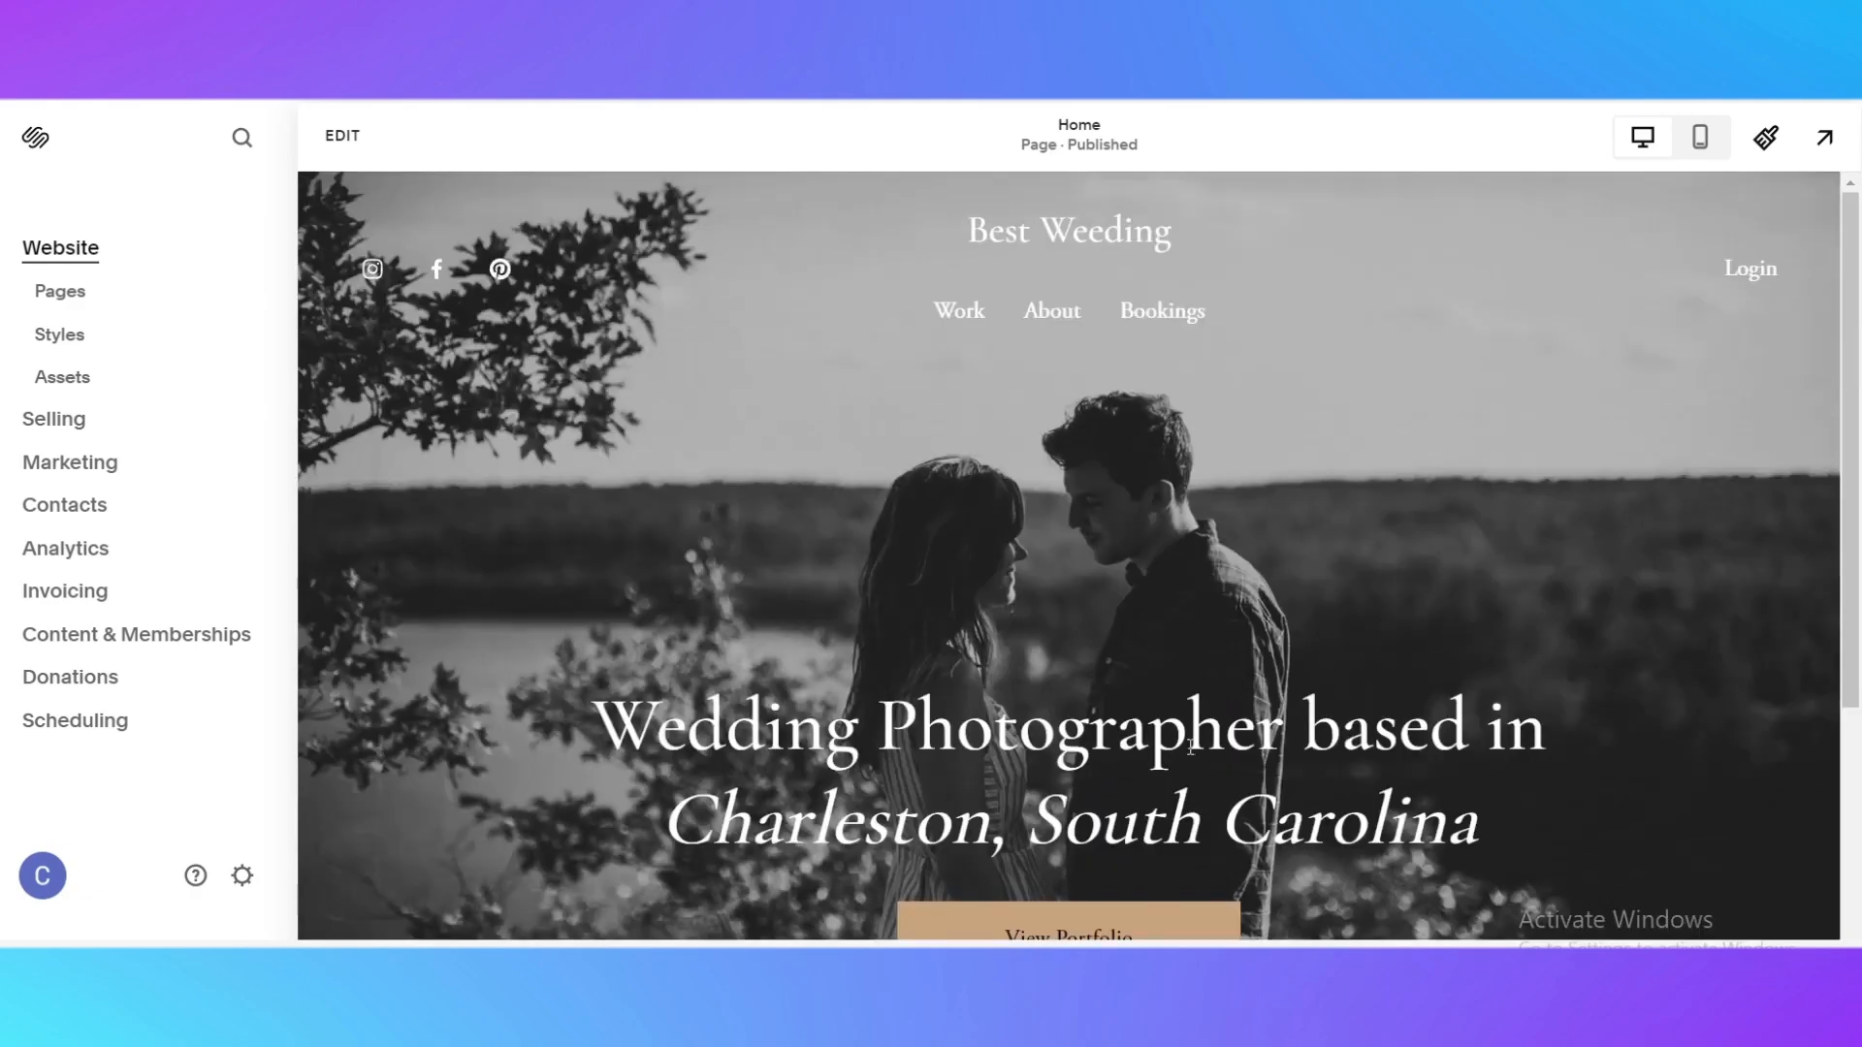
View the site's page list alongside the home page, and return to the main dashboard
click(55, 304)
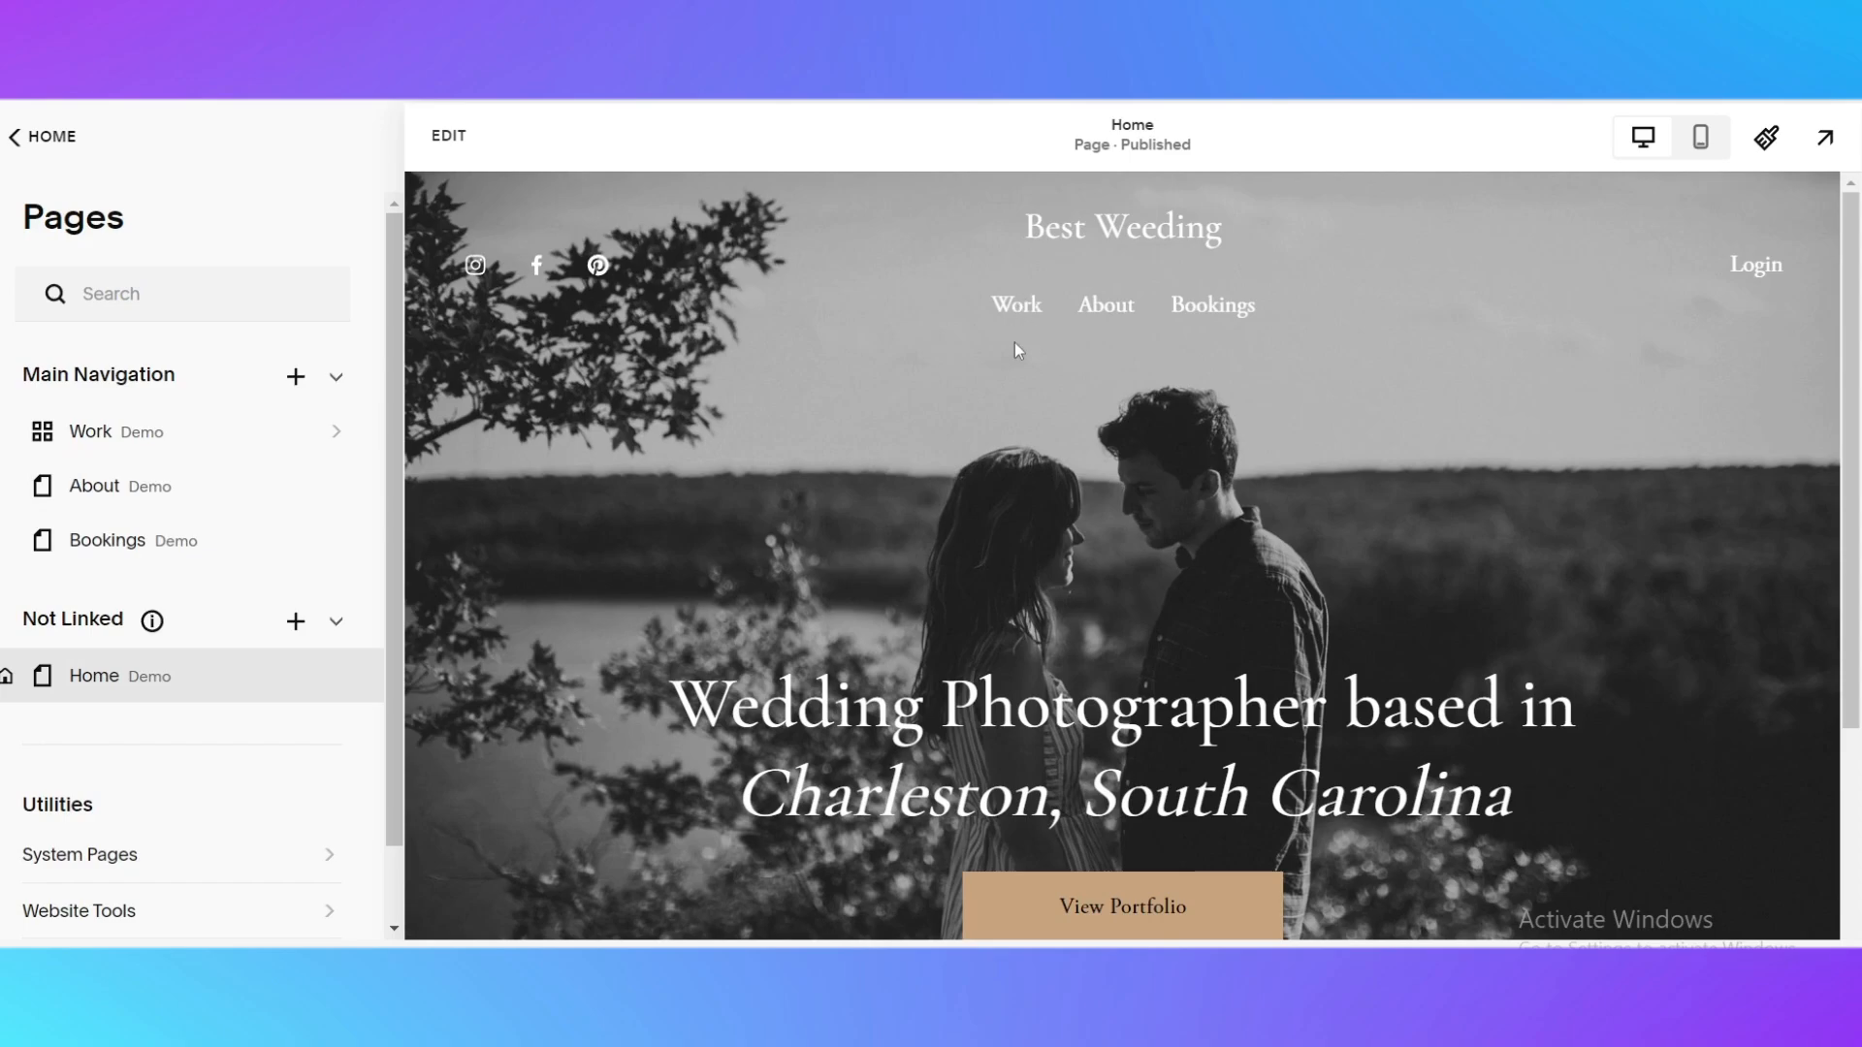
scroll(1184, 545, down, 5)
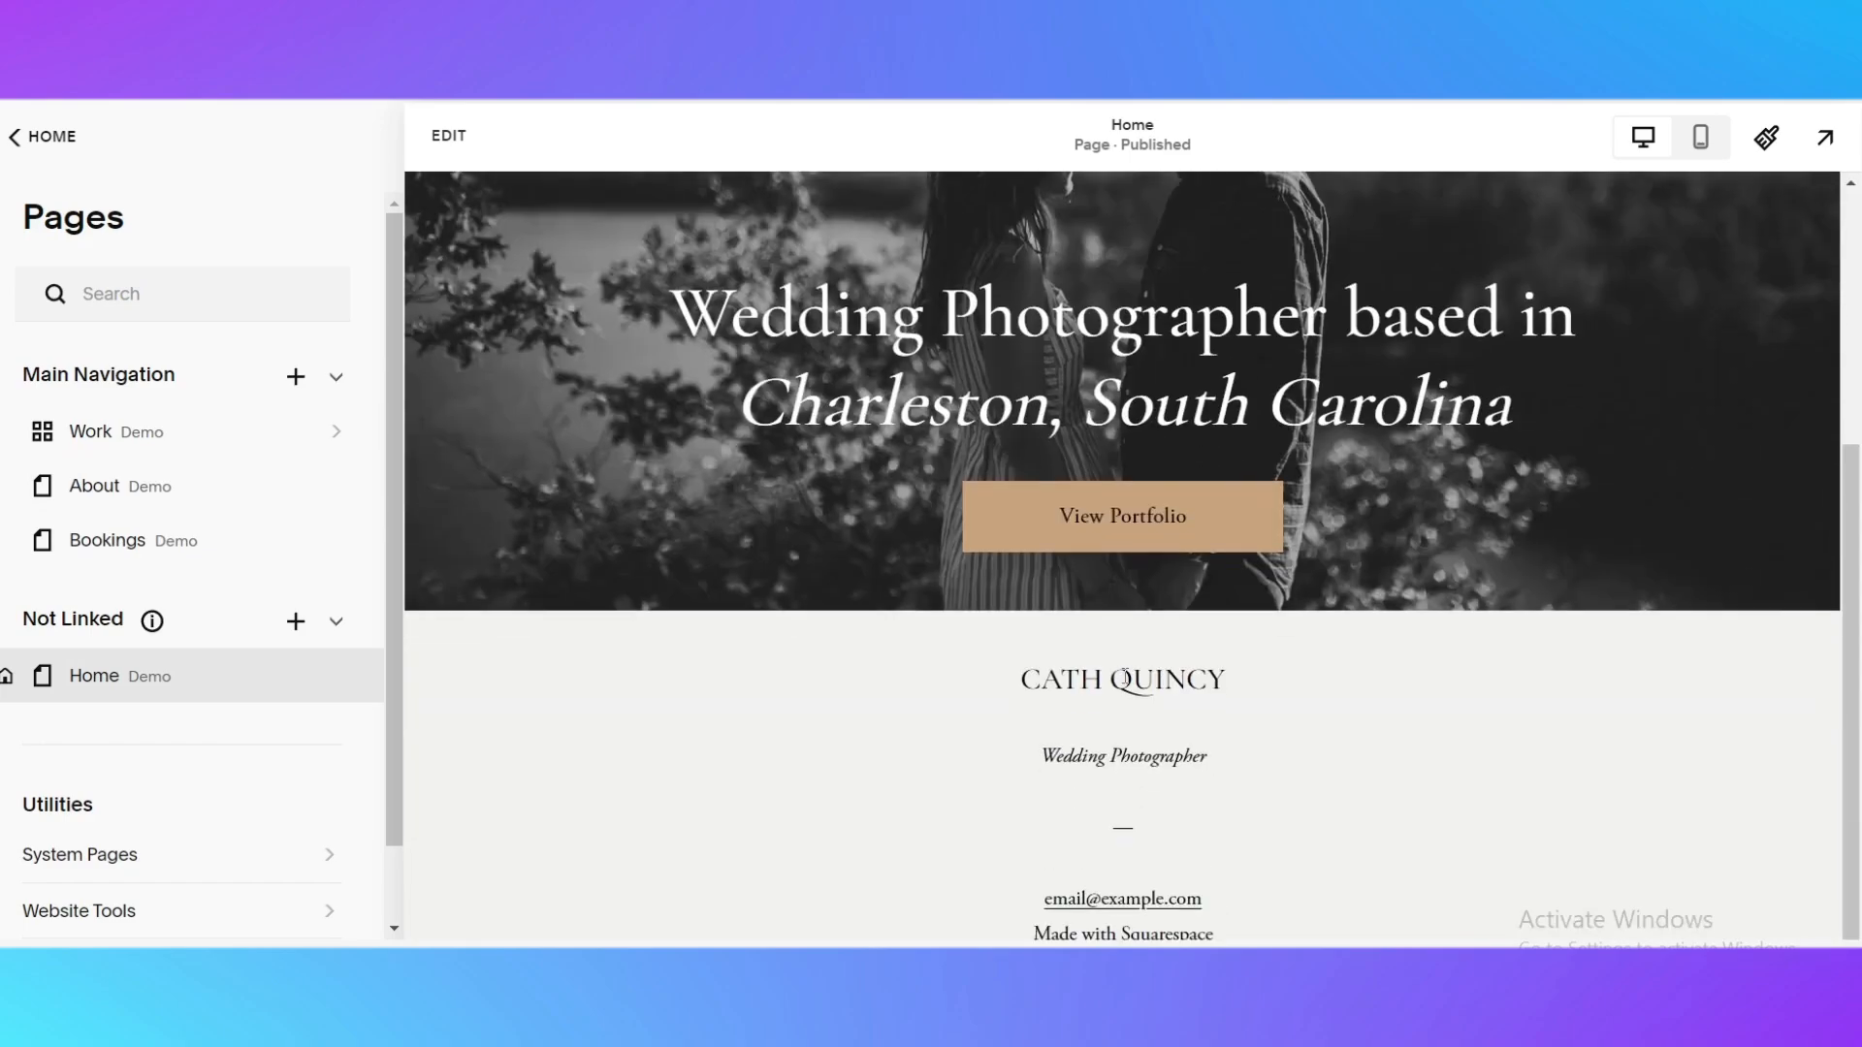
scroll(1290, 642, up, 5)
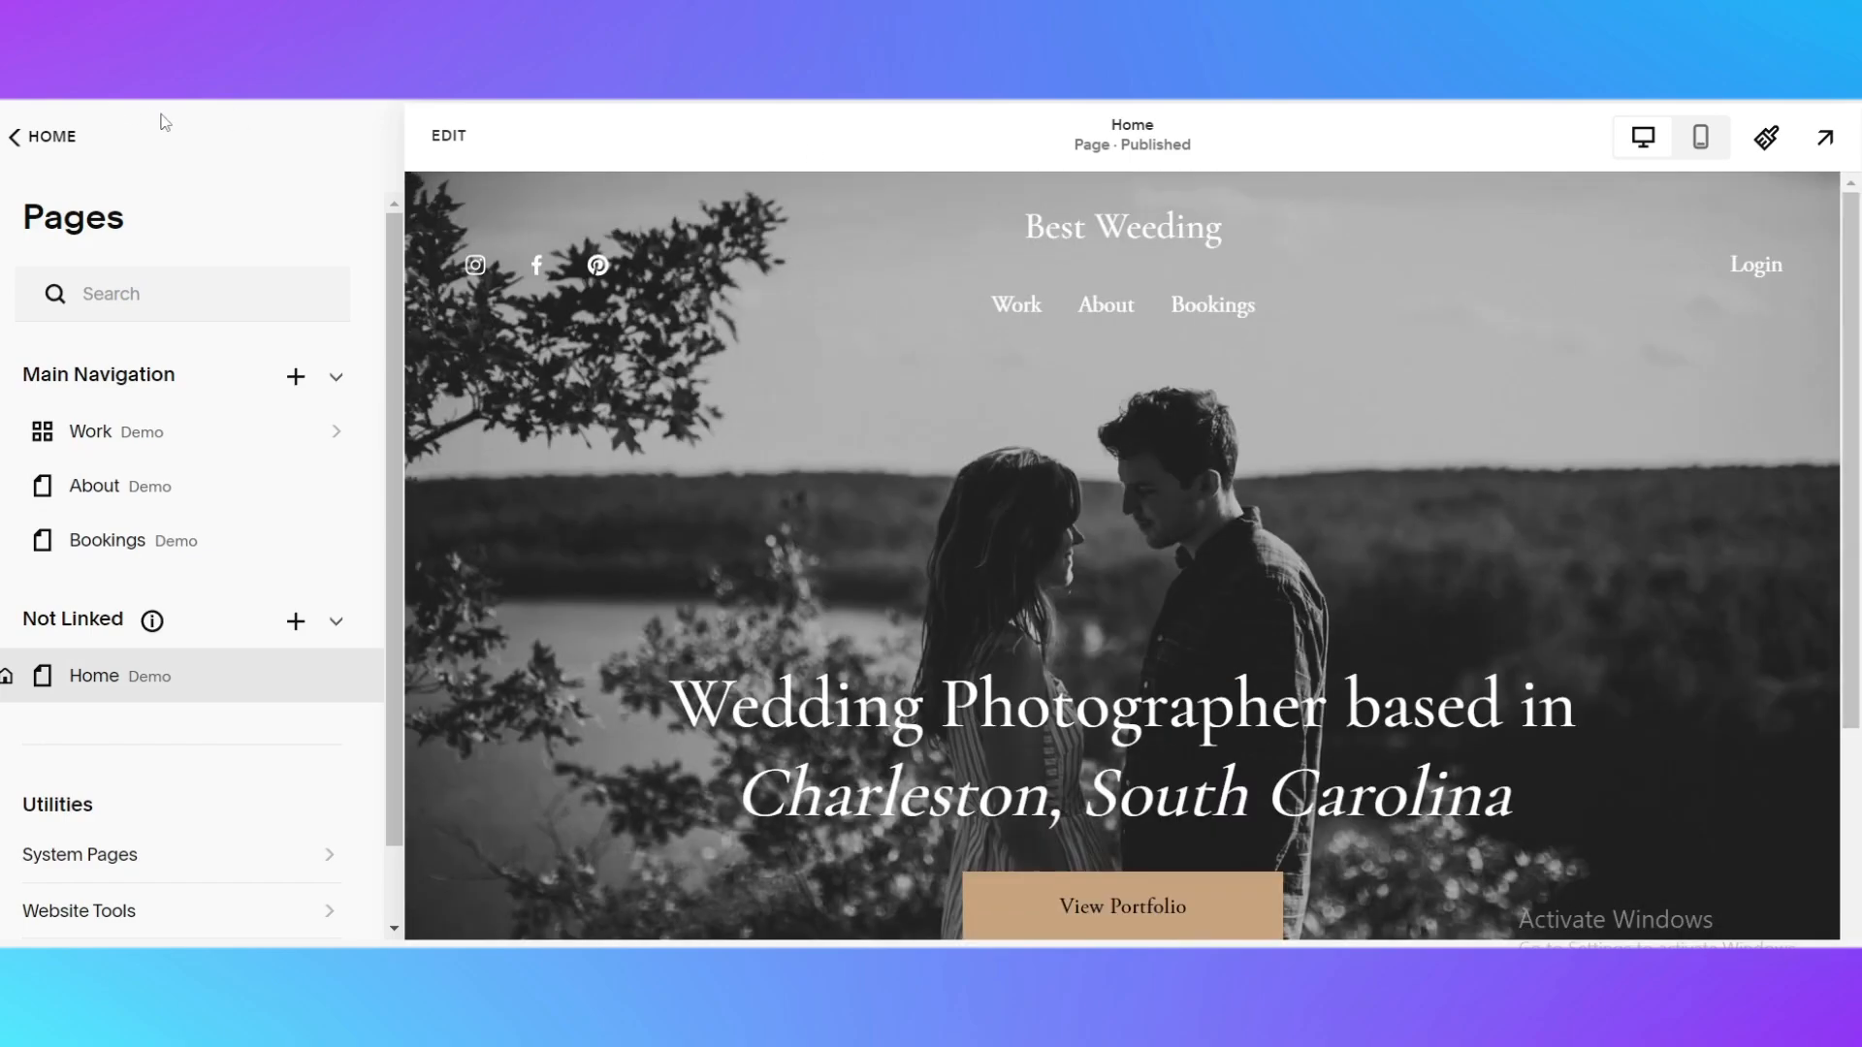
click(52, 137)
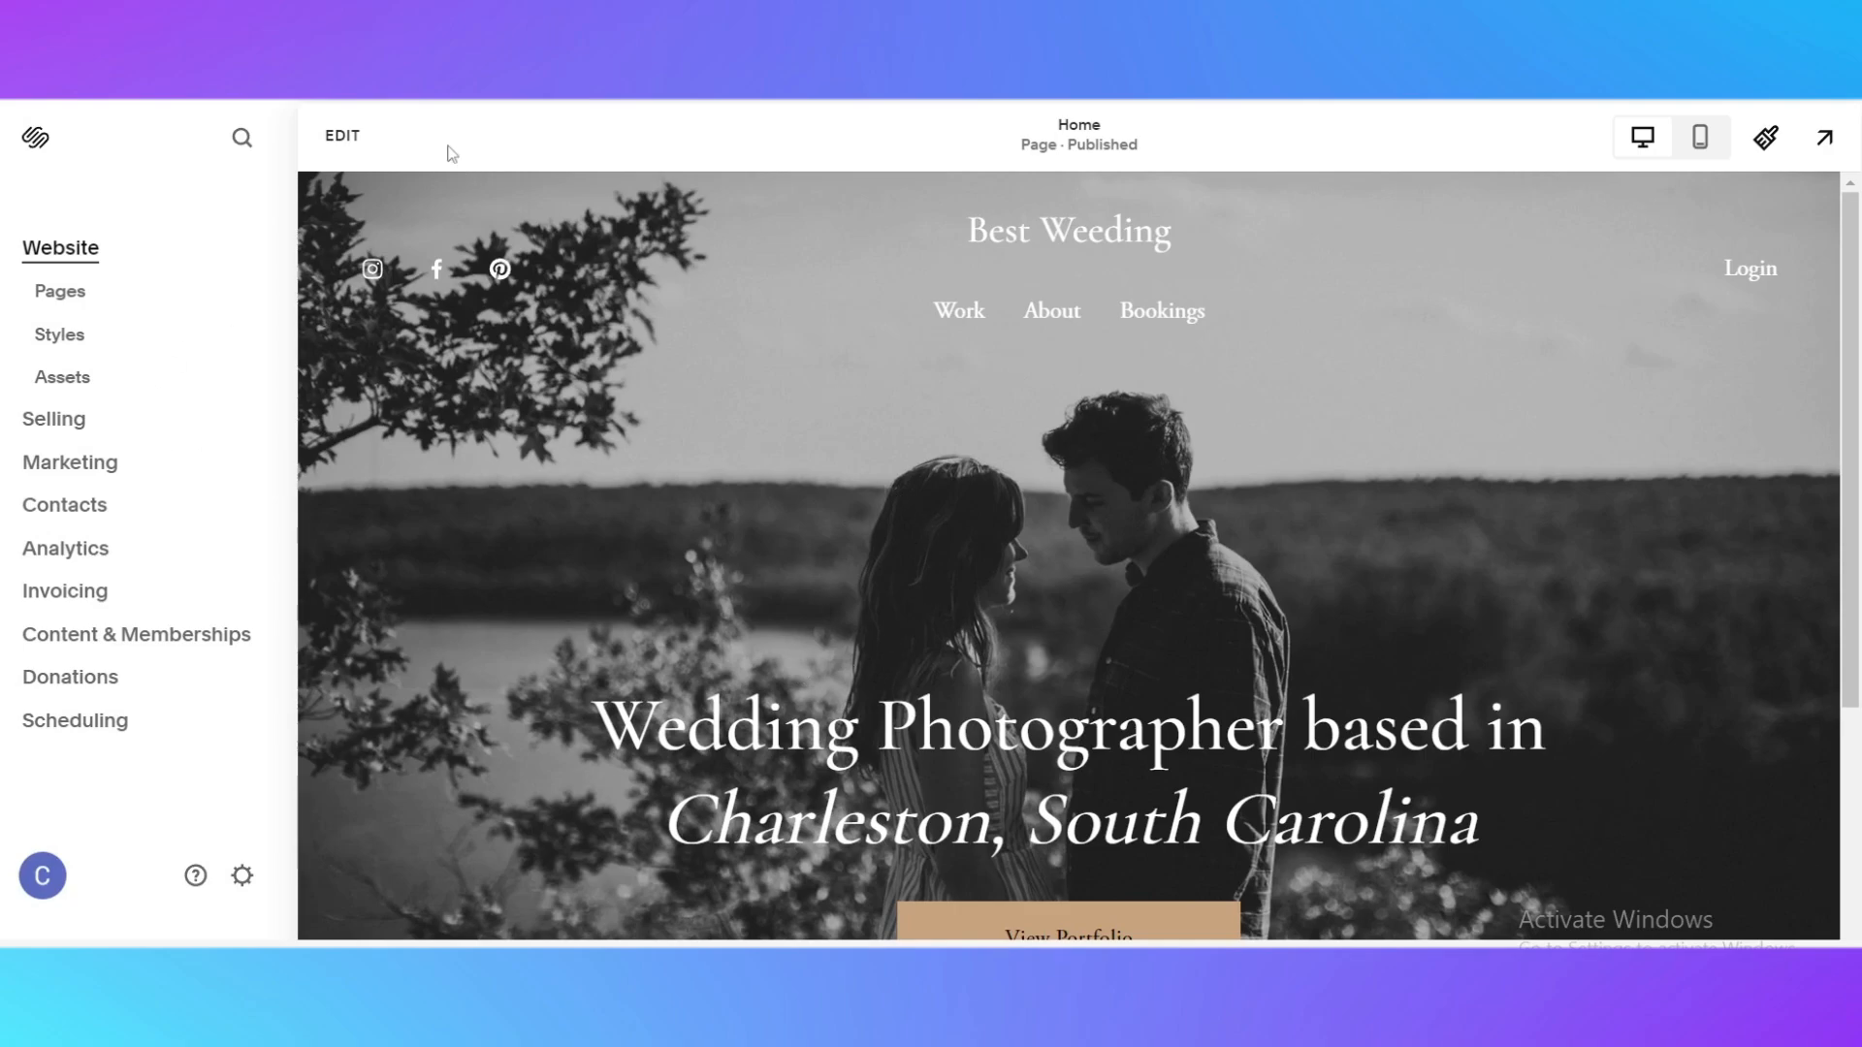
Open the home page for editing and examine its header, hero section and footer
click(313, 158)
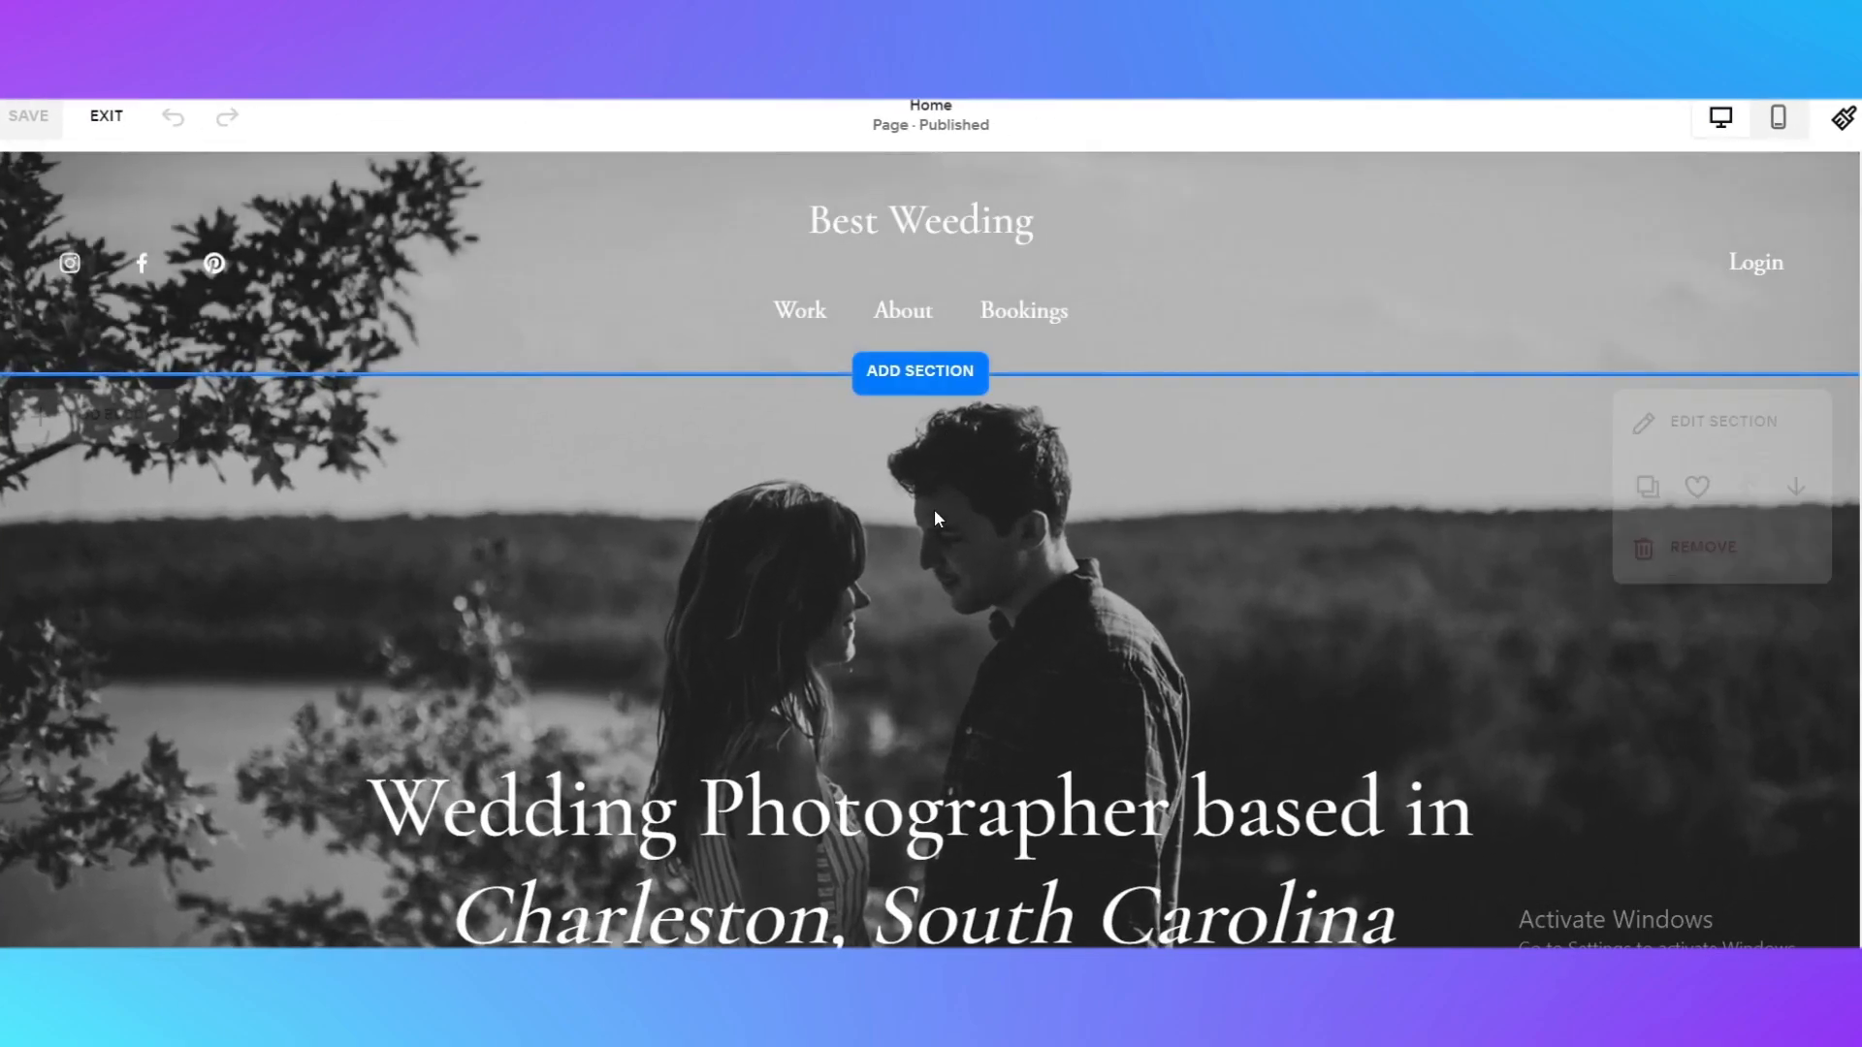
scroll(912, 572, down, 5)
scroll(916, 581, up, 5)
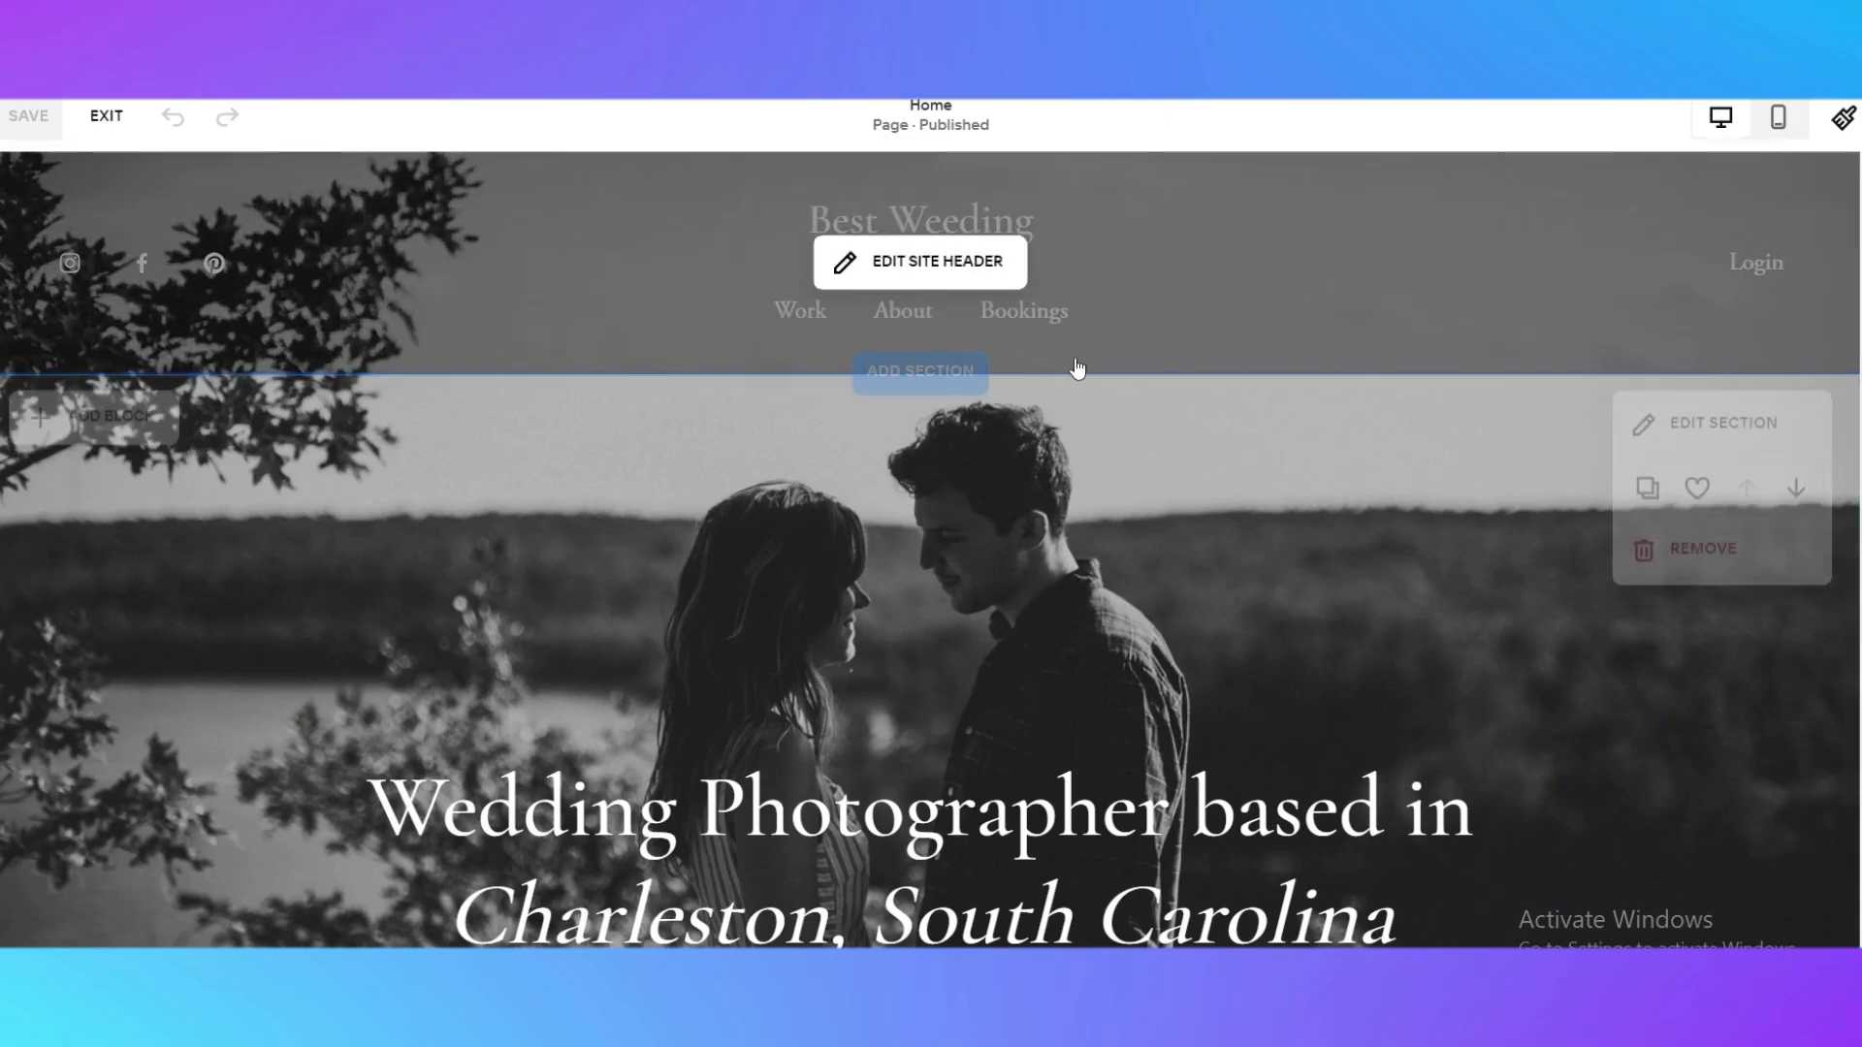
scroll(1080, 374, down, 4)
scroll(1396, 596, up, 4)
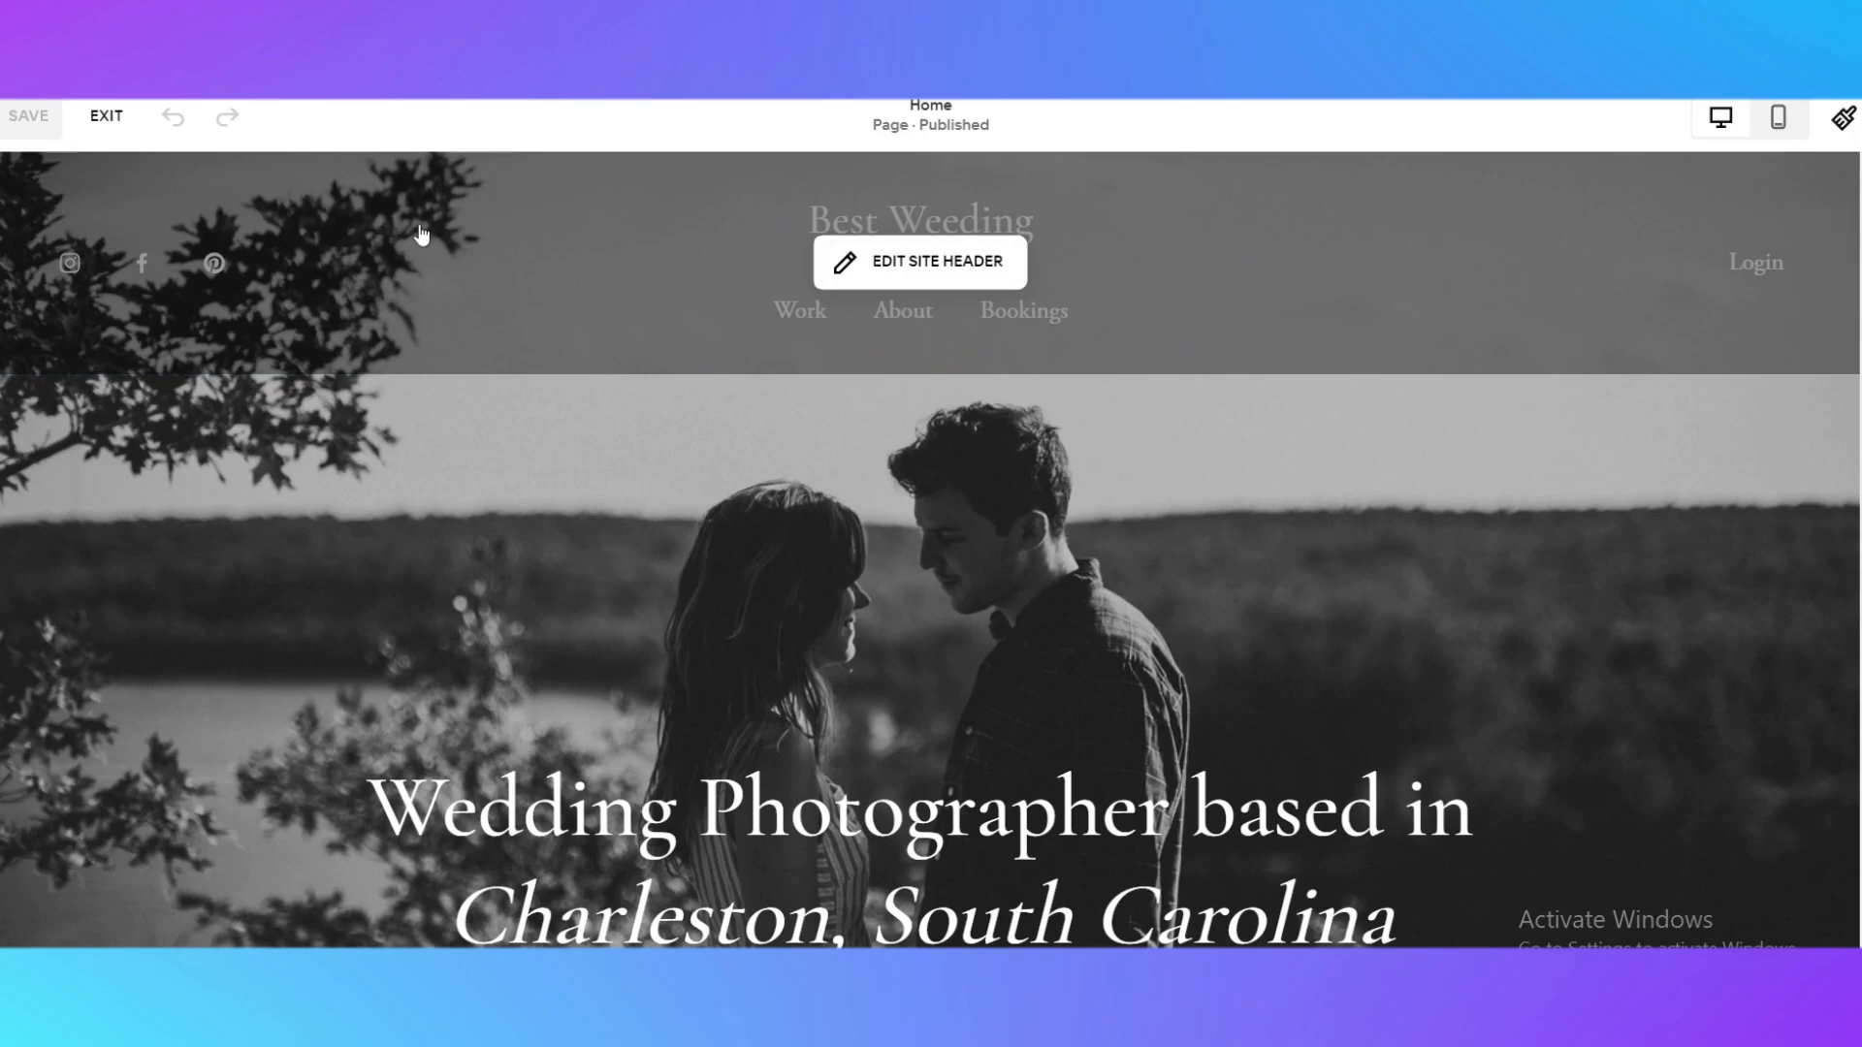
scroll(1135, 407, down, 1)
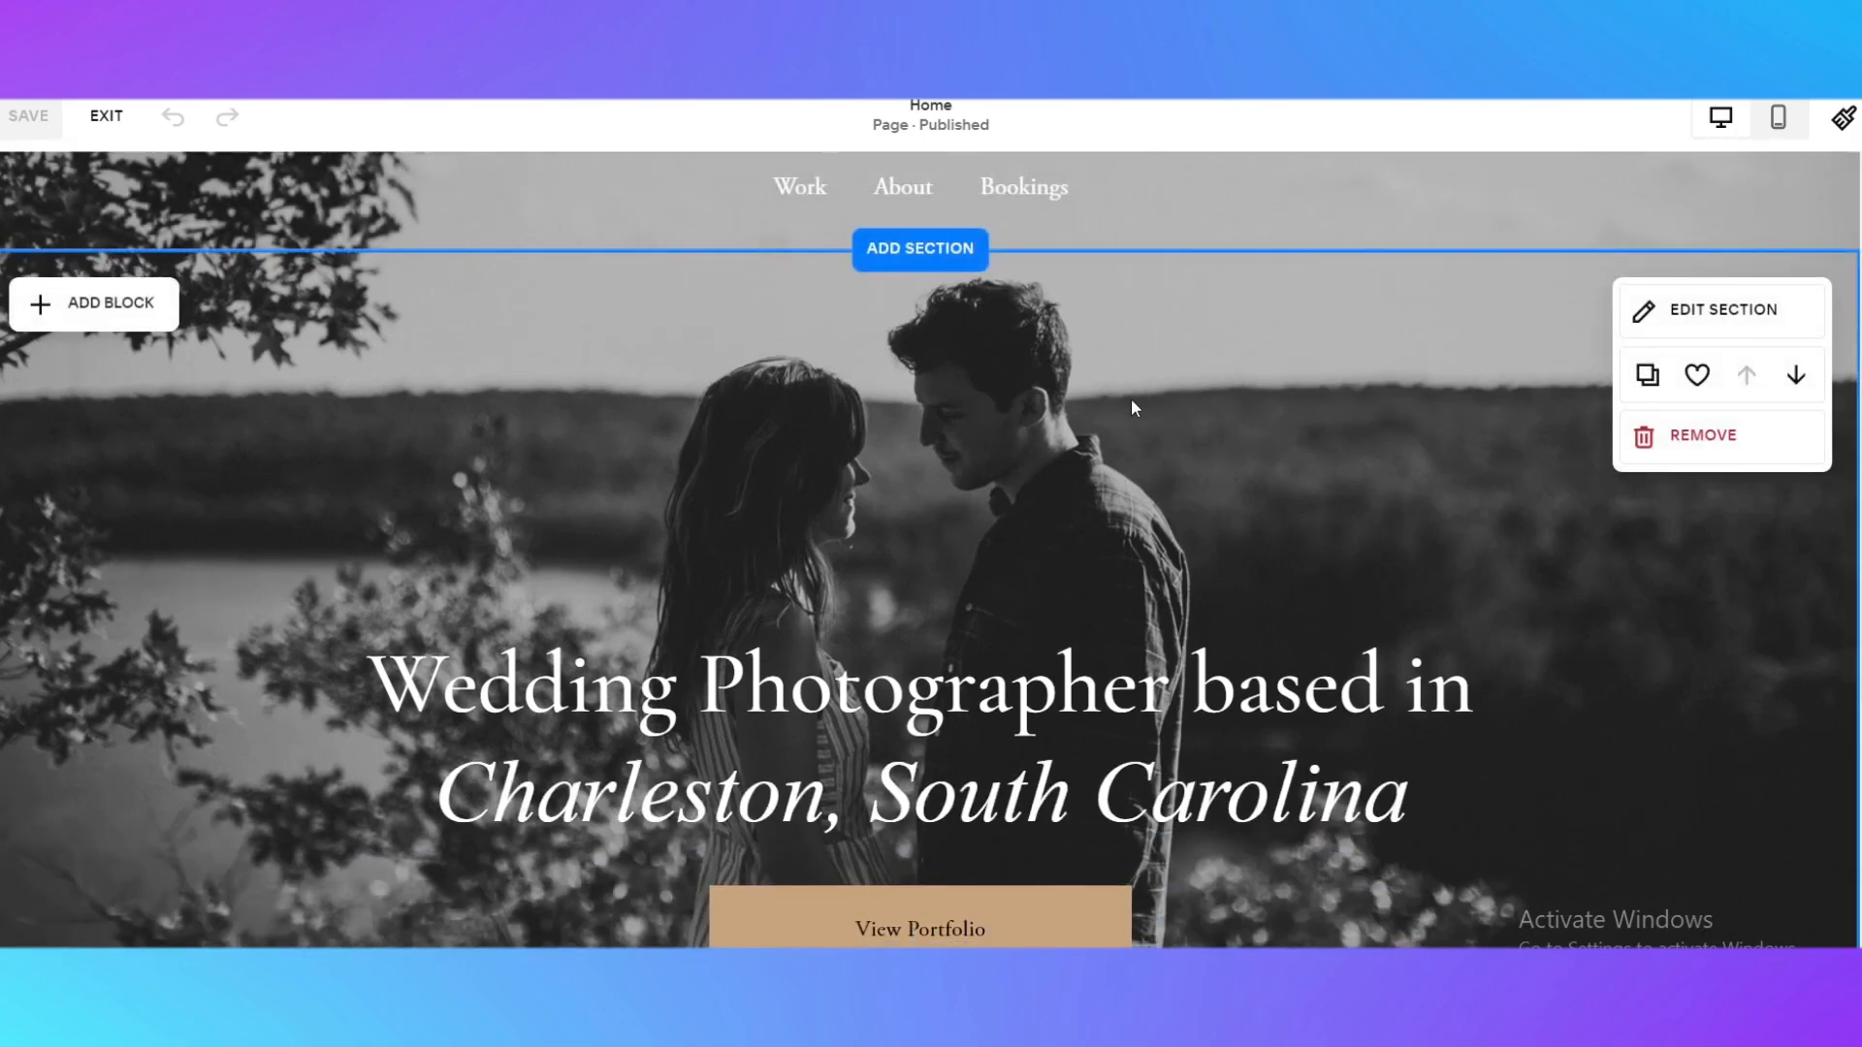
scroll(1134, 407, down, 5)
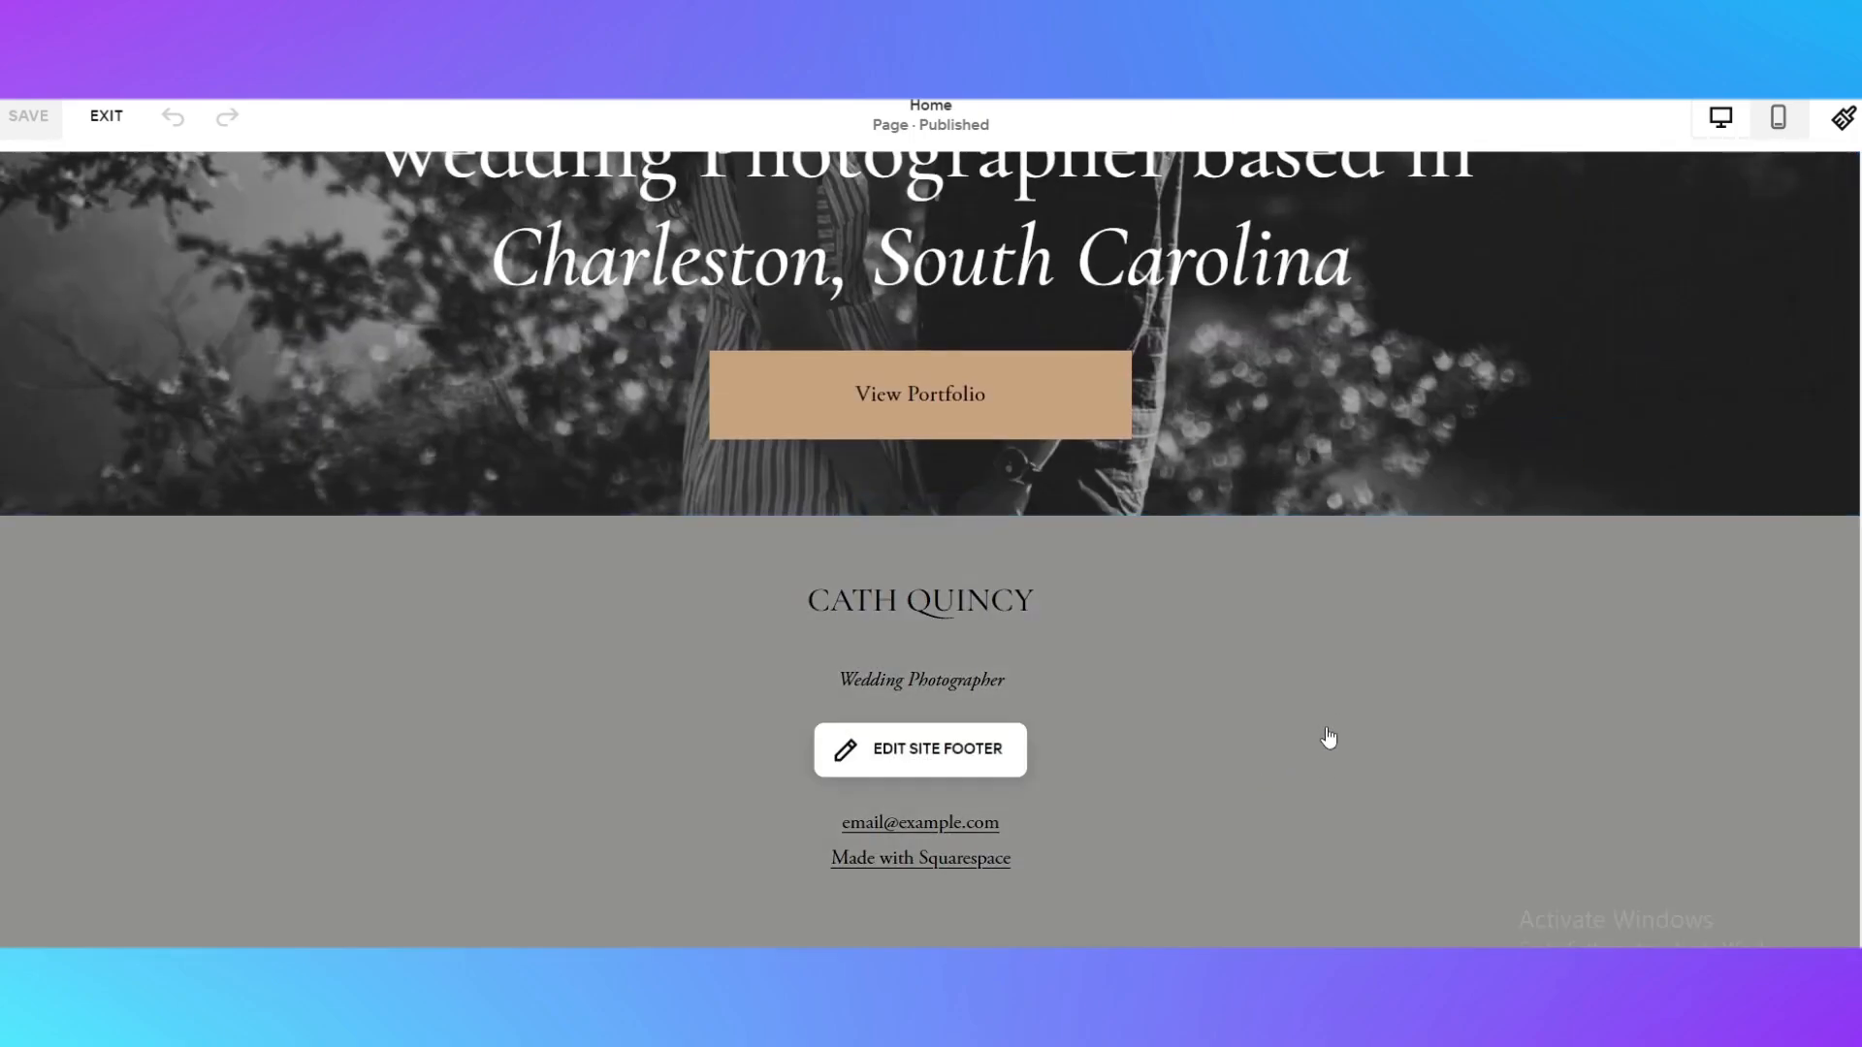
scroll(1339, 796, up, 6)
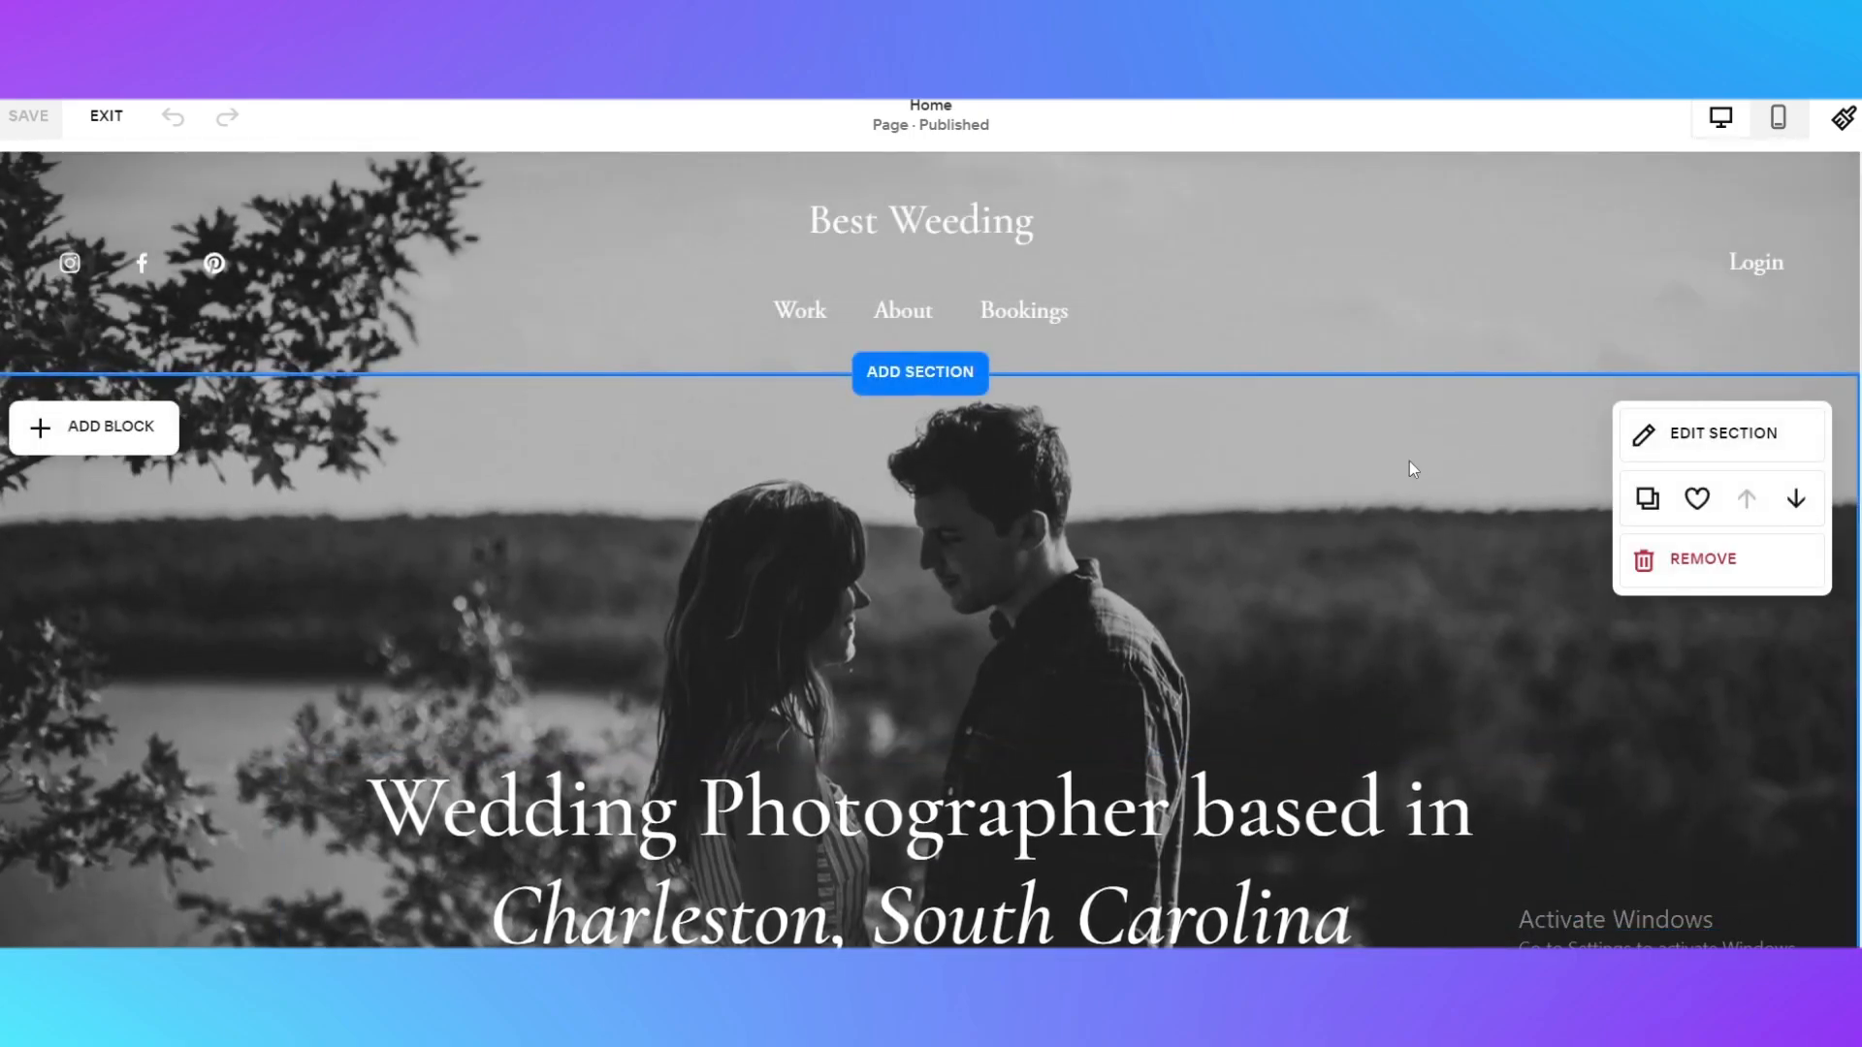
Add the Intro section with a full-width wooden building photo and curved lower edge between the hero section and footer
scroll(1039, 412, down, 6)
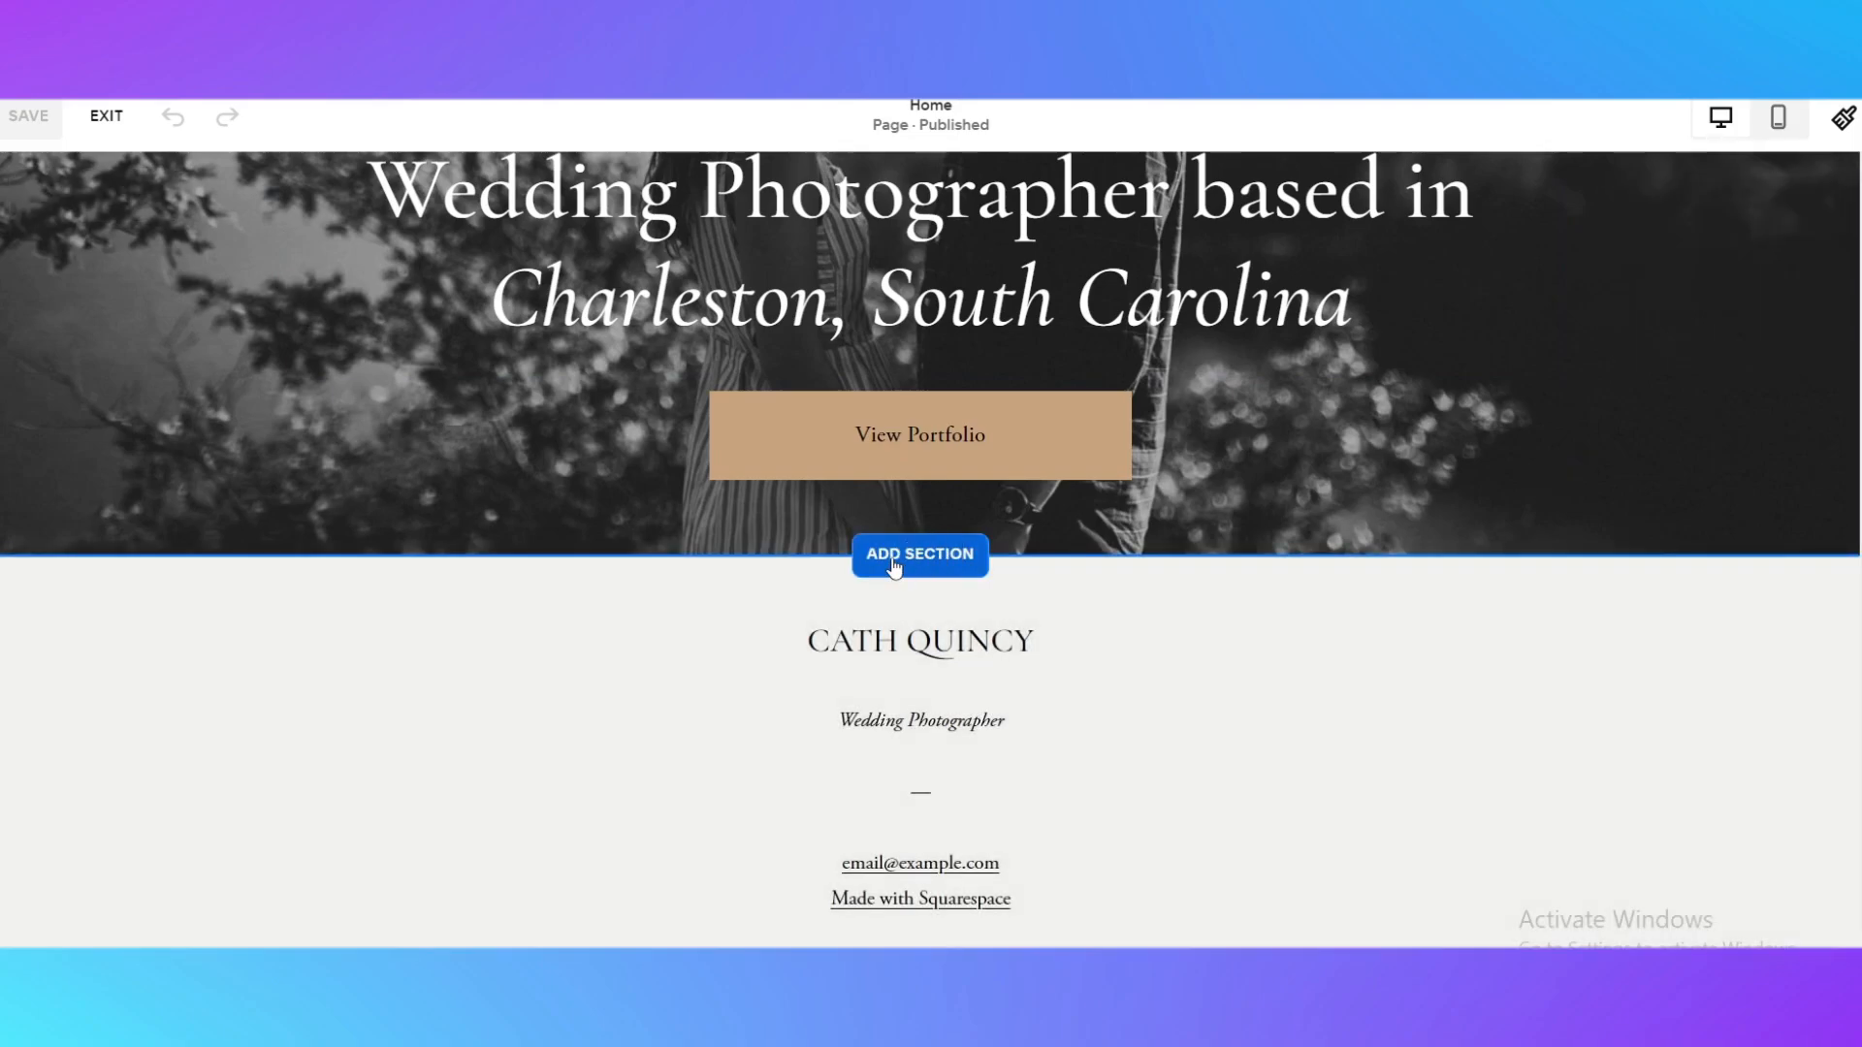
click(894, 567)
scroll(1259, 669, down, 4)
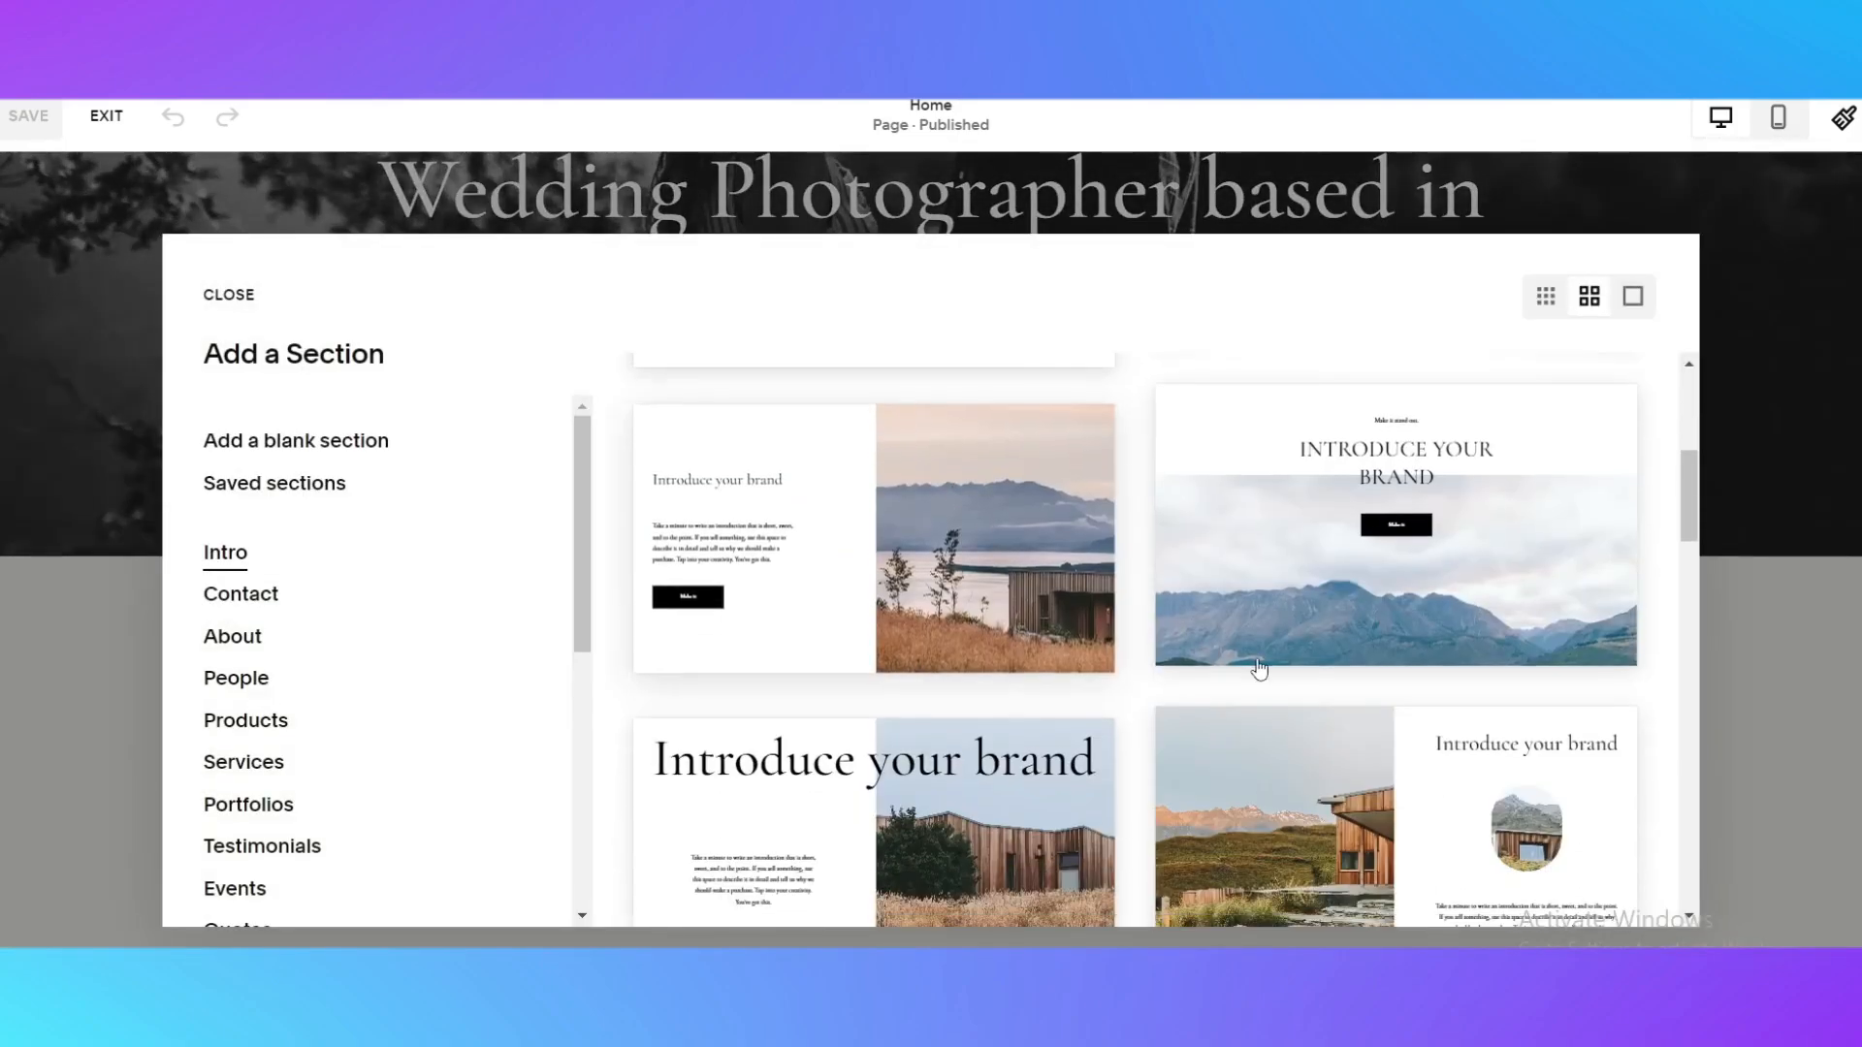
scroll(1259, 669, down, 10)
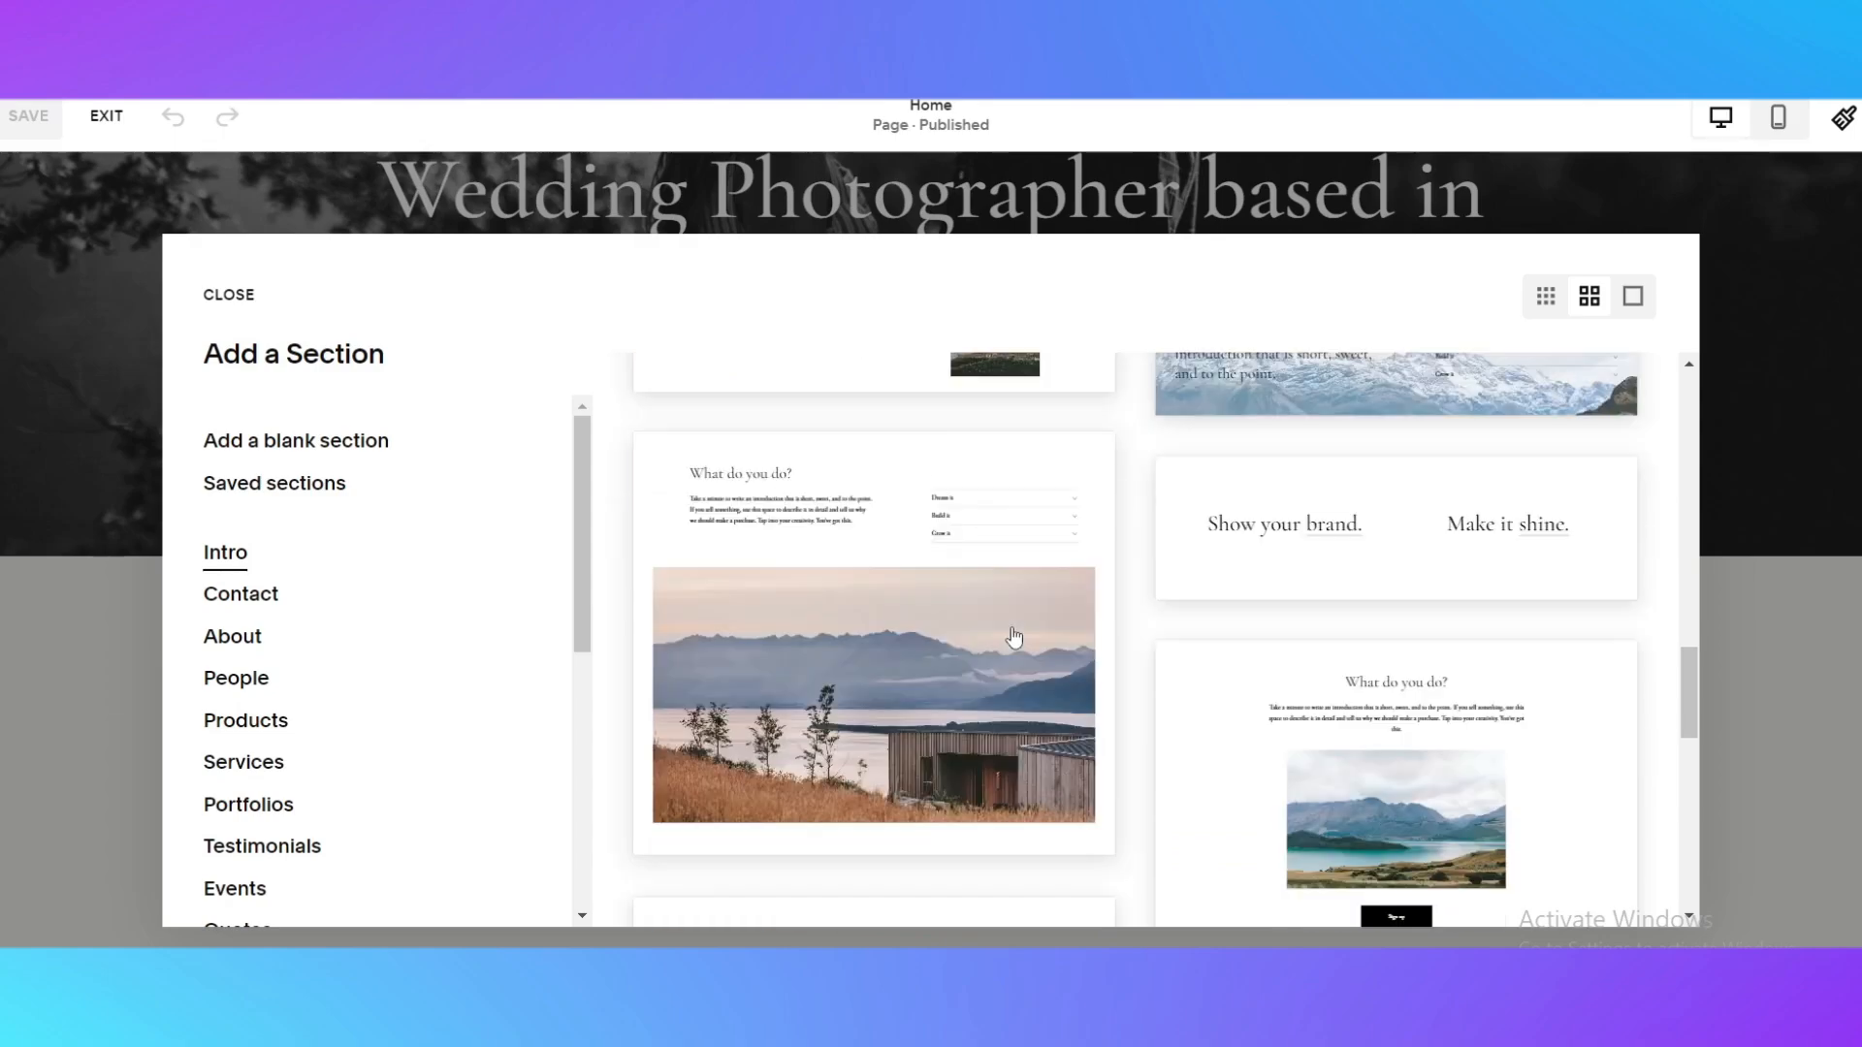
scroll(1014, 637, up, 14)
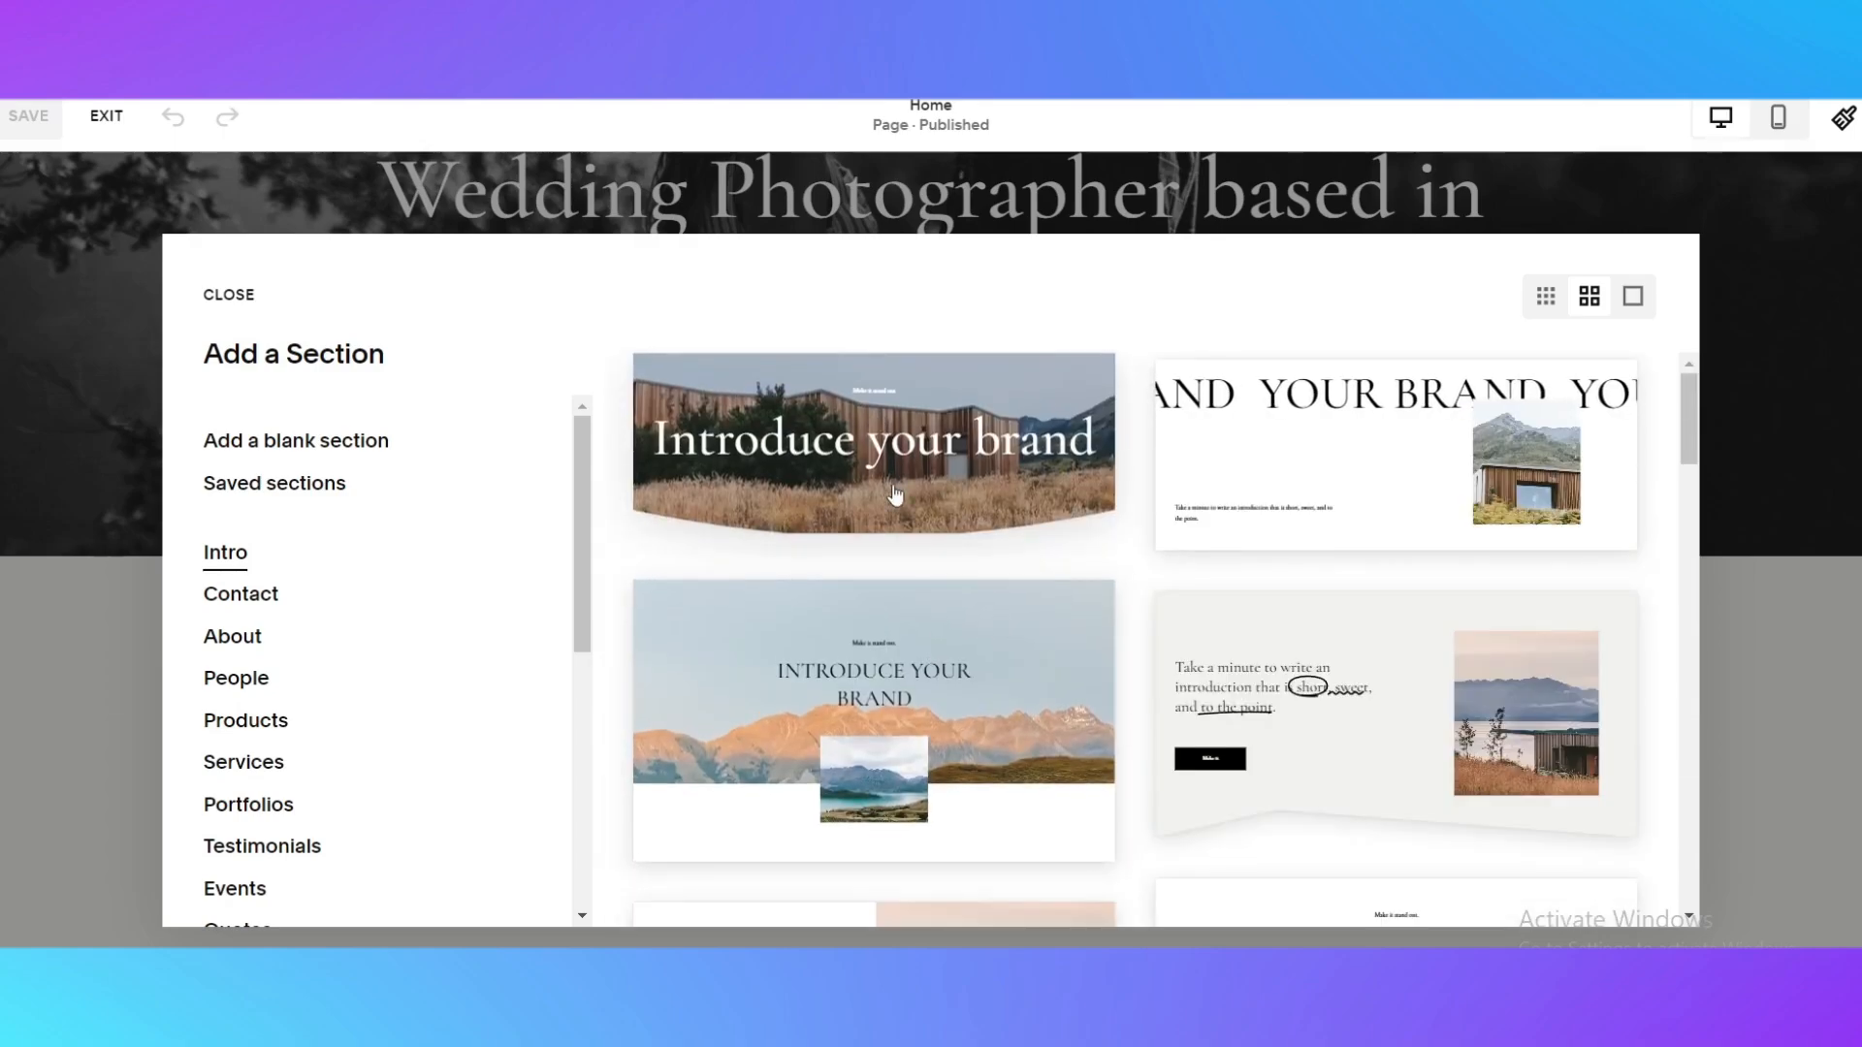
click(894, 495)
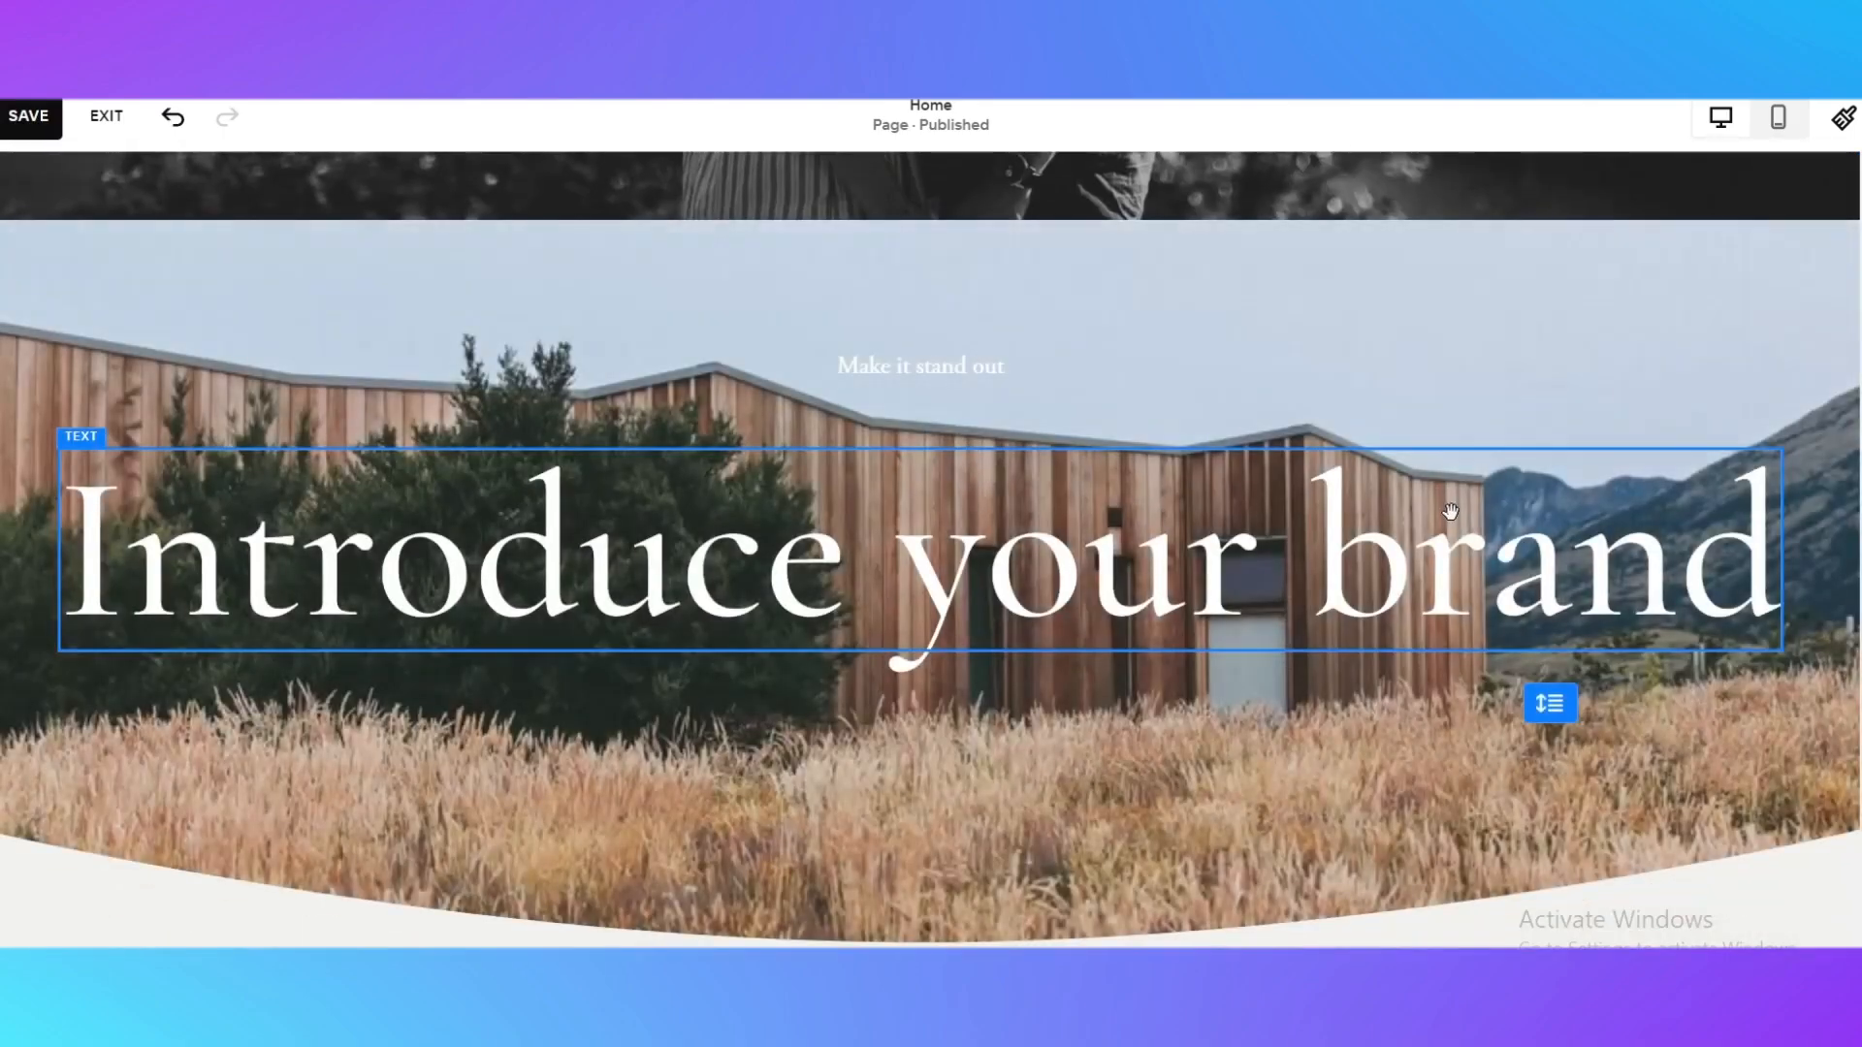
Replace the word "brand" with "weeding" in the new intro section's heading
scroll(818, 508, down, 5)
scroll(818, 508, up, 8)
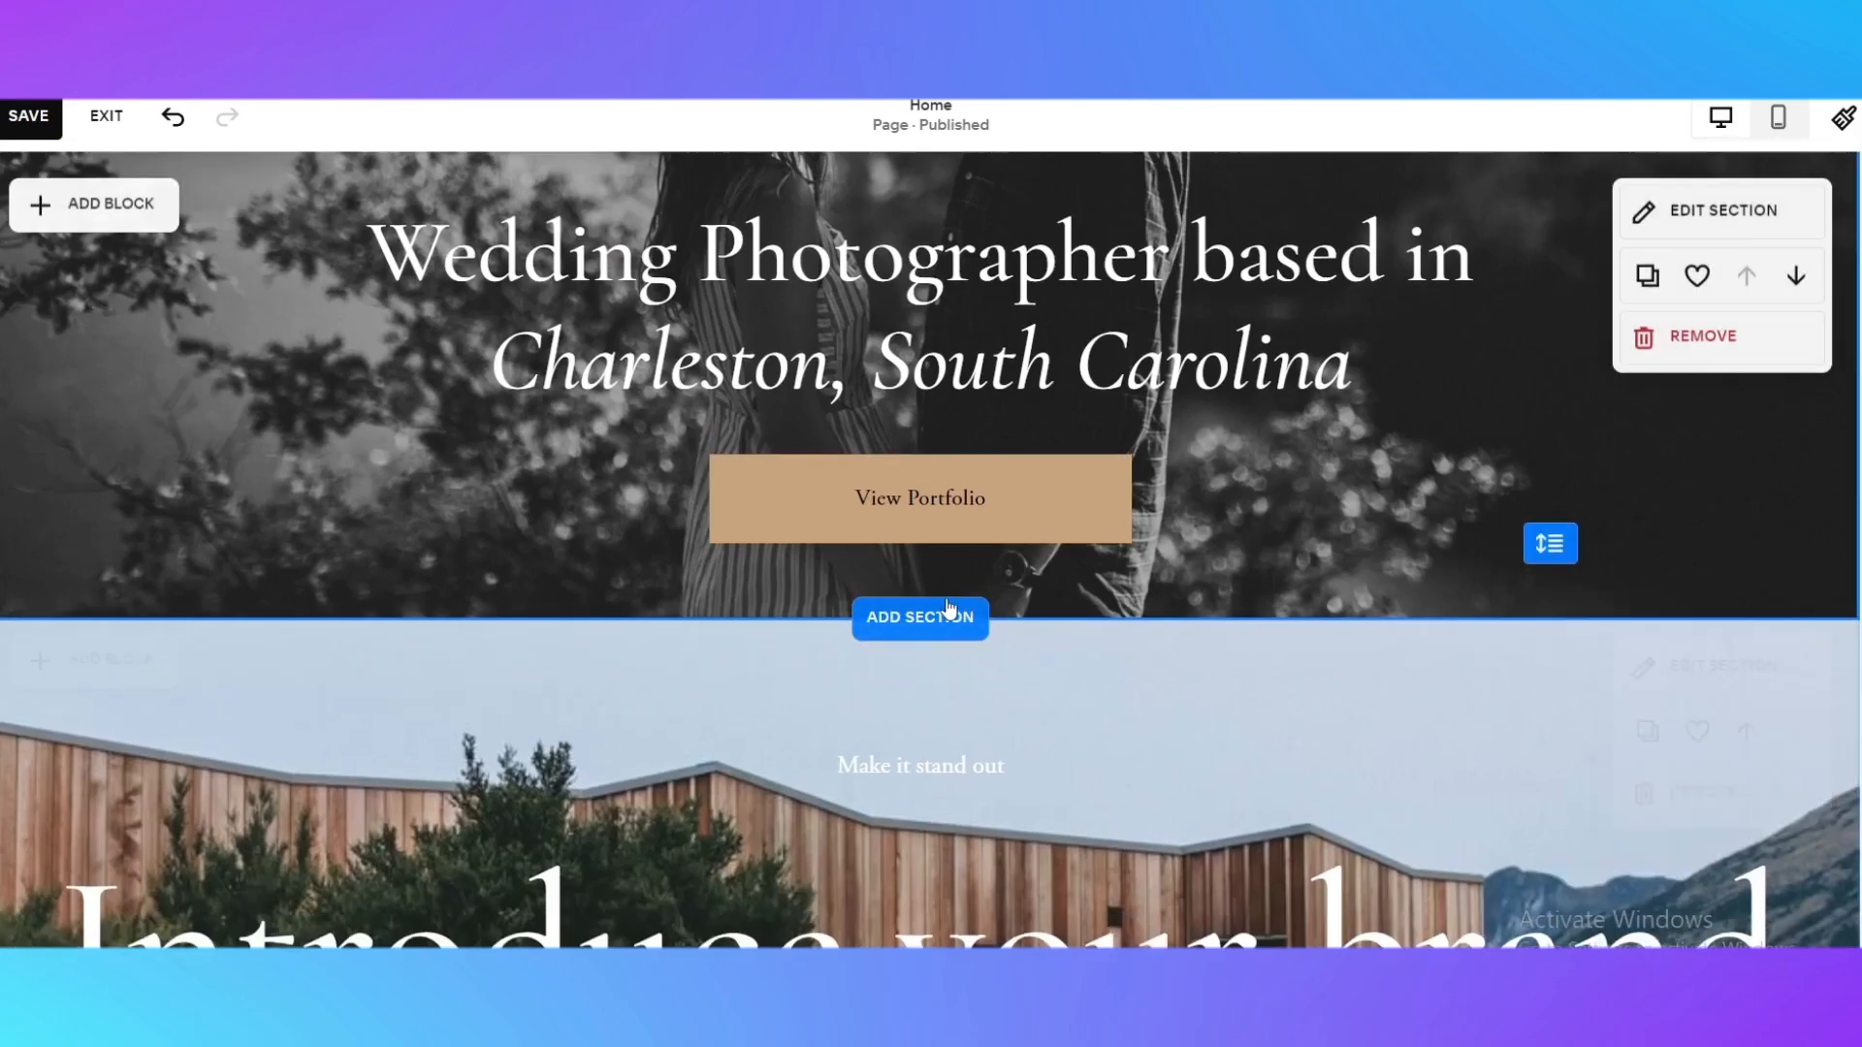
scroll(948, 608, down, 3)
double_click(1326, 684)
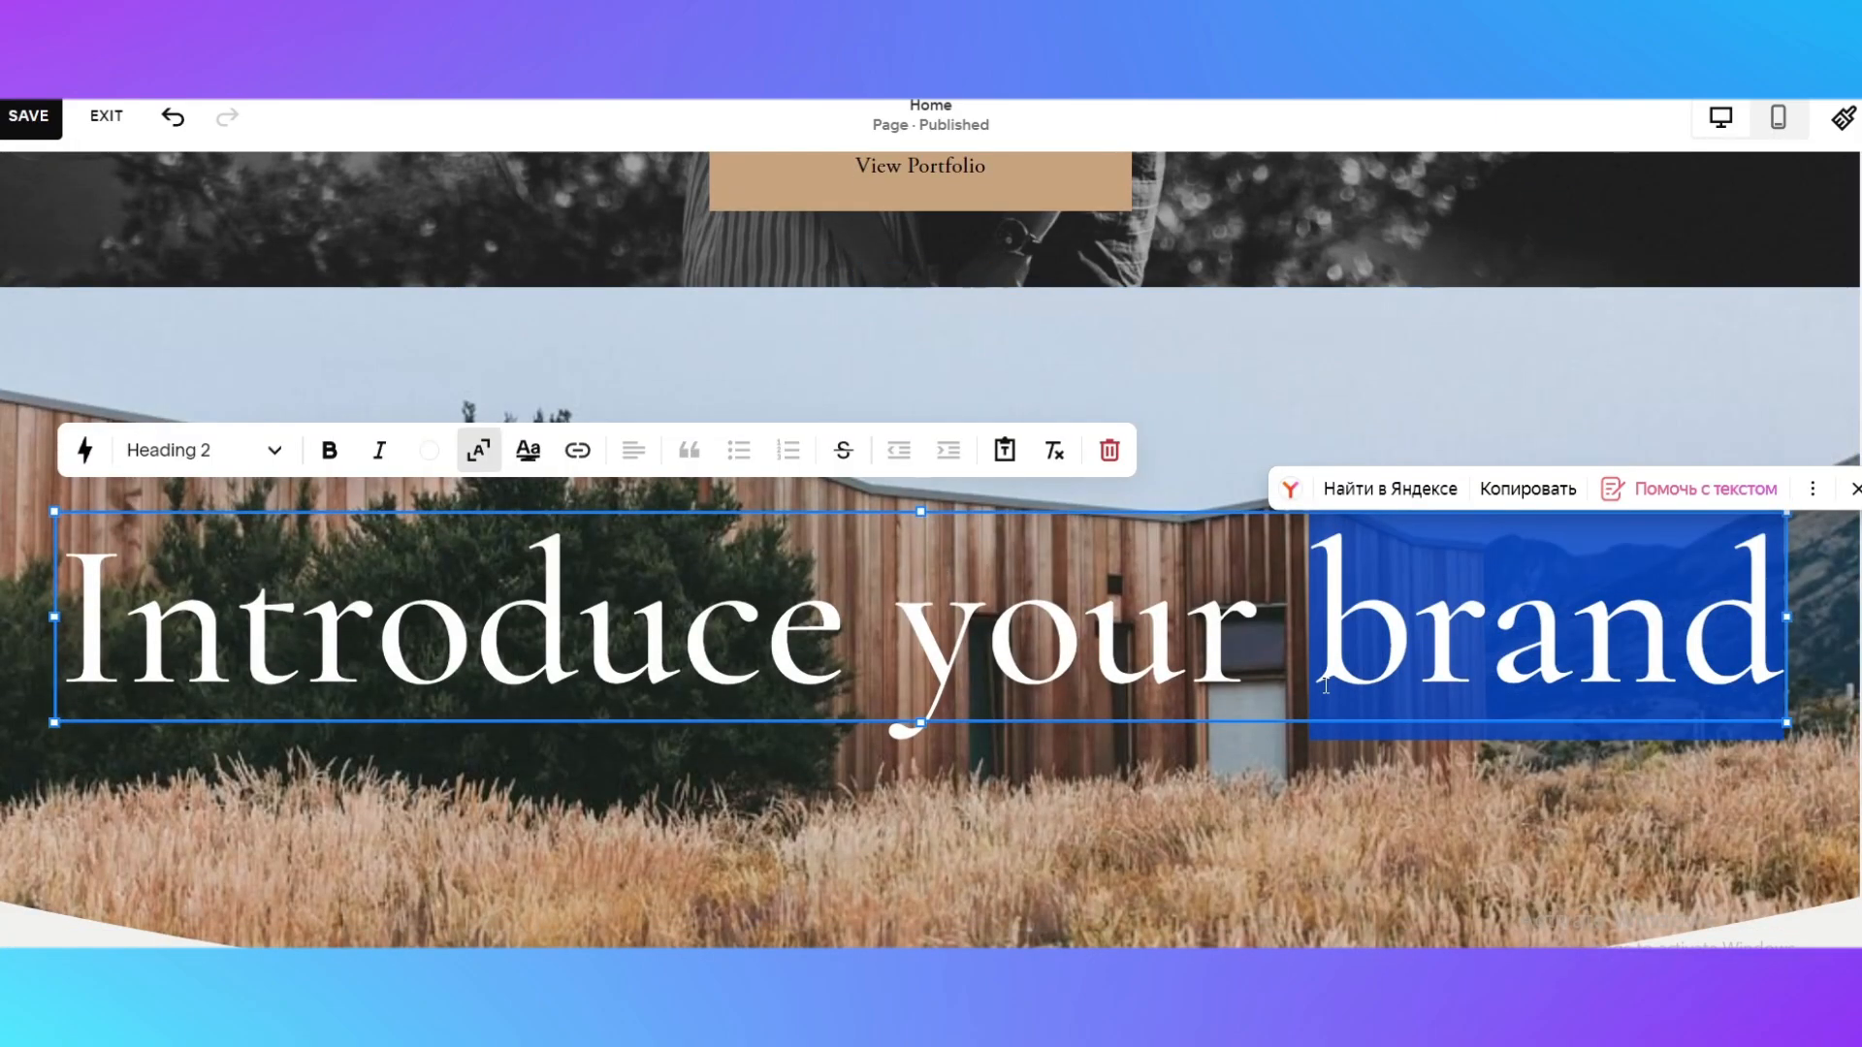
key(BackSpace)
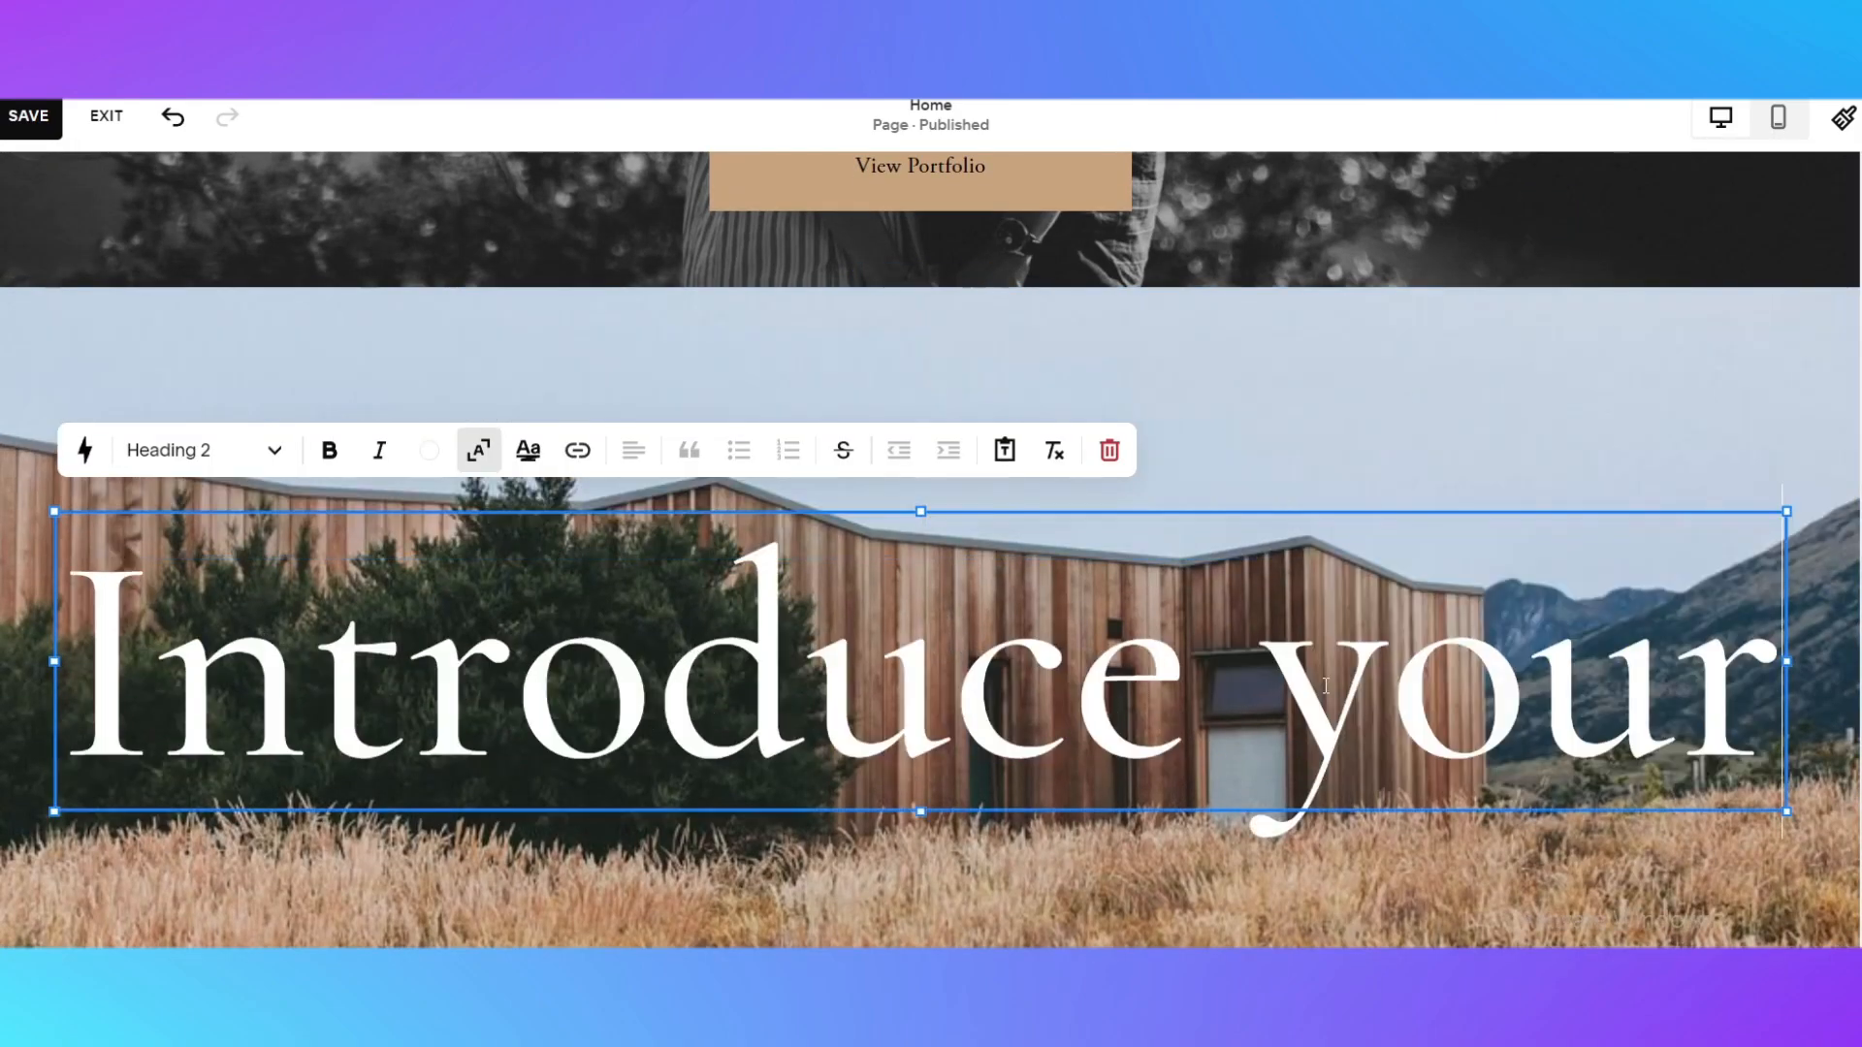
text(weed)
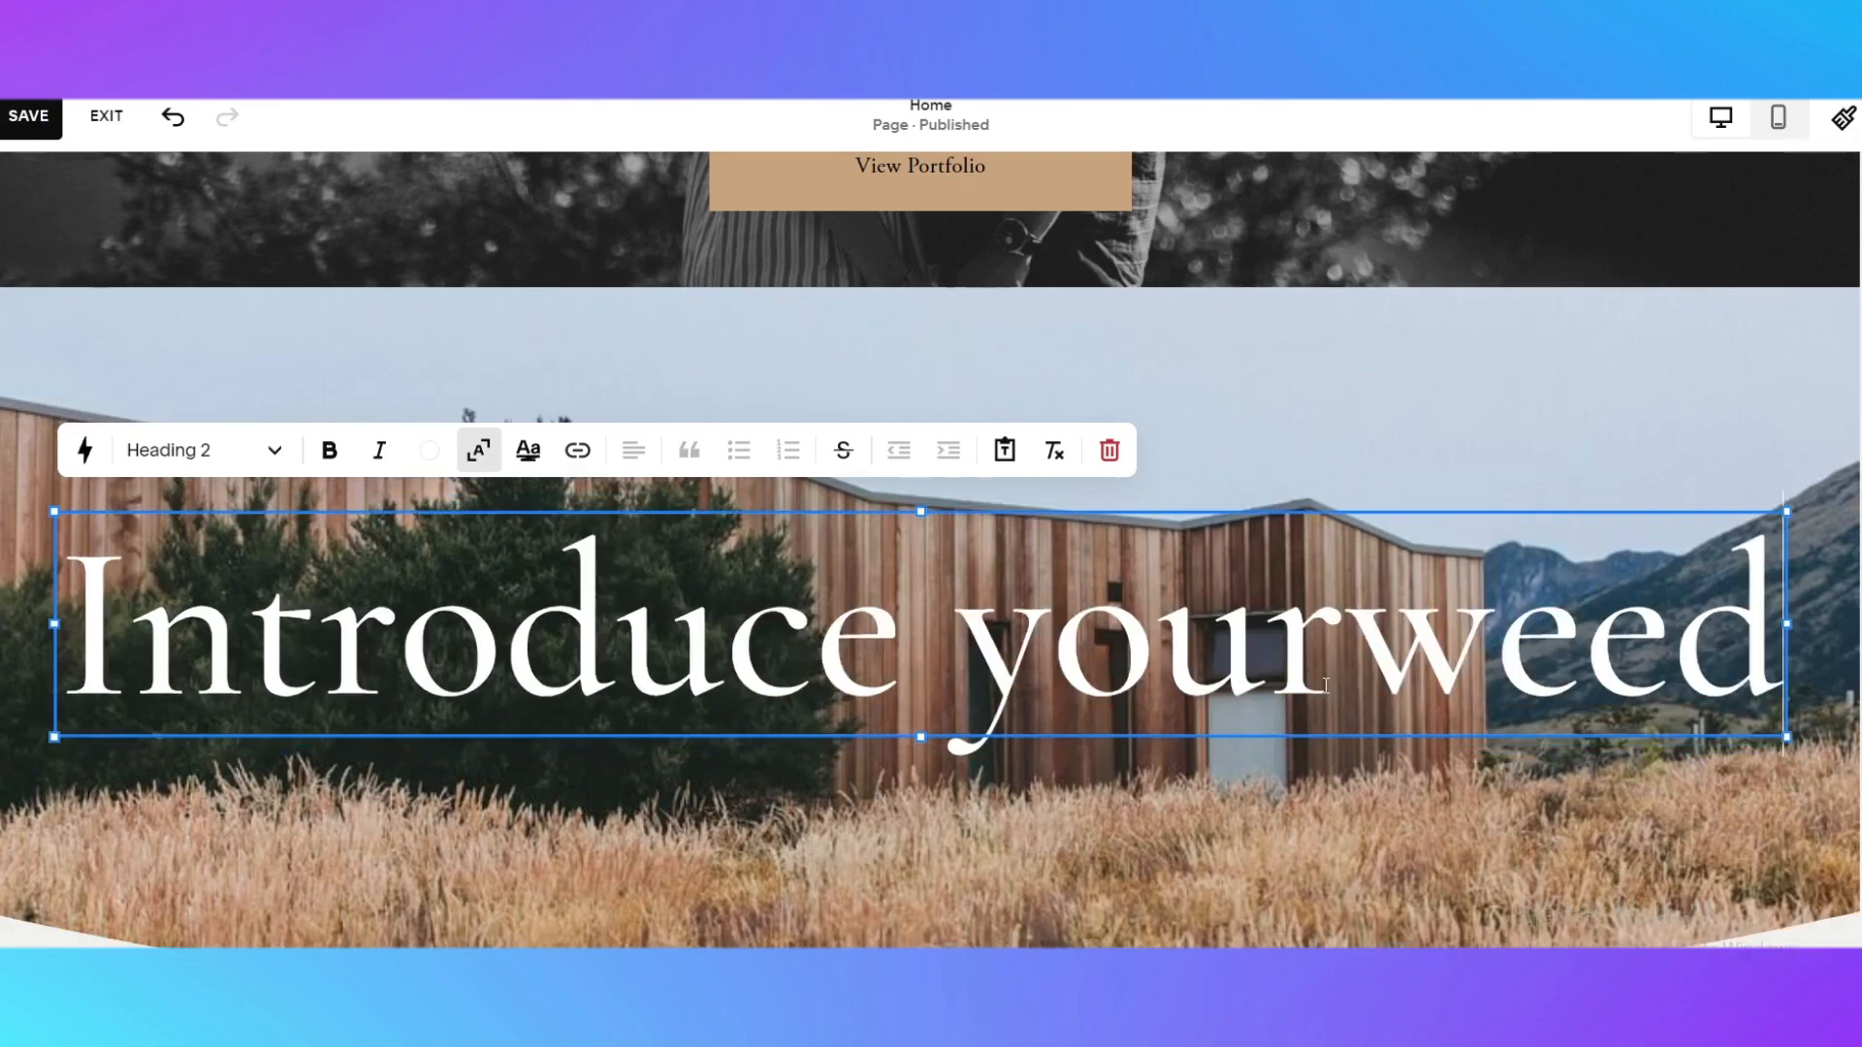
text(ing)
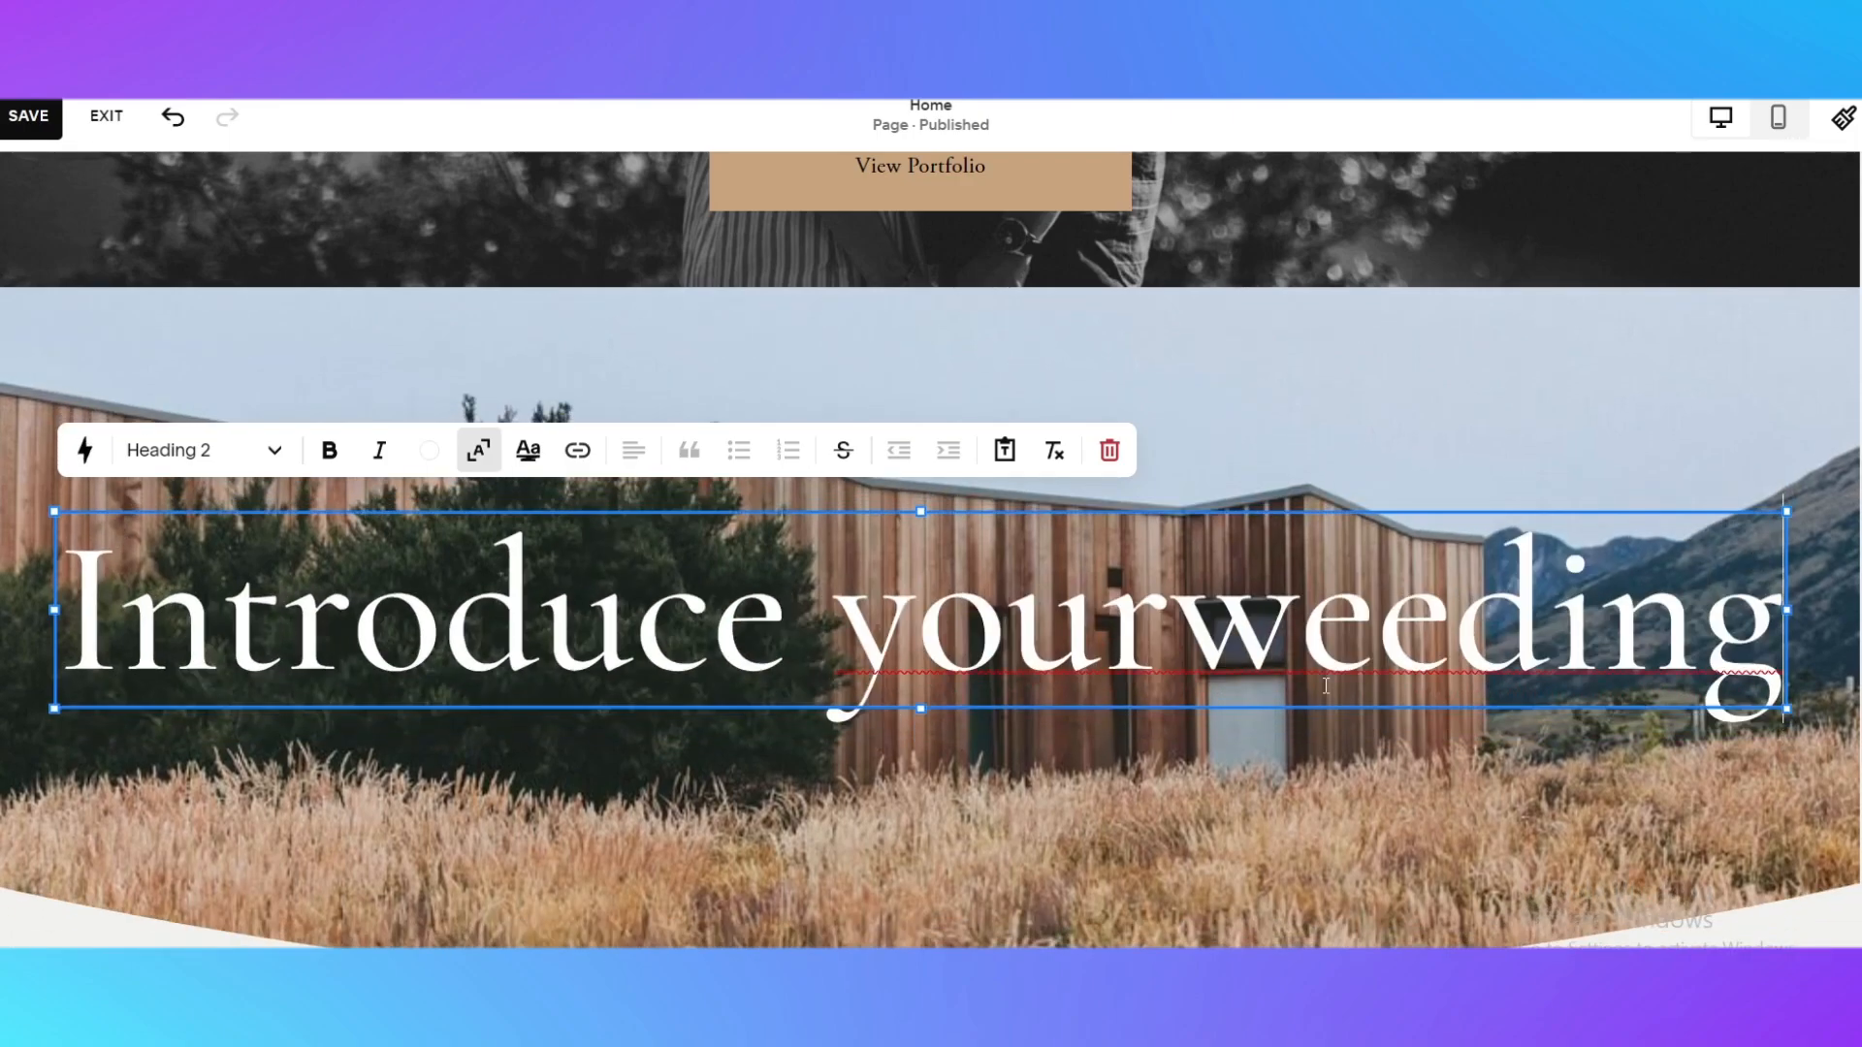
Correct the intro section's heading to read "Introduce your weeding", with a space before the last word, and finish editing the text
key(BackSpace)
key(BackSpace)
key(BackSpace)
key(BackSpace)
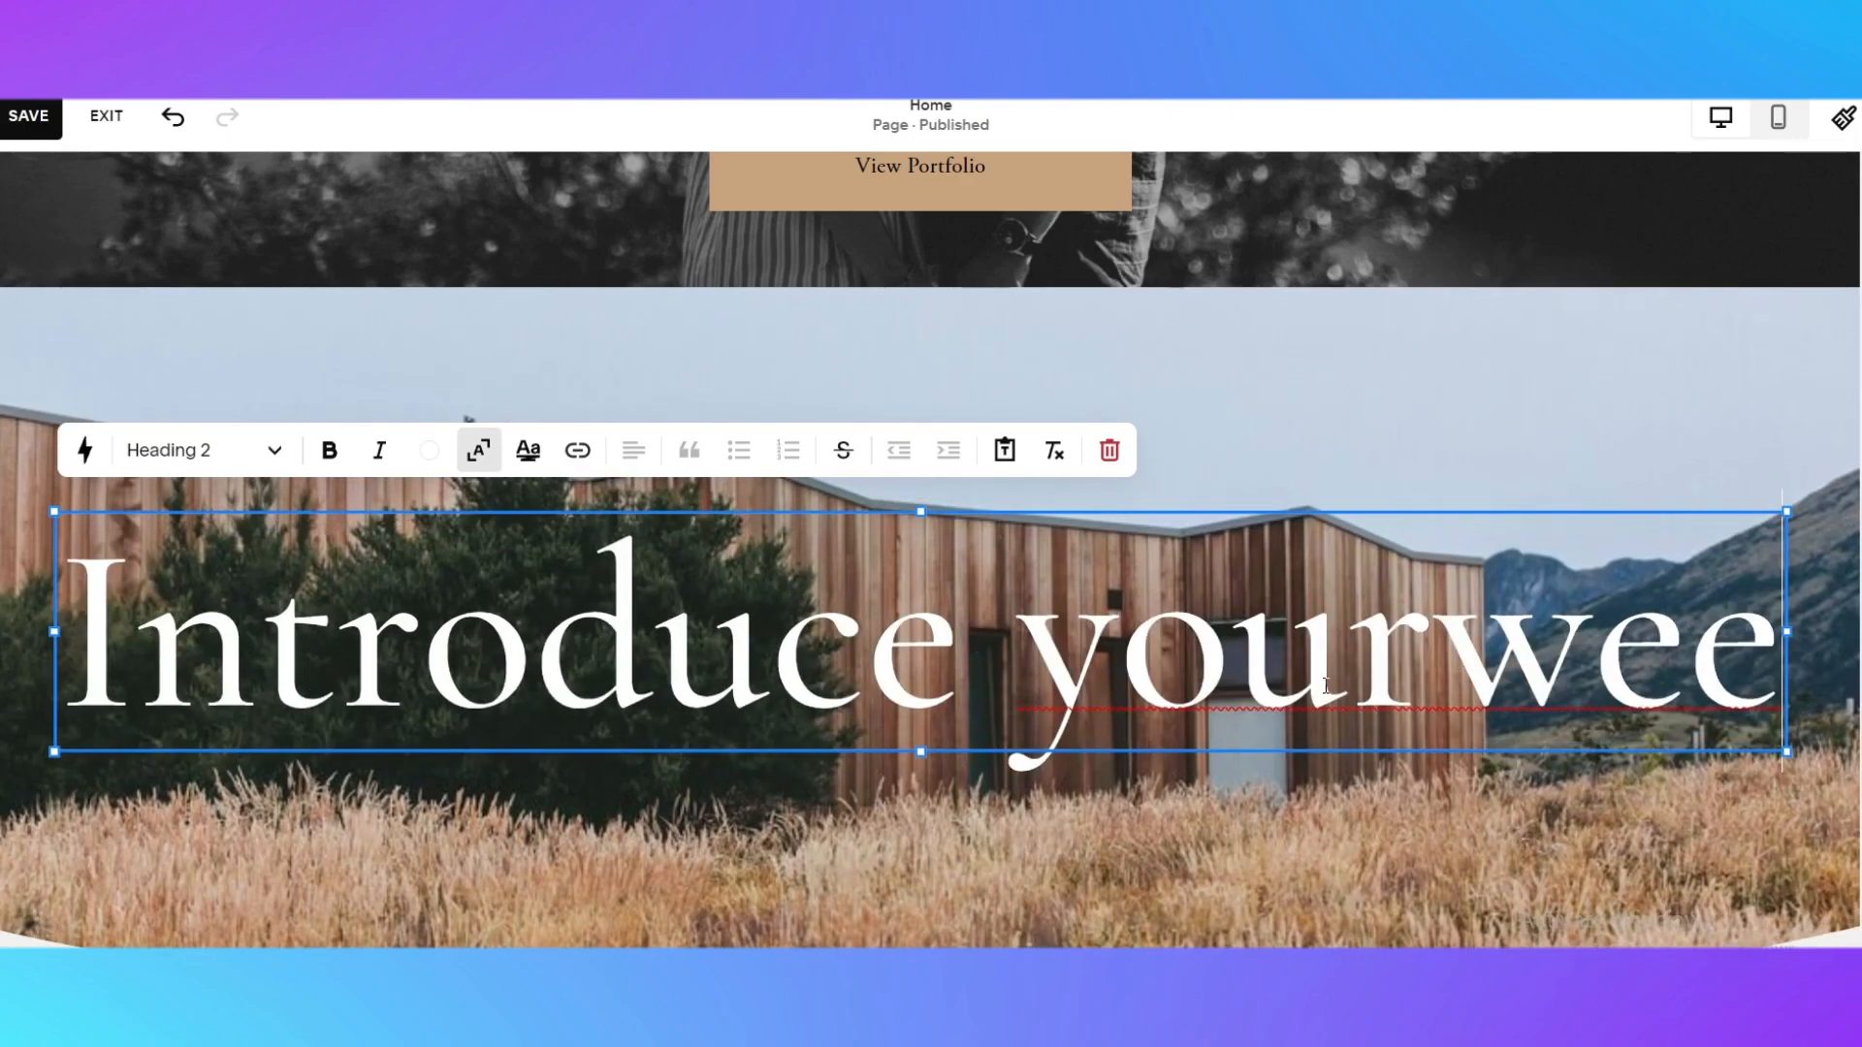
key(BackSpace)
text(d)
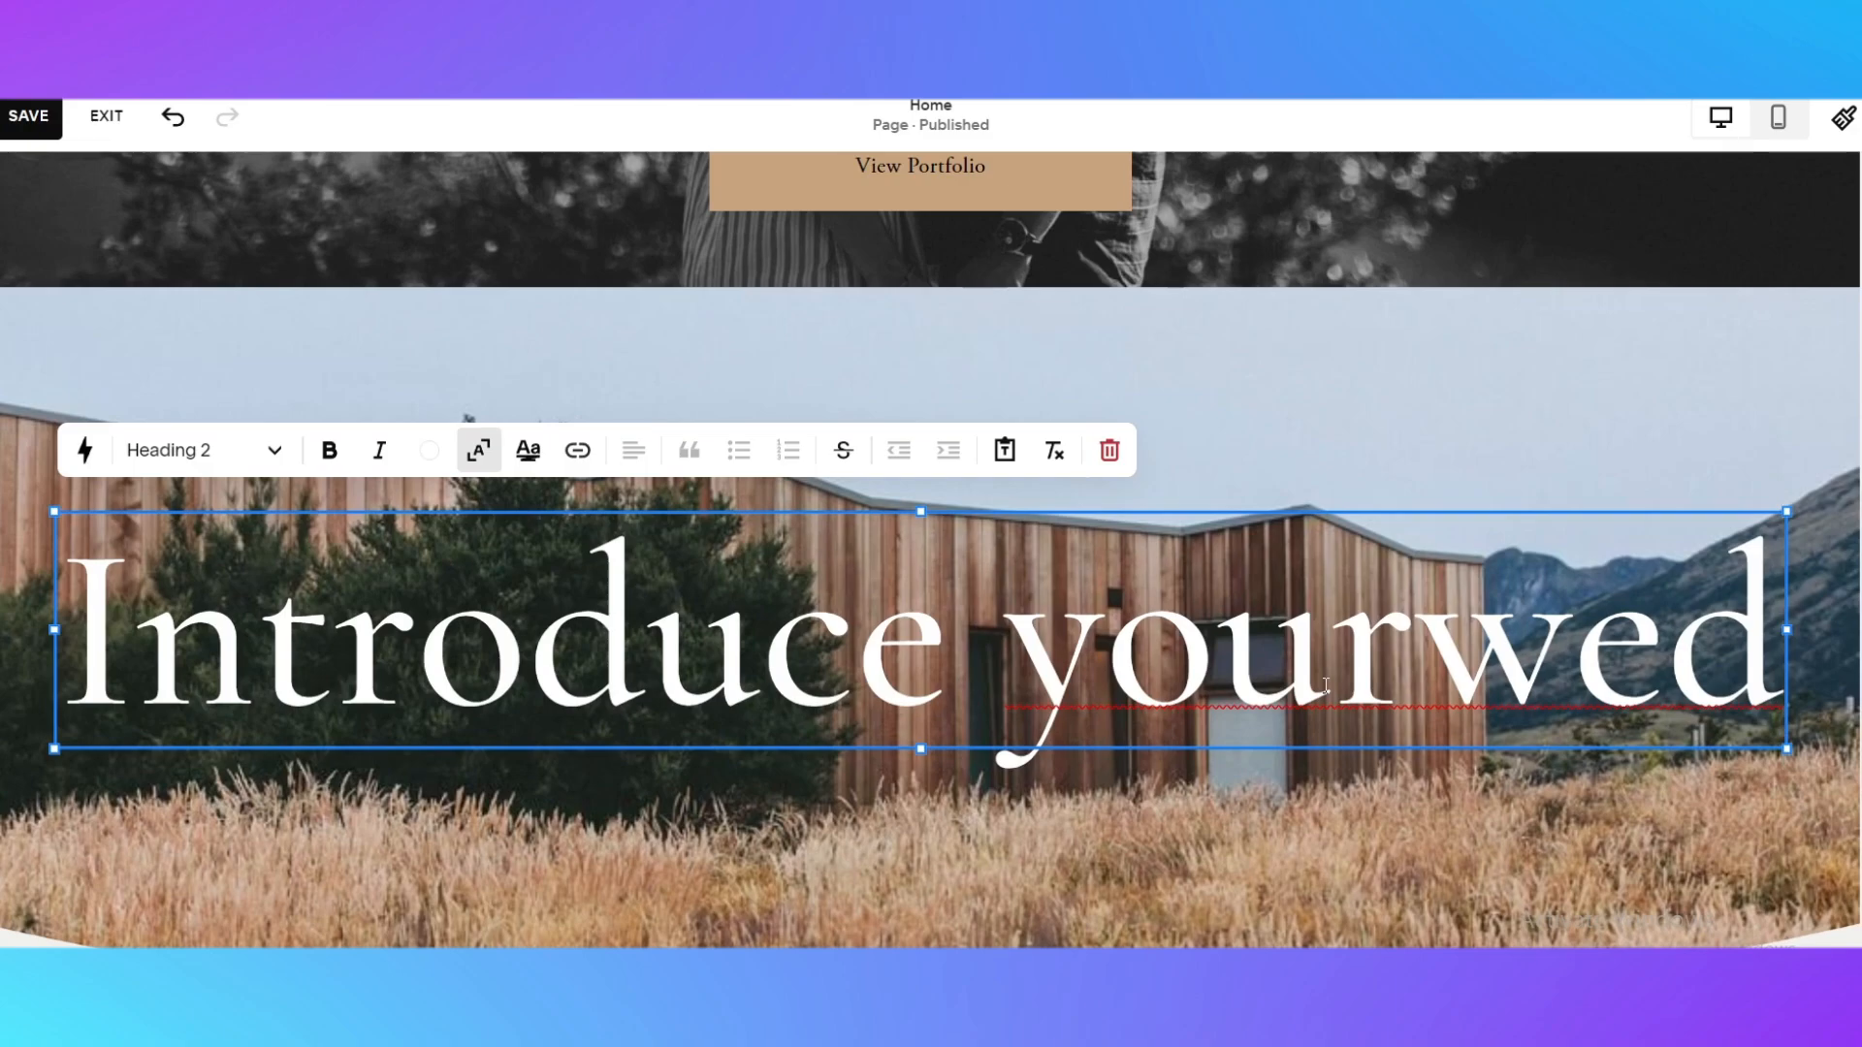
text(ing)
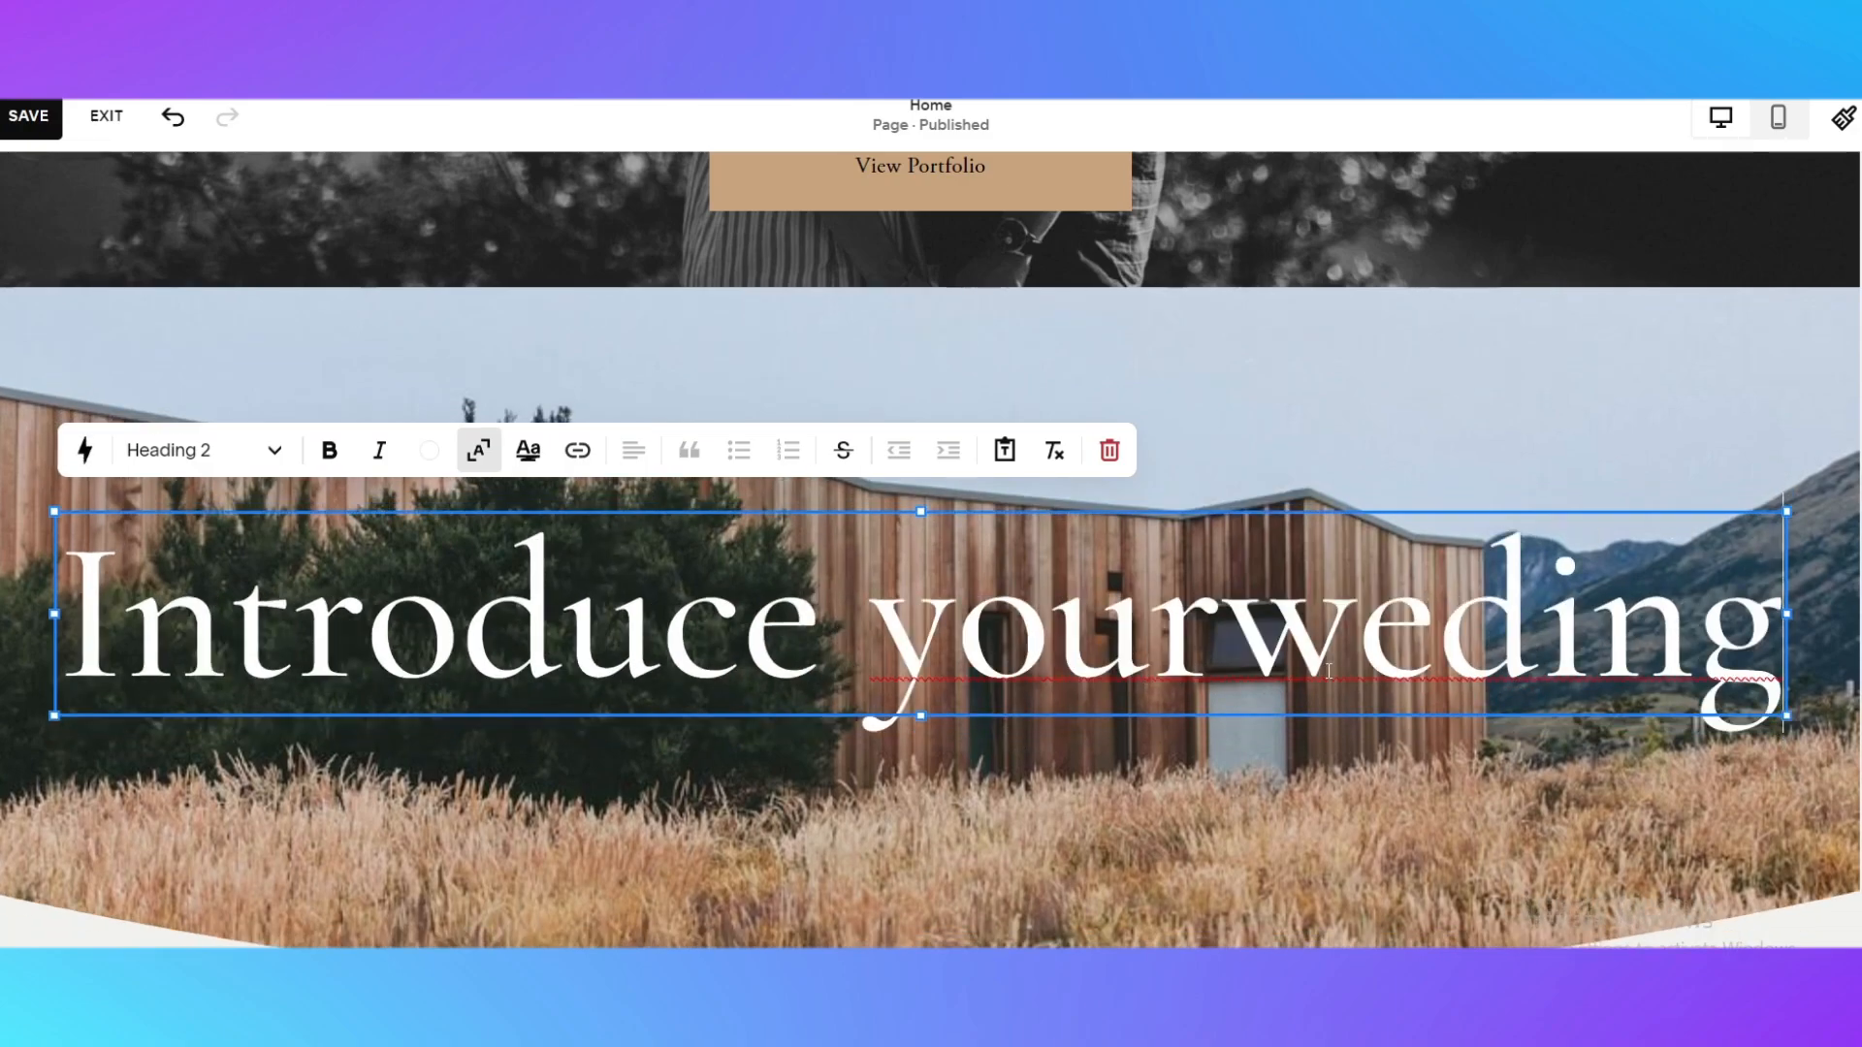
click(1219, 621)
click(1434, 635)
text(e)
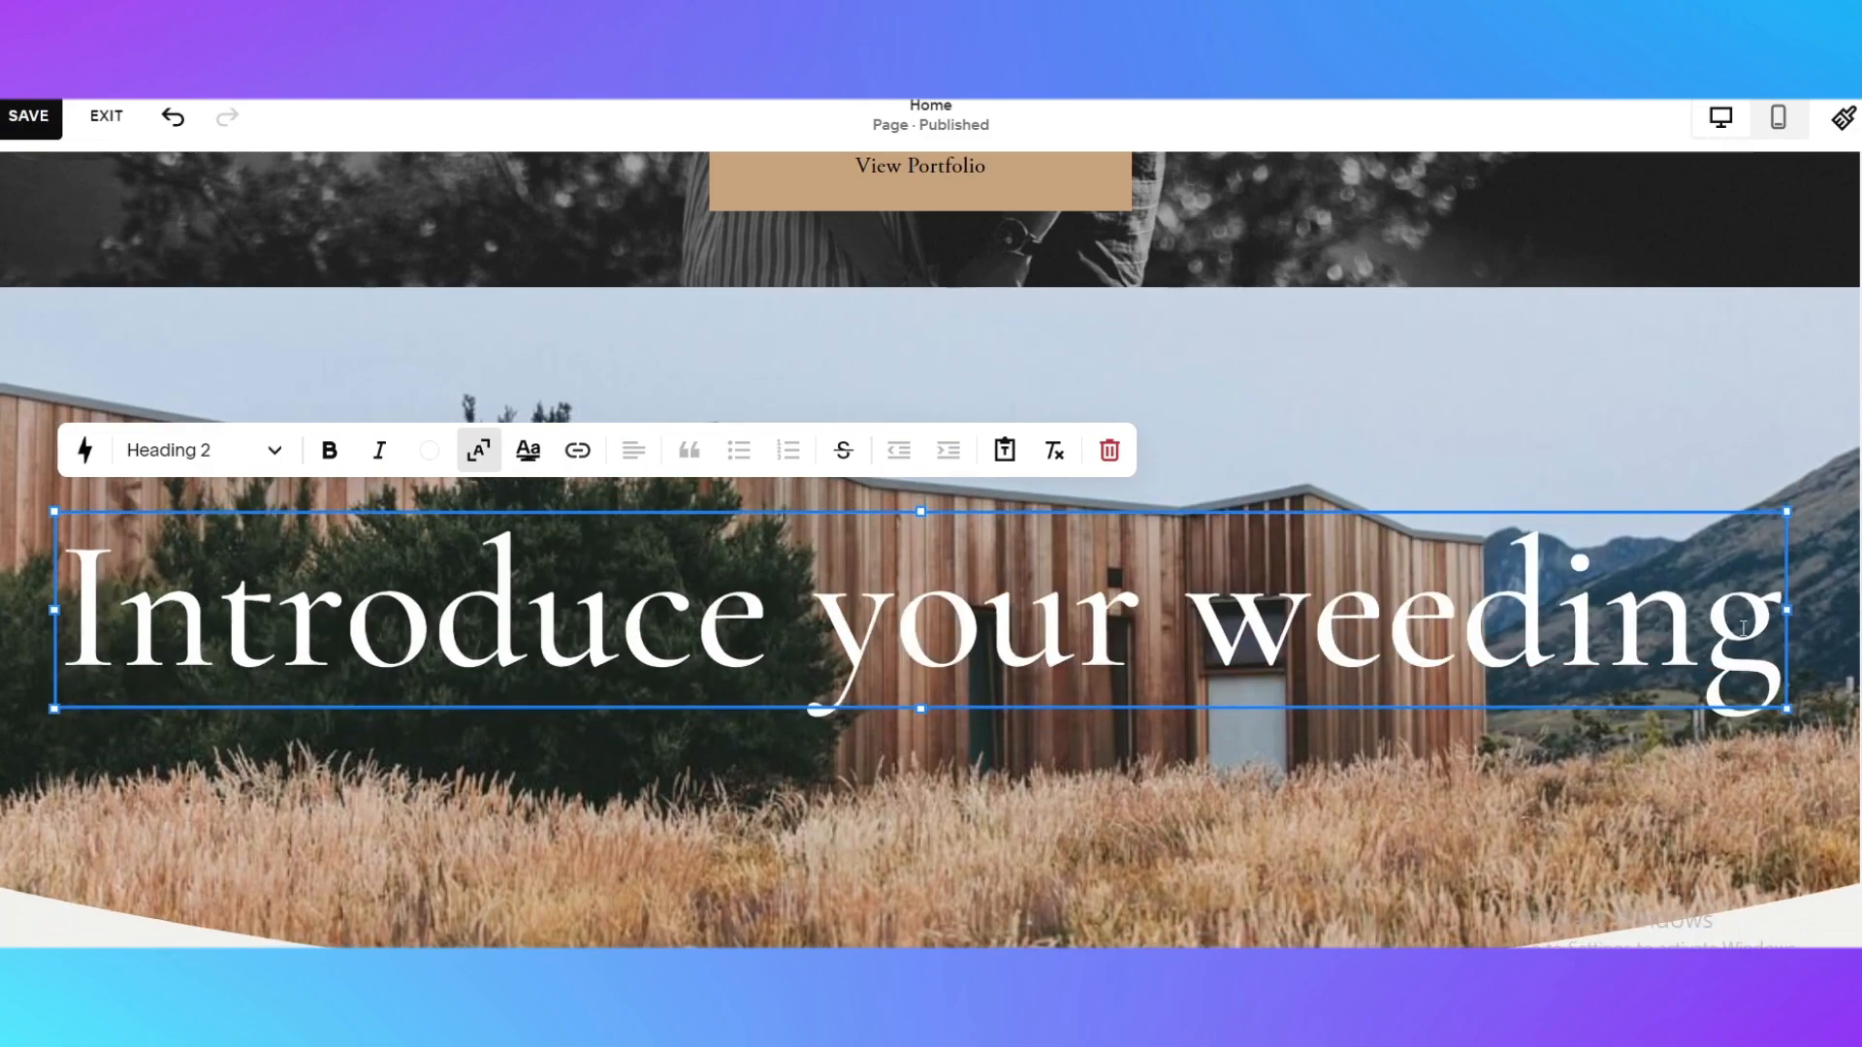
key(Escape)
Review the home page's header, hero section and edited intro section
scroll(1234, 791, down, 4)
scroll(1234, 791, up, 5)
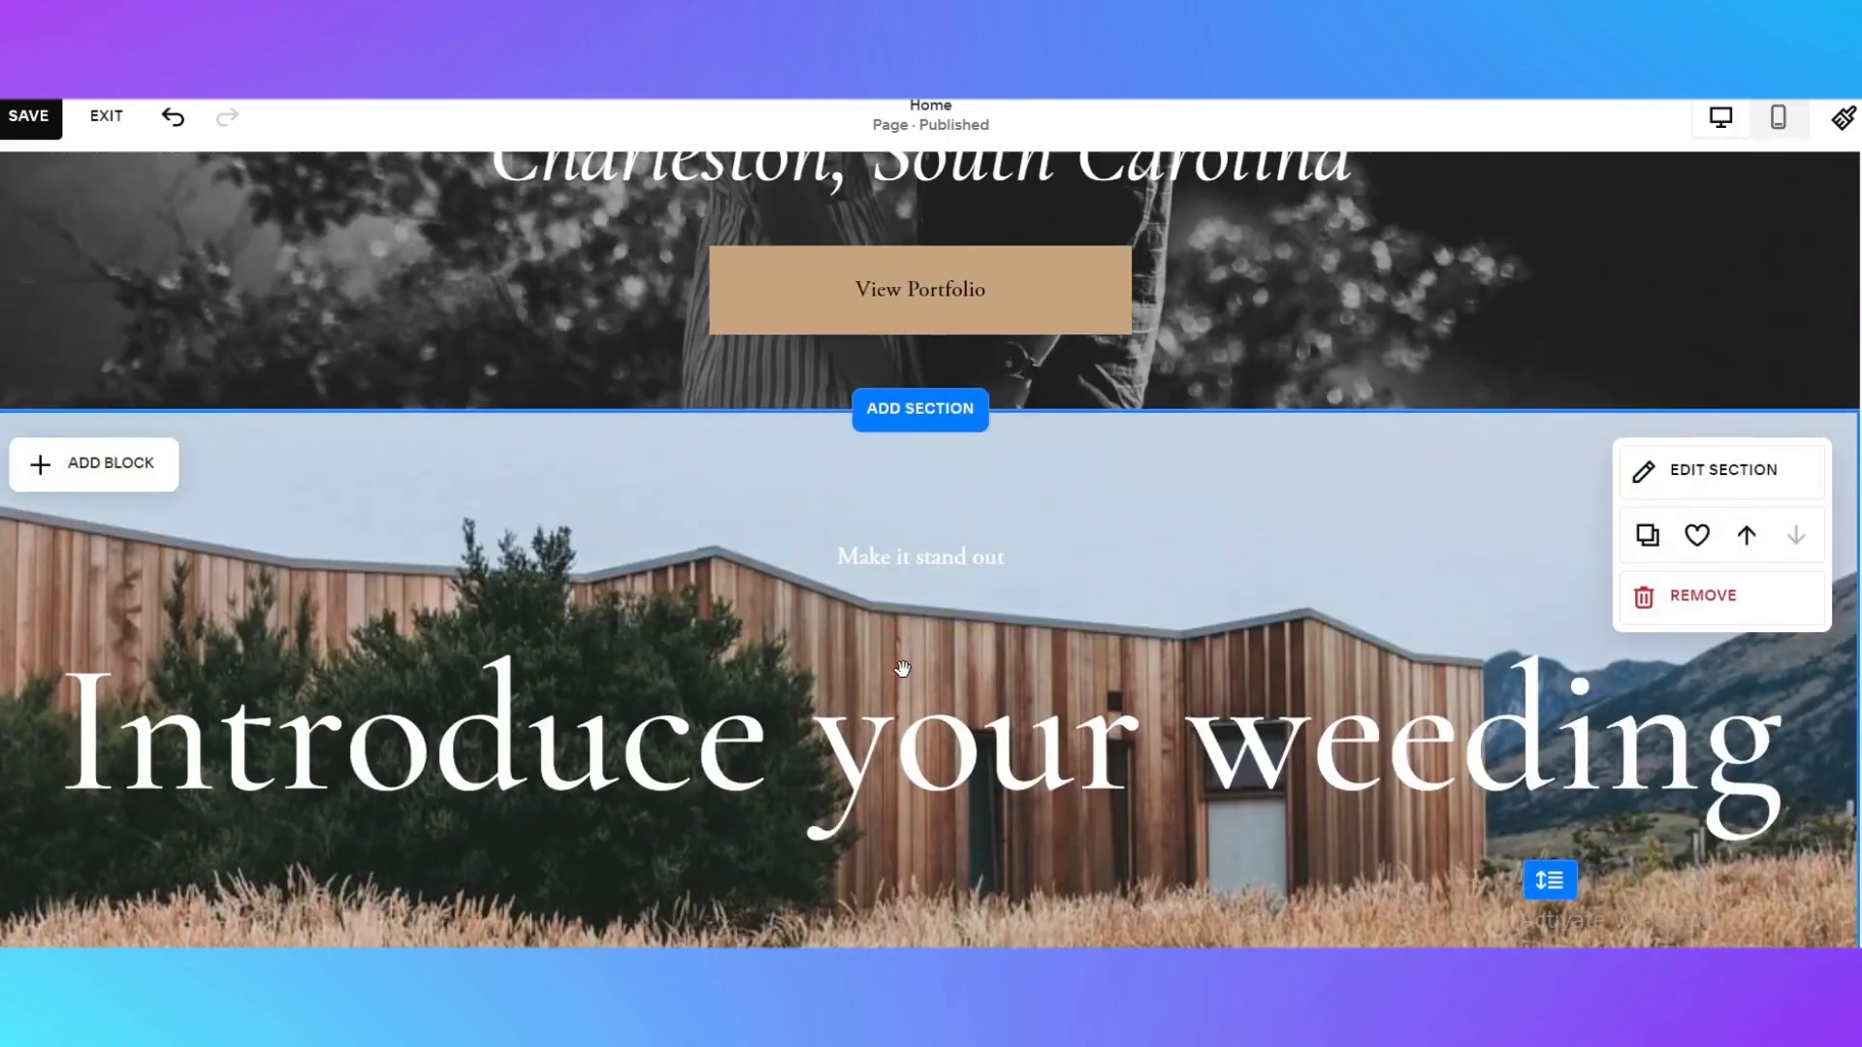
scroll(794, 552, down, 2)
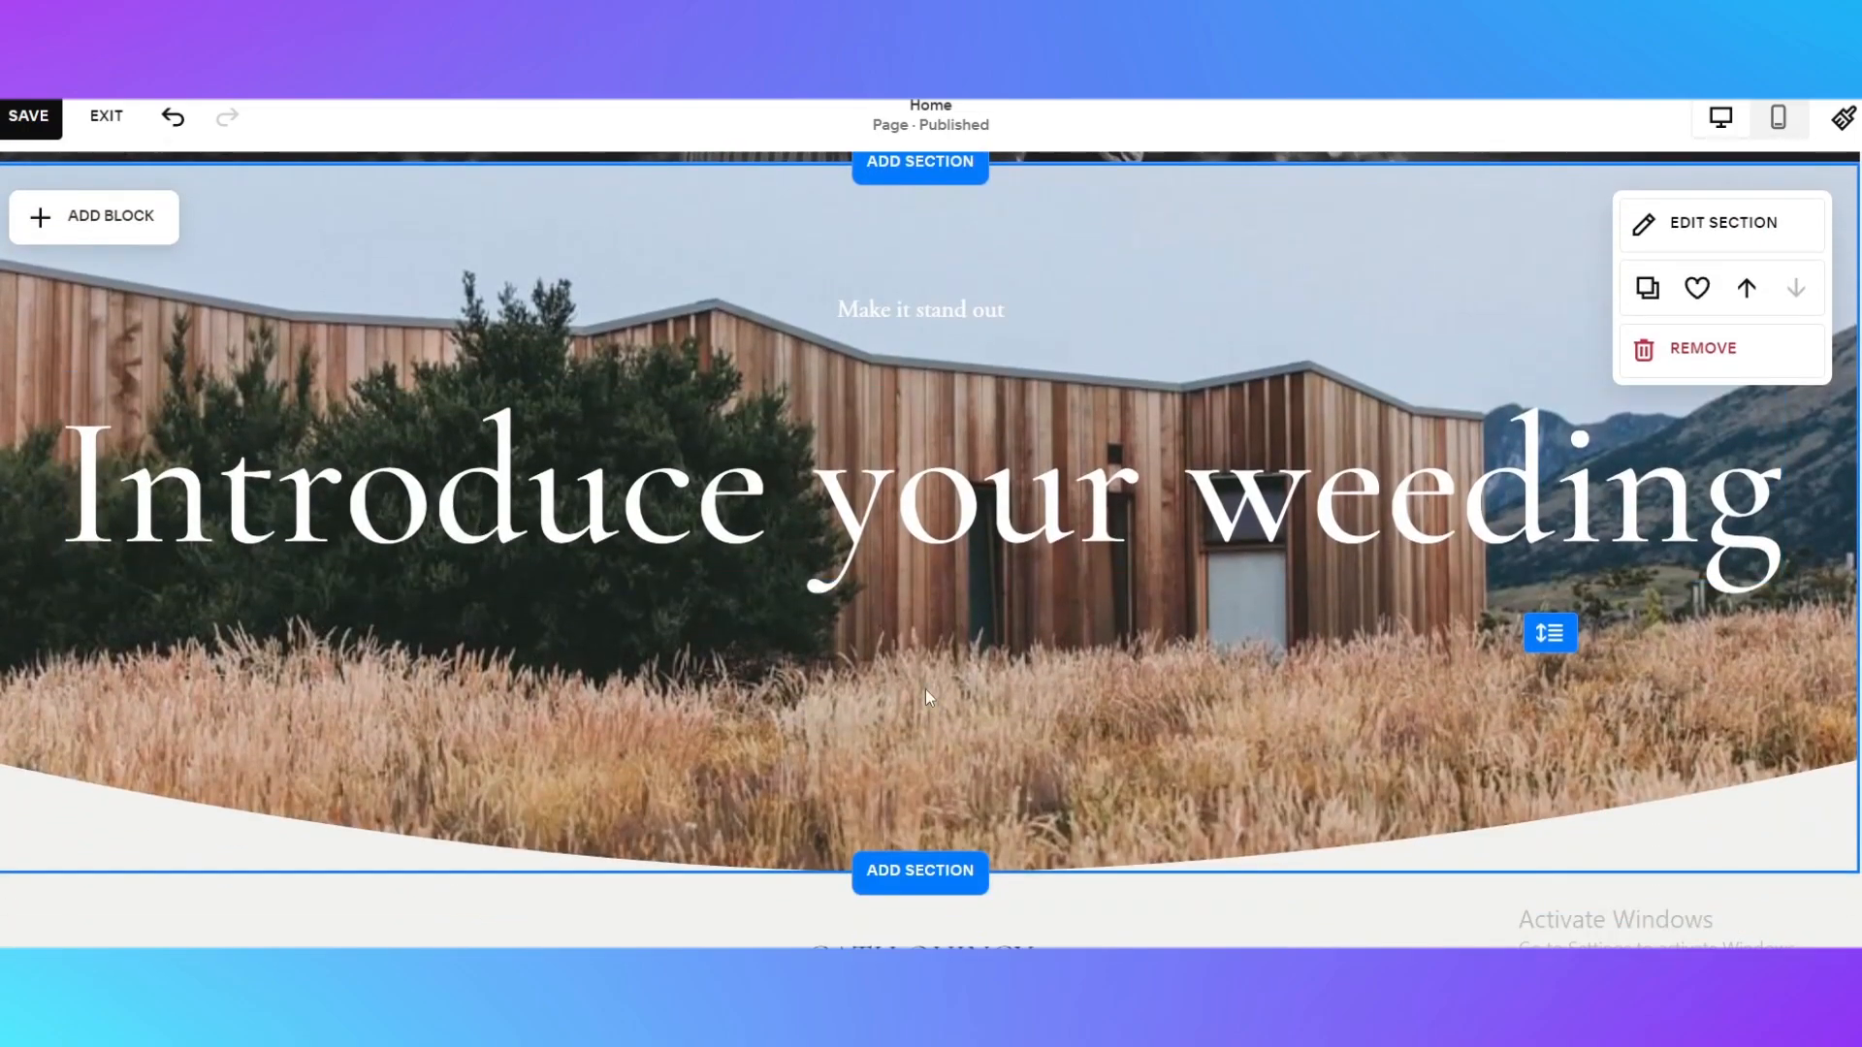
scroll(662, 504, up, 10)
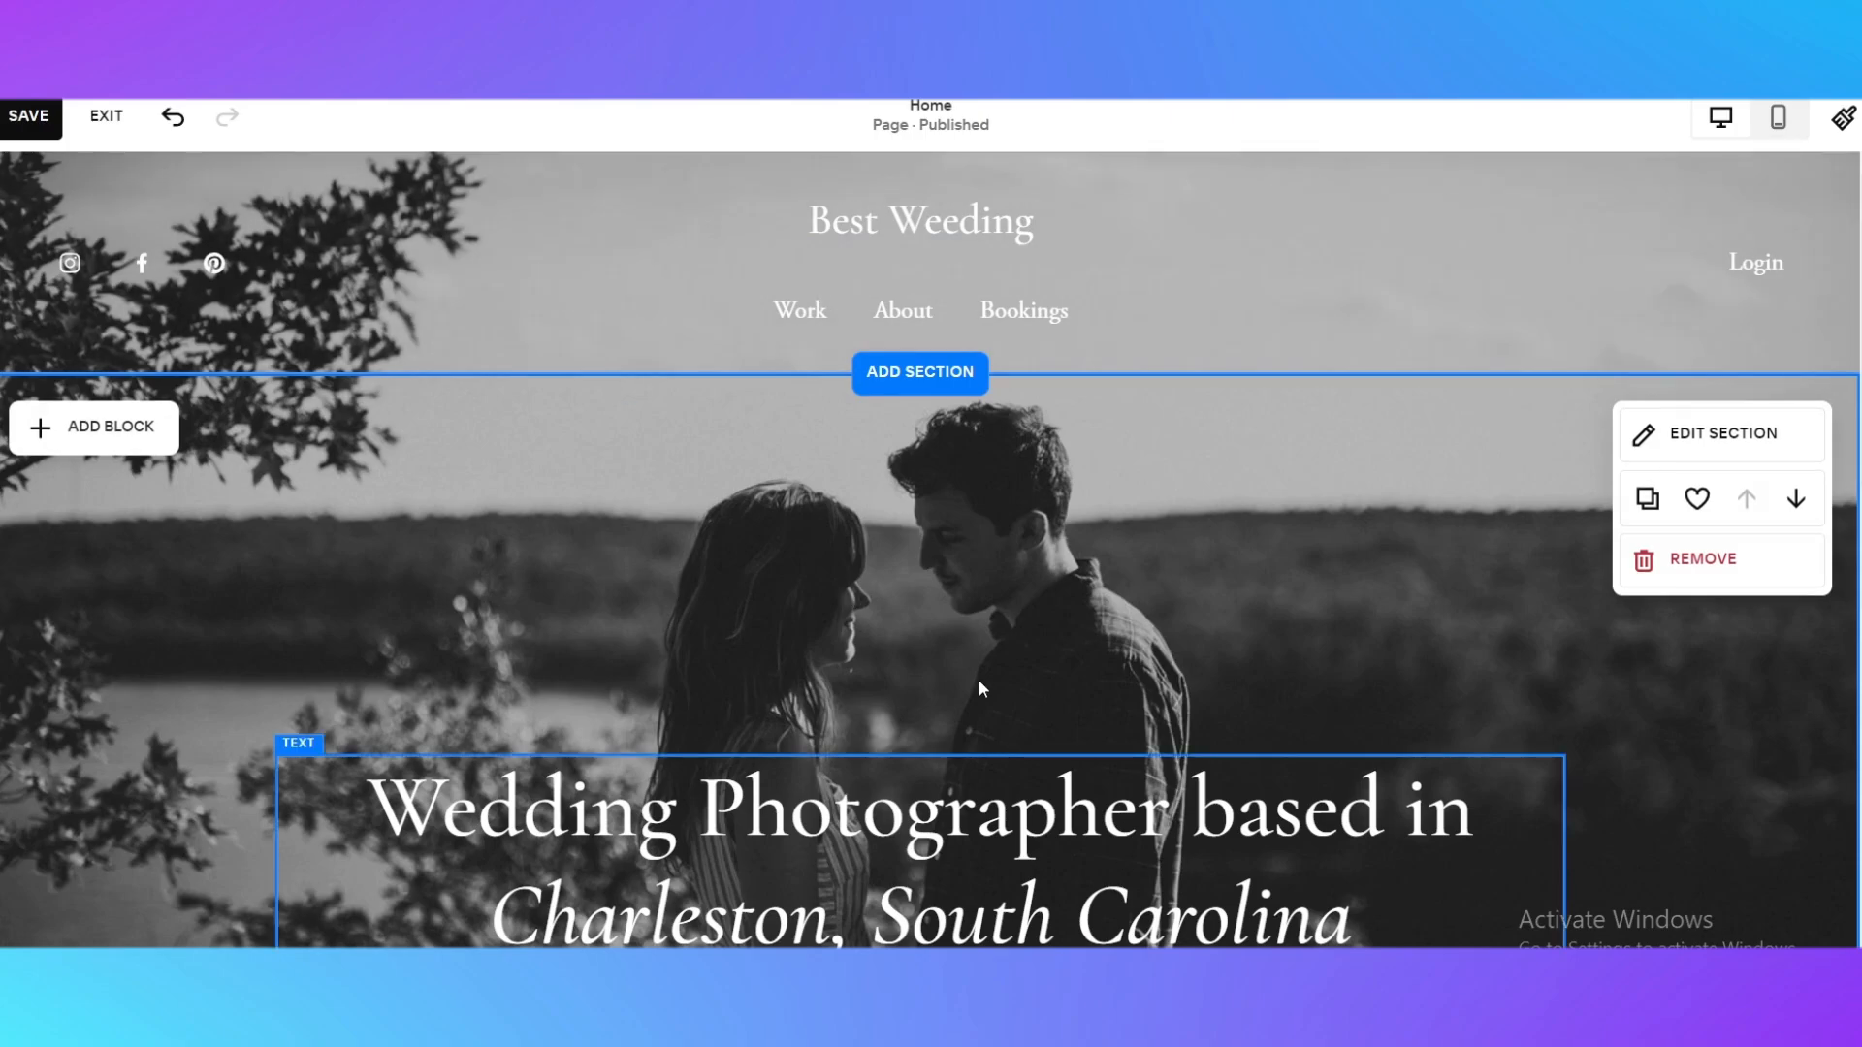
scroll(1028, 452, down, 3)
scroll(1004, 438, up, 2)
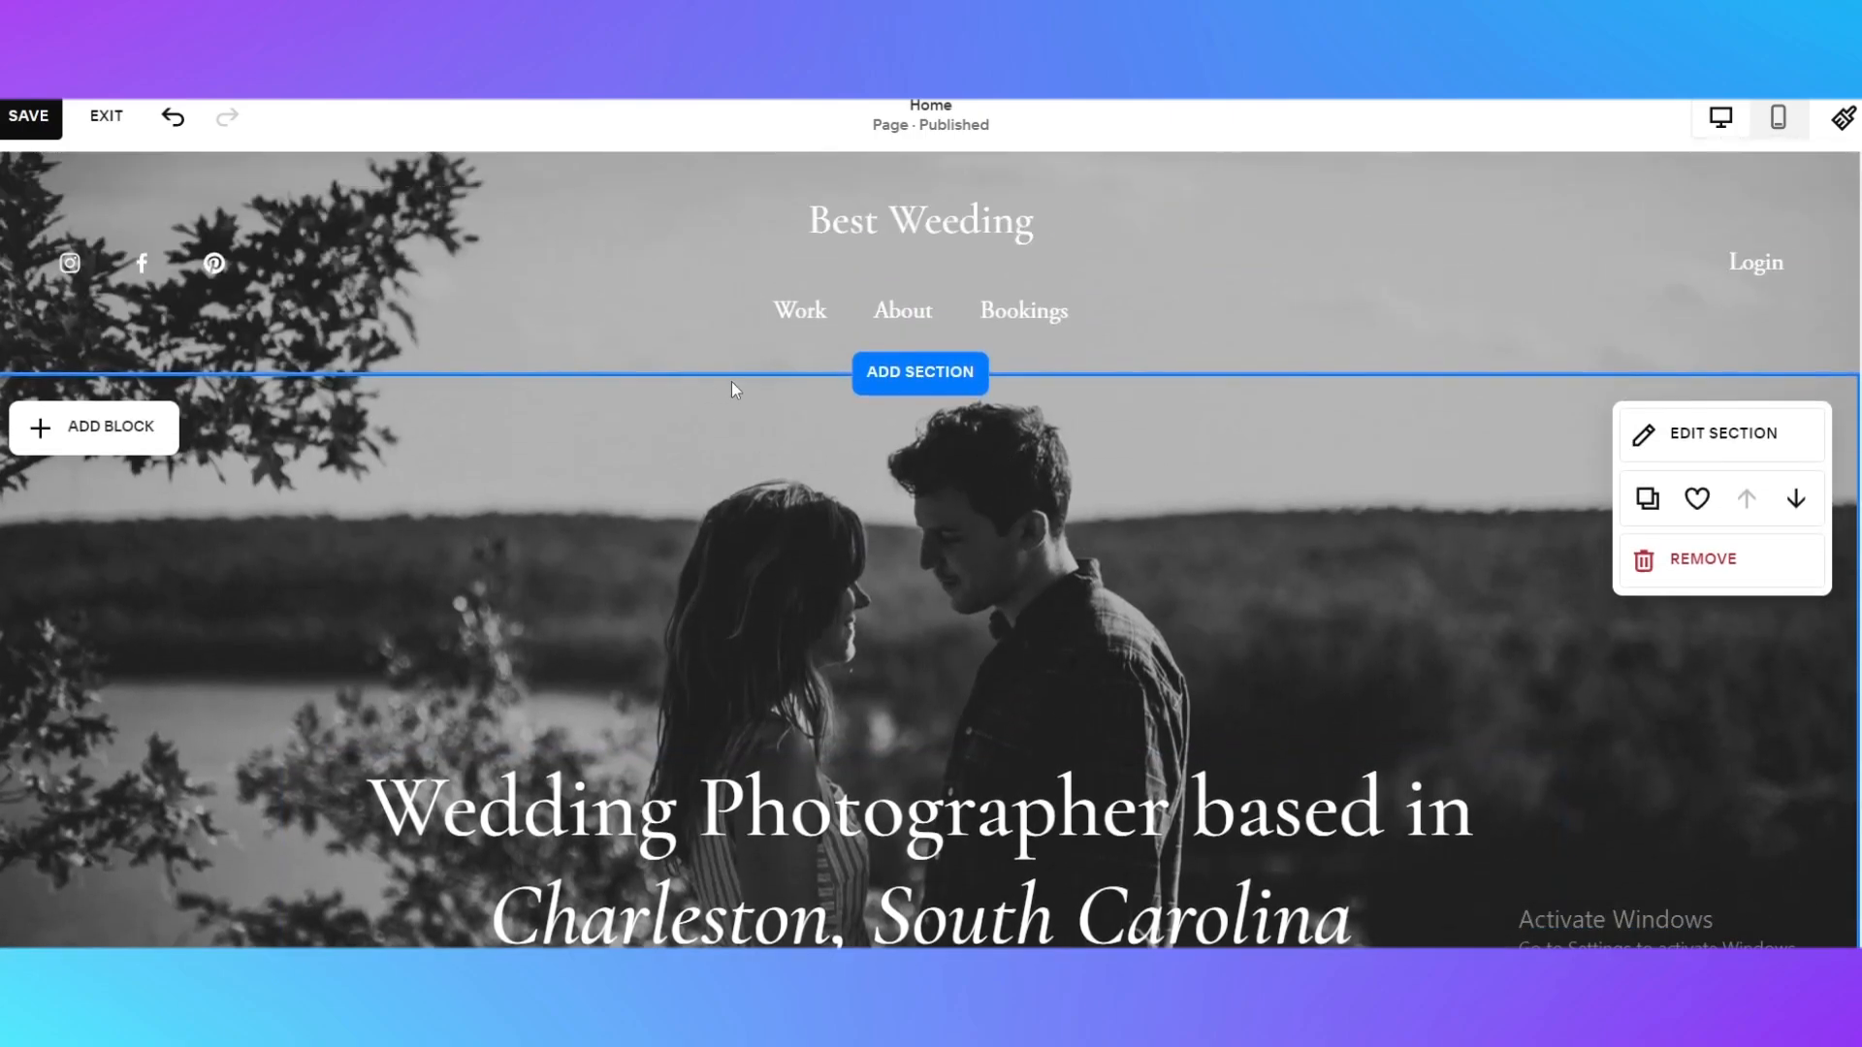
scroll(732, 381, down, 3)
scroll(1131, 641, up, 3)
scroll(1131, 642, down, 3)
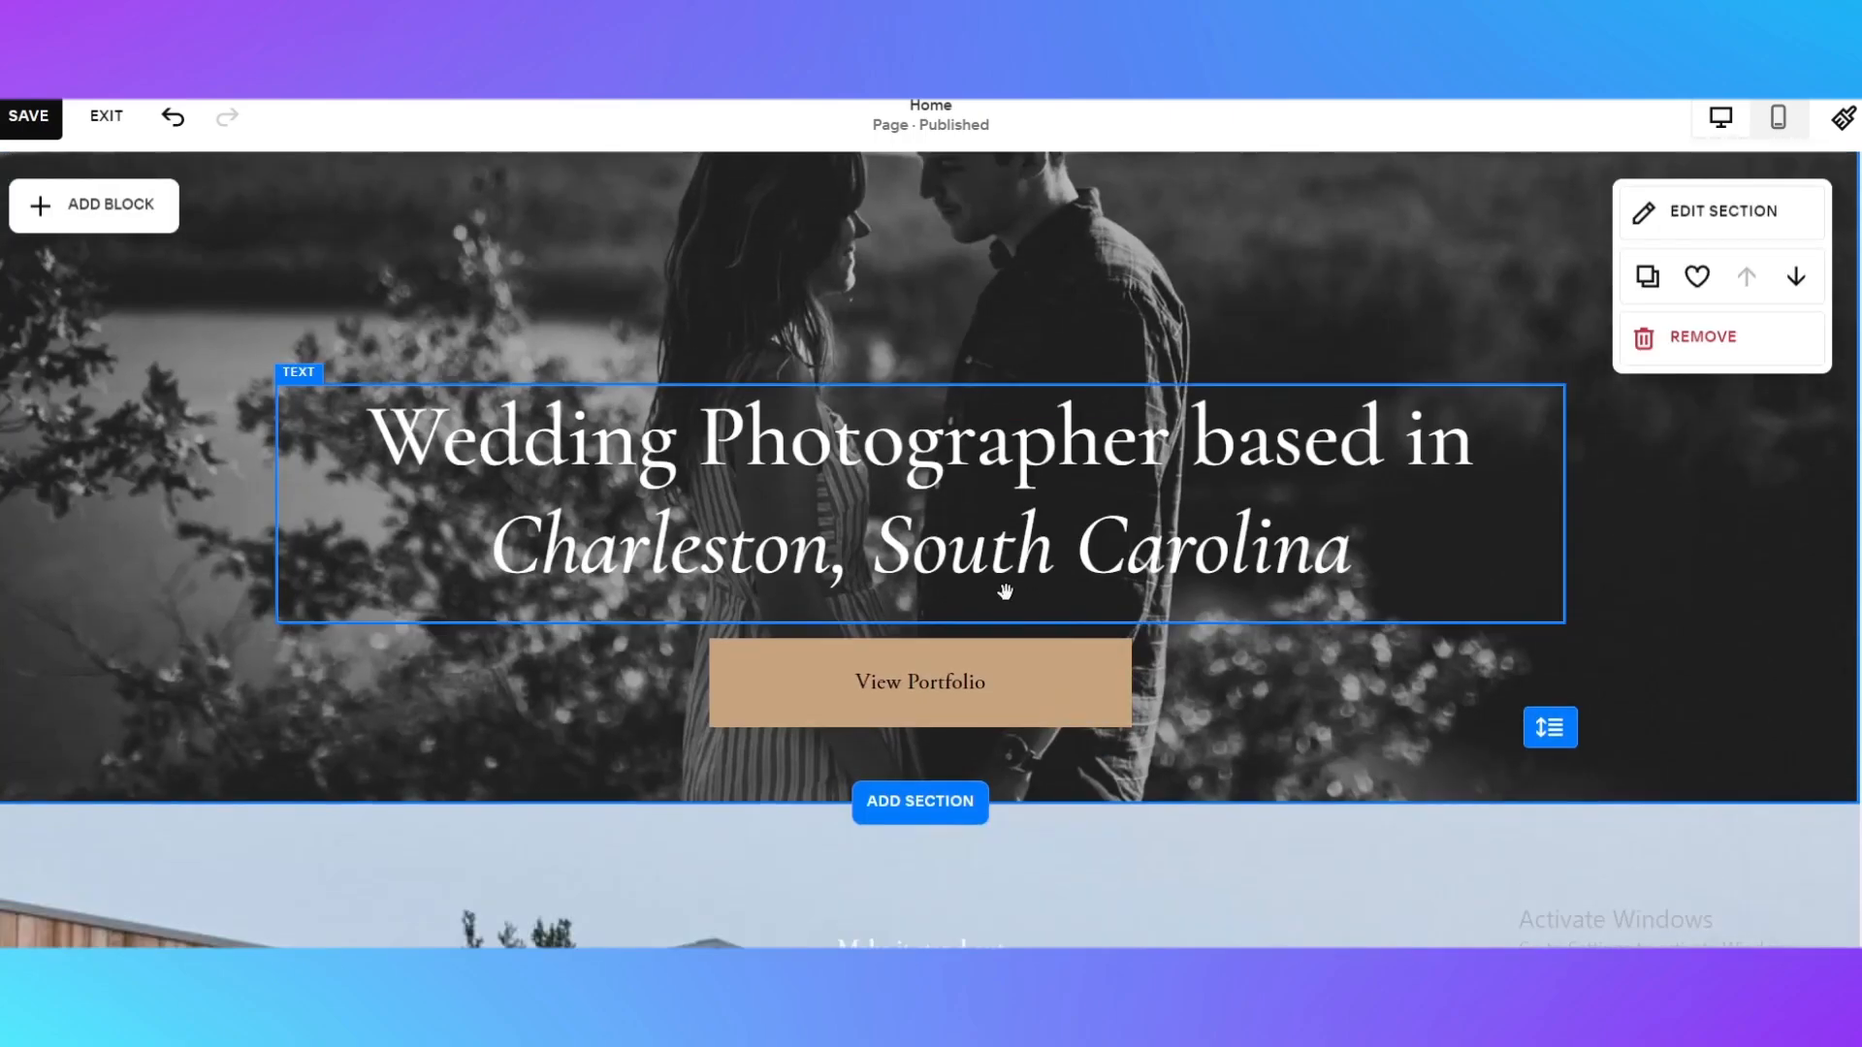
View the available style options for the hero section's View Portfolio button
click(846, 669)
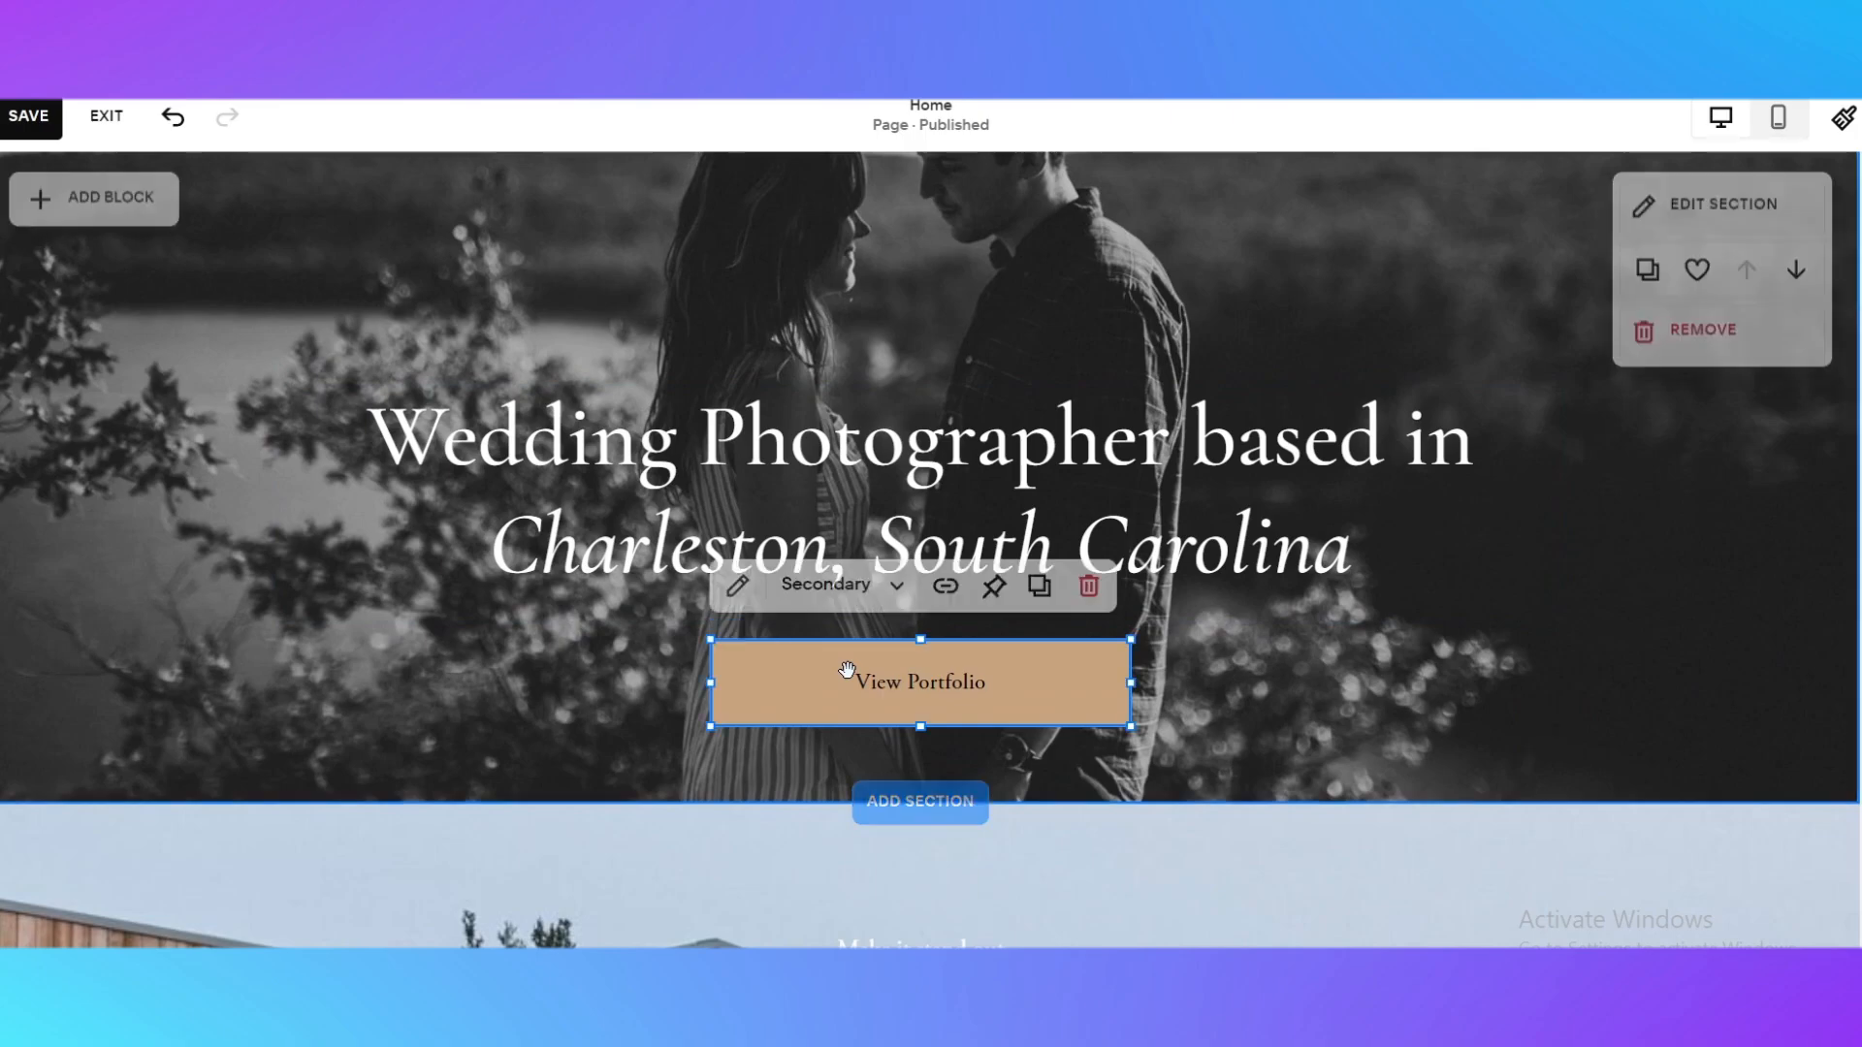
click(866, 585)
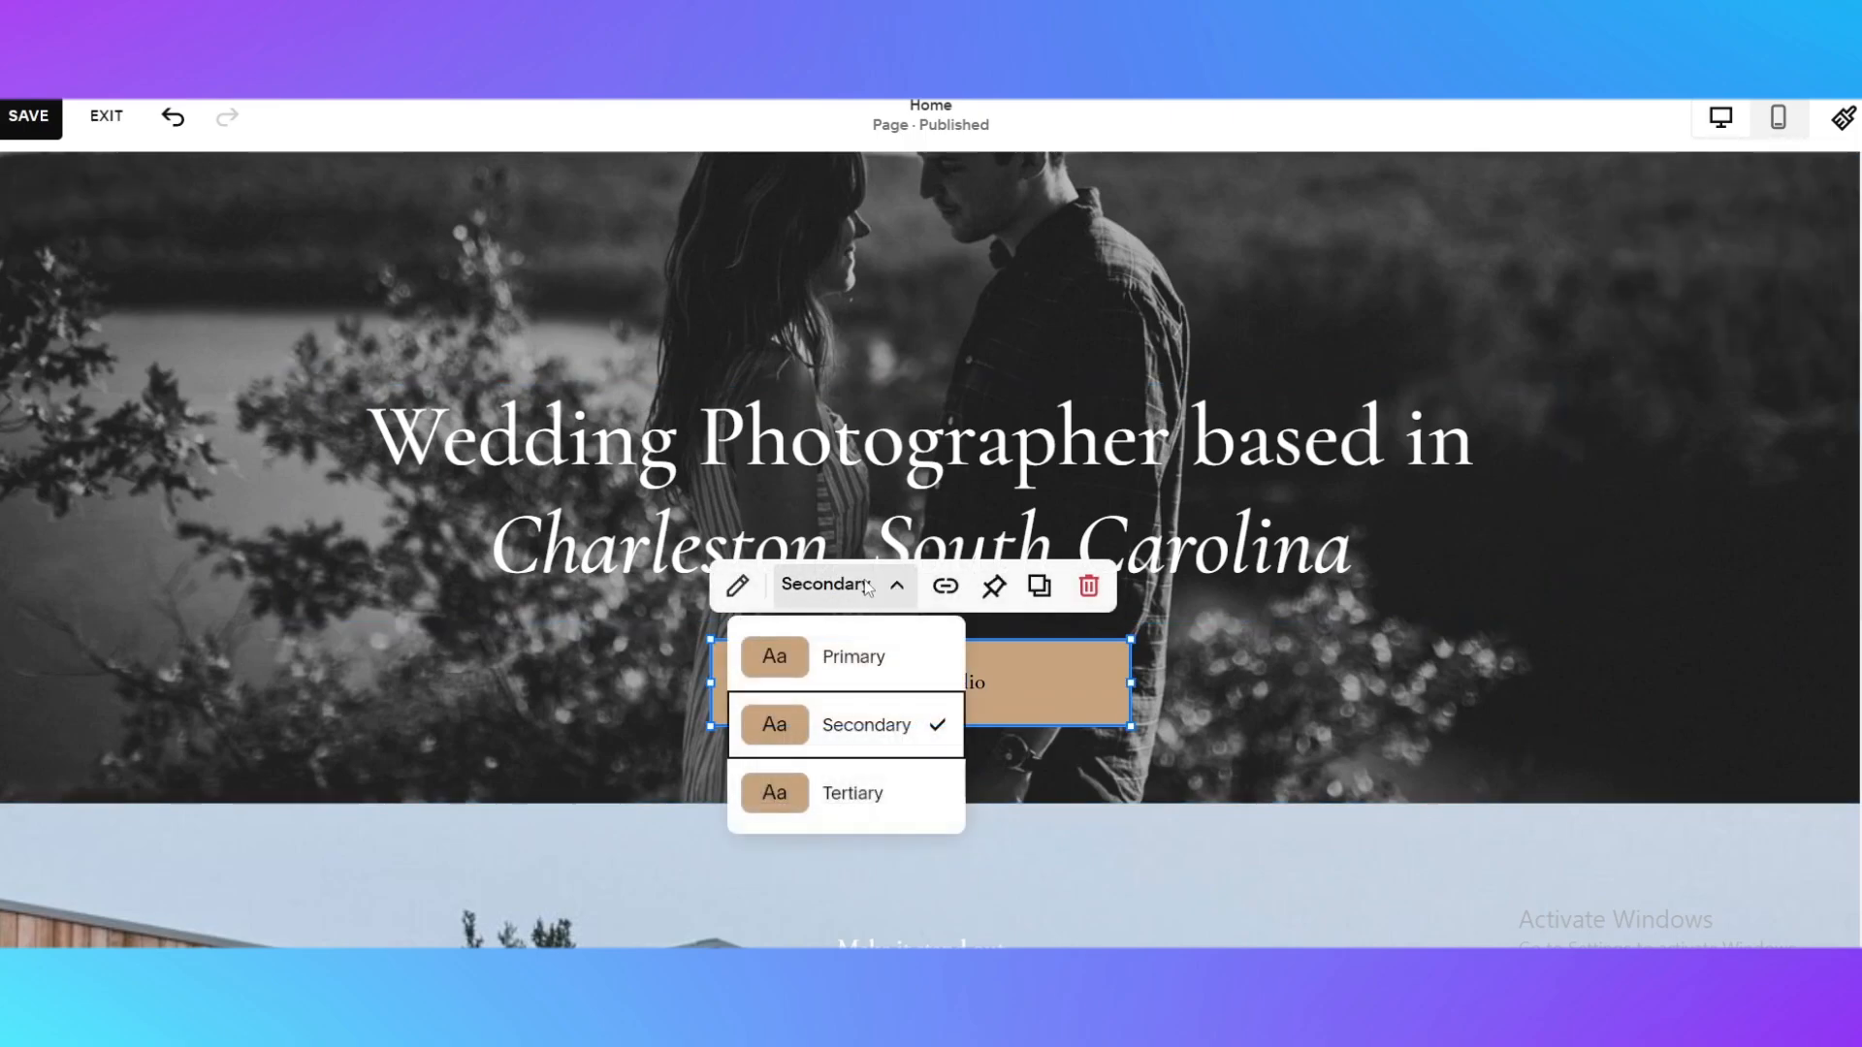
click(869, 588)
Open the block list for the hero section and examine its Basic, Business, Integrations, Filters & Lists and Premium blocks
scroll(1493, 602, up, 1)
scroll(1482, 625, up, 2)
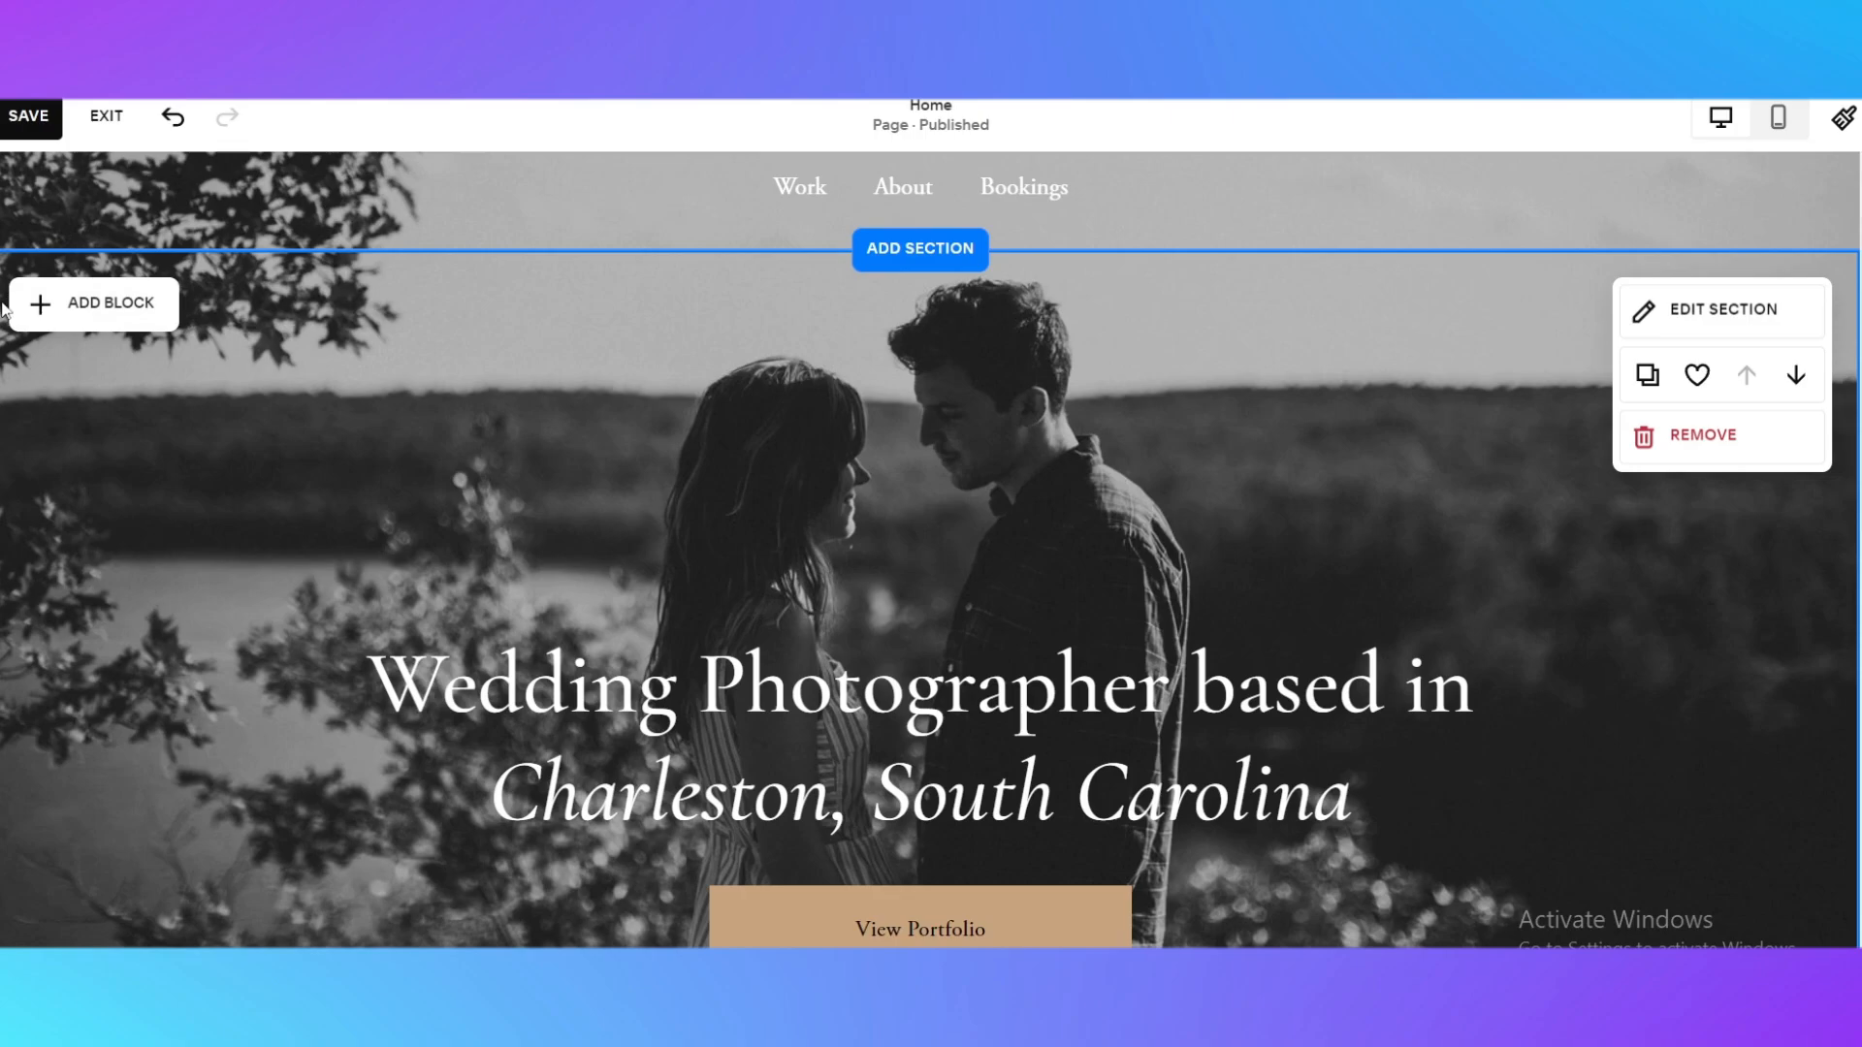
click(38, 304)
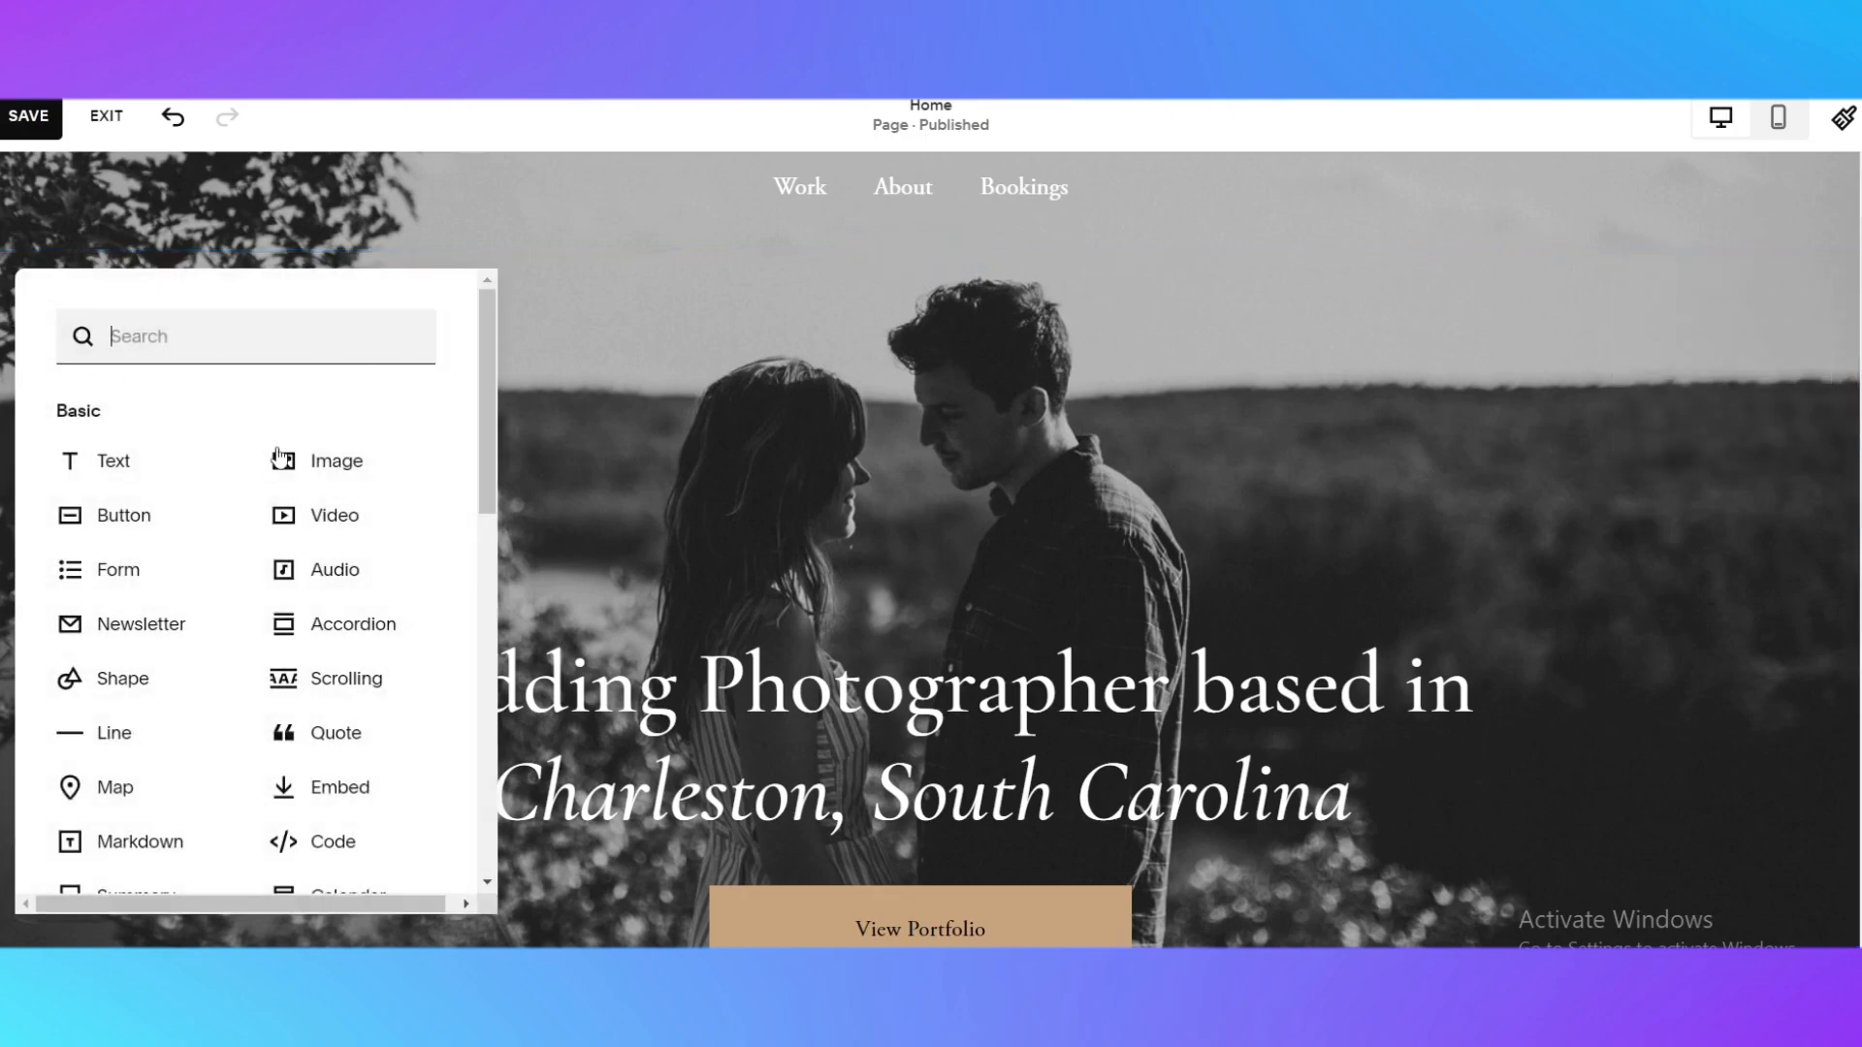
scroll(162, 465, down, 4)
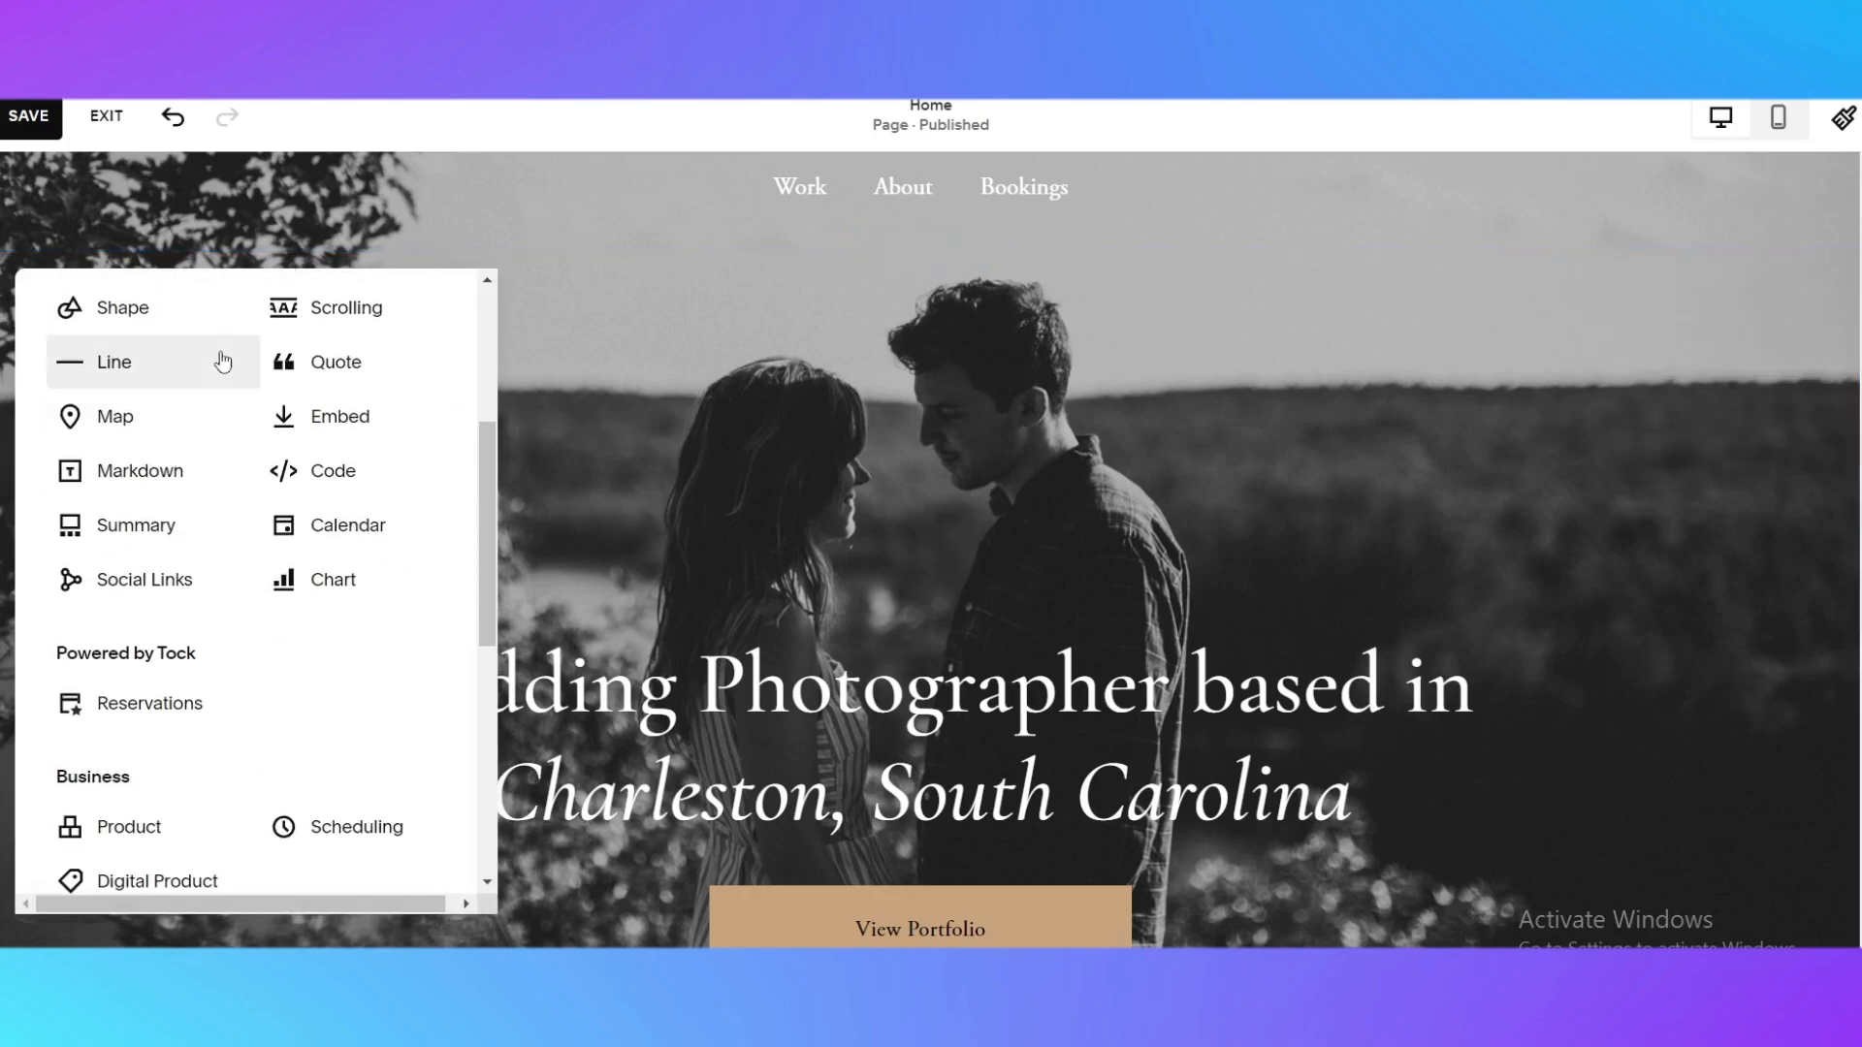
scroll(238, 437, up, 4)
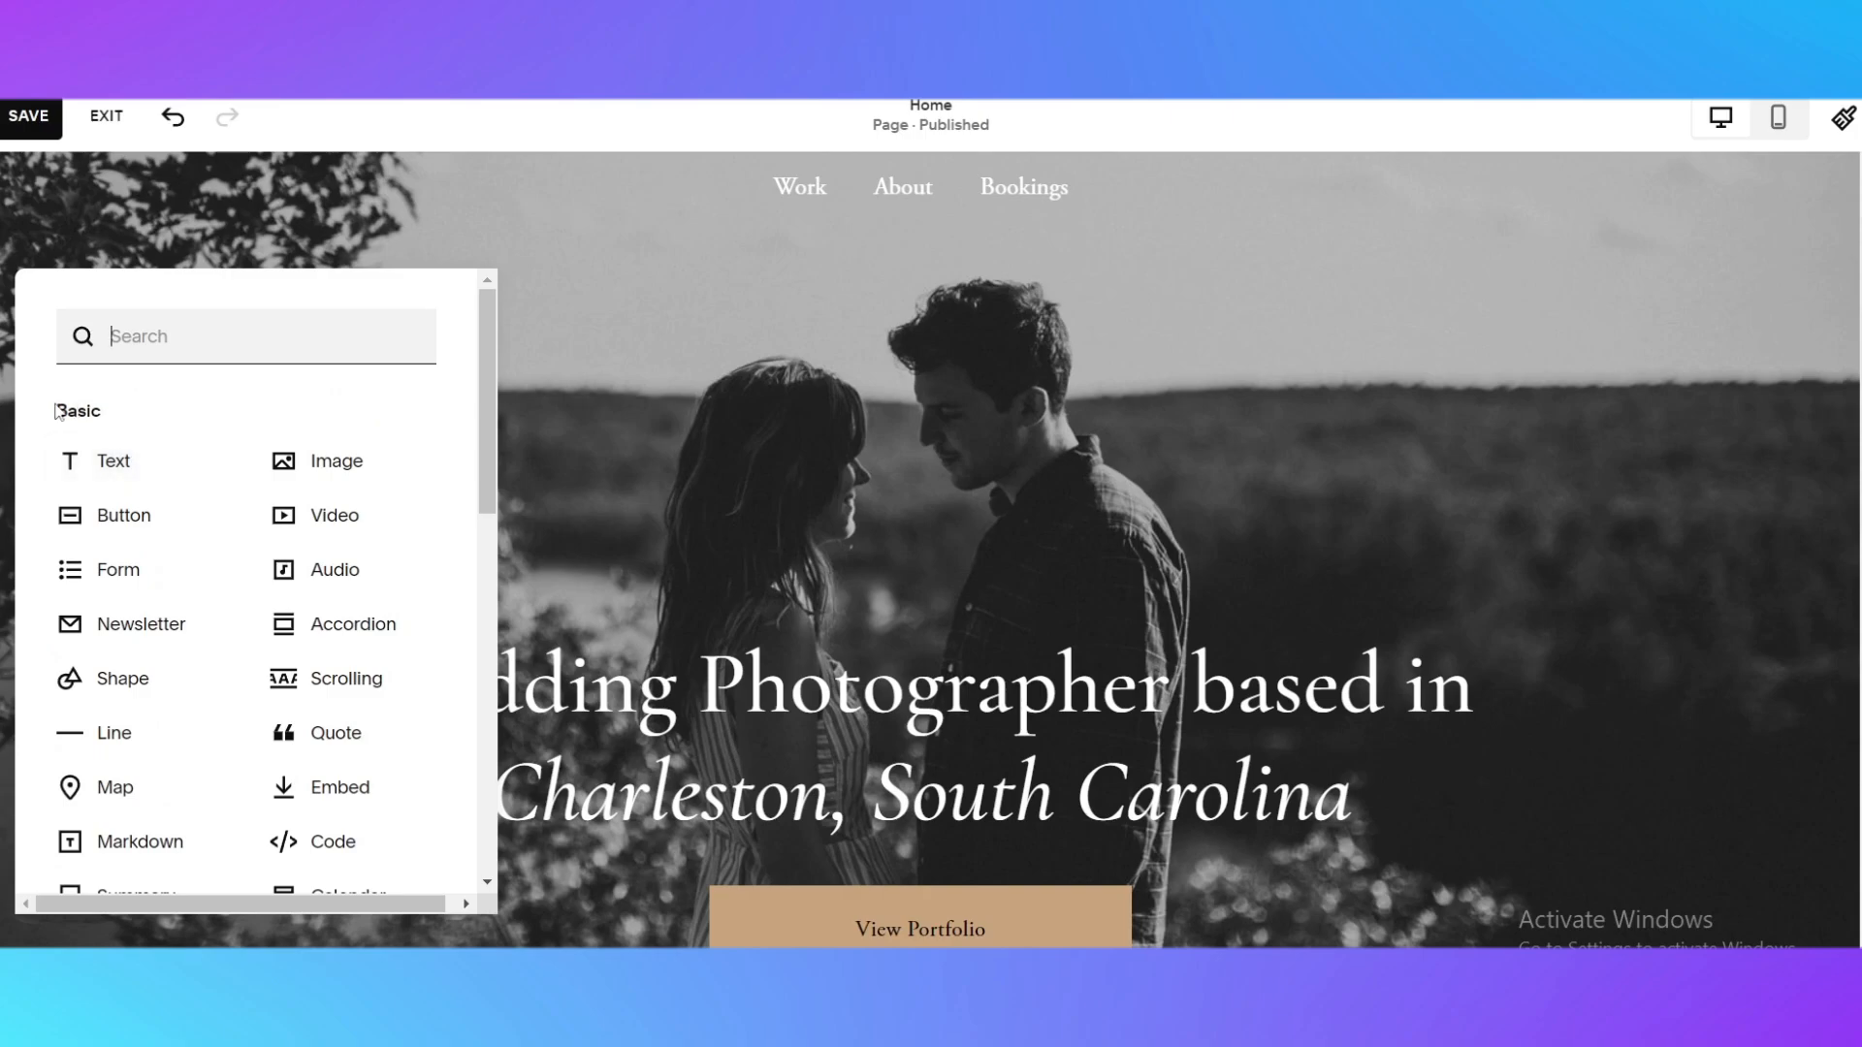
drag(49, 412, 123, 423)
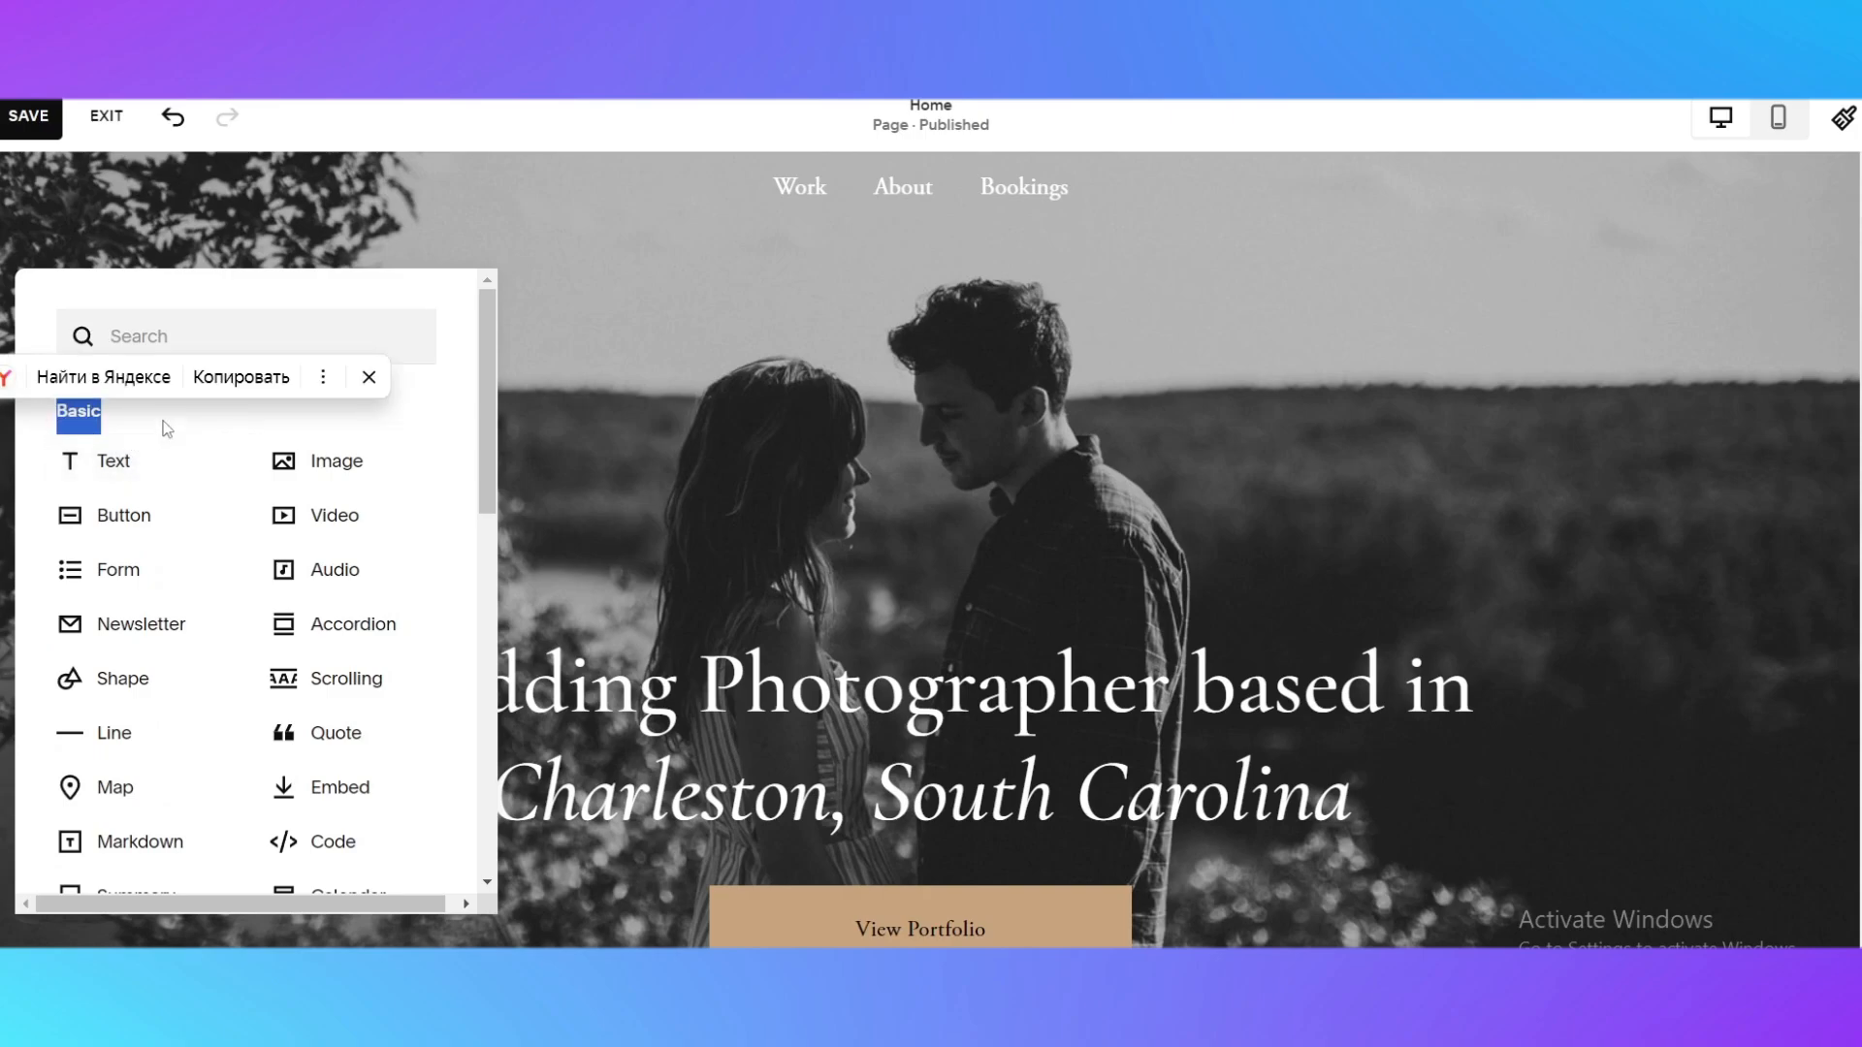
click(132, 444)
scroll(113, 594, down, 1)
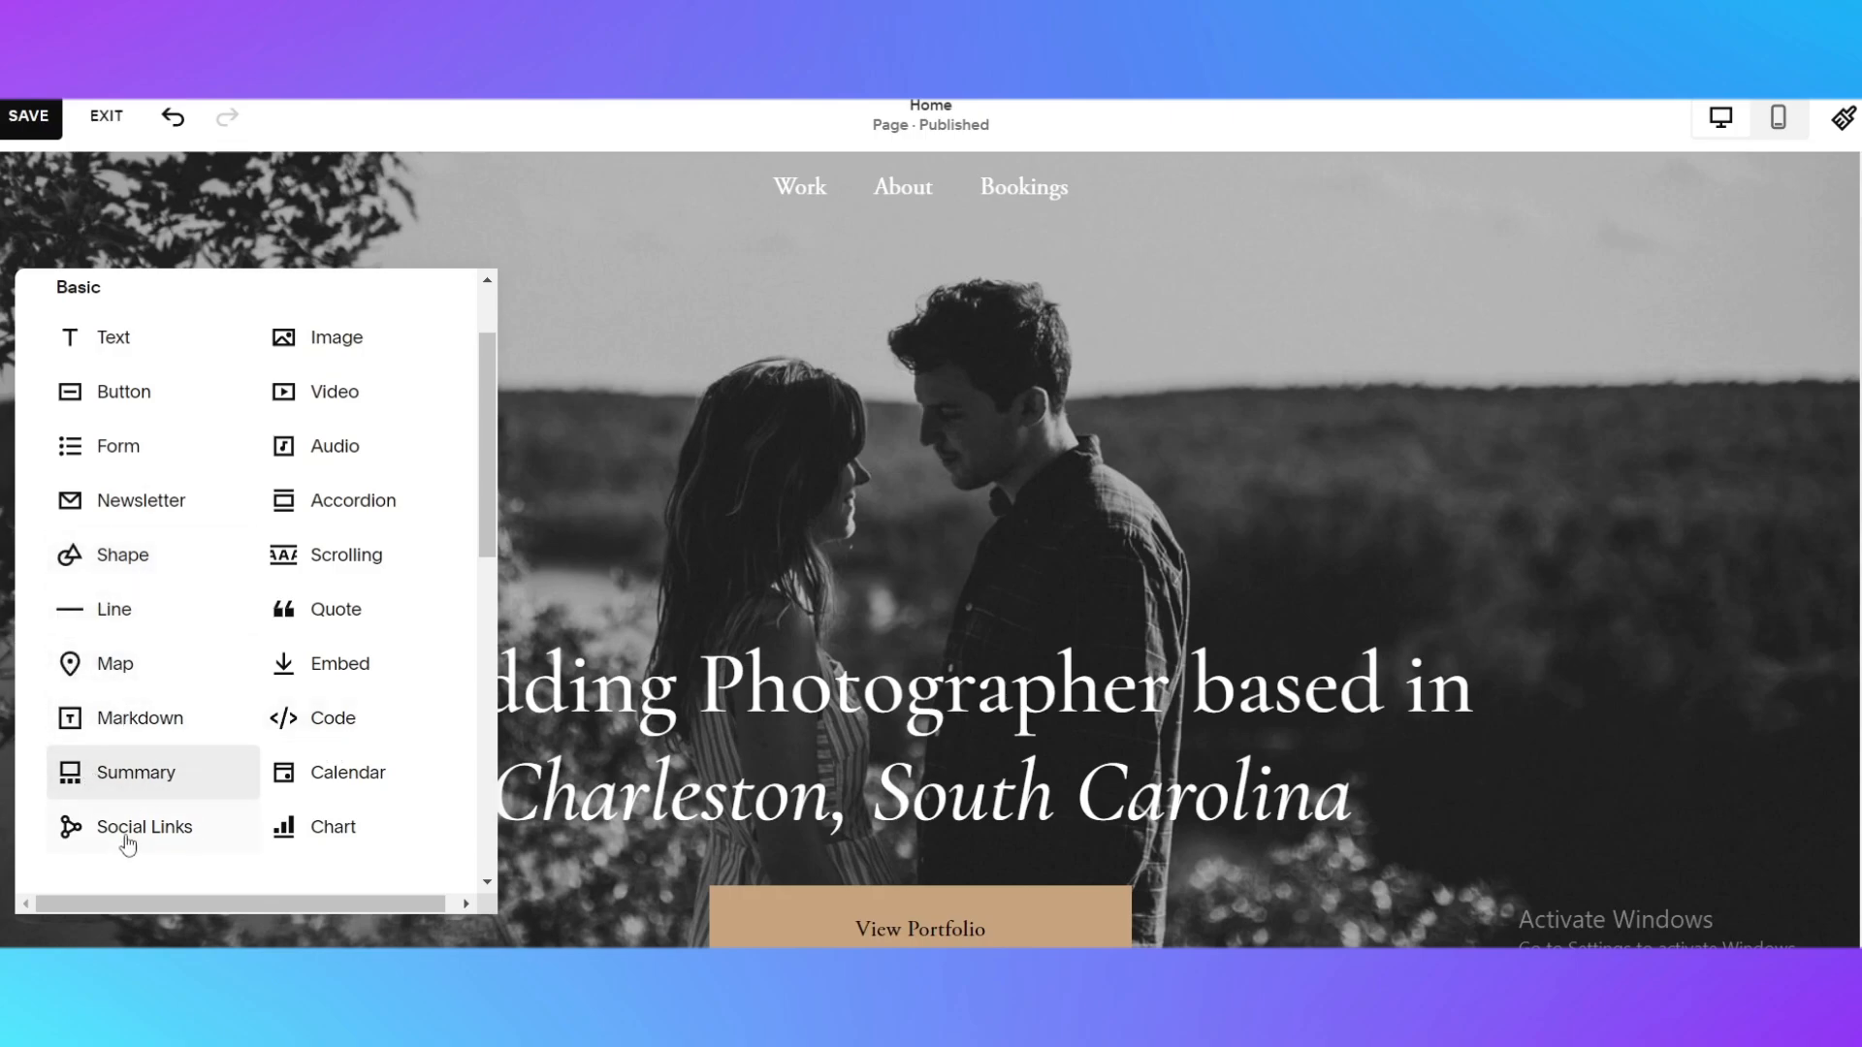
scroll(311, 491, up, 1)
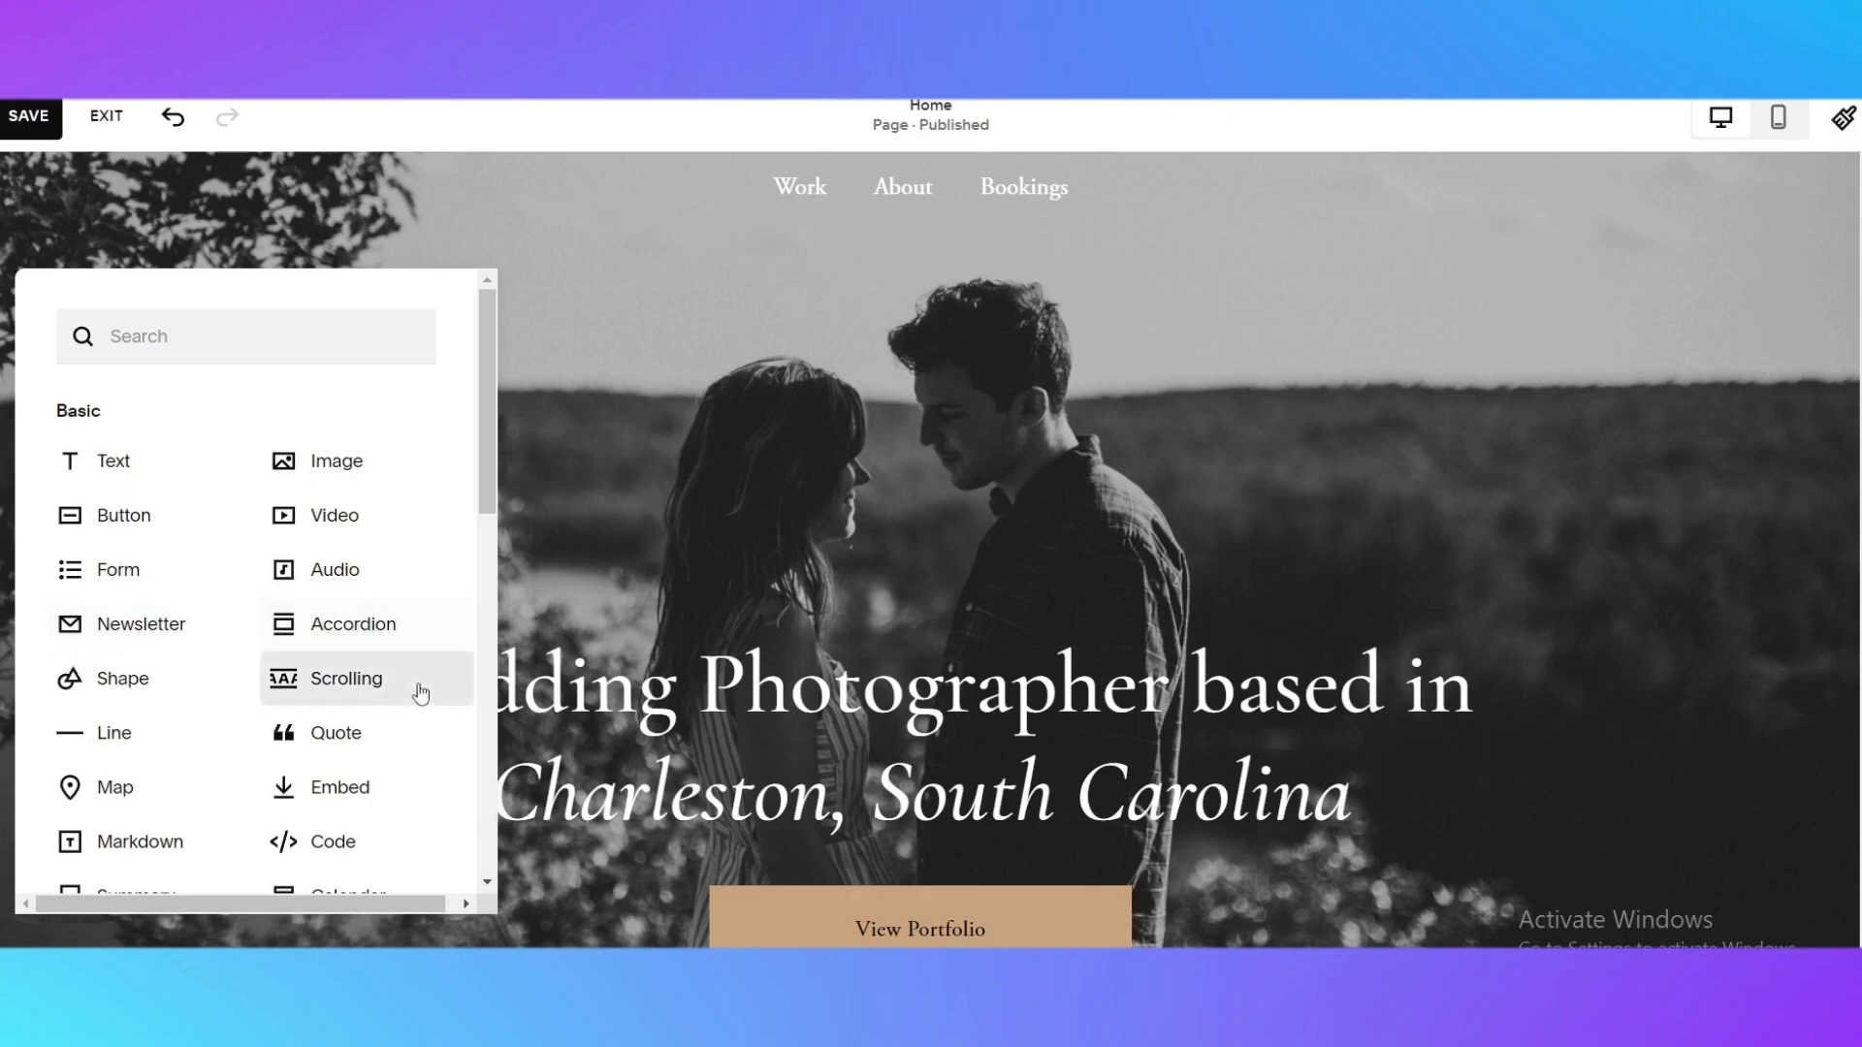
scroll(448, 775, down, 1)
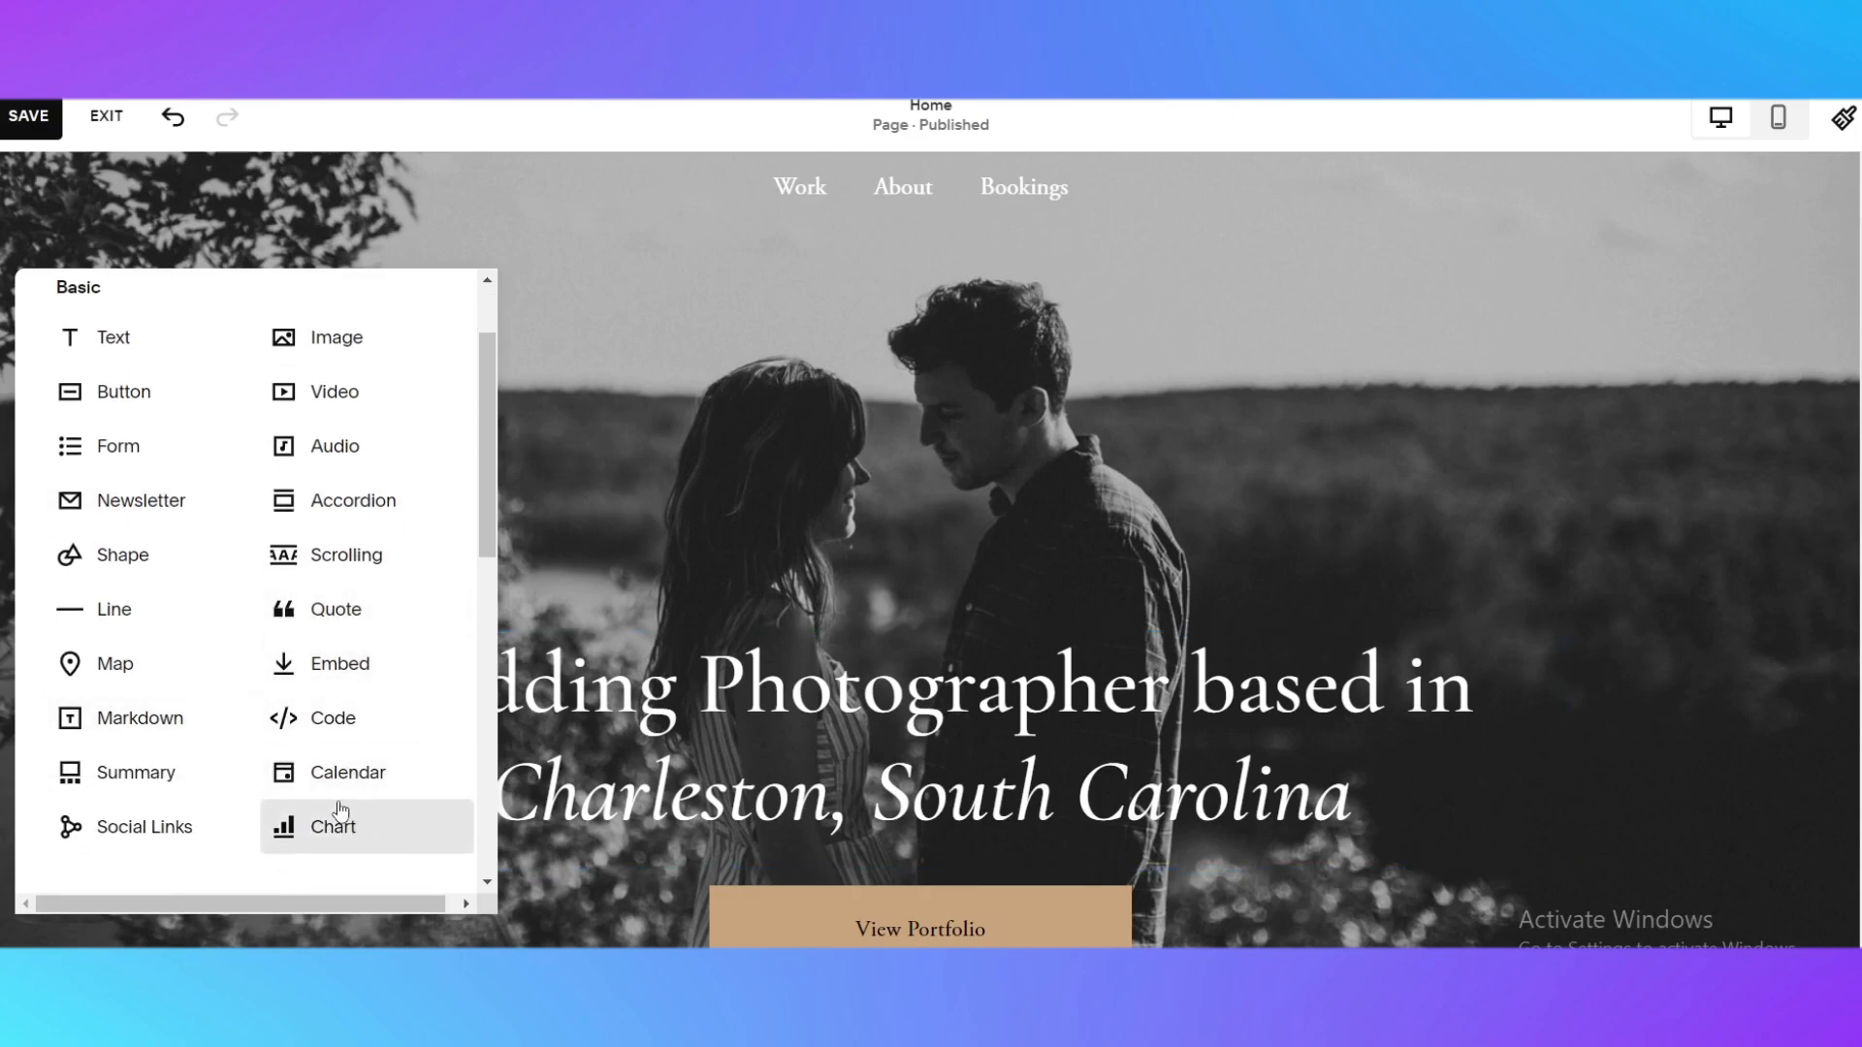
scroll(341, 820, down, 2)
scroll(339, 582, down, 1)
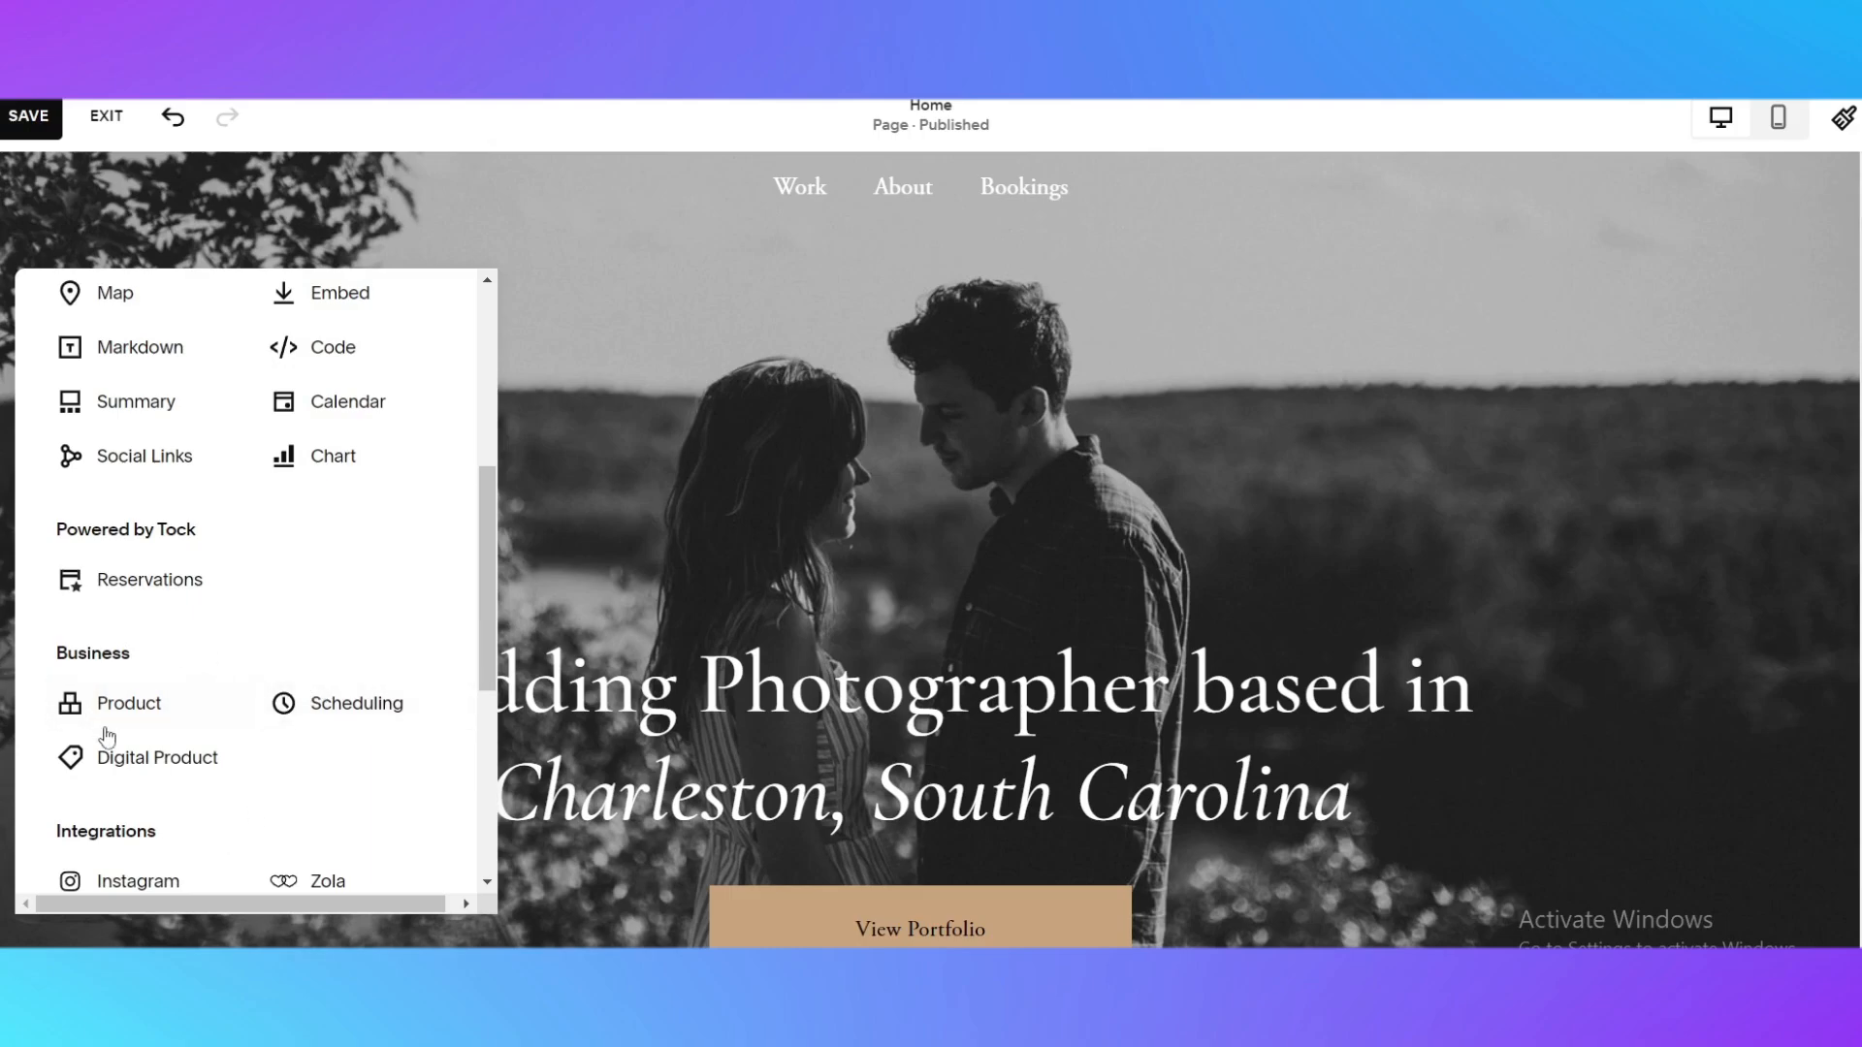
scroll(145, 737, down, 3)
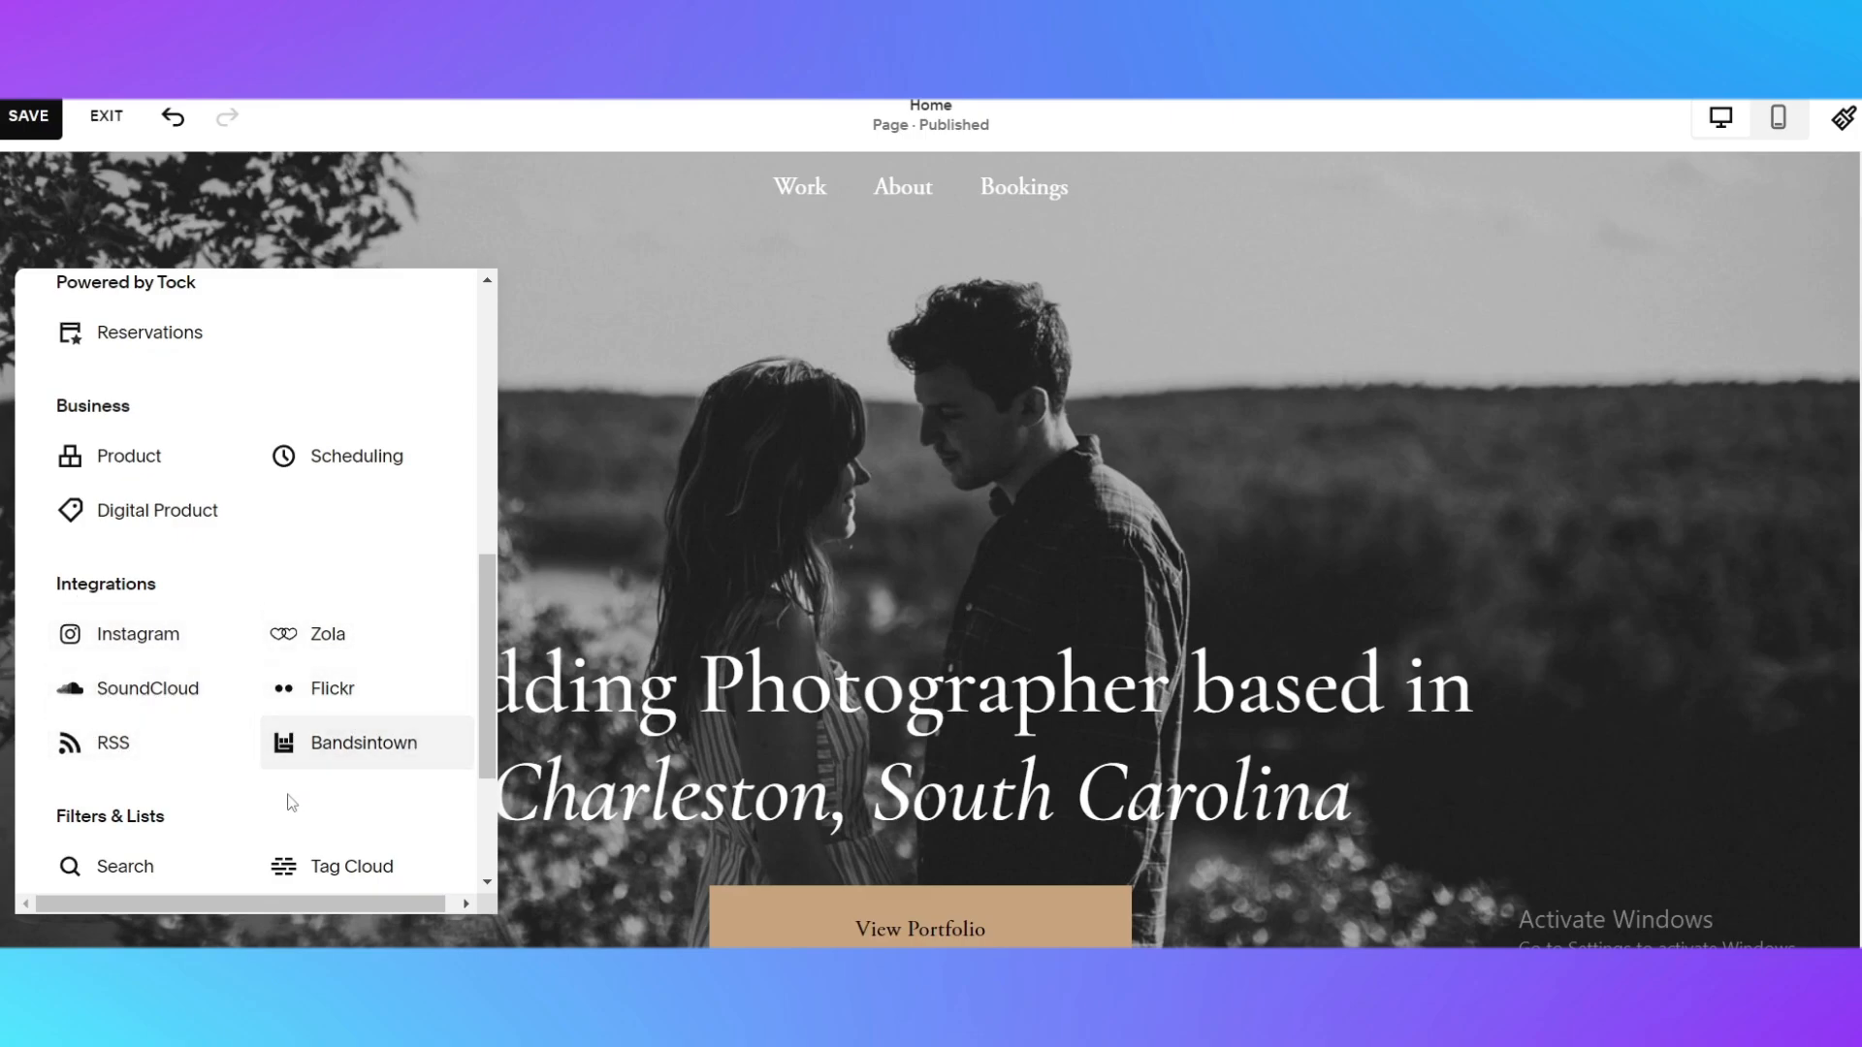
scroll(330, 787, down, 3)
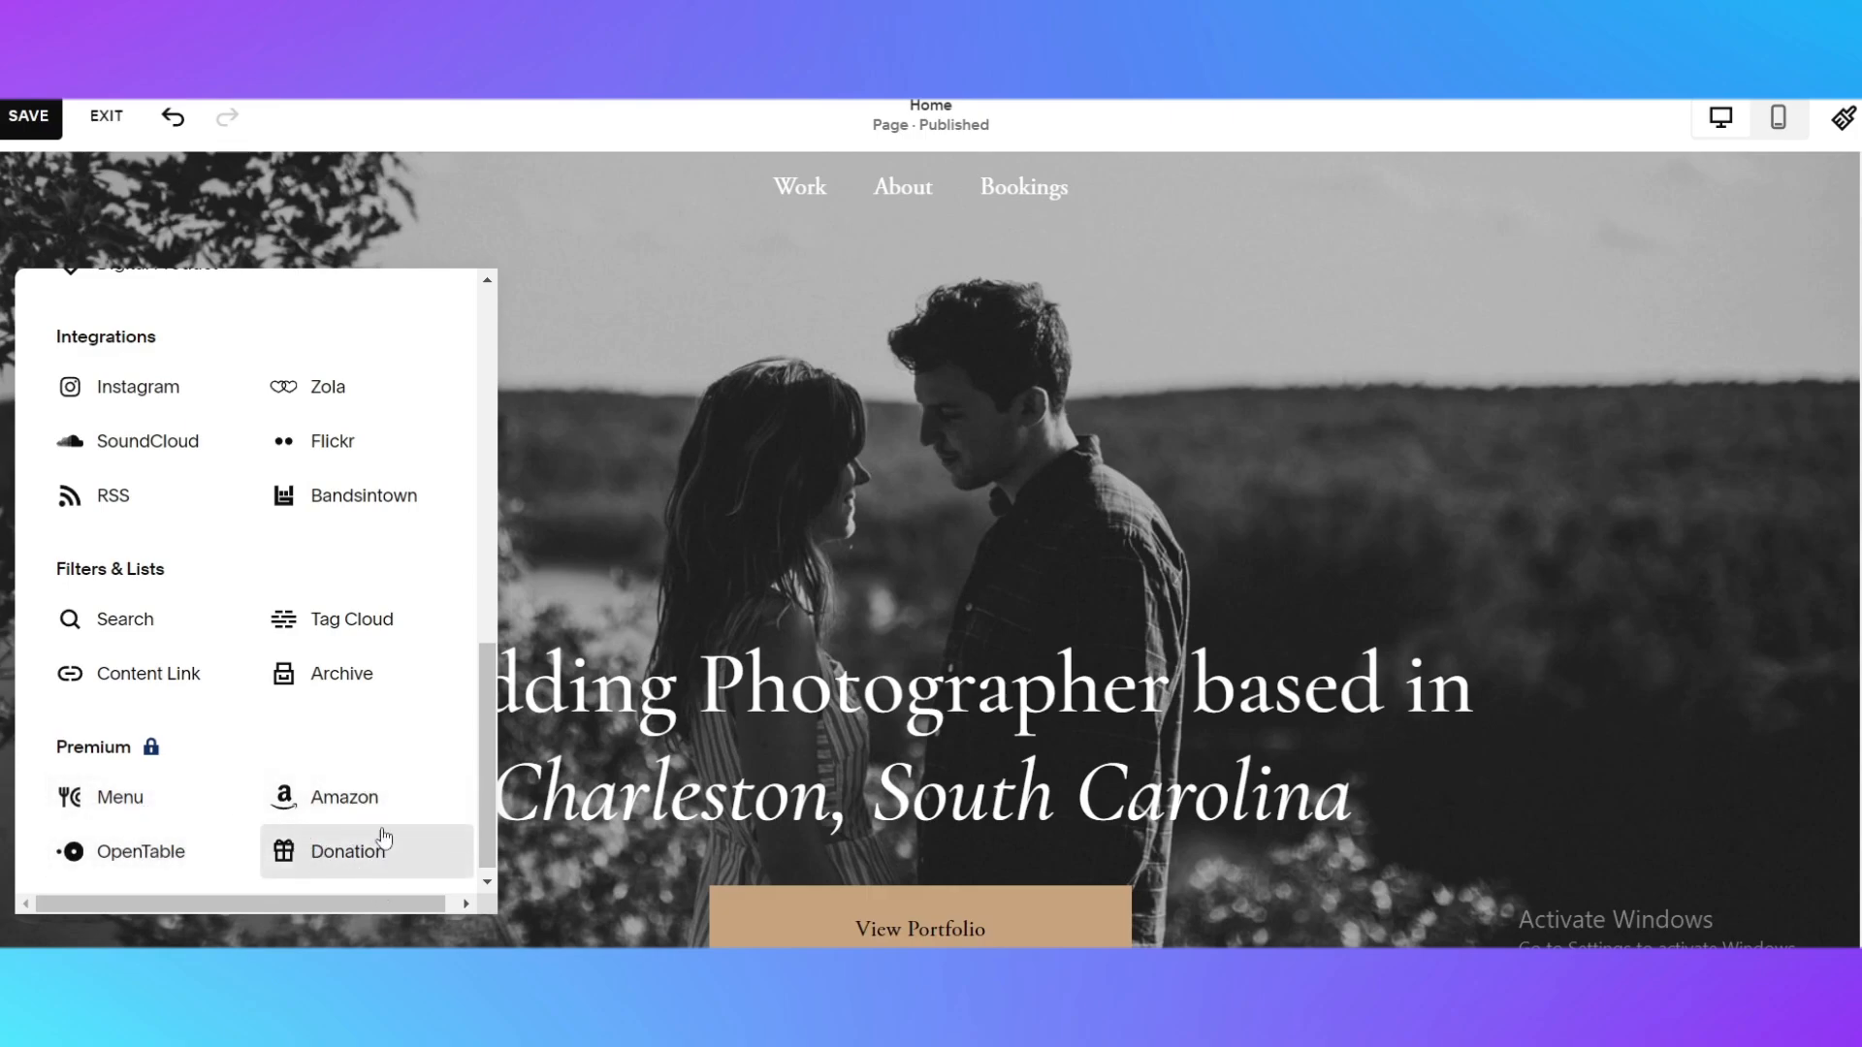
scroll(382, 831, up, 15)
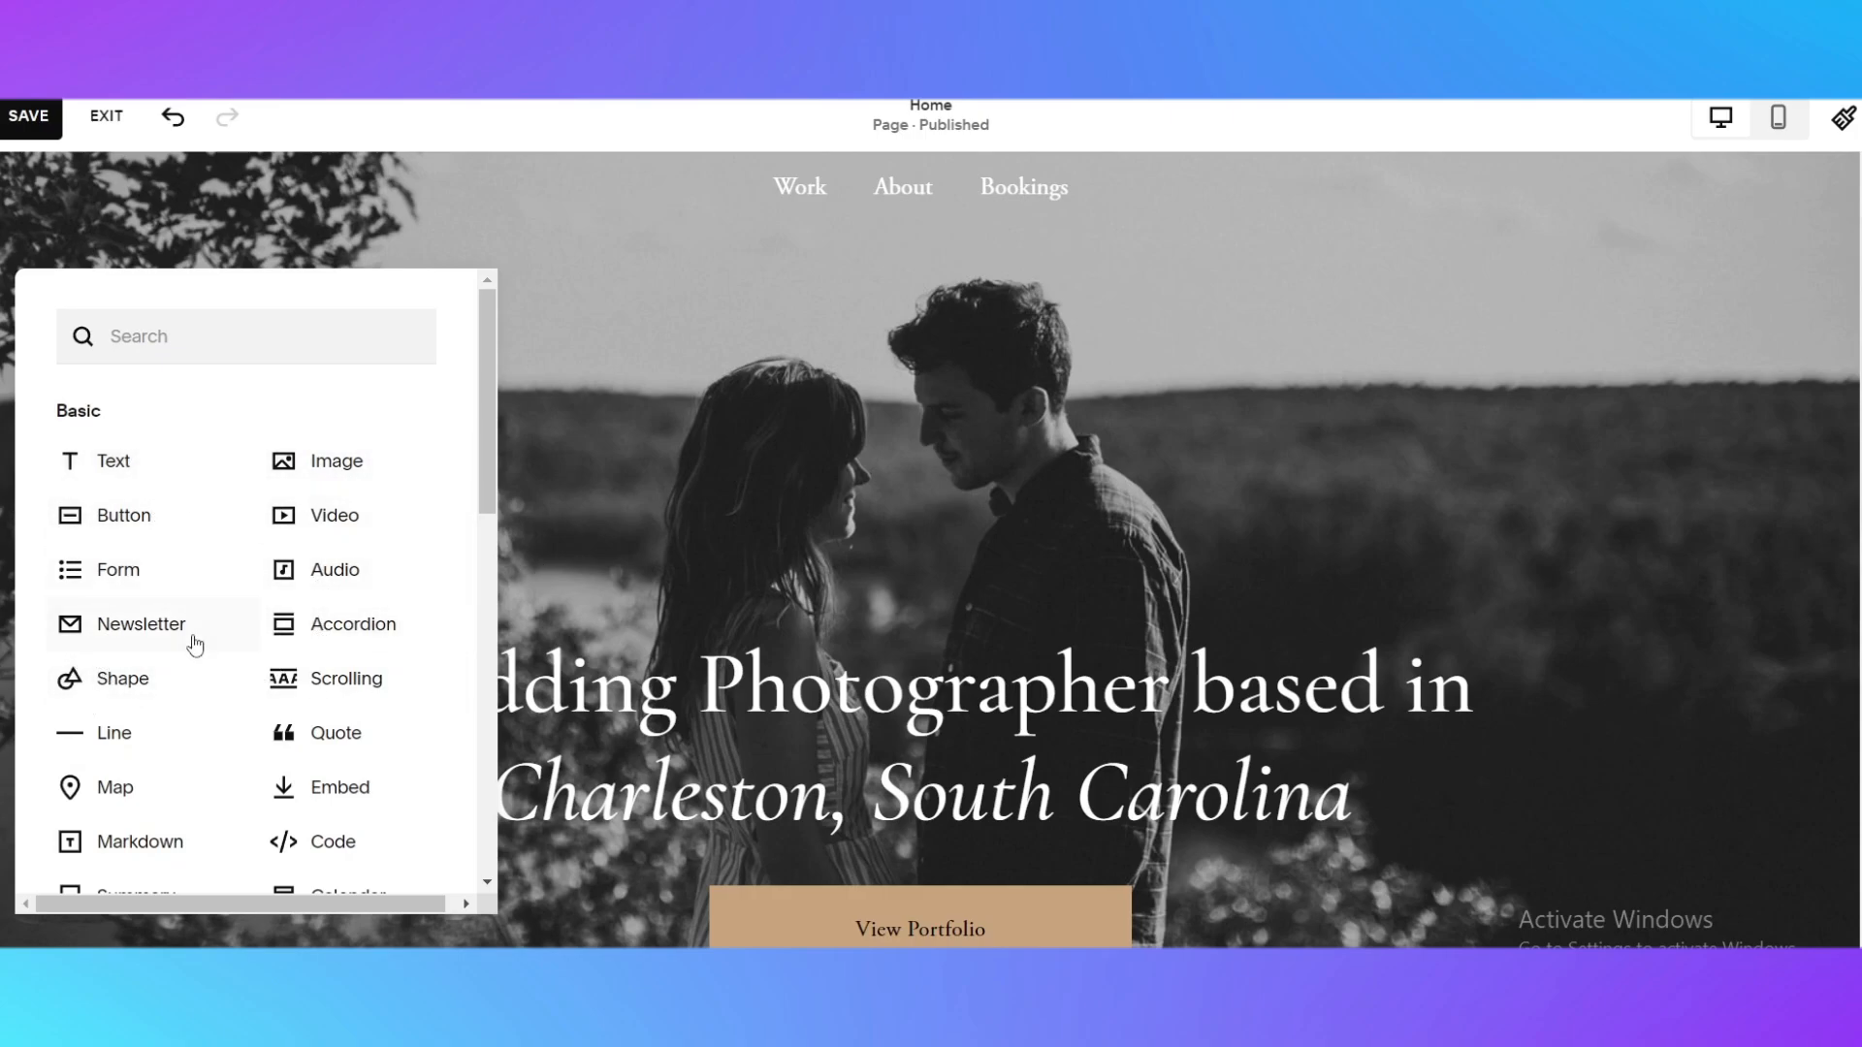
Add a Map block to the hero section
scroll(224, 508, down, 1)
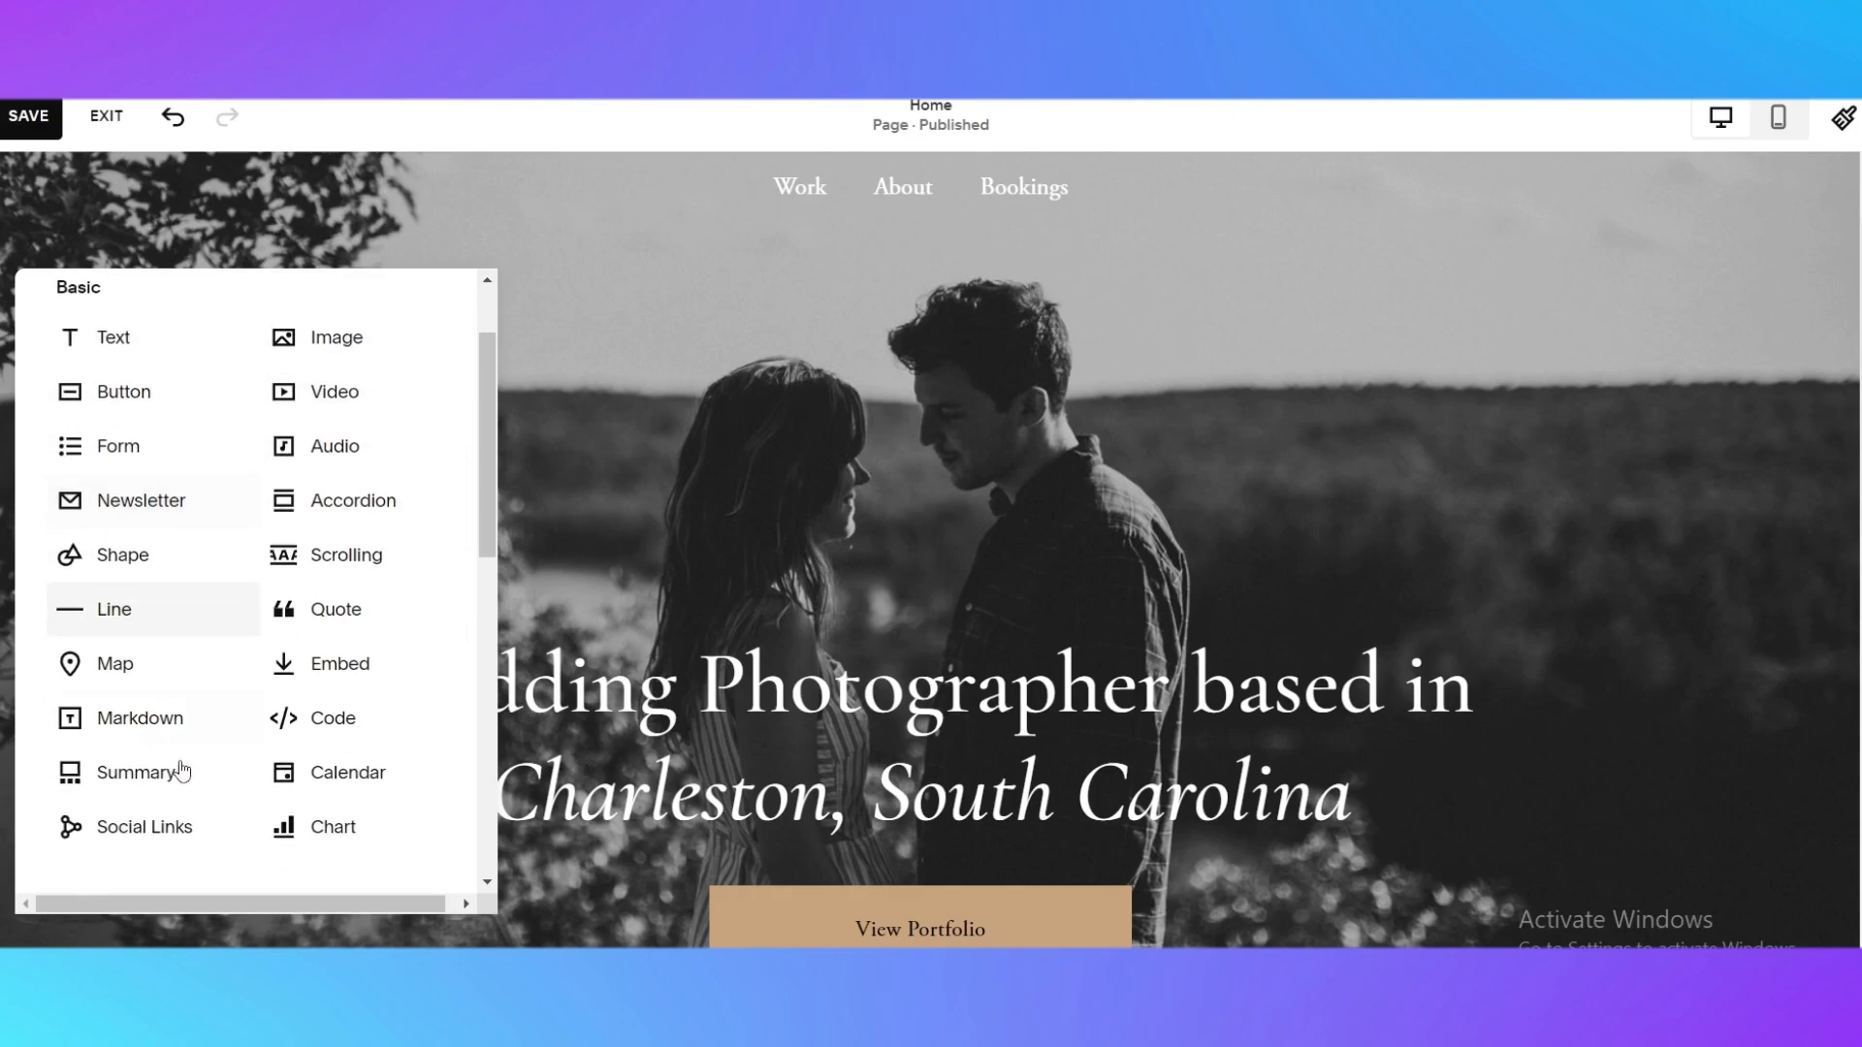
click(121, 679)
scroll(514, 735, down, 1)
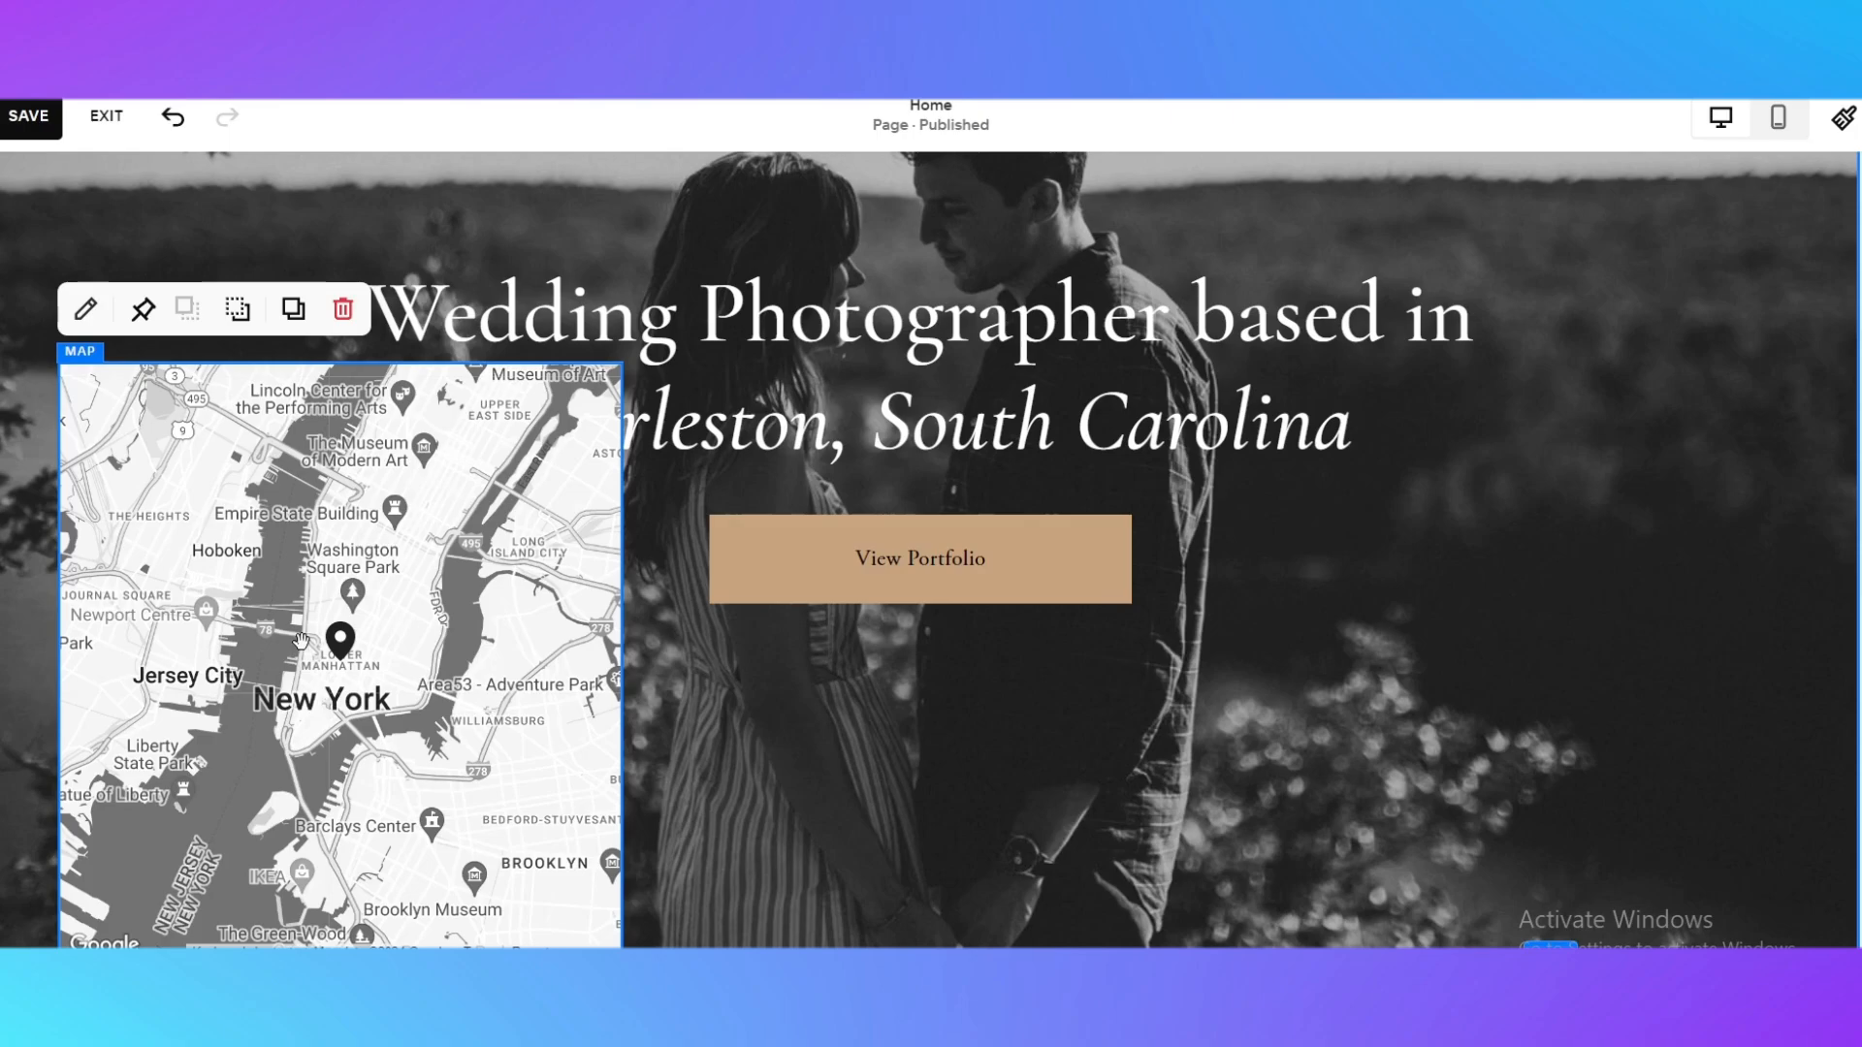
Open the map block's content settings and set its city, state and zip code field to "Florida"
double_click(404, 568)
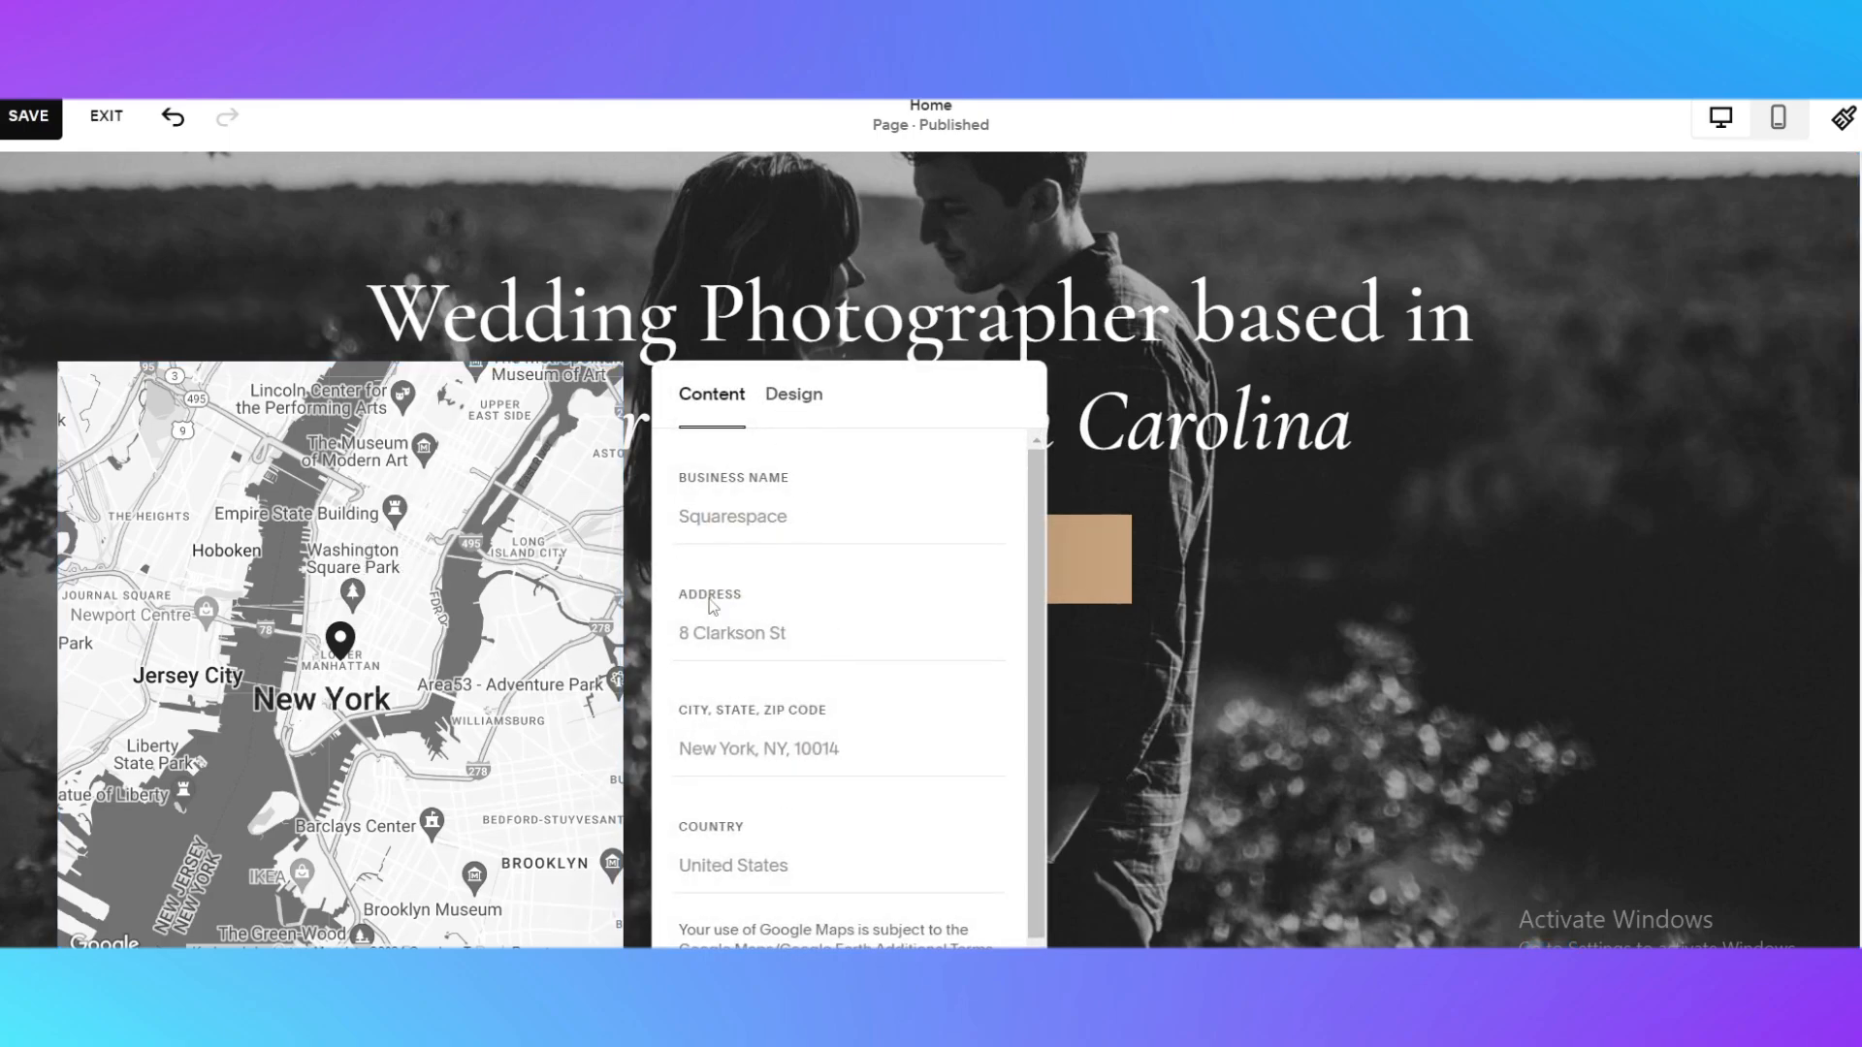
click(724, 642)
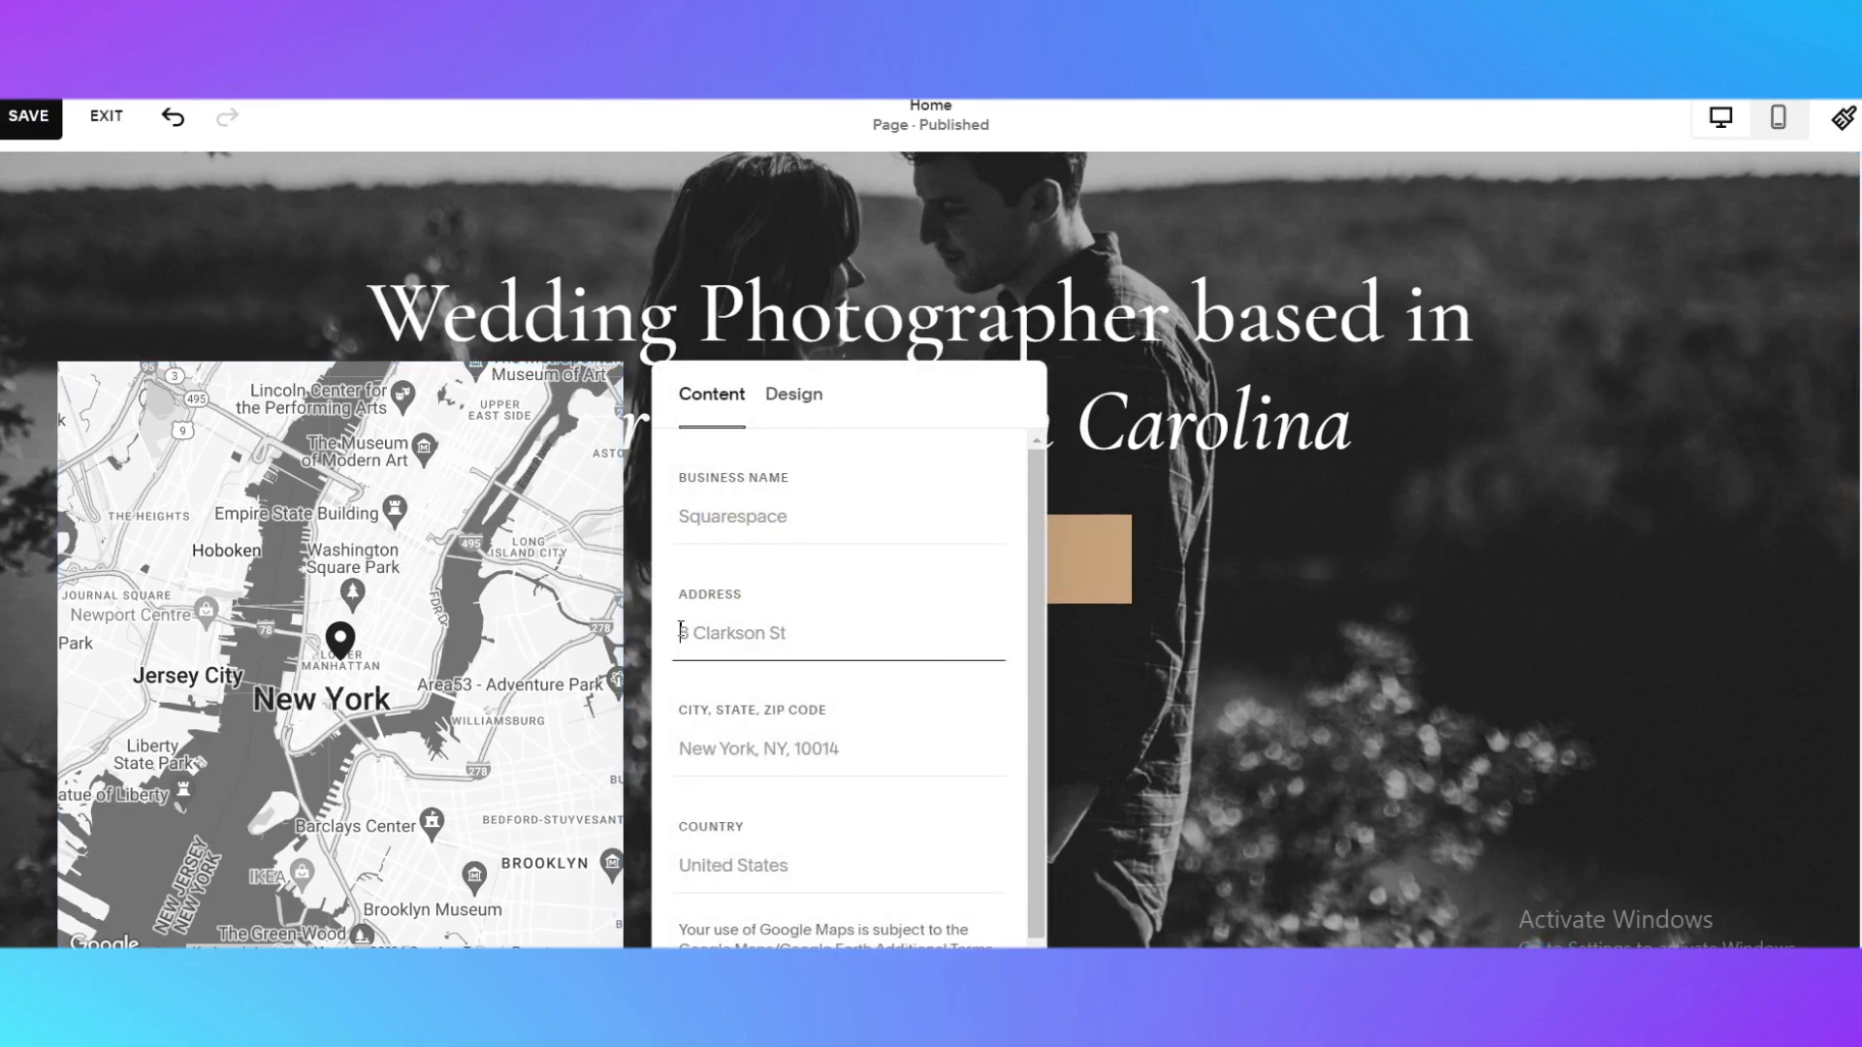
click(710, 739)
click(740, 871)
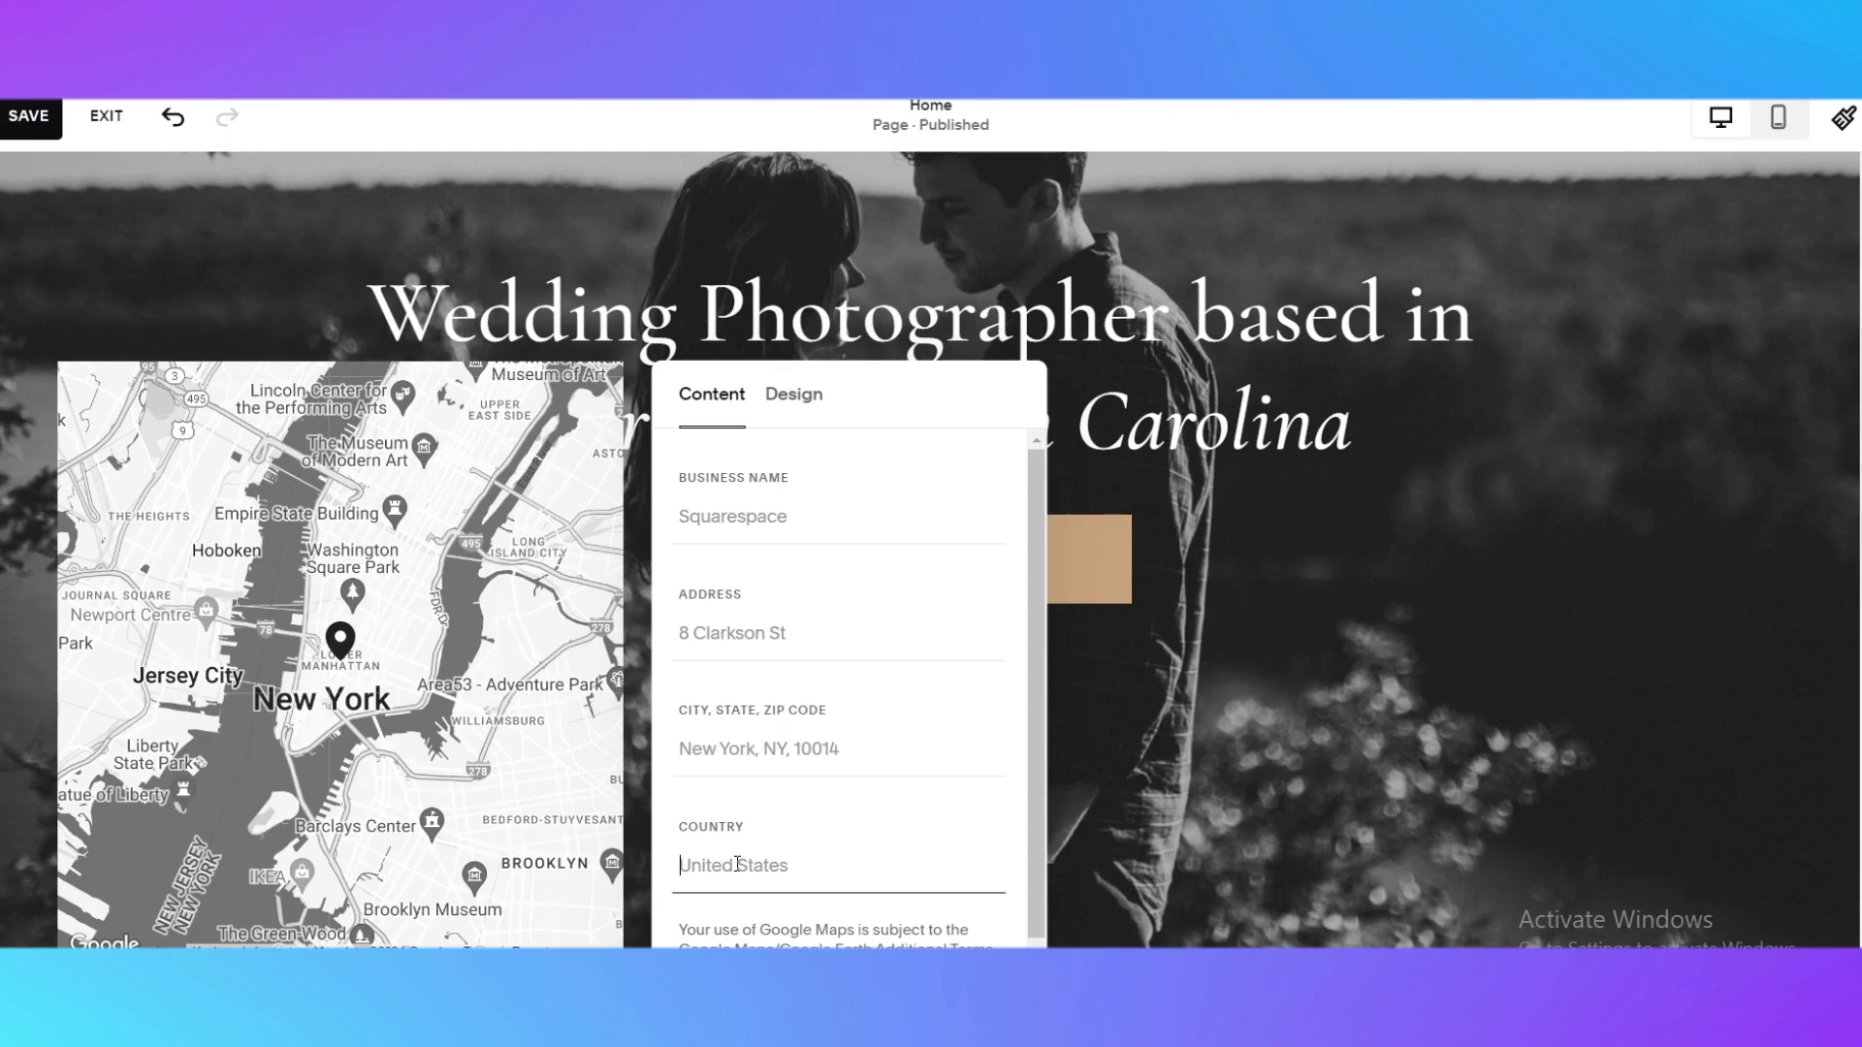
click(883, 760)
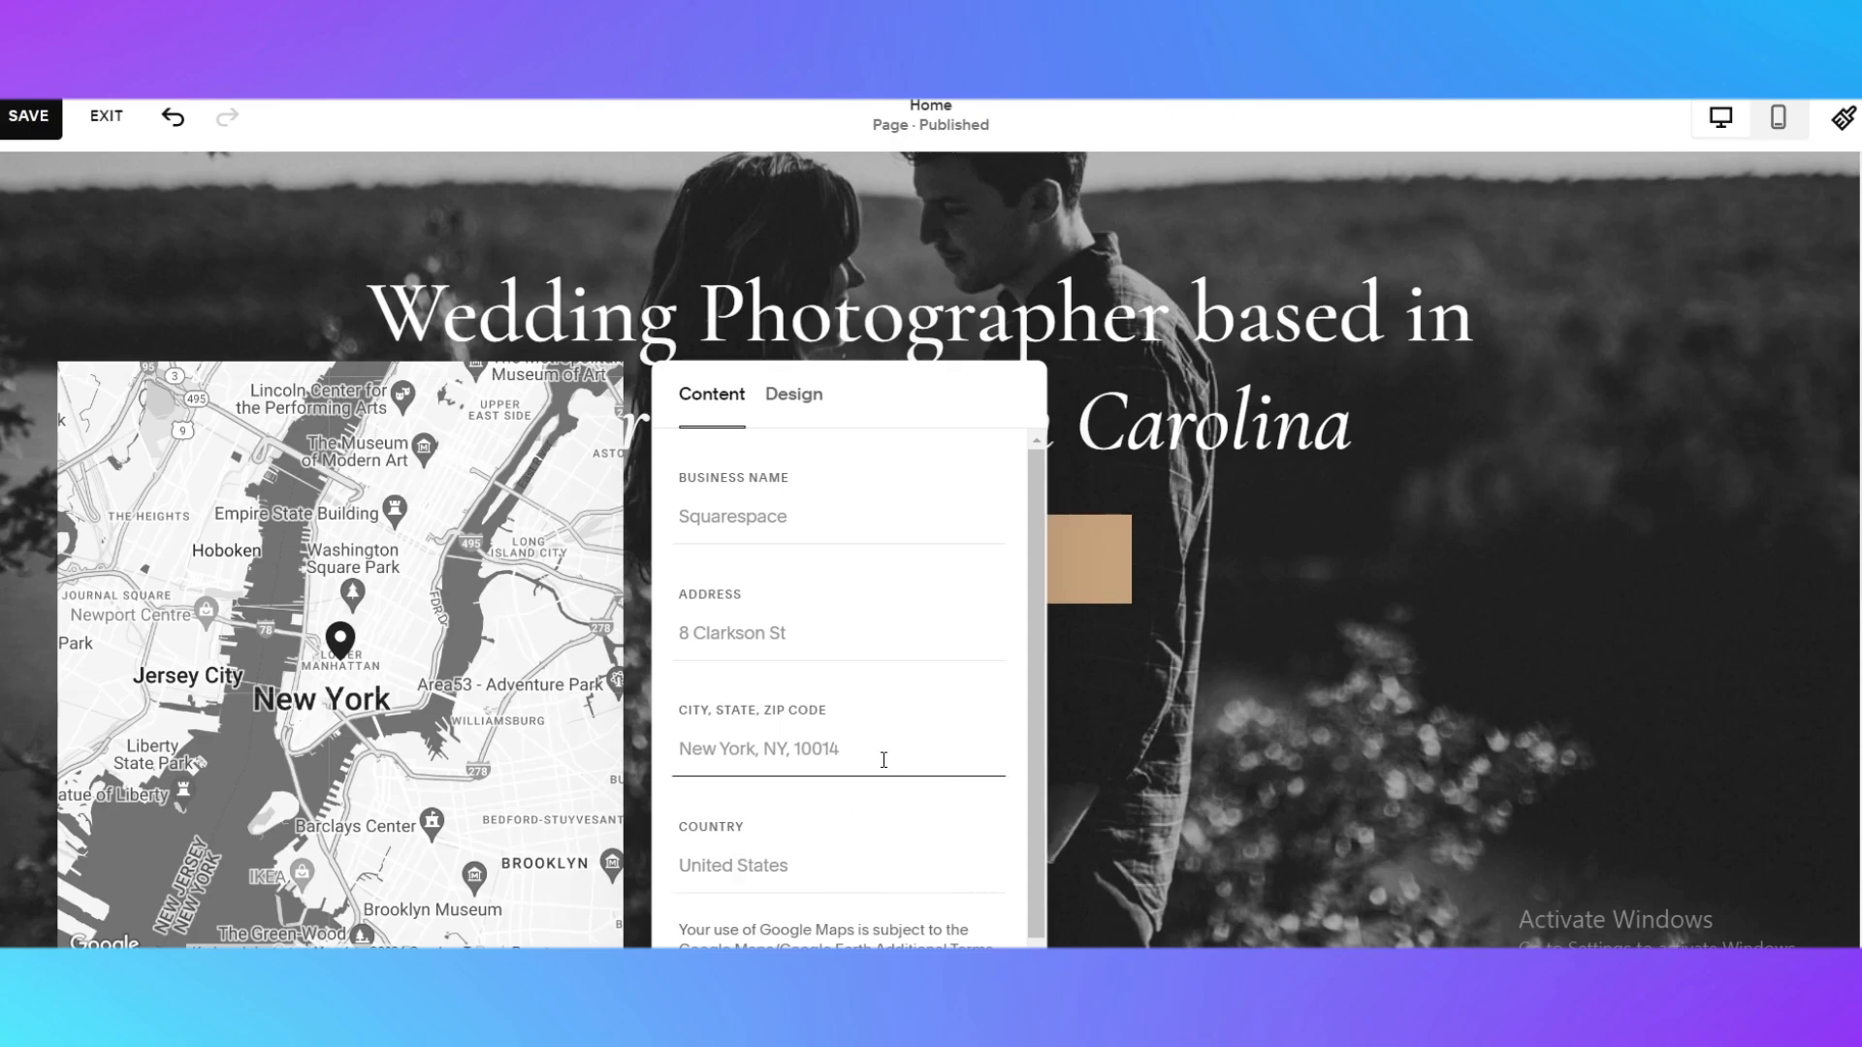
text(f)
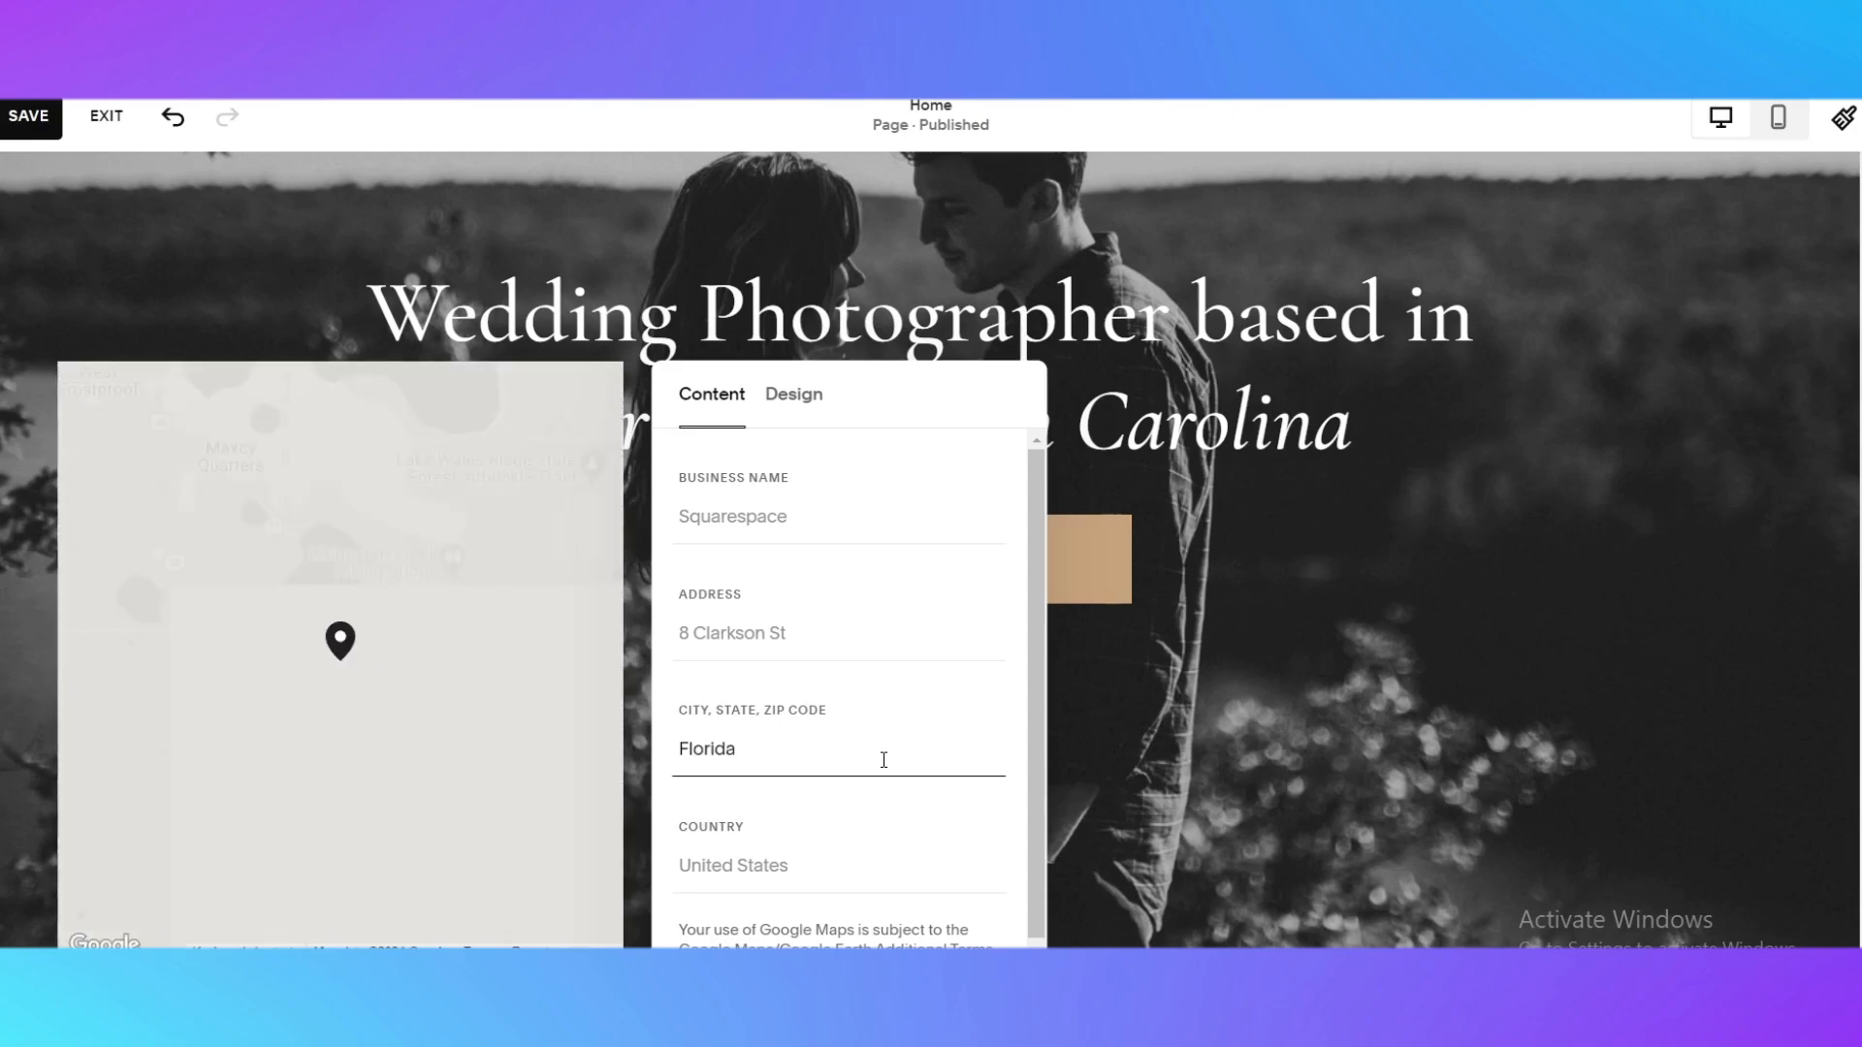
Examine the area around the map block's pin, including its location in Google Maps, and return to the page editor
scroll(395, 659, up, 1)
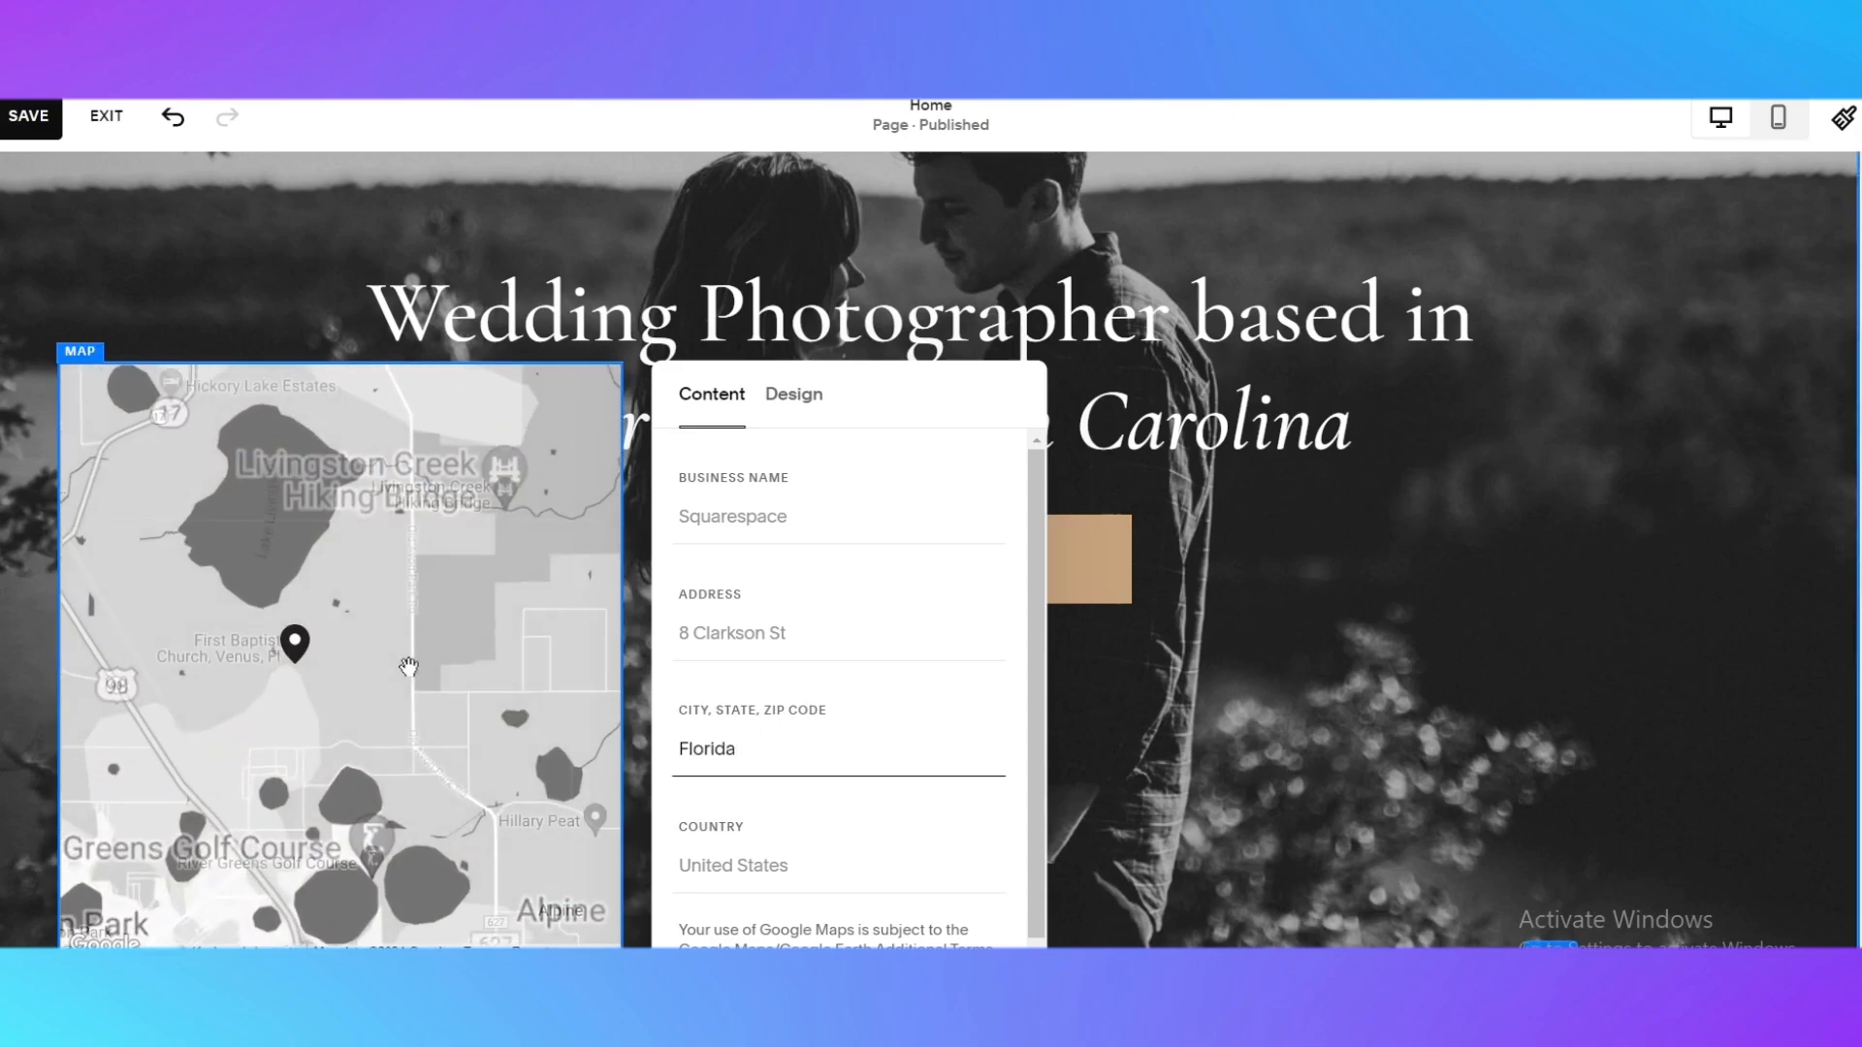
scroll(395, 658, down, 1)
scroll(340, 658, down, 2)
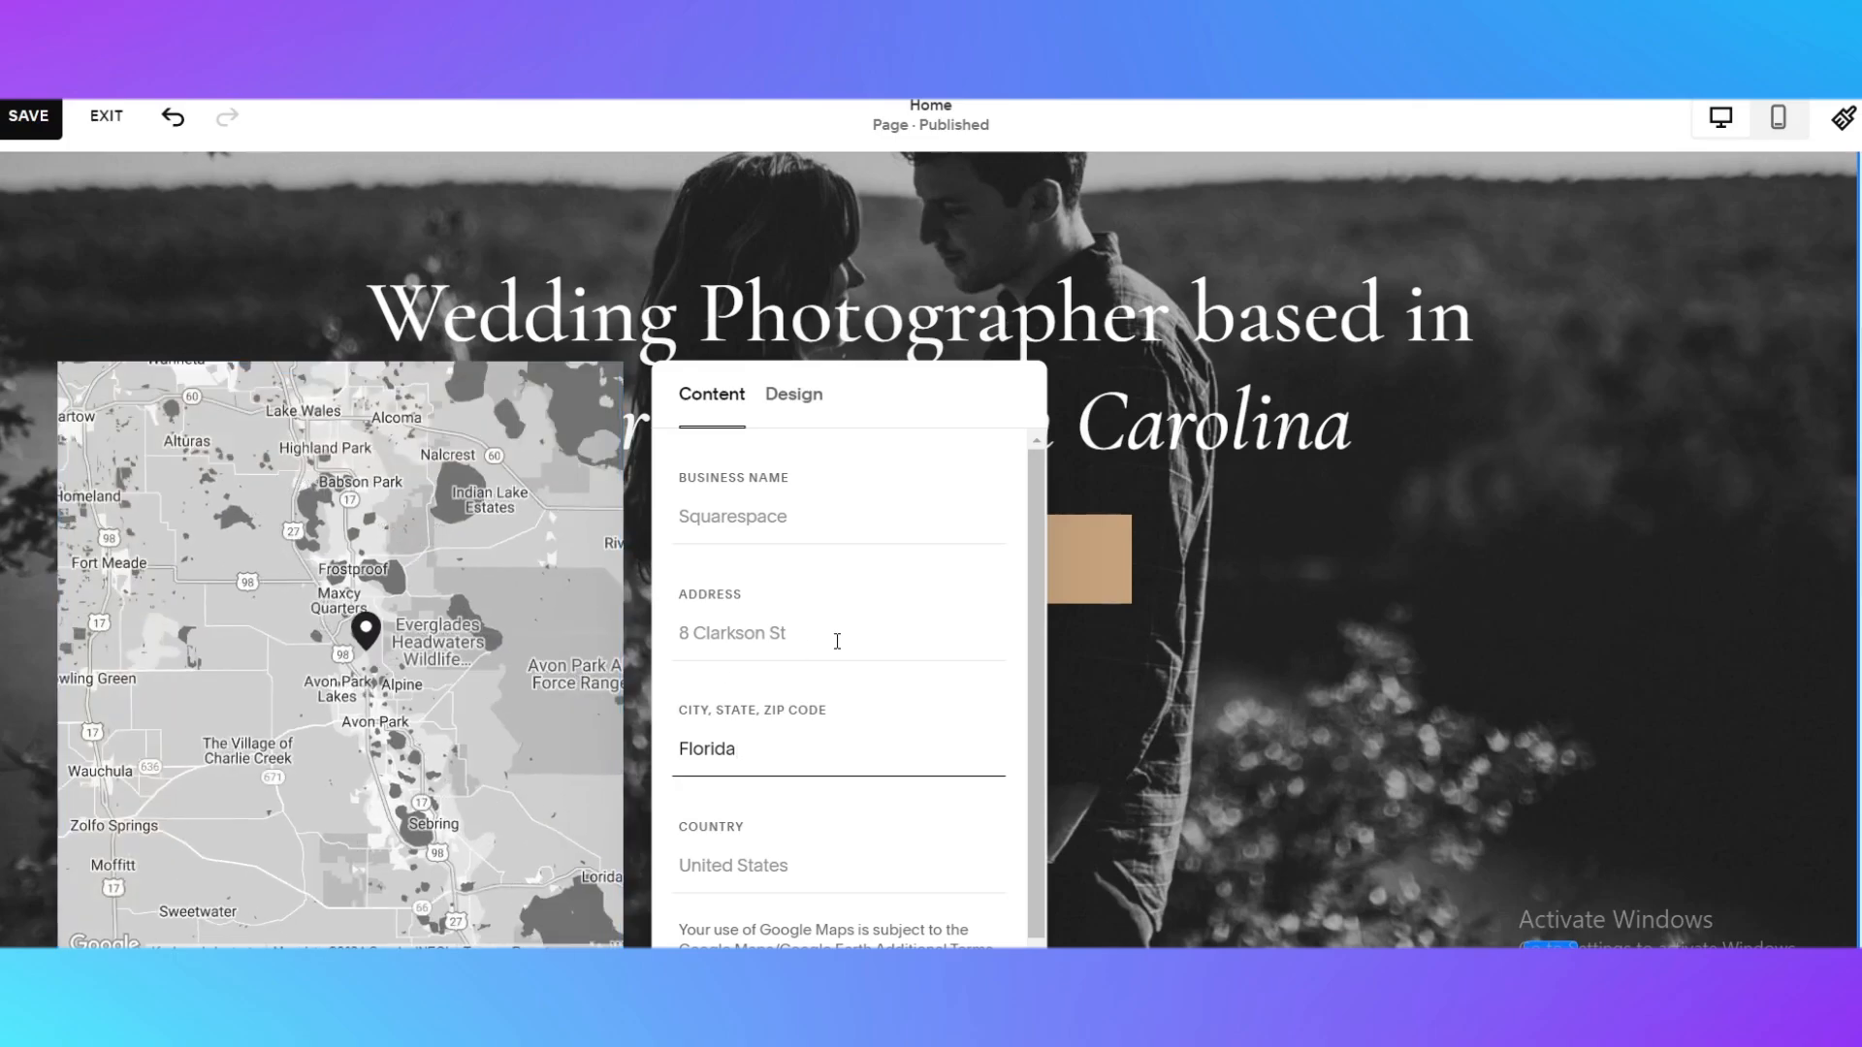
click(341, 649)
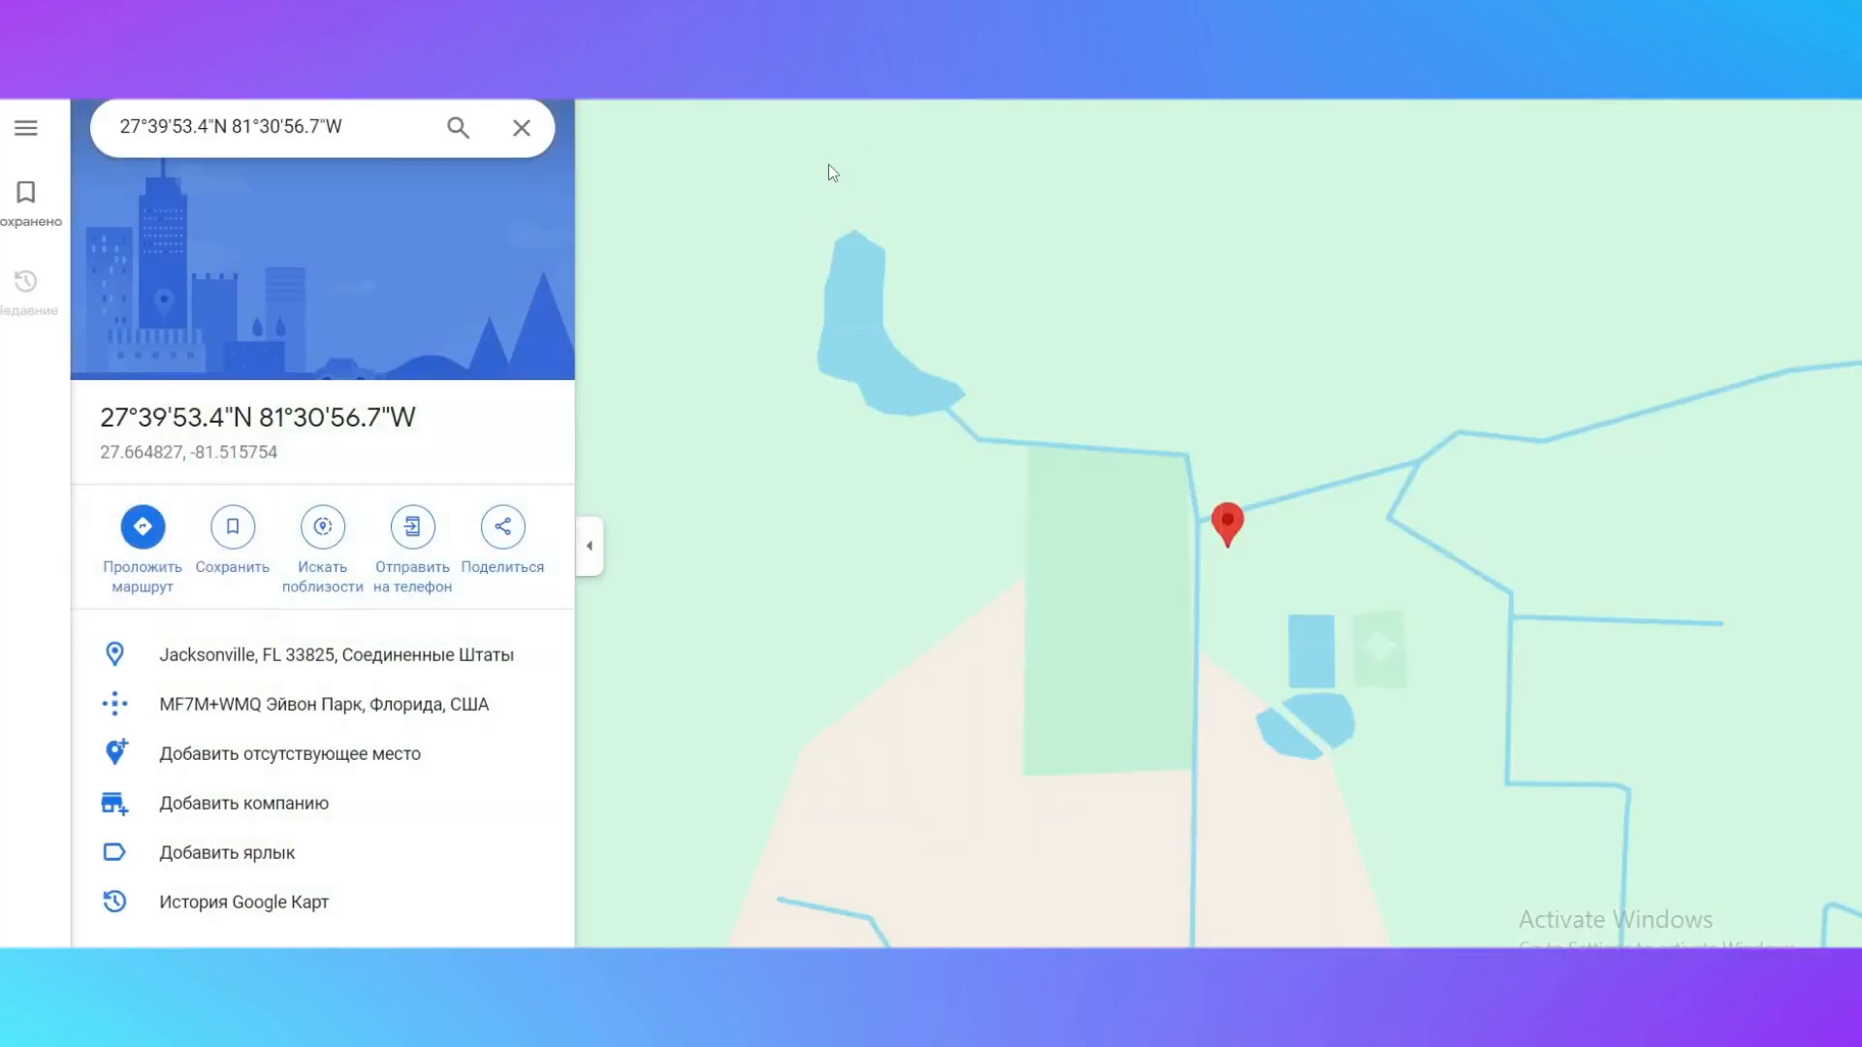
scroll(1299, 597, up, 5)
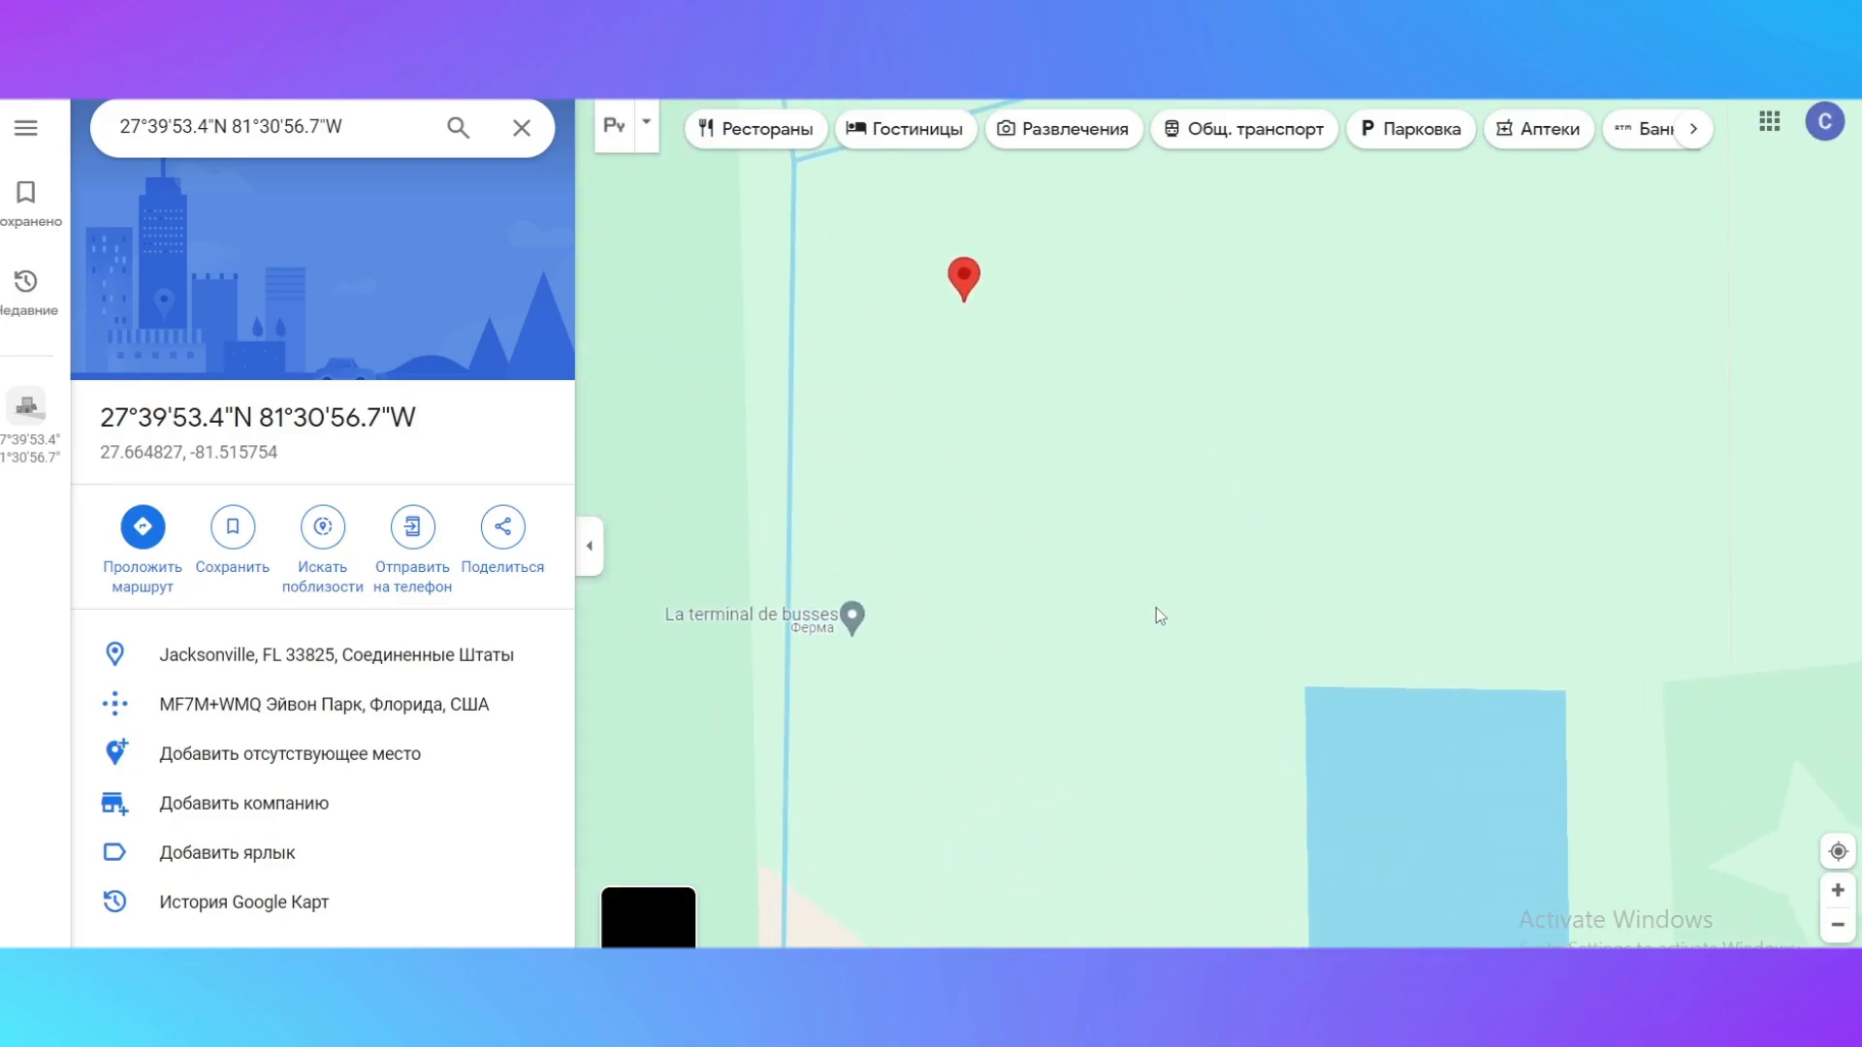
scroll(1036, 550, down, 3)
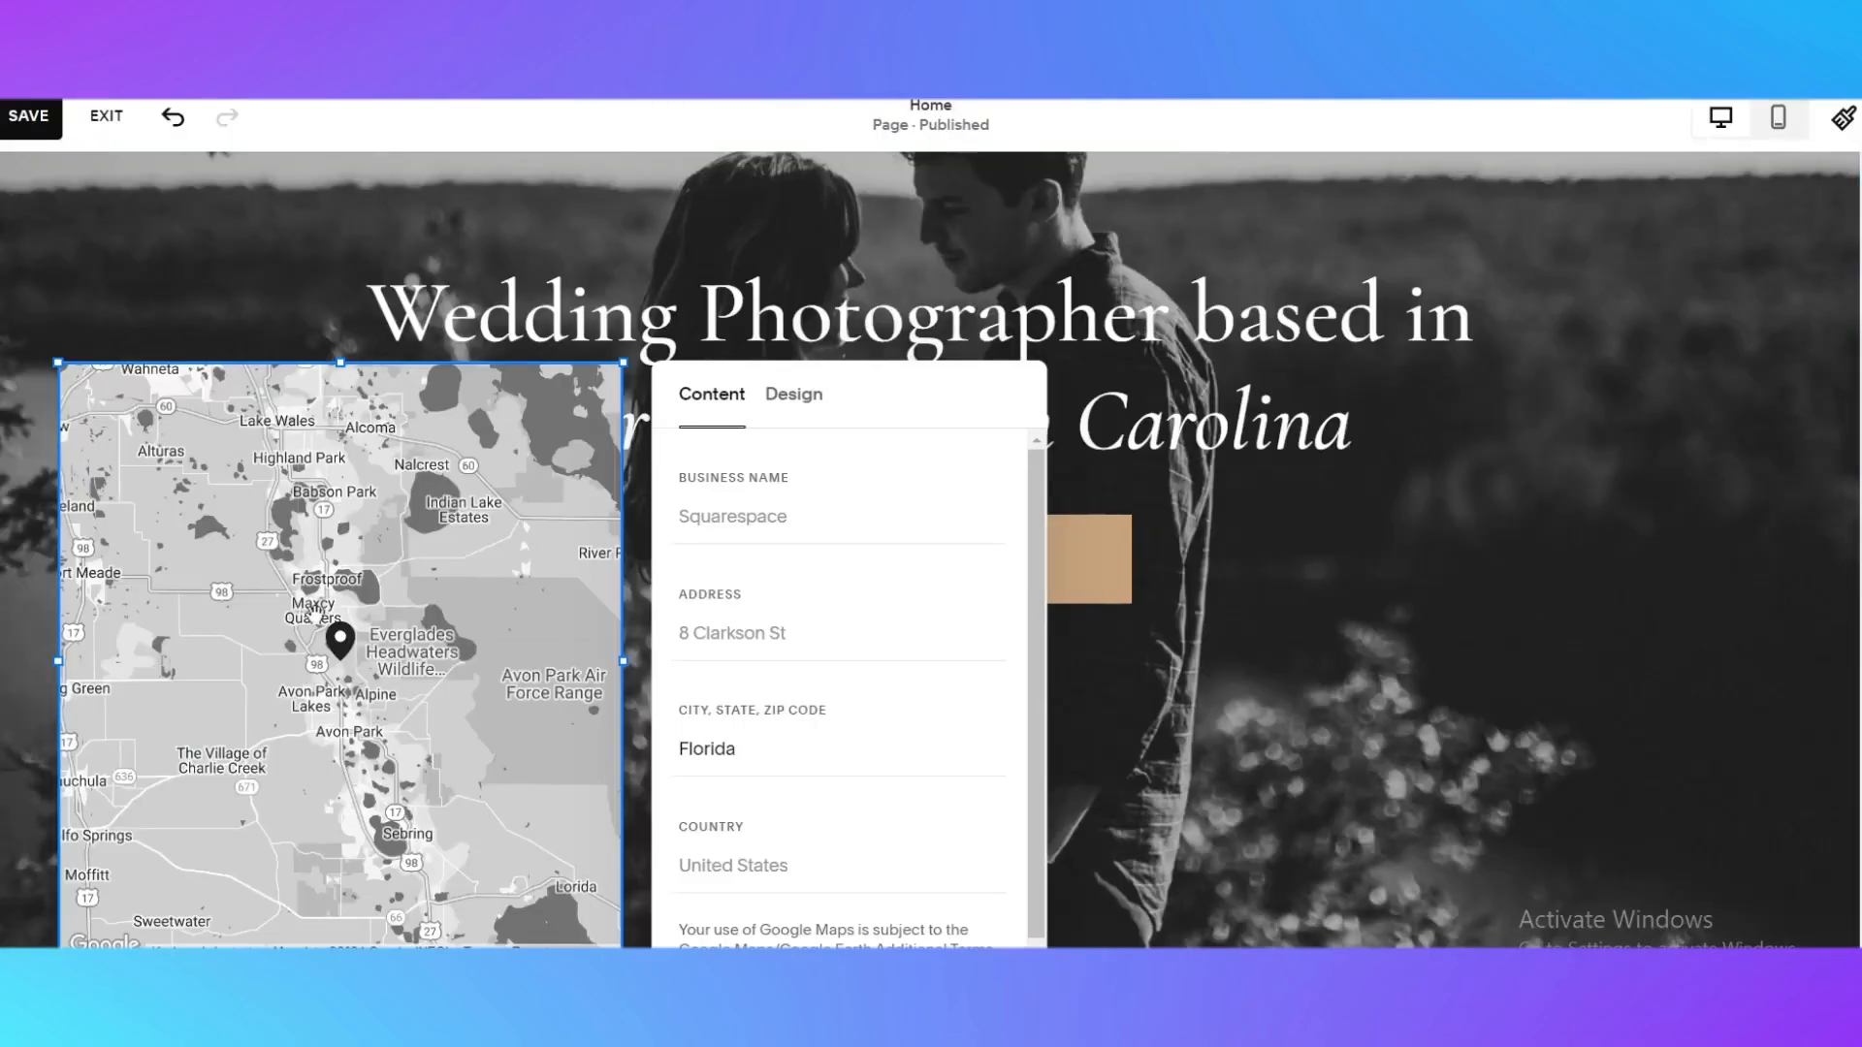
Move the map block's pin north to VC79+58 Lake Wales, FL, USA, and view the pin's surroundings in Google Maps
mouse_move(326, 645)
mouse_down()
mouse_move(388, 471)
mouse_move(351, 494)
mouse_move(281, 446)
mouse_up()
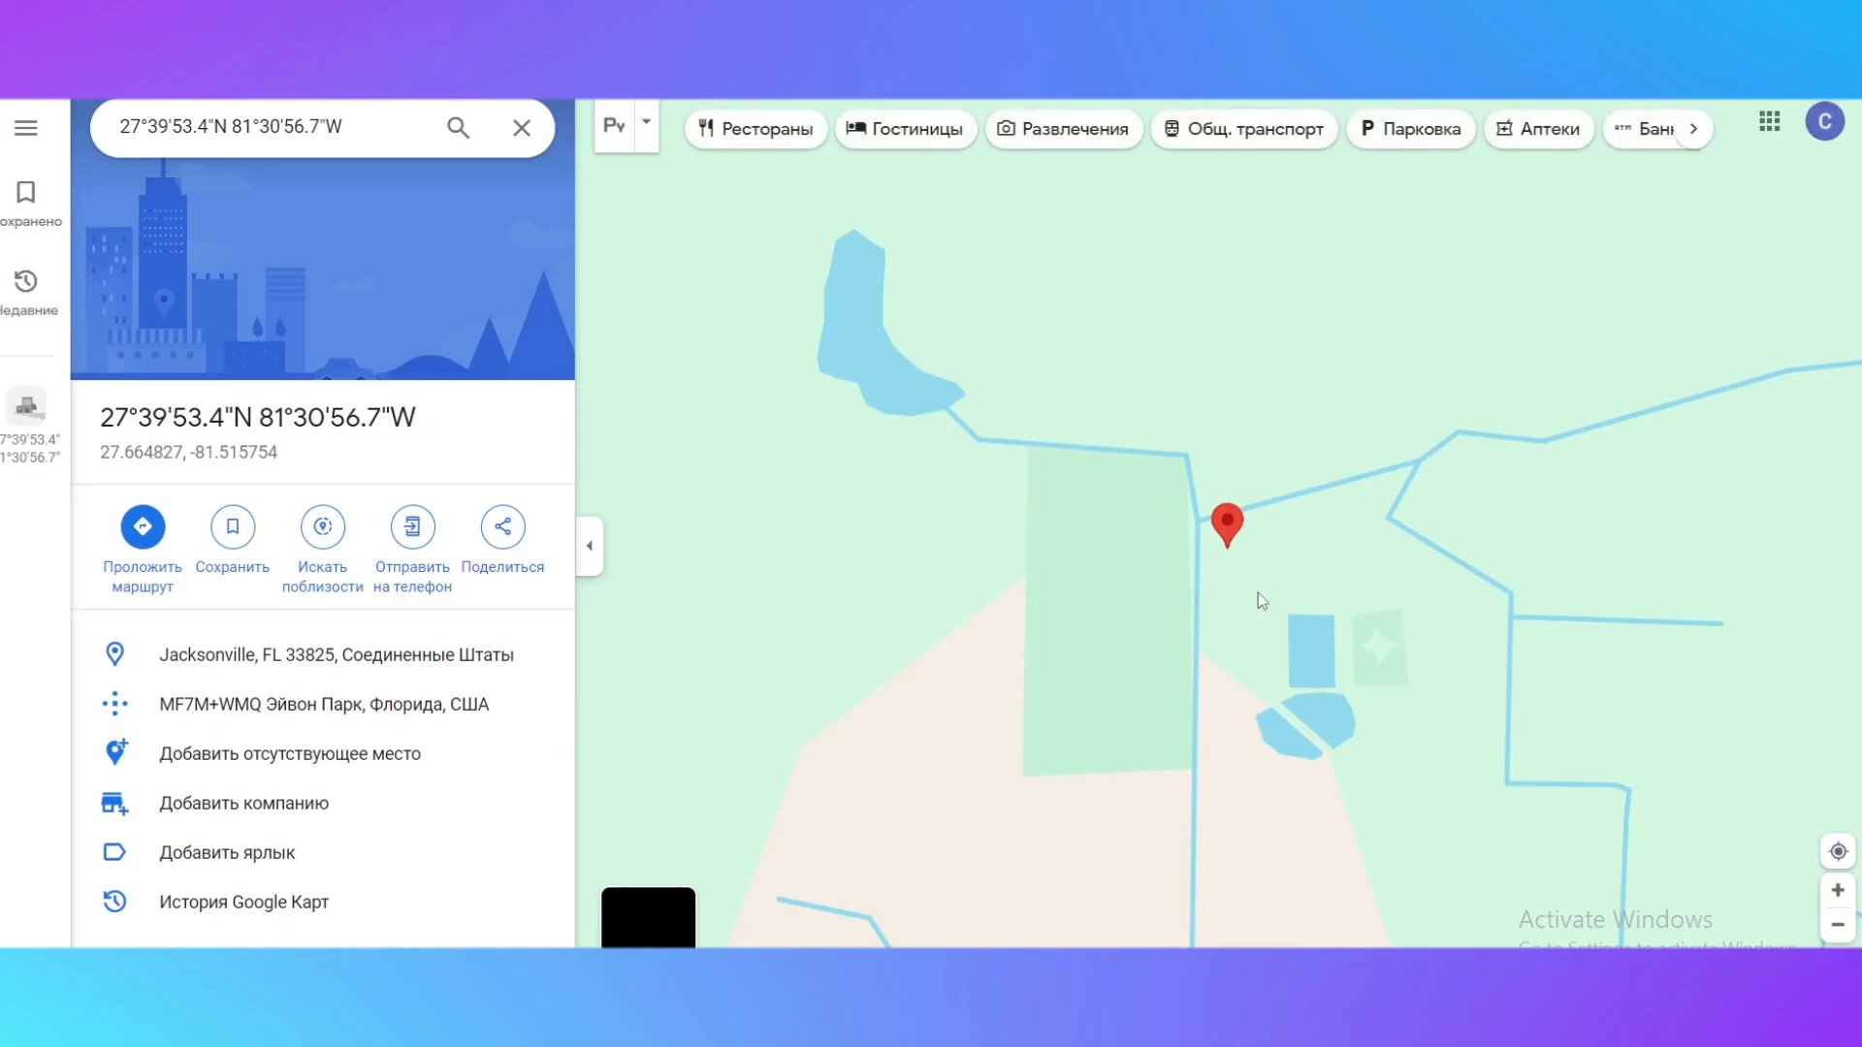
scroll(1258, 592, down, 5)
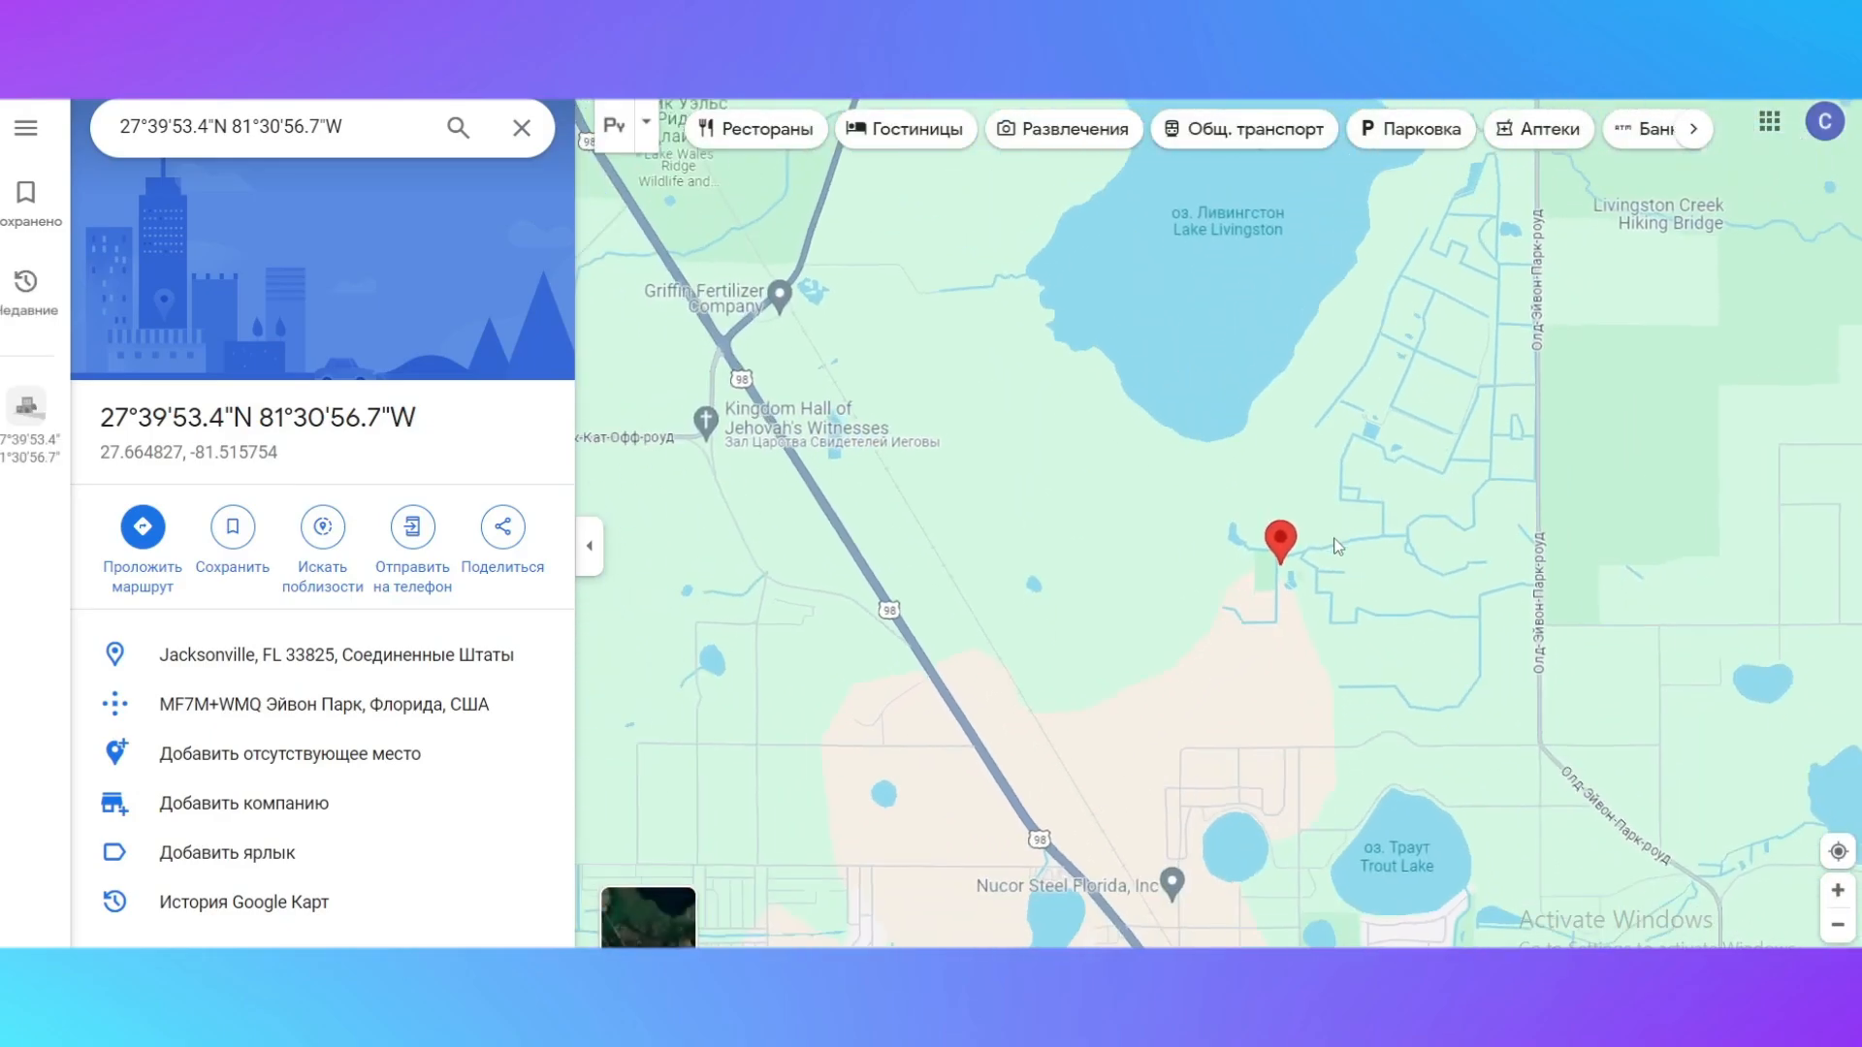
scroll(1336, 546, down, 2)
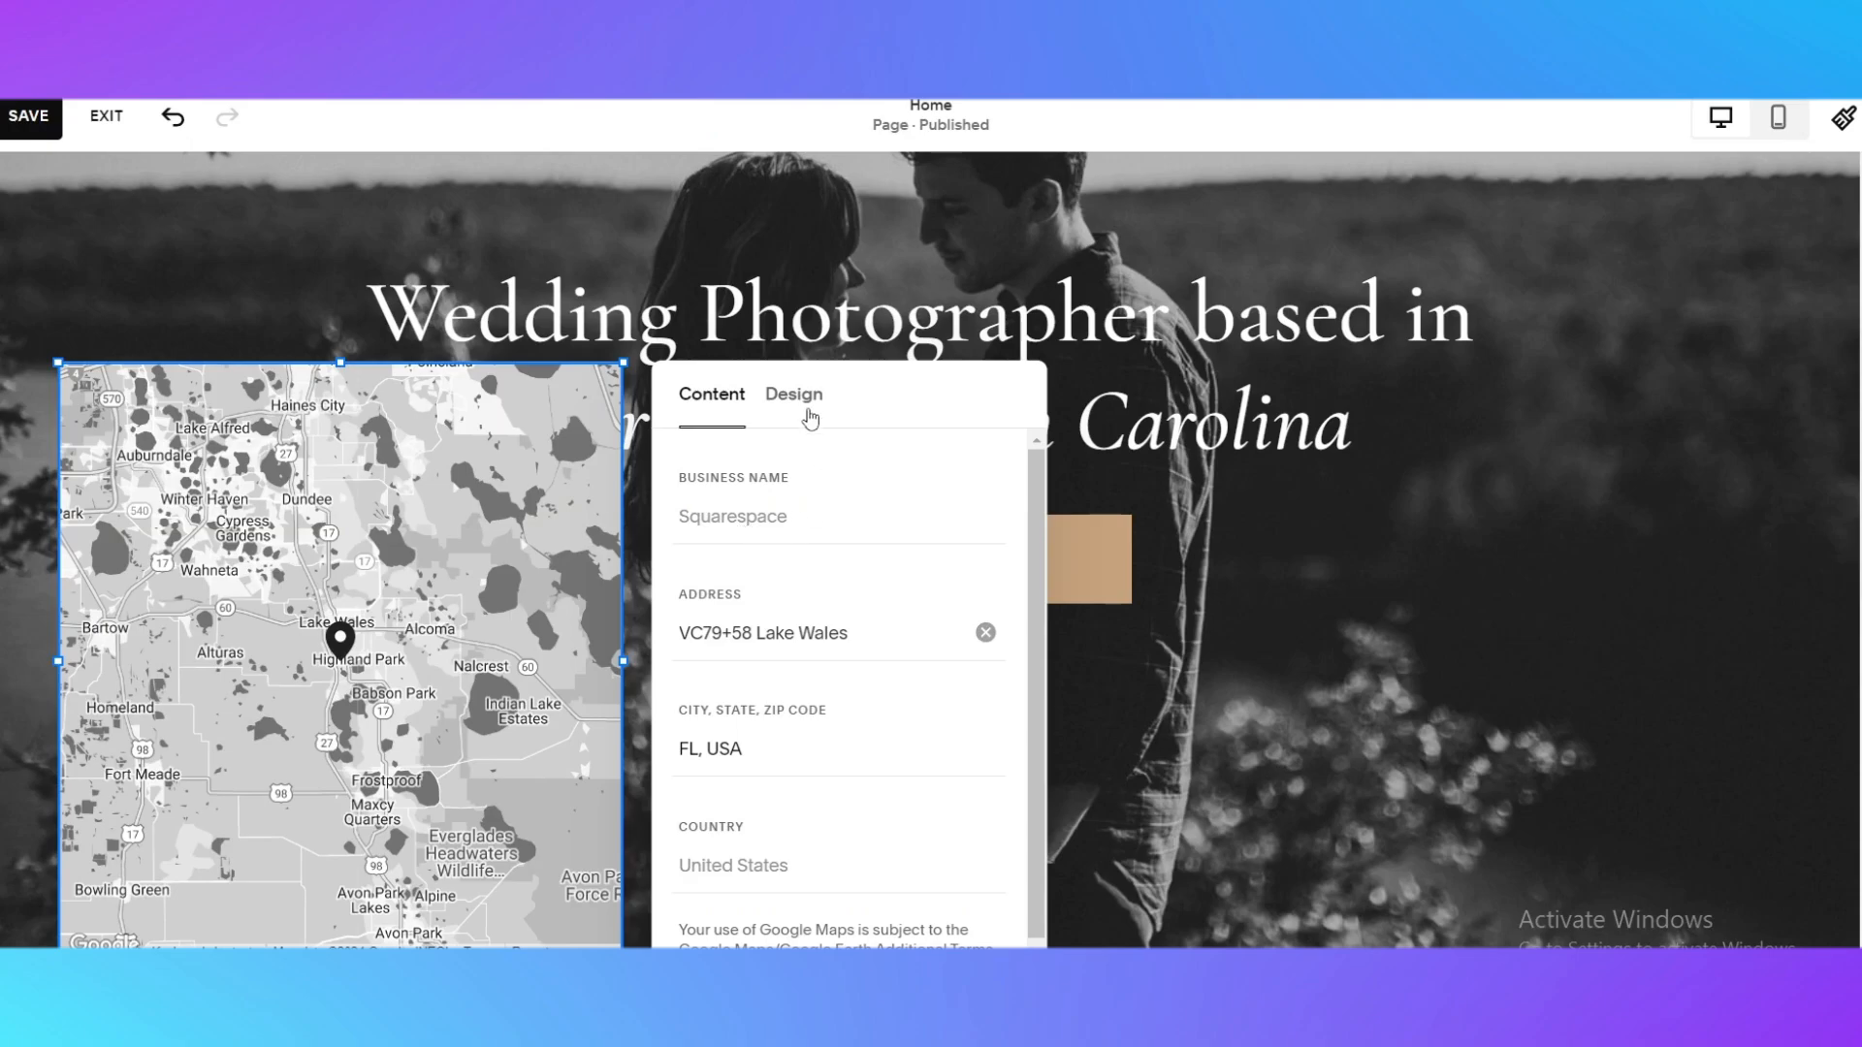
Change the map block's design style to Original
click(810, 418)
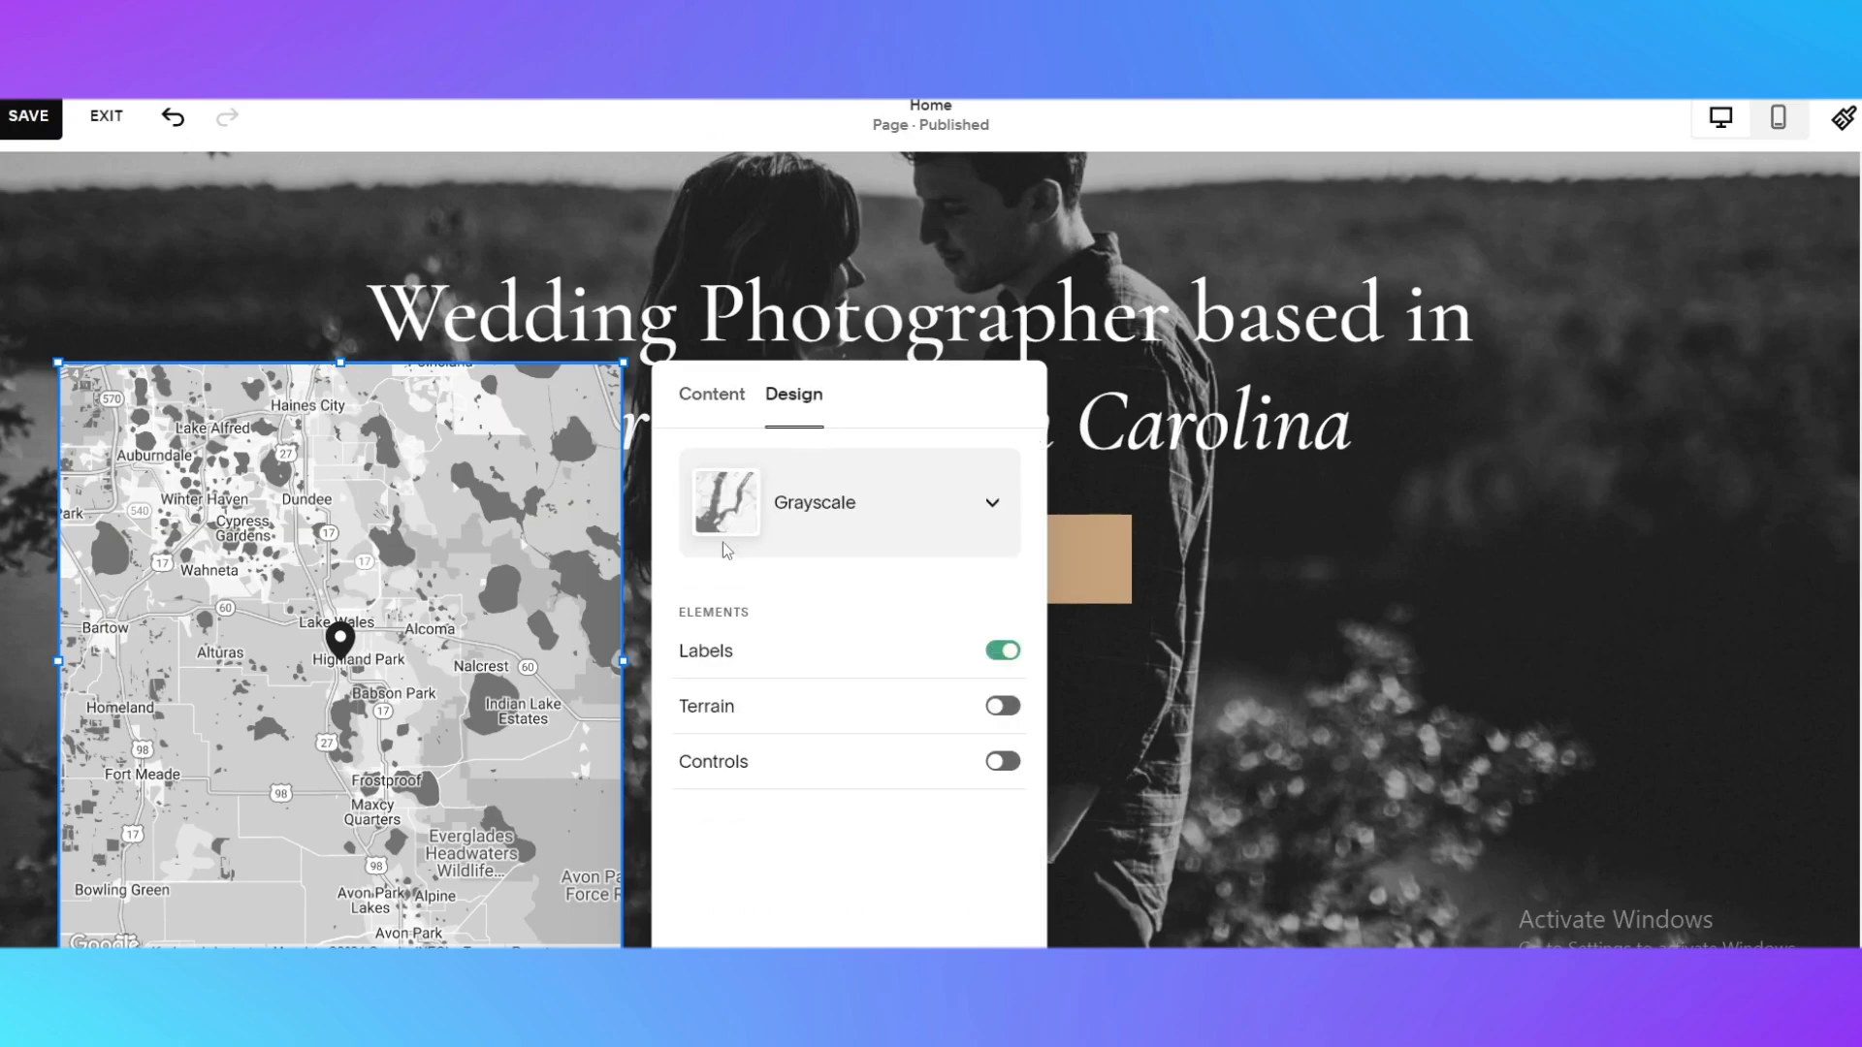
click(827, 493)
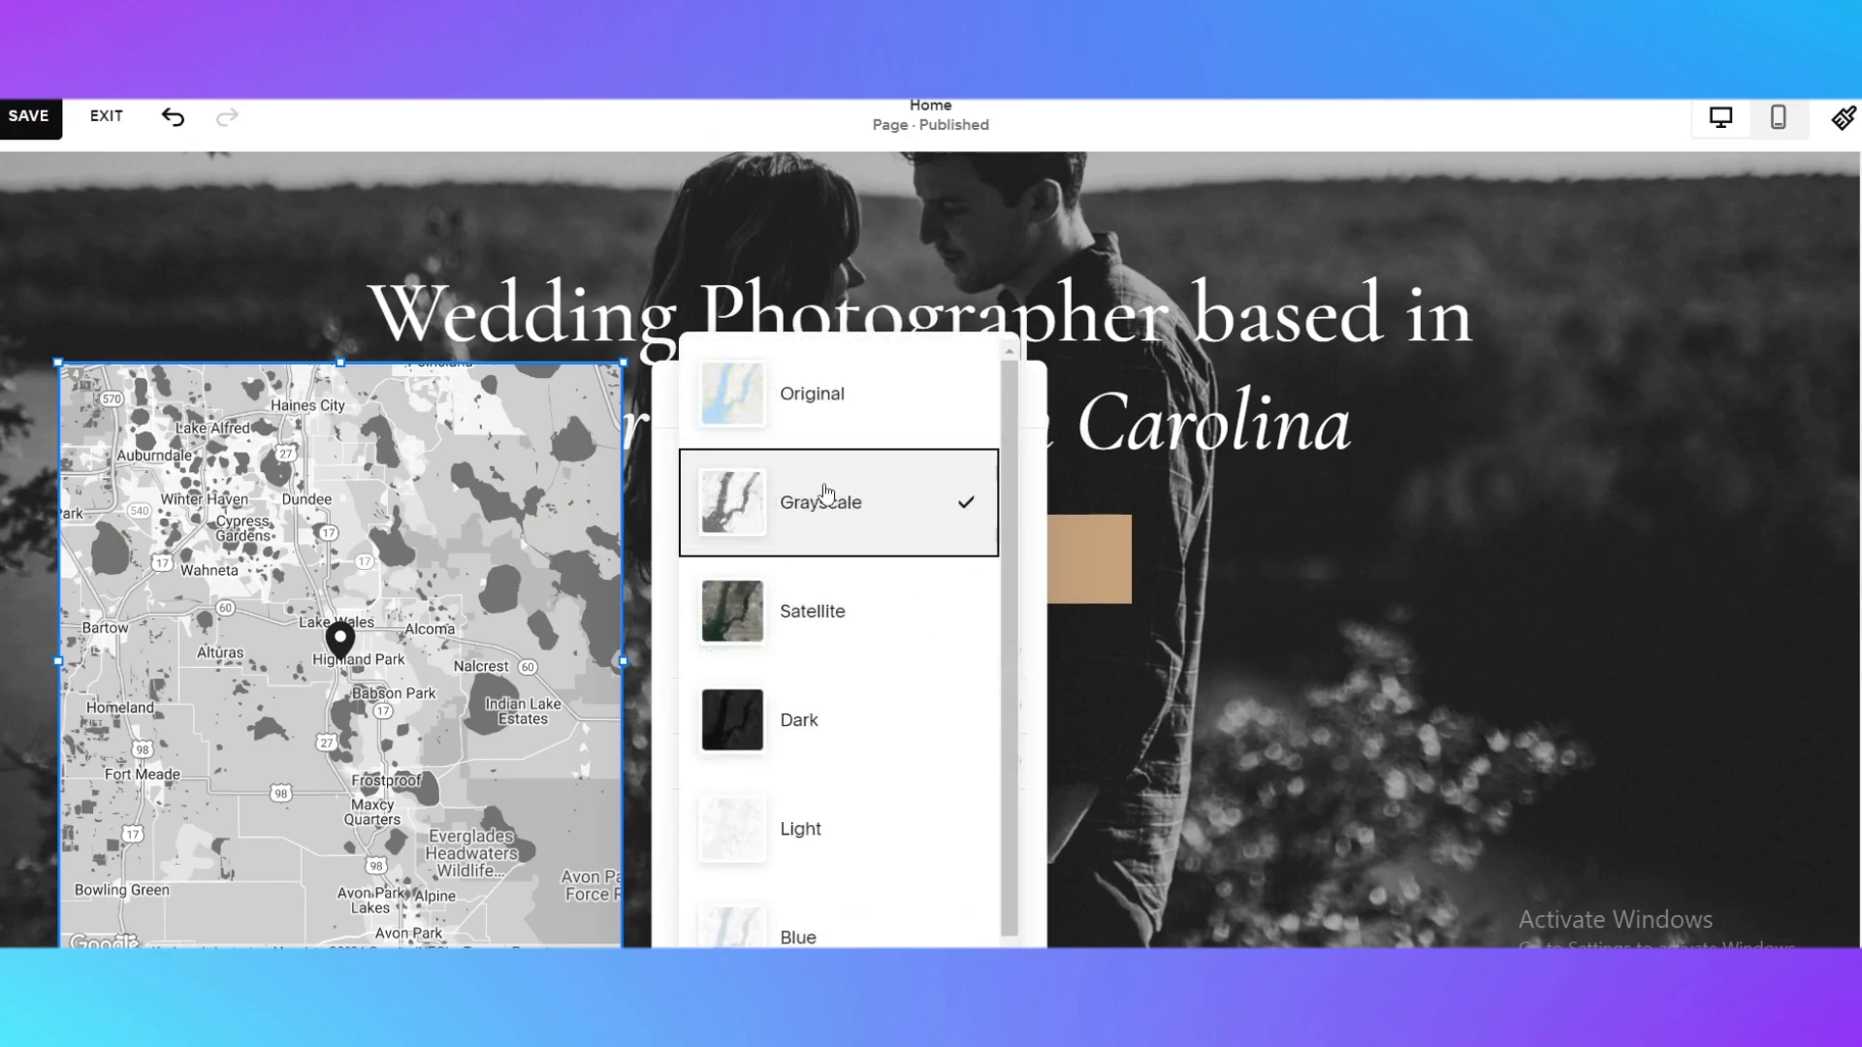
click(817, 406)
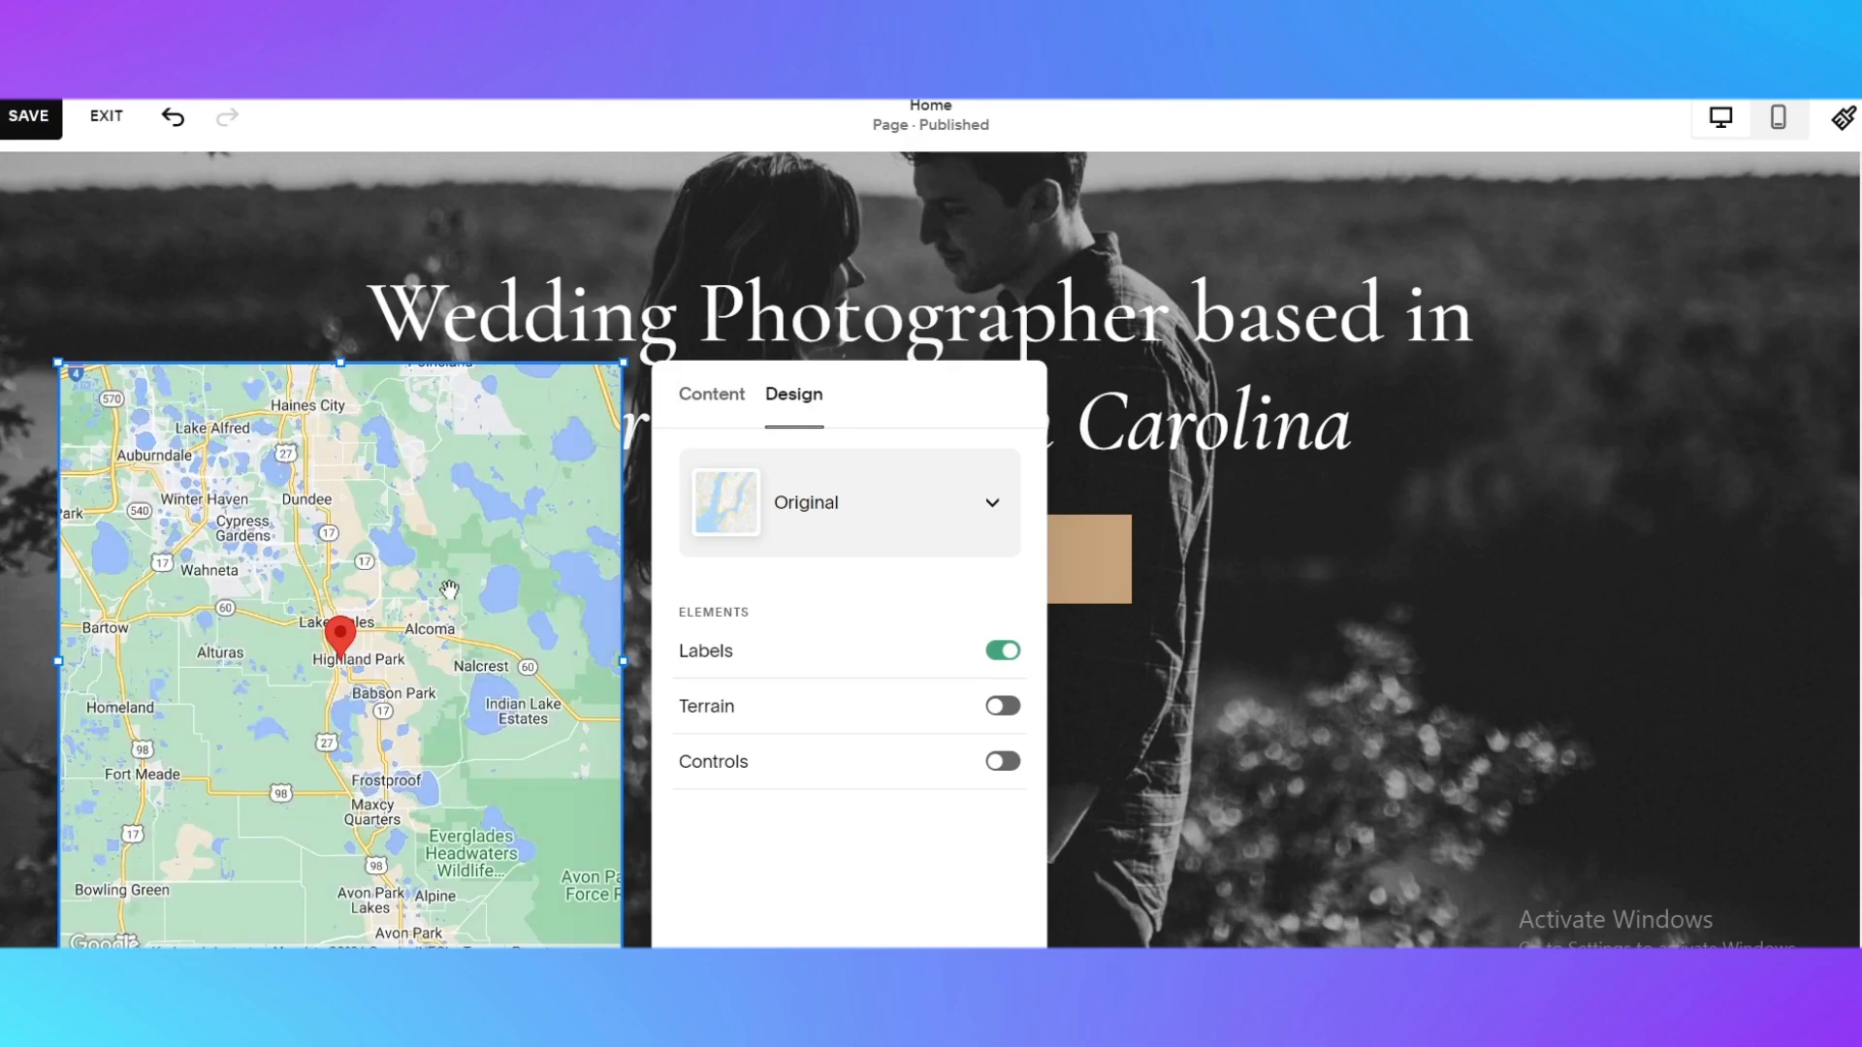
click(1025, 692)
Resize the map block to a wide, low rectangle and center it directly below the View Portfolio button
click(602, 388)
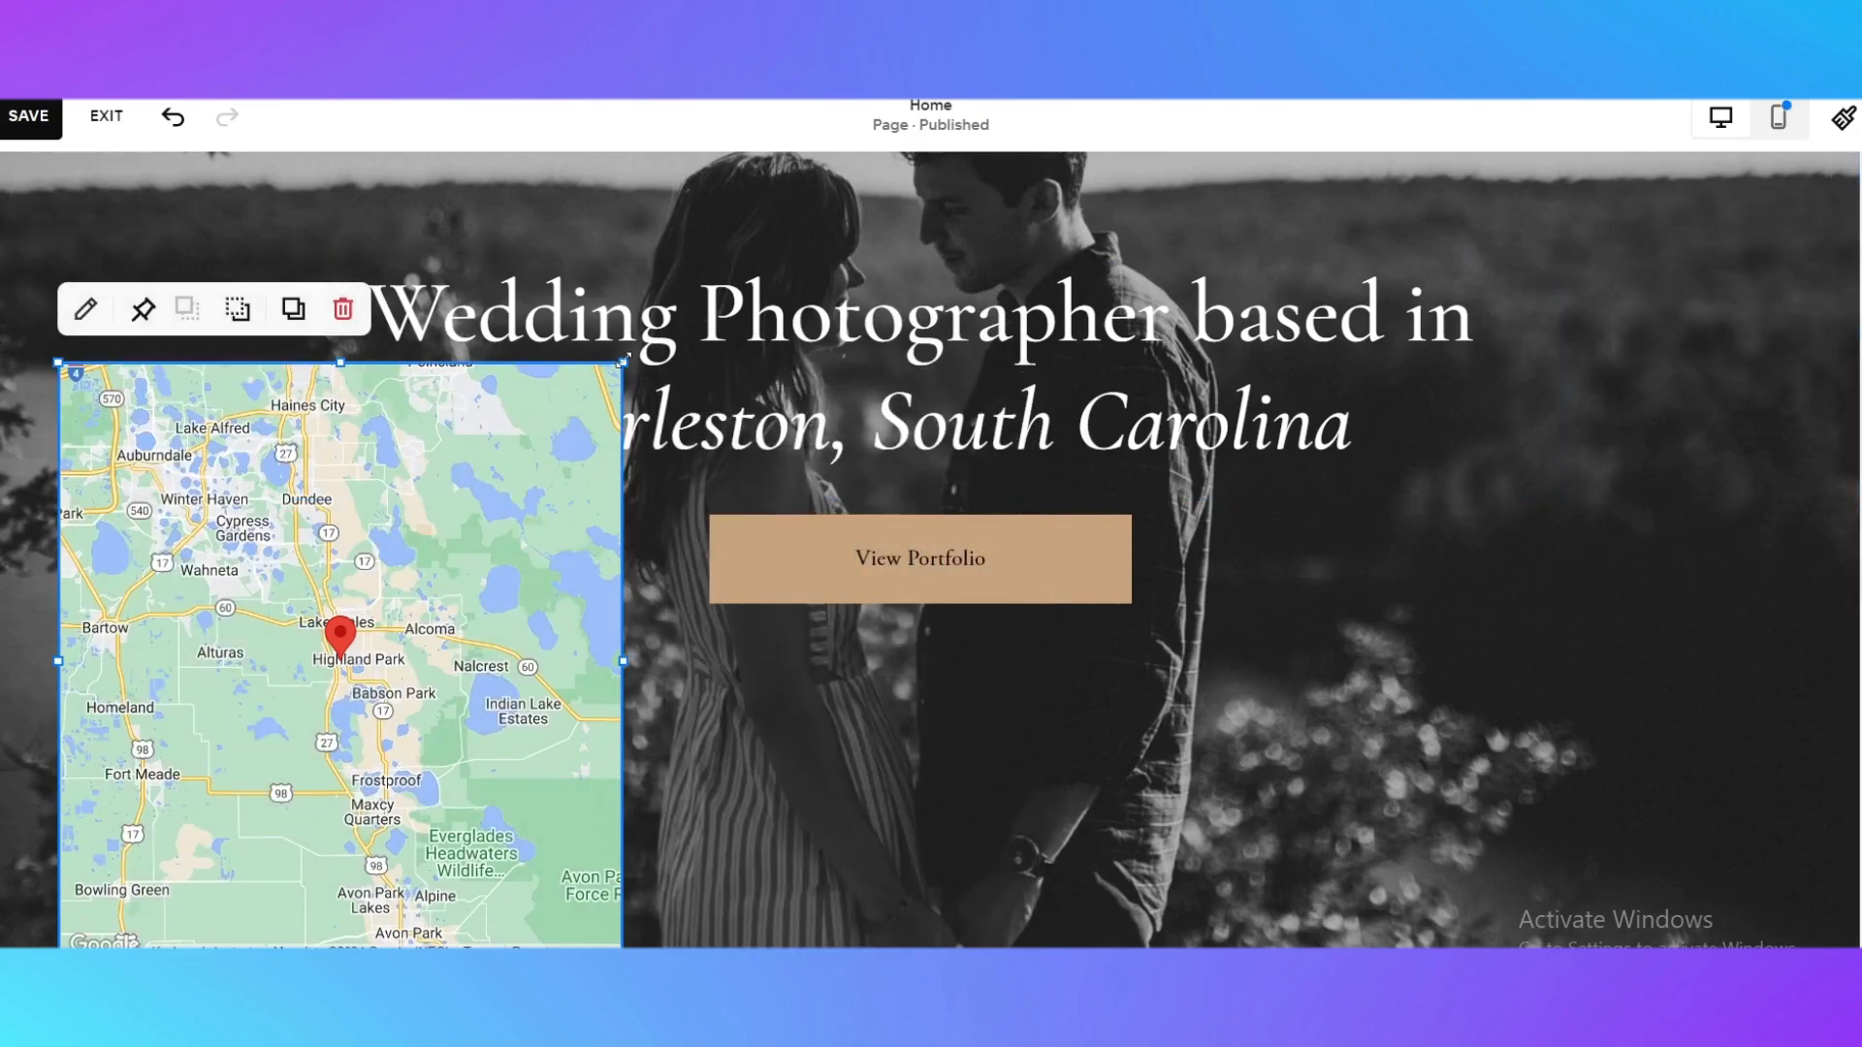
drag(623, 363, 694, 667)
drag(485, 766, 990, 706)
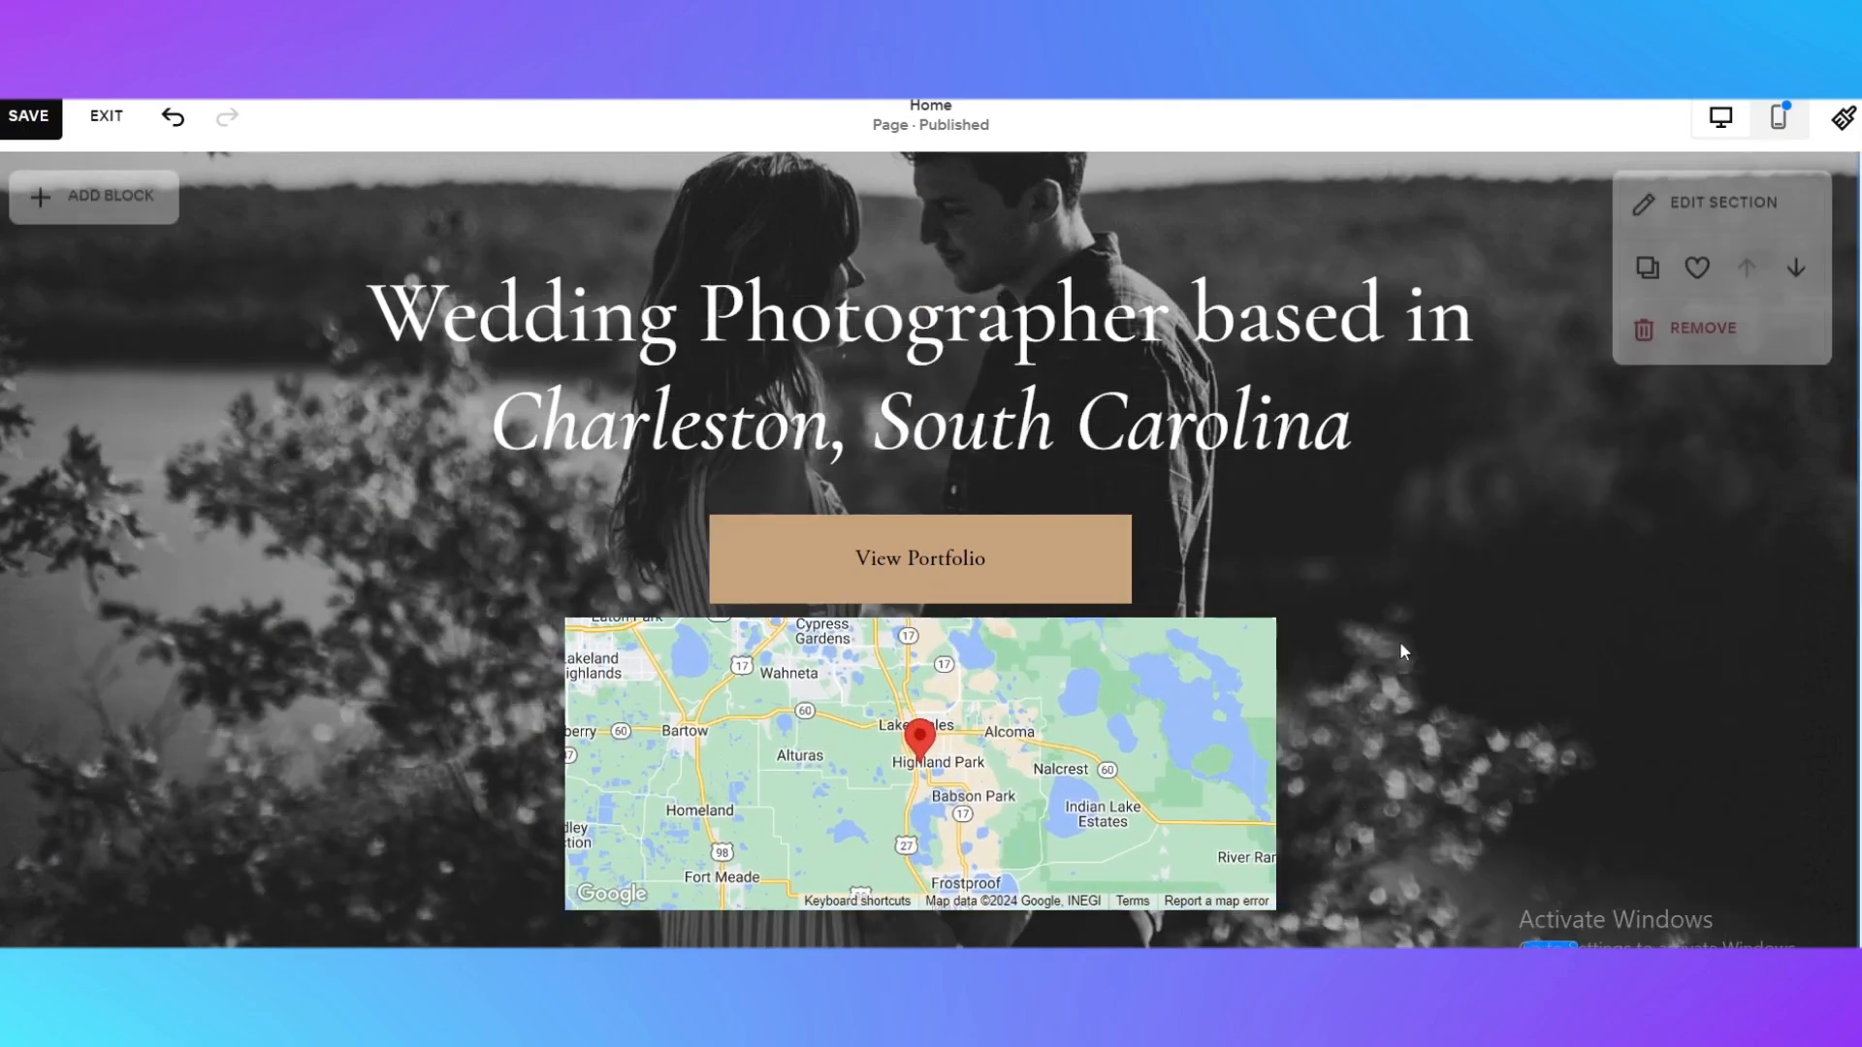
Switch the page to mobile view and examine how the hero heading, button, map and following section are laid out
scroll(1399, 642, up, 5)
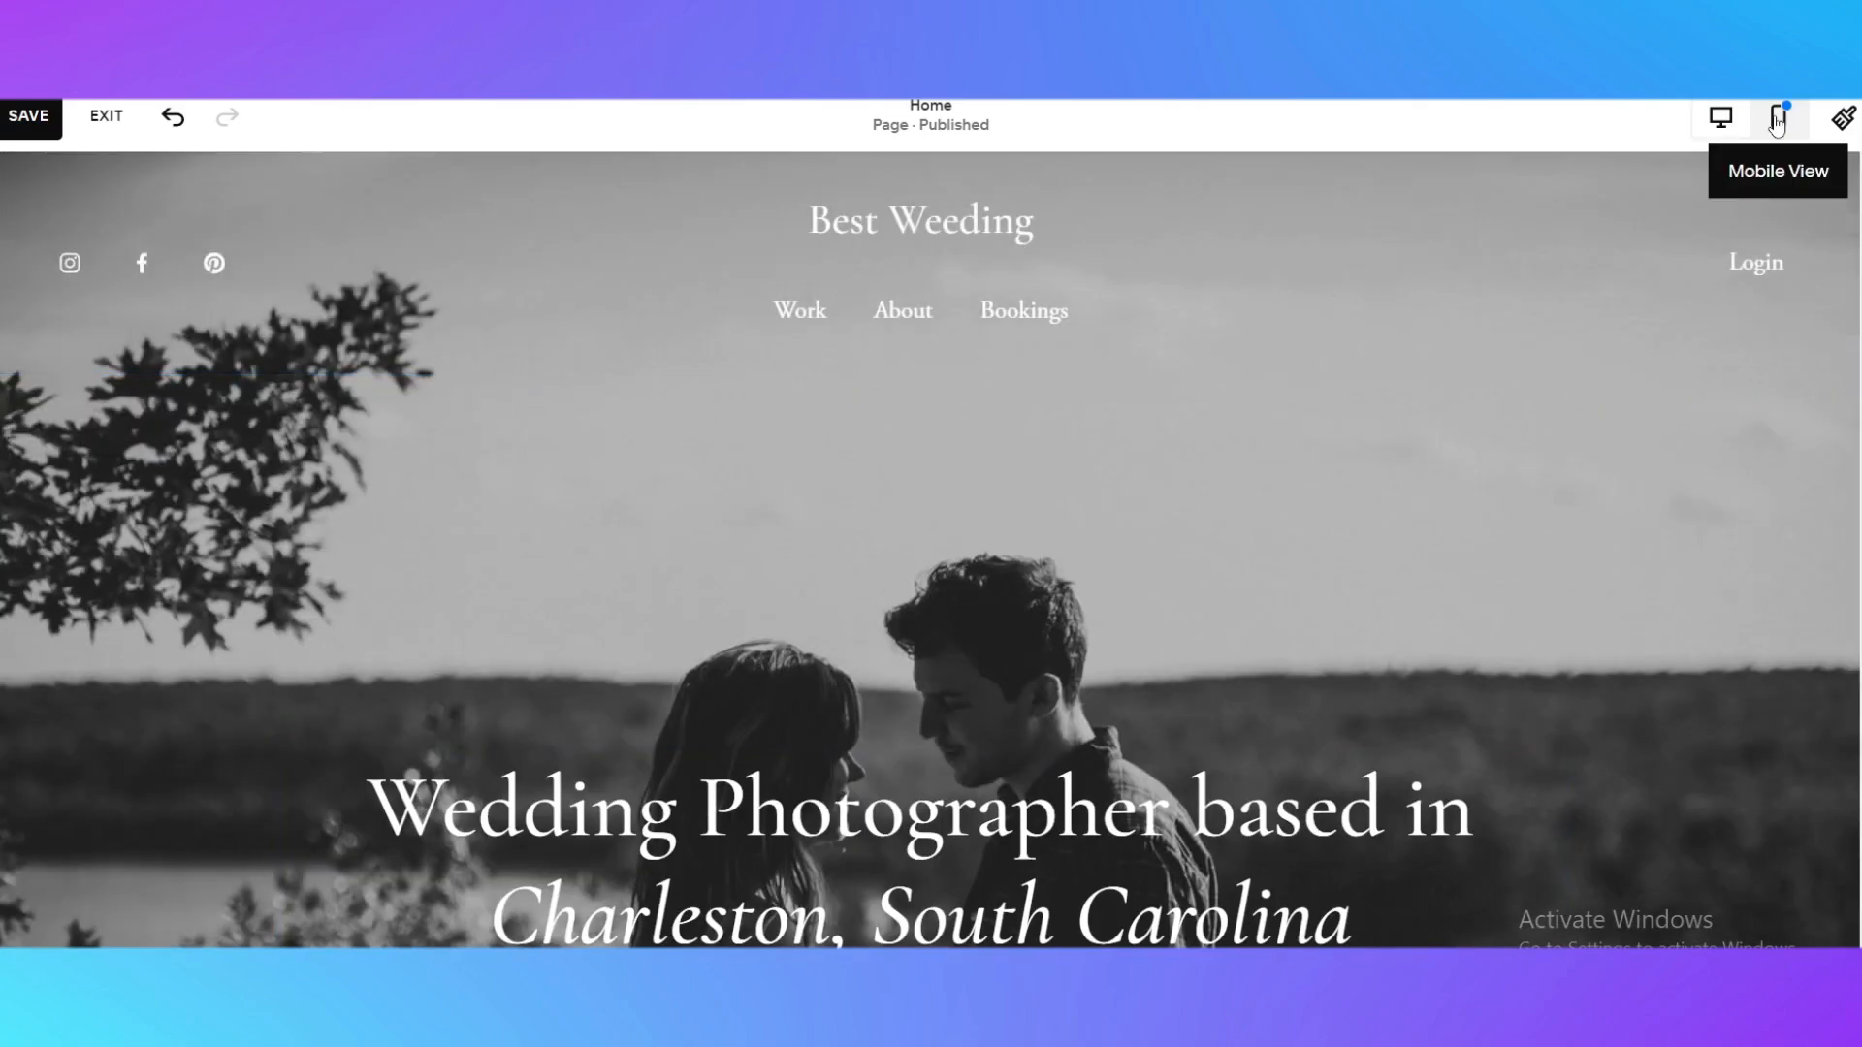
click(1778, 118)
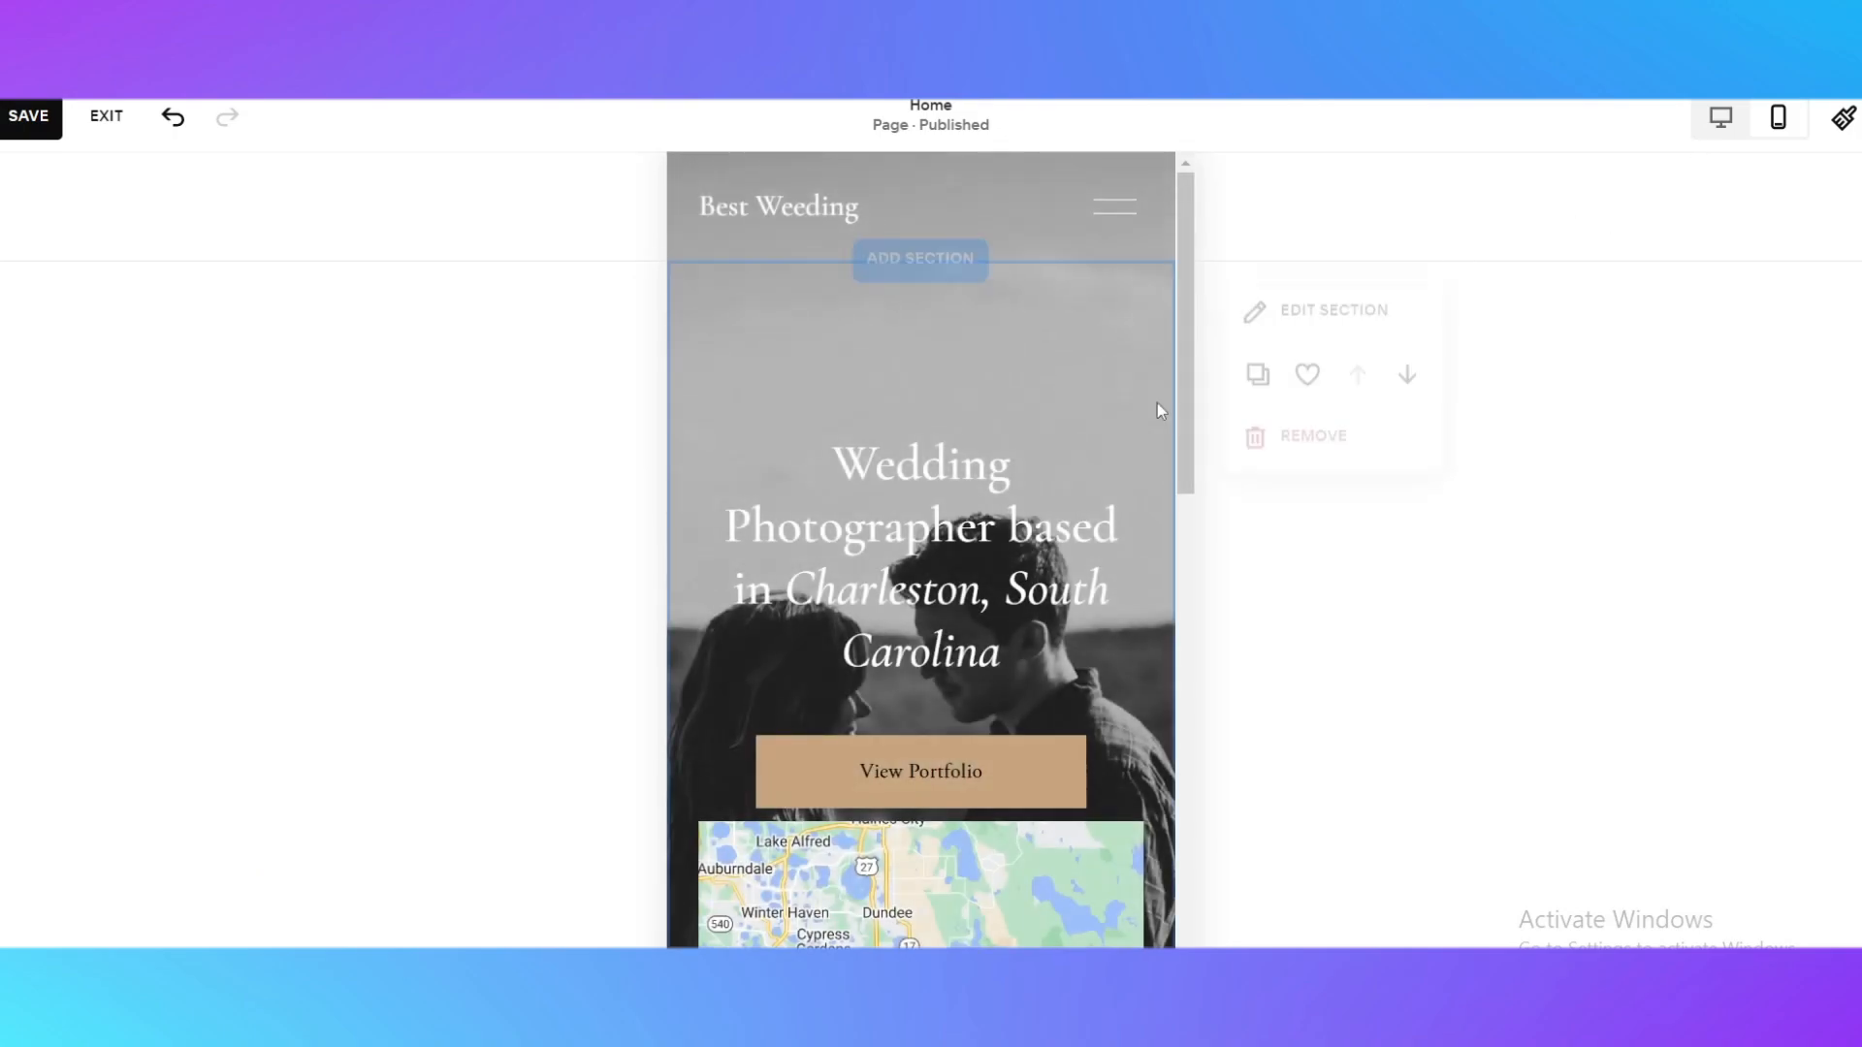
scroll(1031, 472, down, 4)
scroll(1185, 658, up, 4)
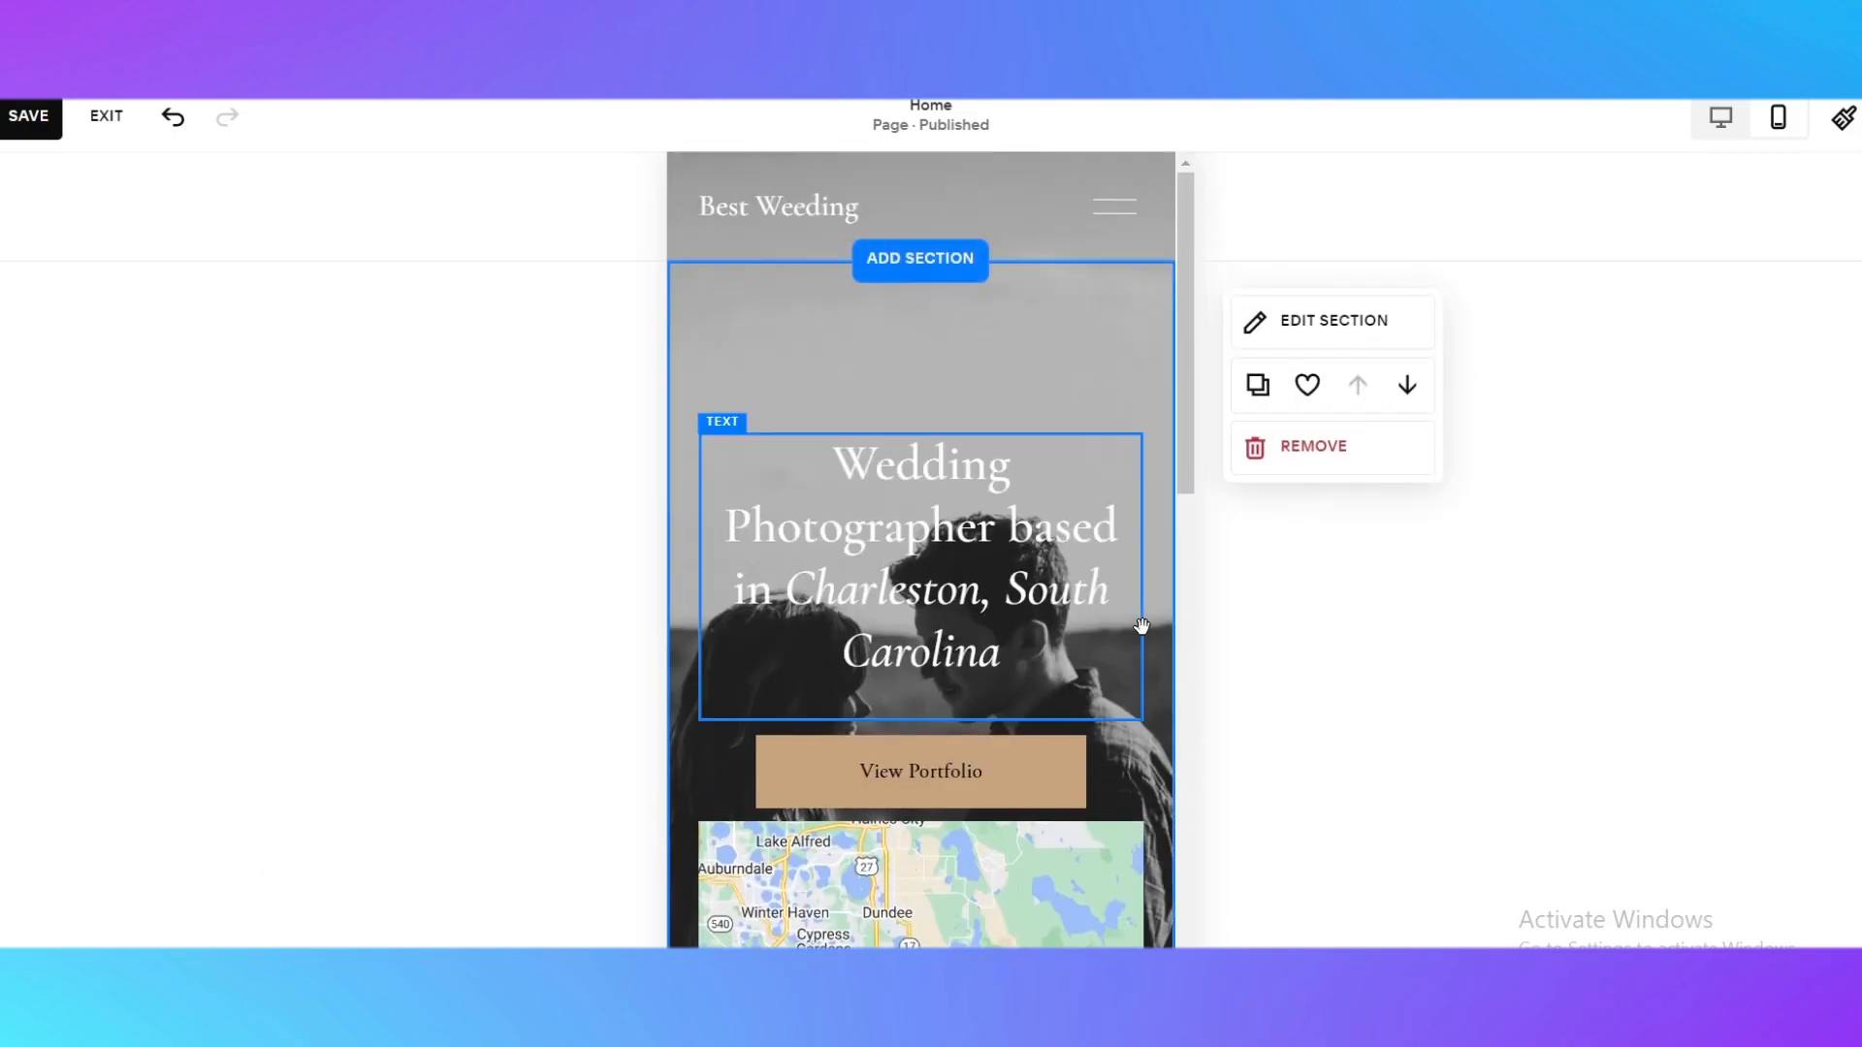
scroll(1123, 264, down, 5)
scroll(1104, 572, up, 4)
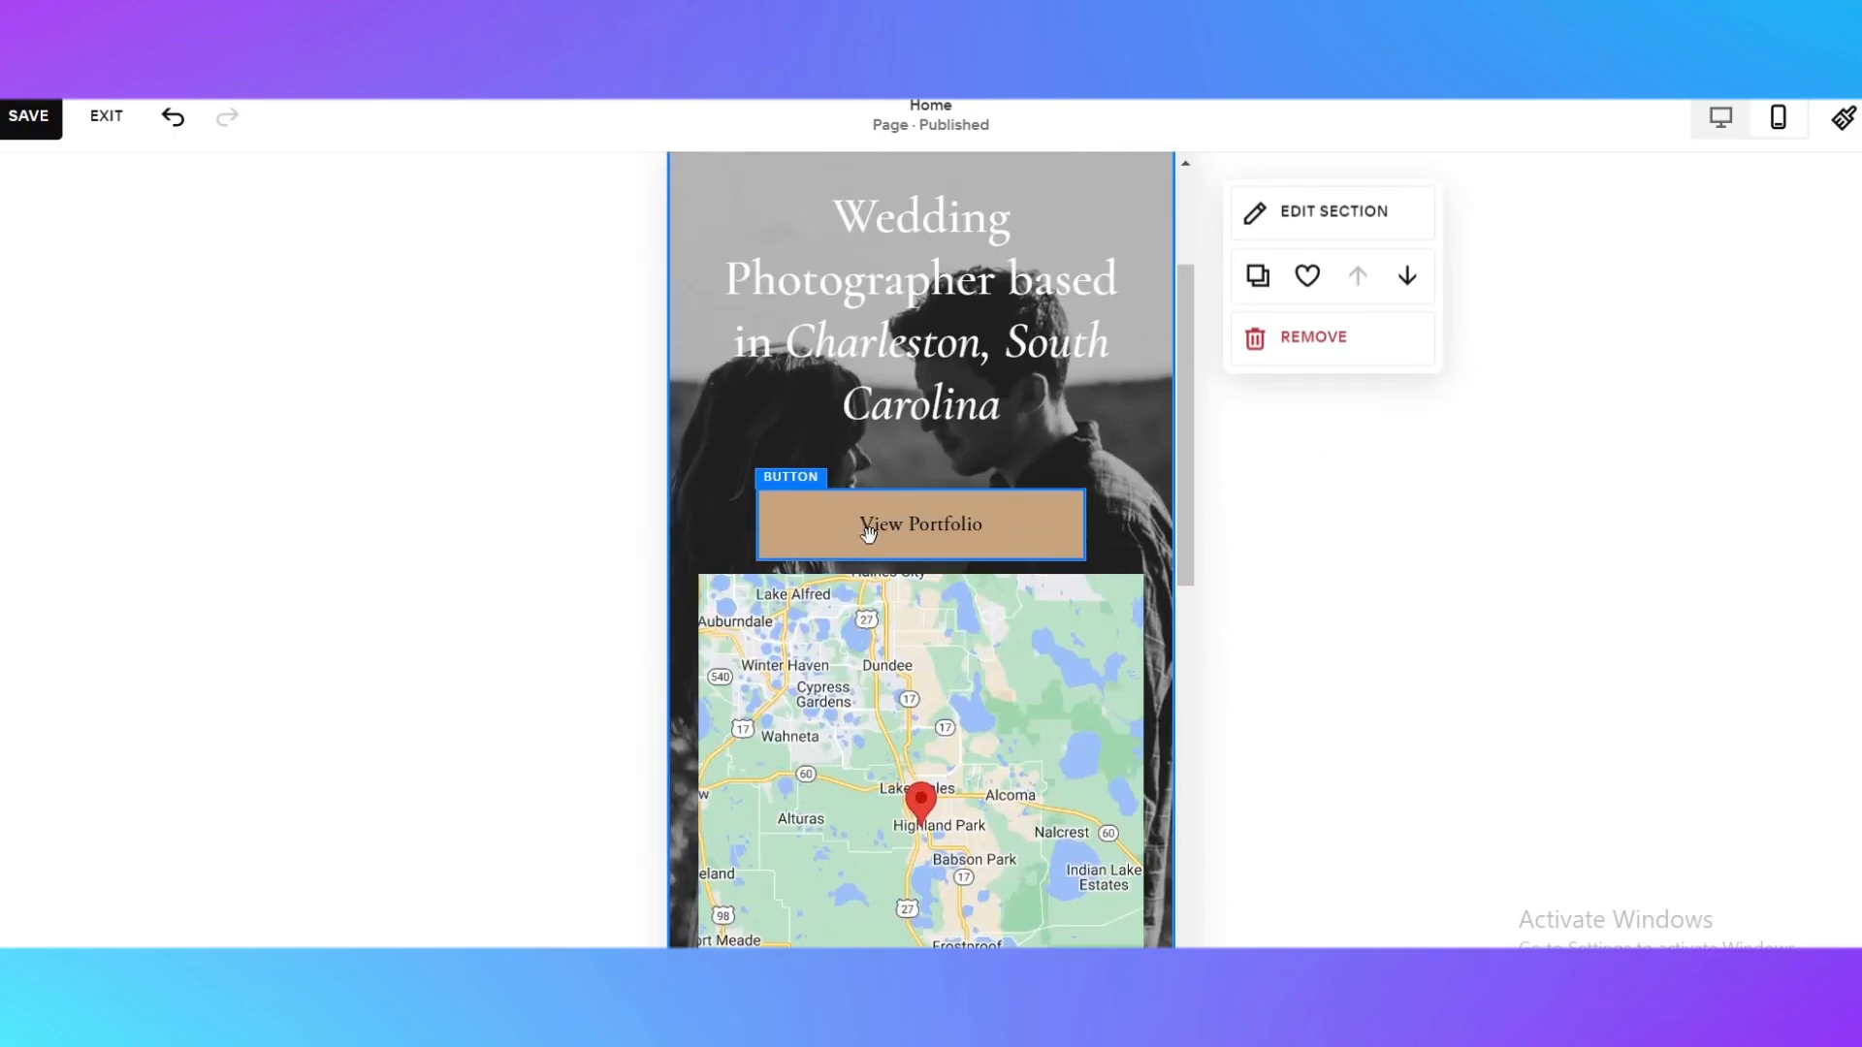
scroll(1103, 570, down, 5)
scroll(1058, 786, up, 4)
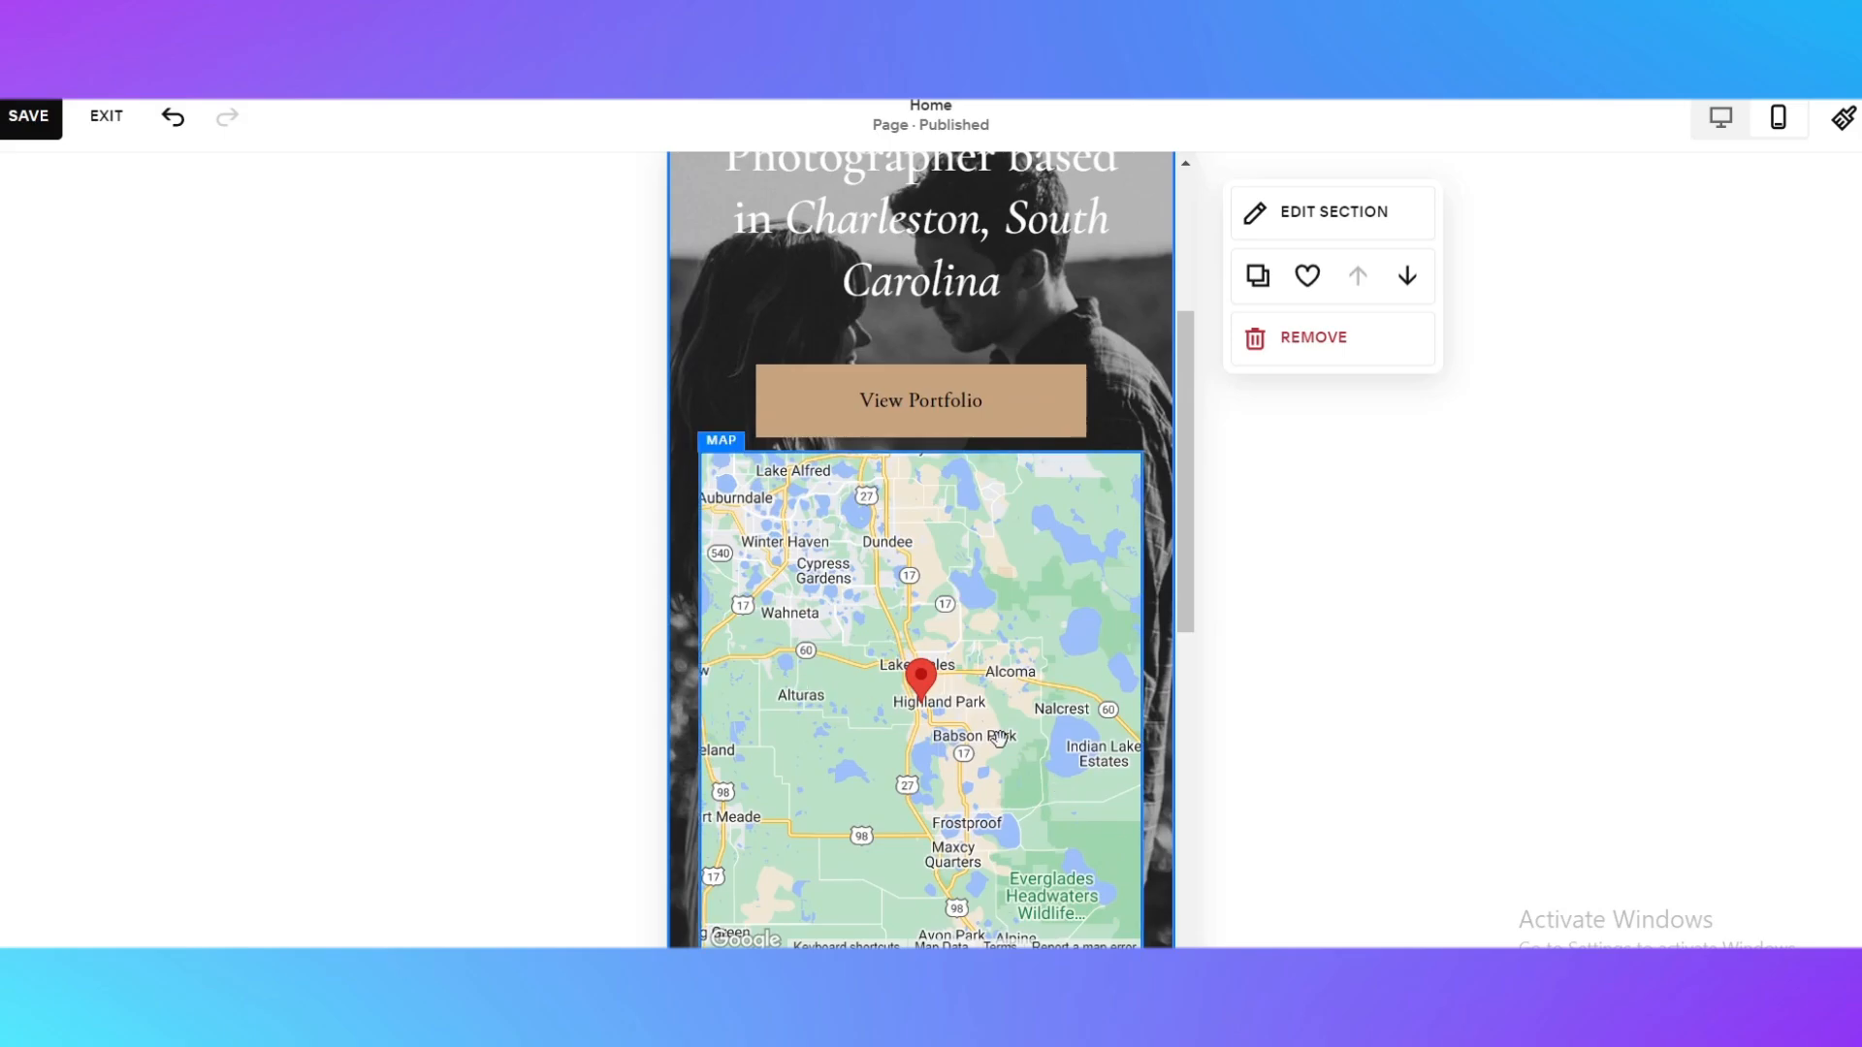
click(824, 586)
scroll(1368, 544, up, 4)
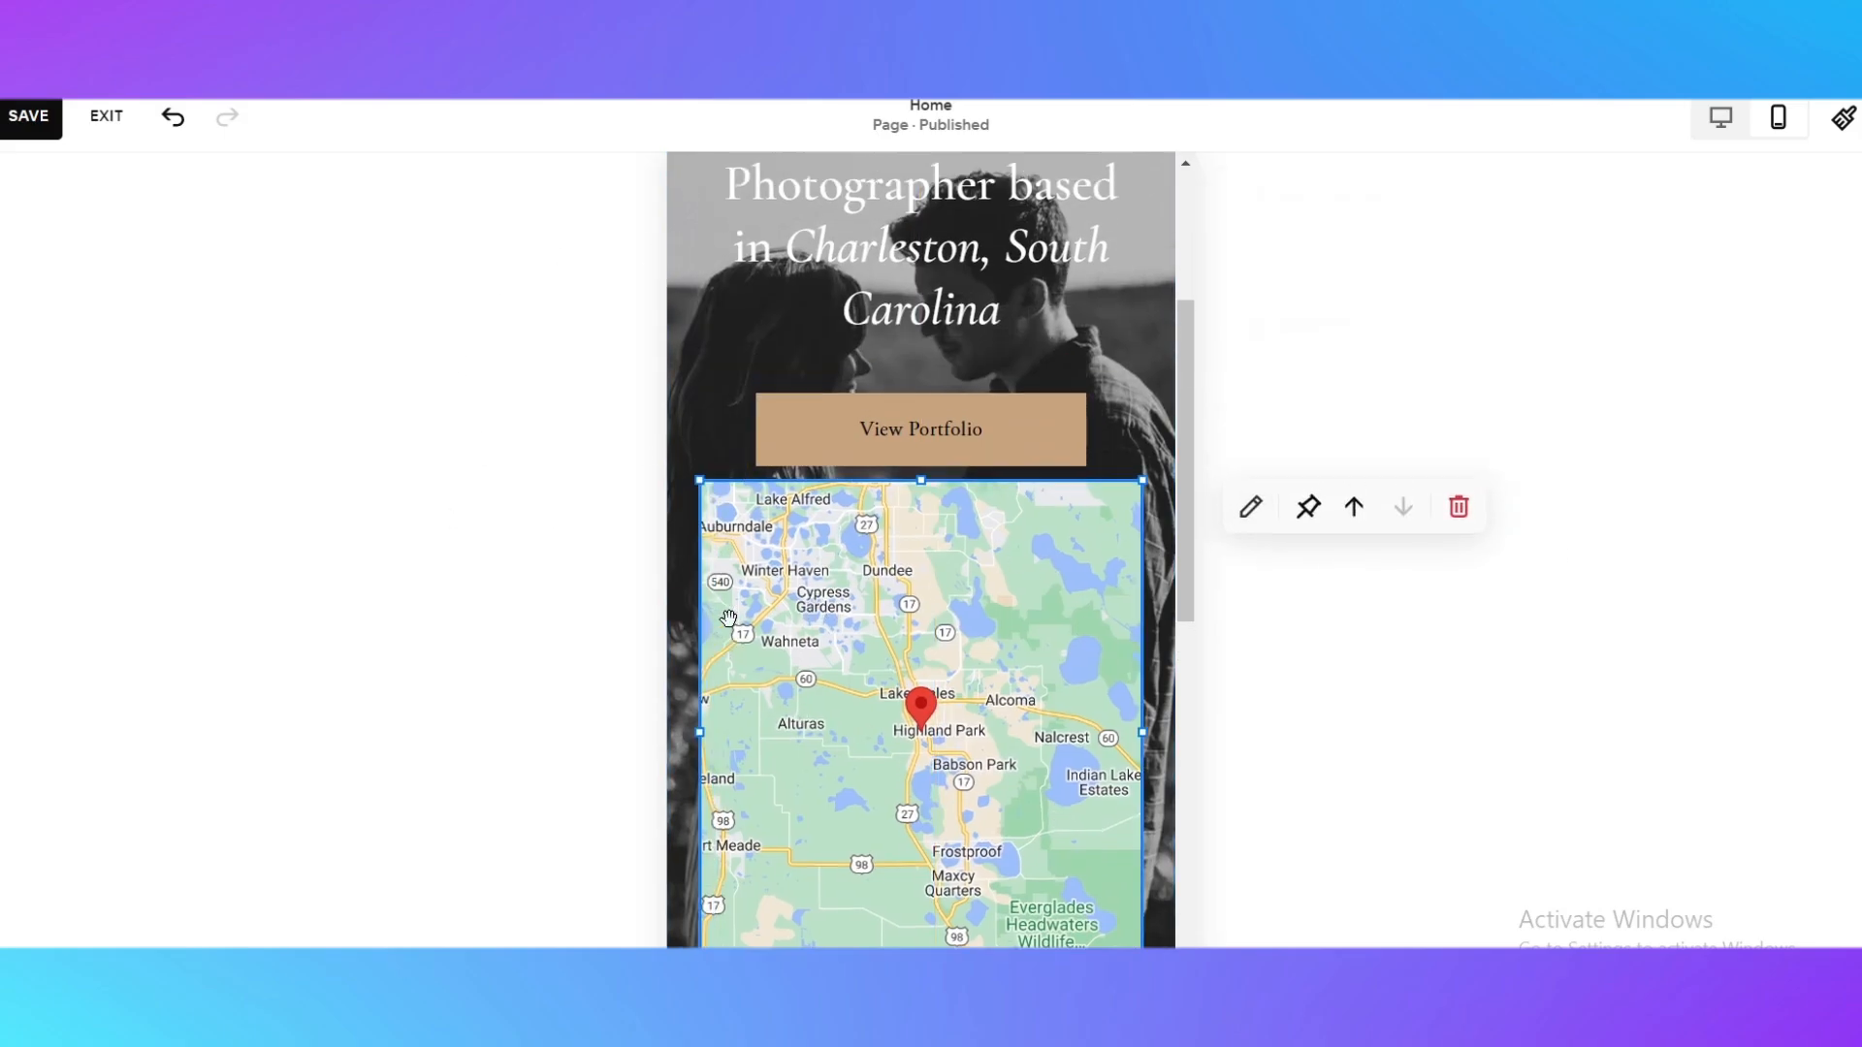
scroll(1329, 666, down, 5)
scroll(999, 683, down, 8)
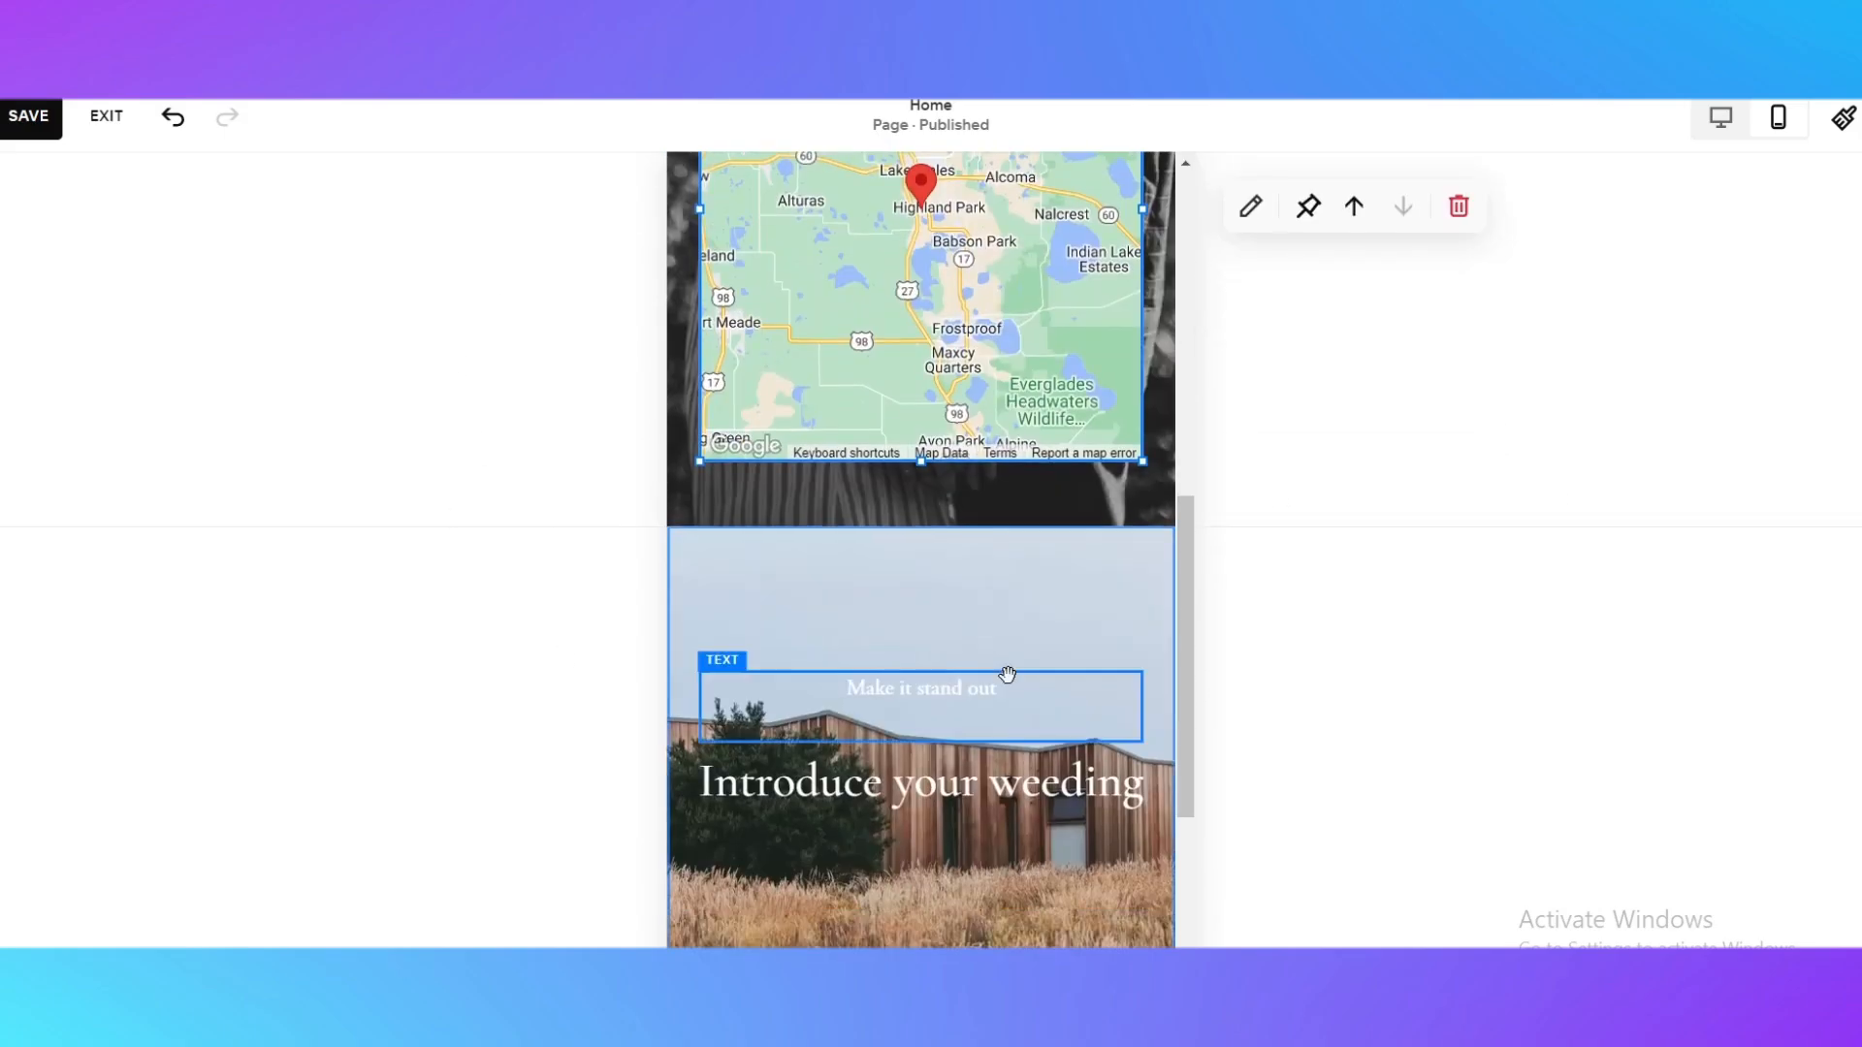
scroll(1115, 592, up, 5)
scroll(1207, 512, up, 6)
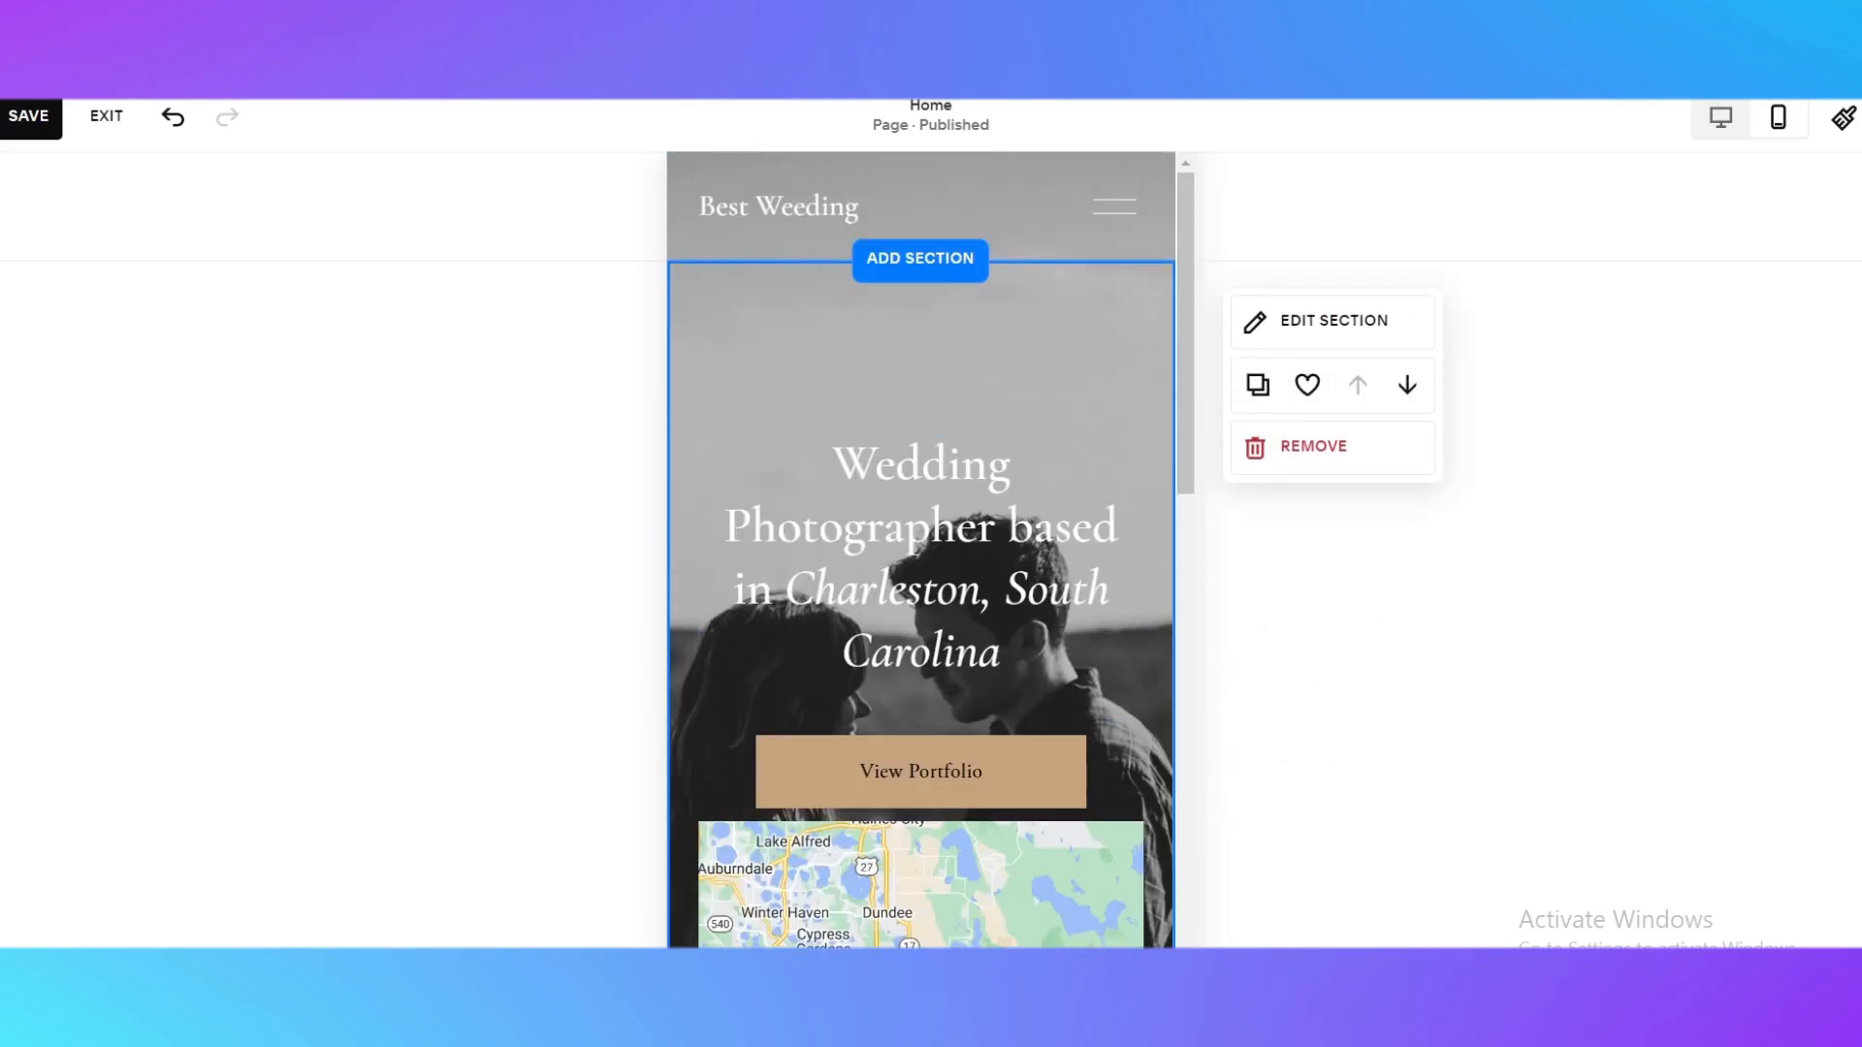
Save the home page changes and exit the page editor
click(11, 121)
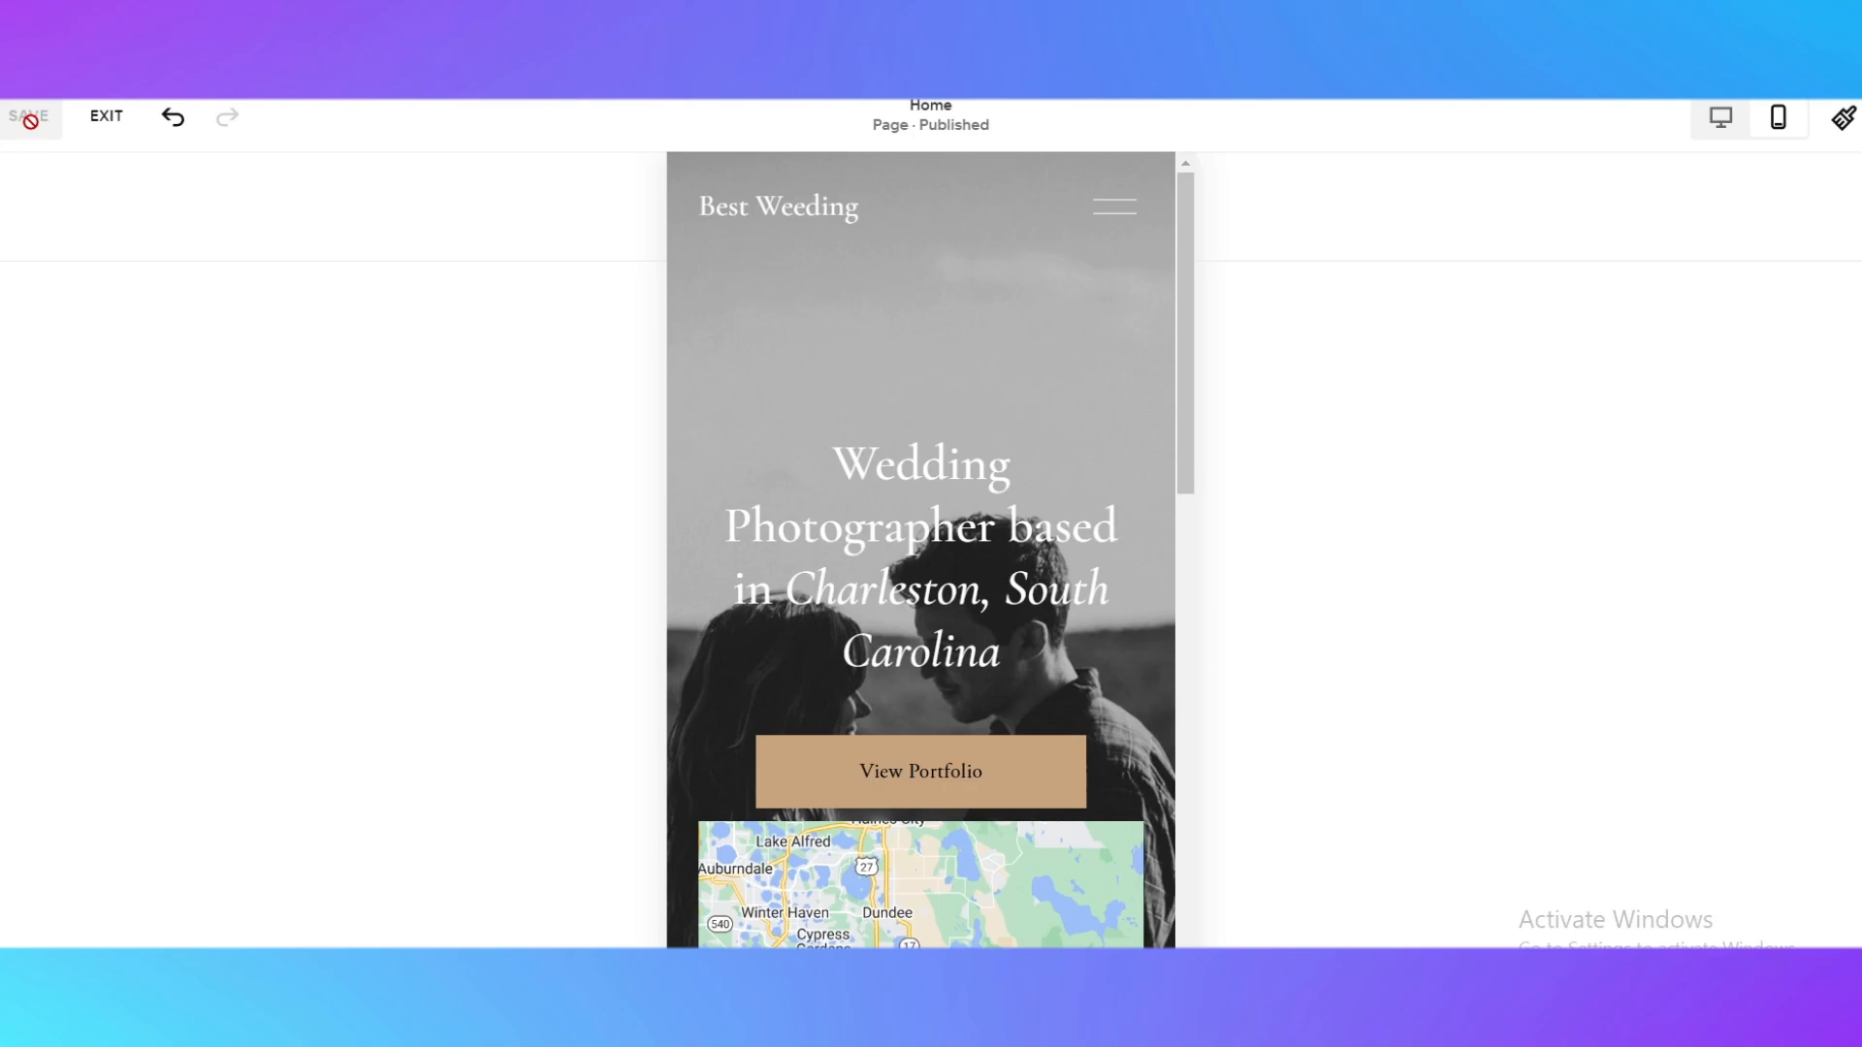
click(106, 117)
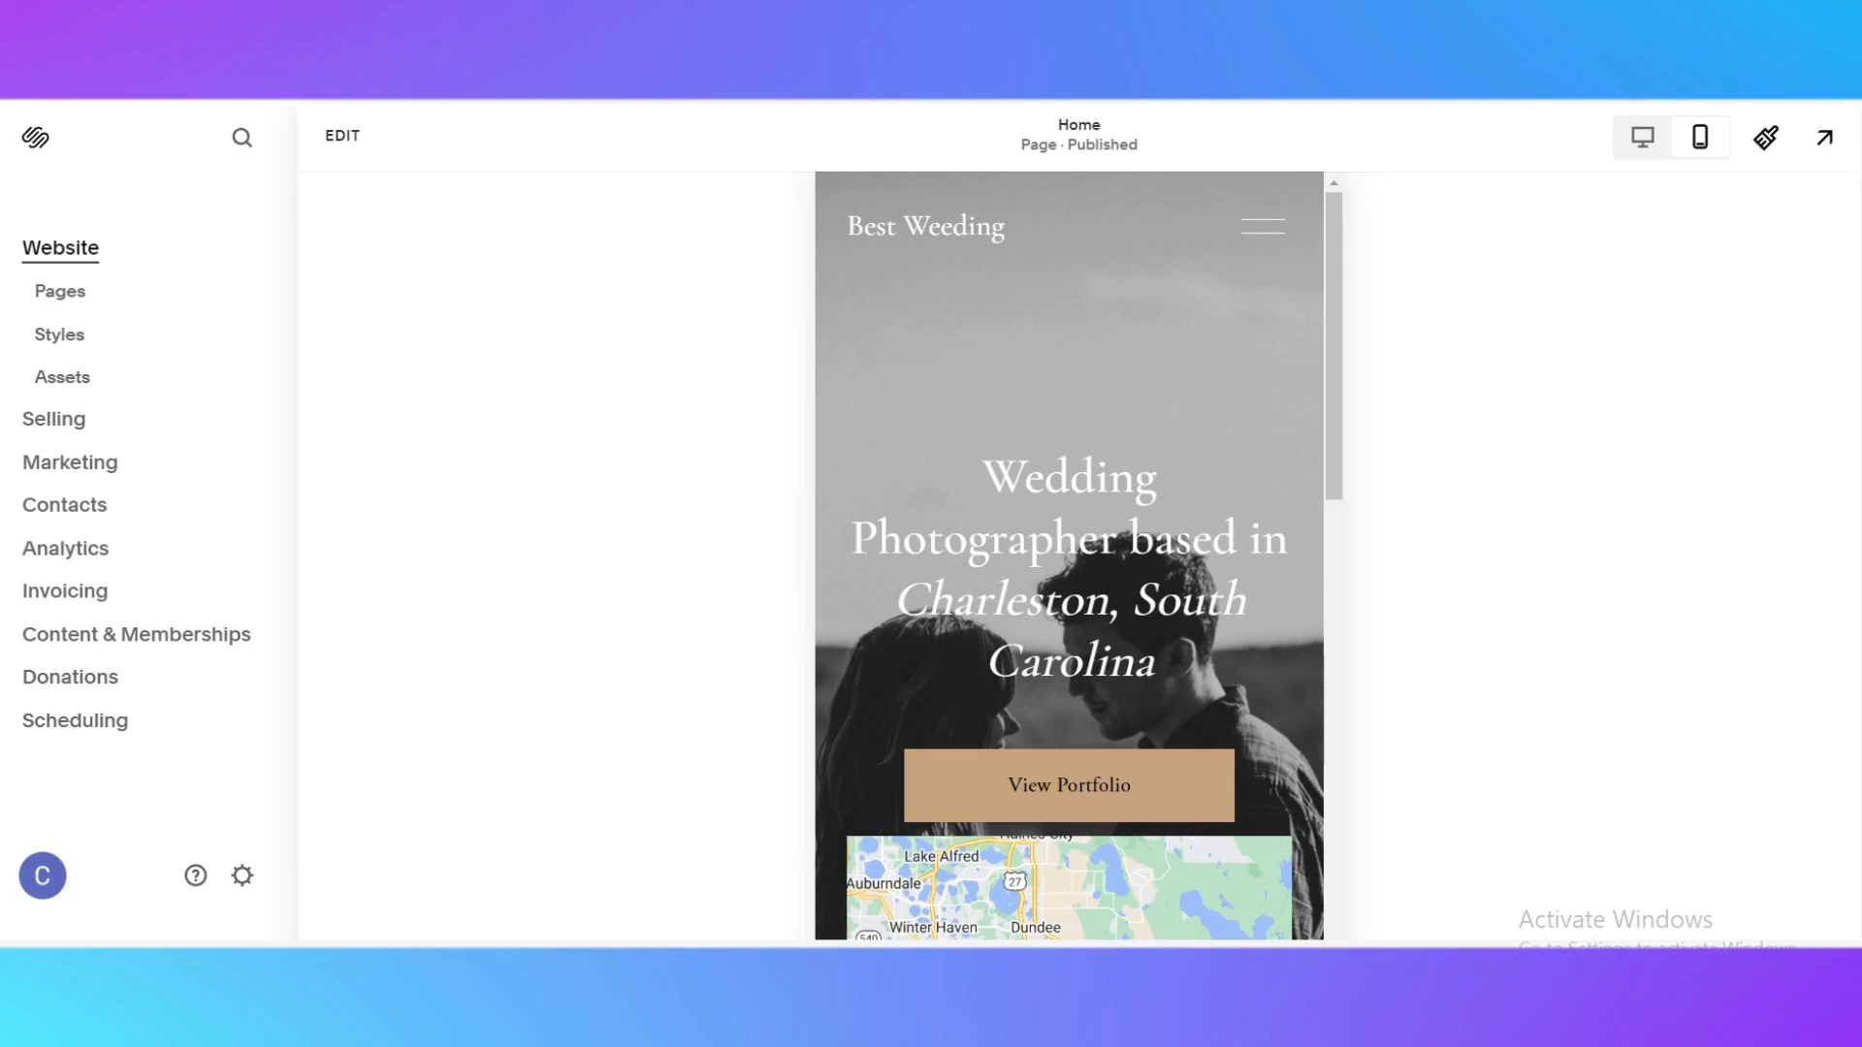
Open the subscription plans and compare the prices and features of Personal, Business, Commerce Basic and Commerce Advanced
click(1095, 970)
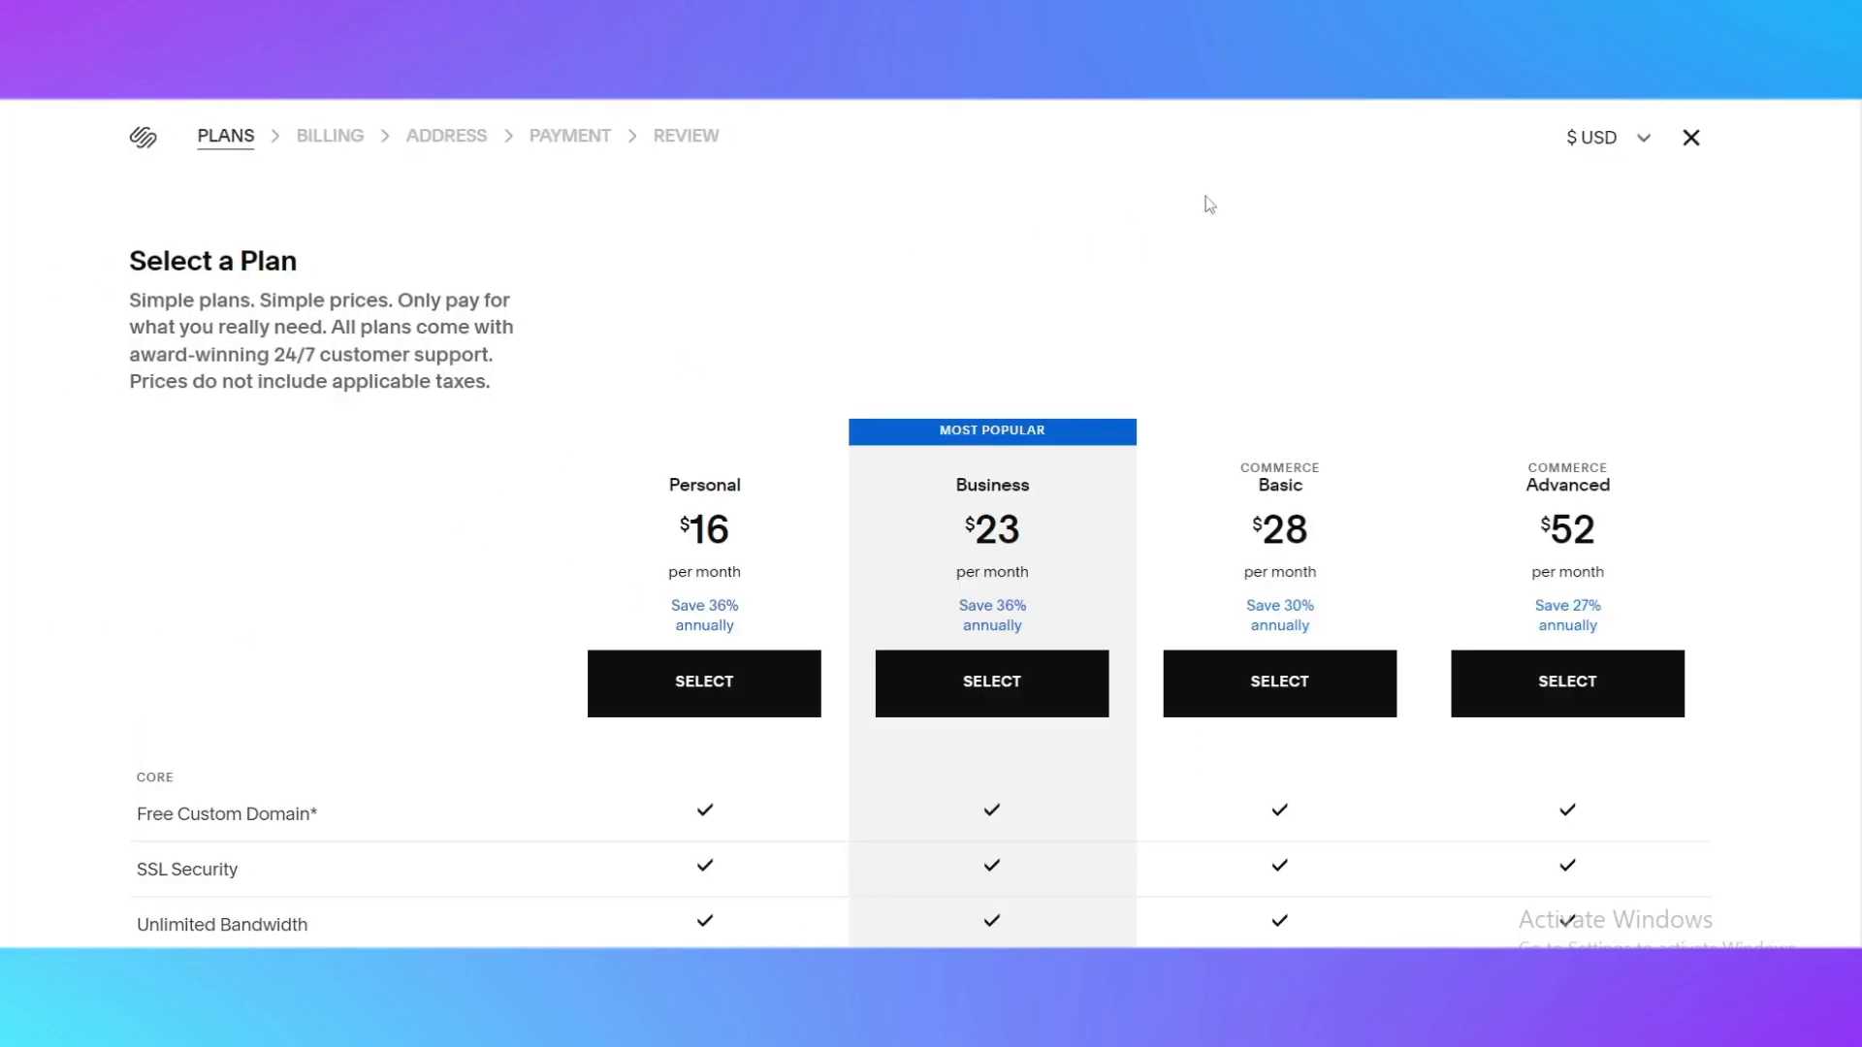
scroll(696, 394, down, 3)
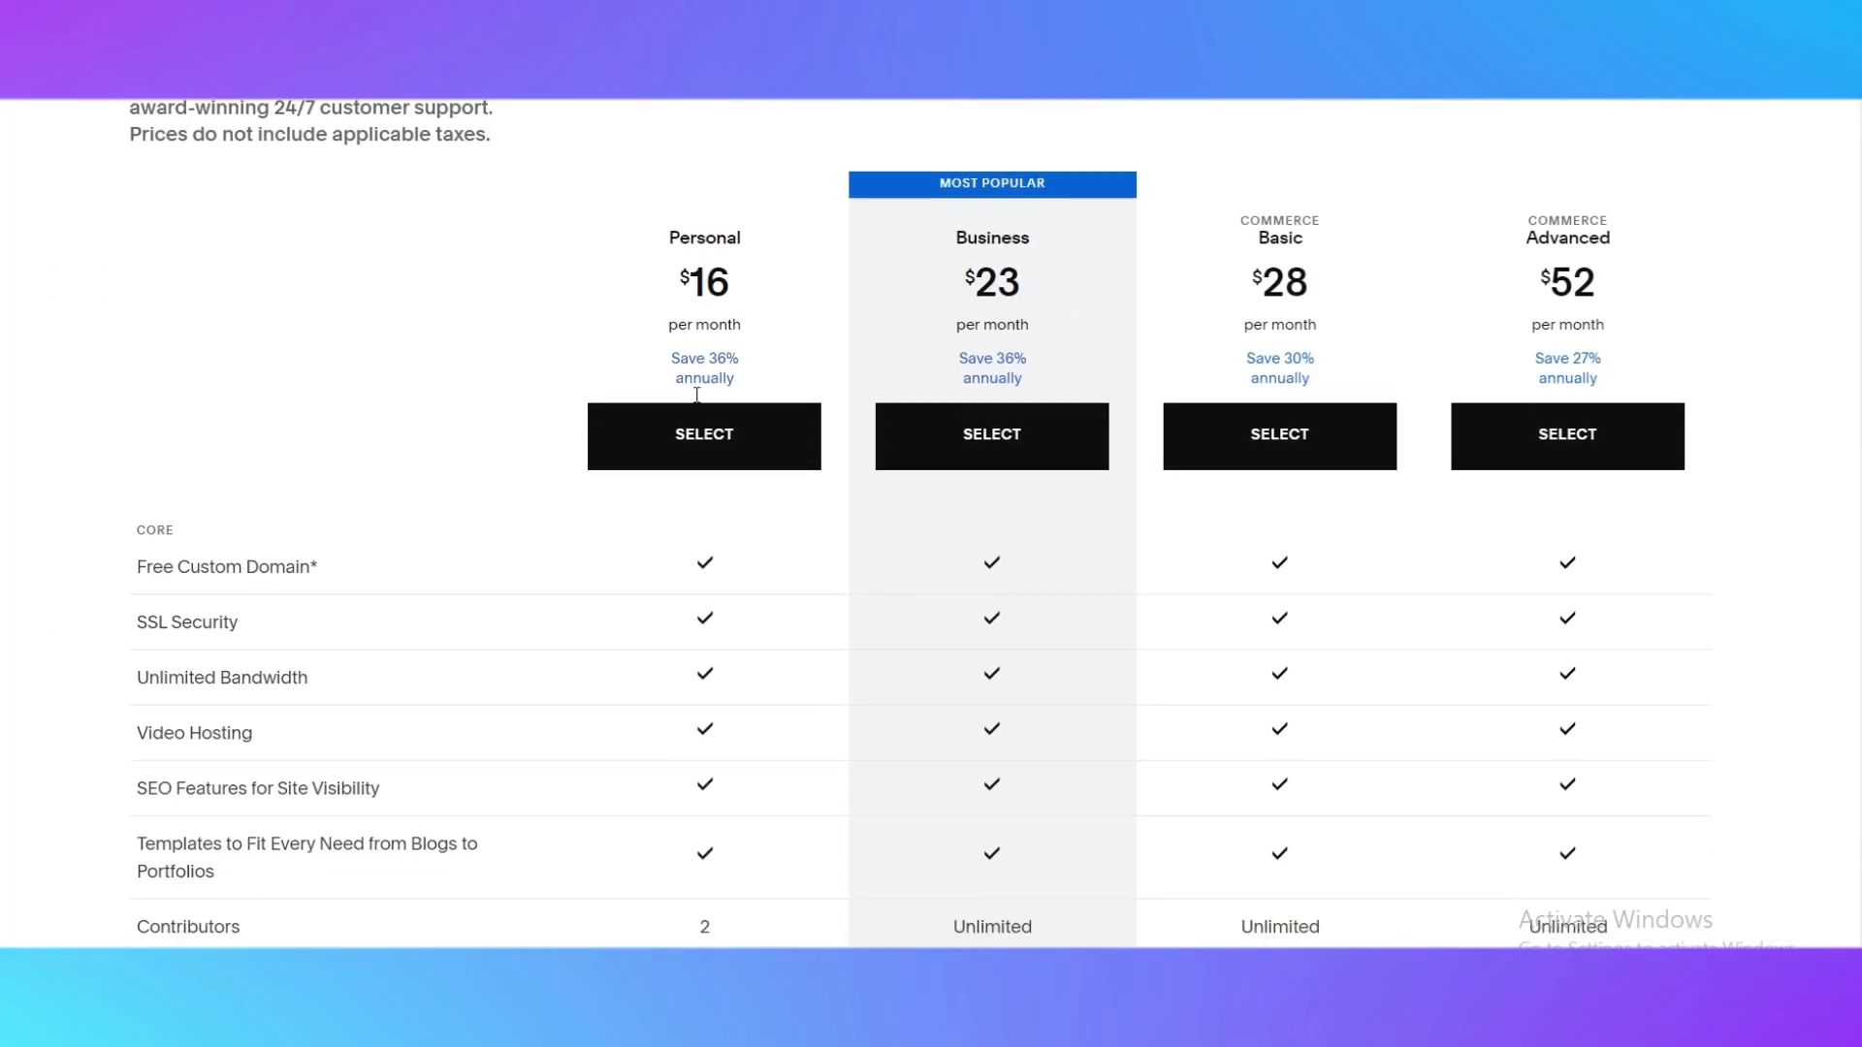
scroll(579, 369, up, 3)
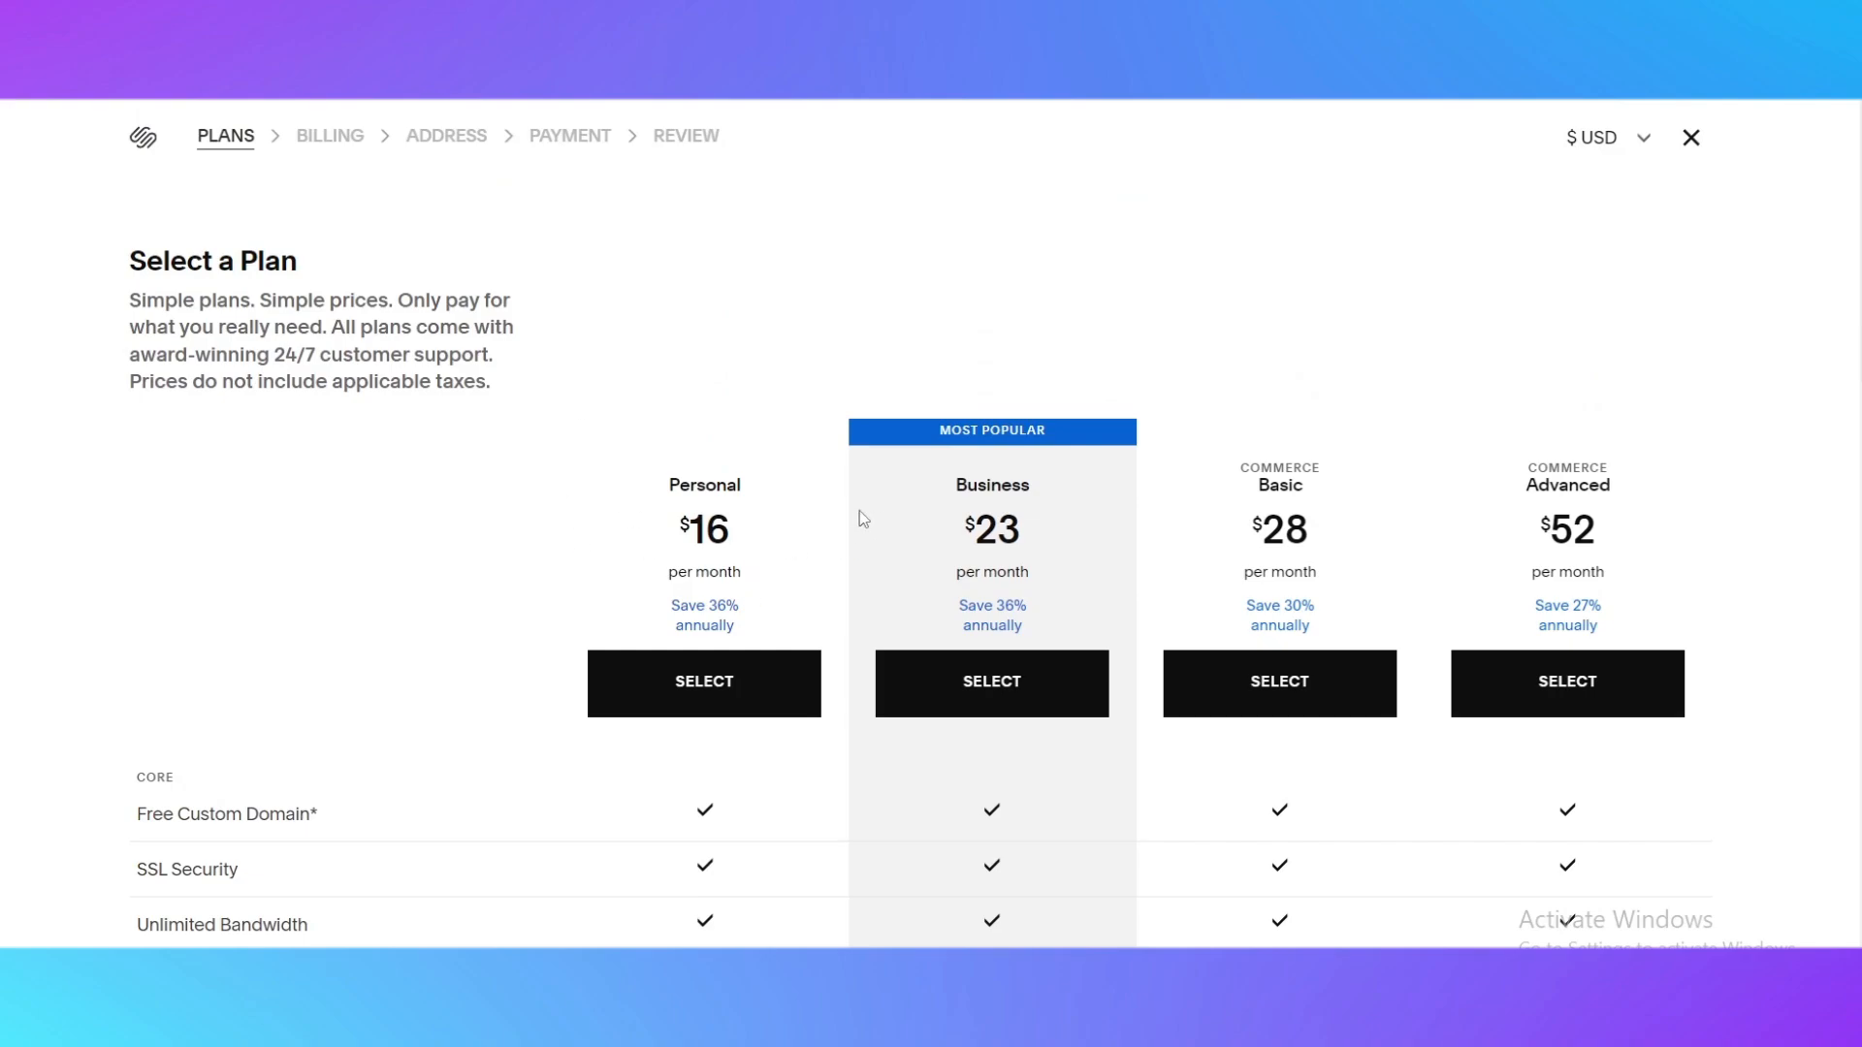
drag(671, 529, 853, 480)
click(858, 482)
drag(962, 496, 1086, 499)
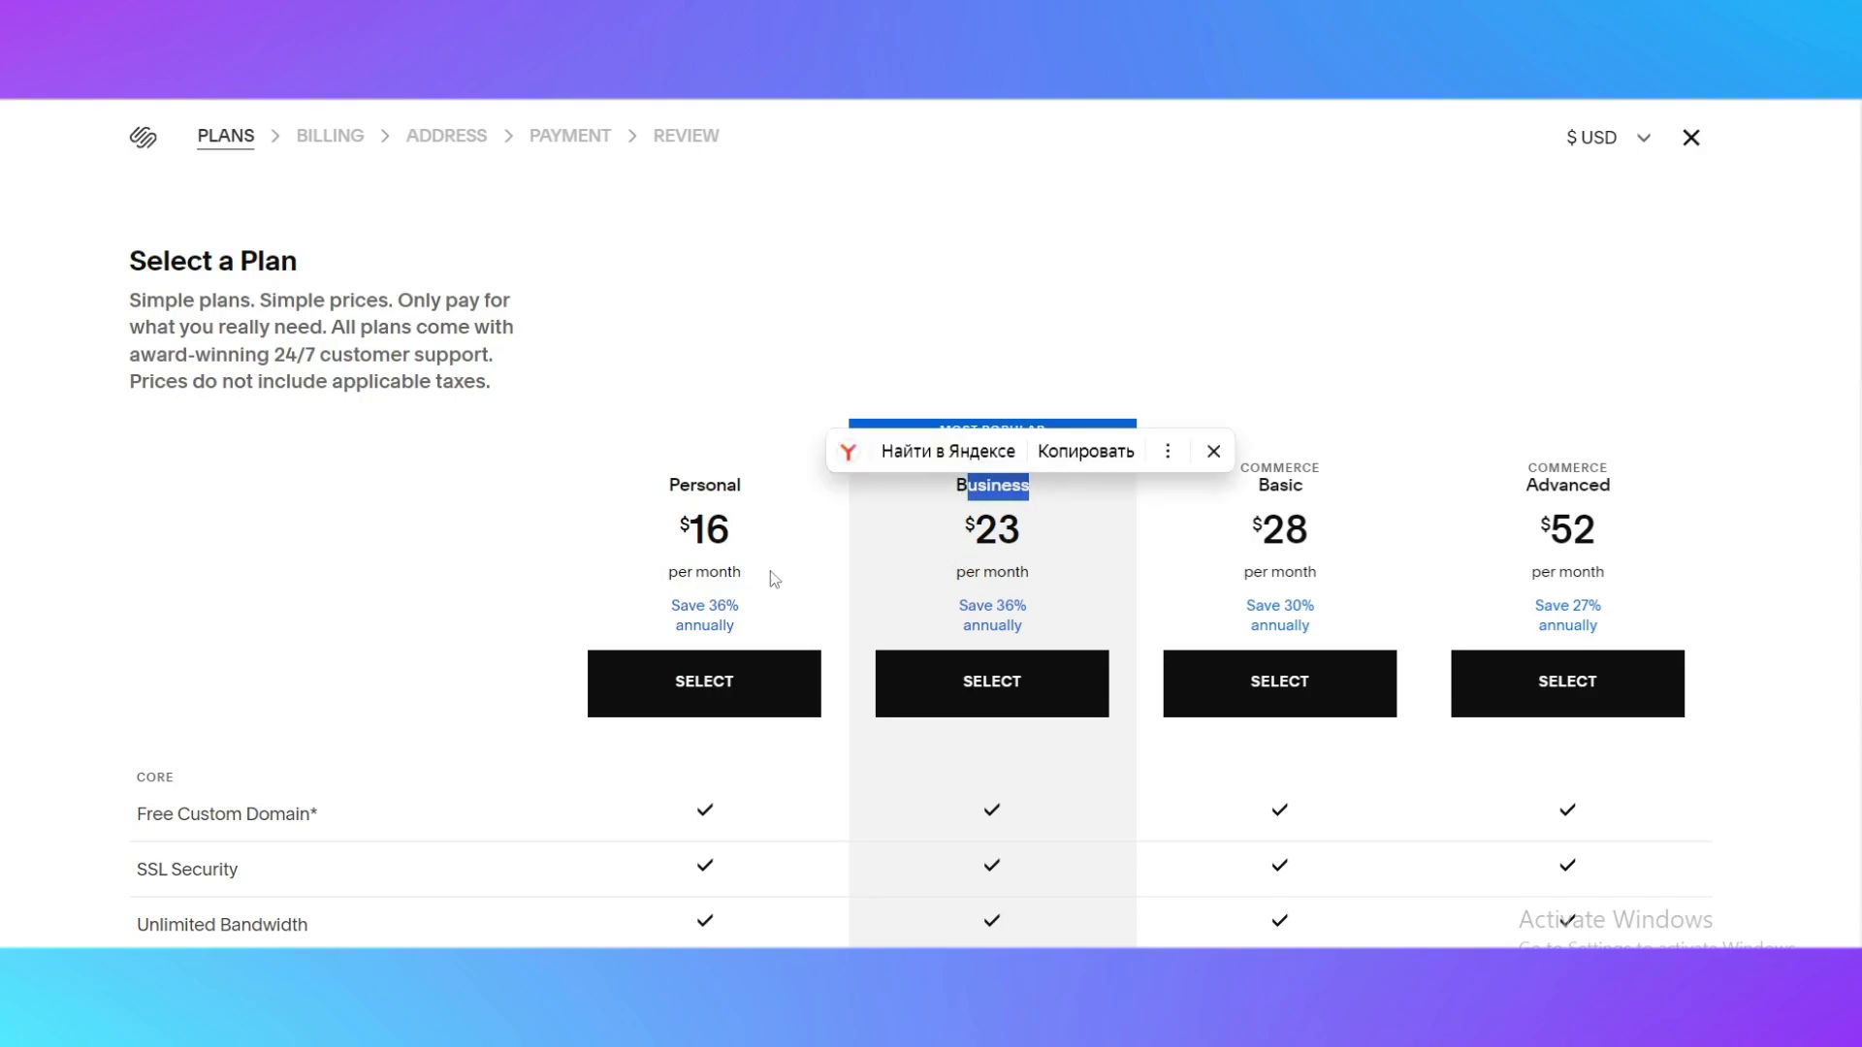
click(1248, 565)
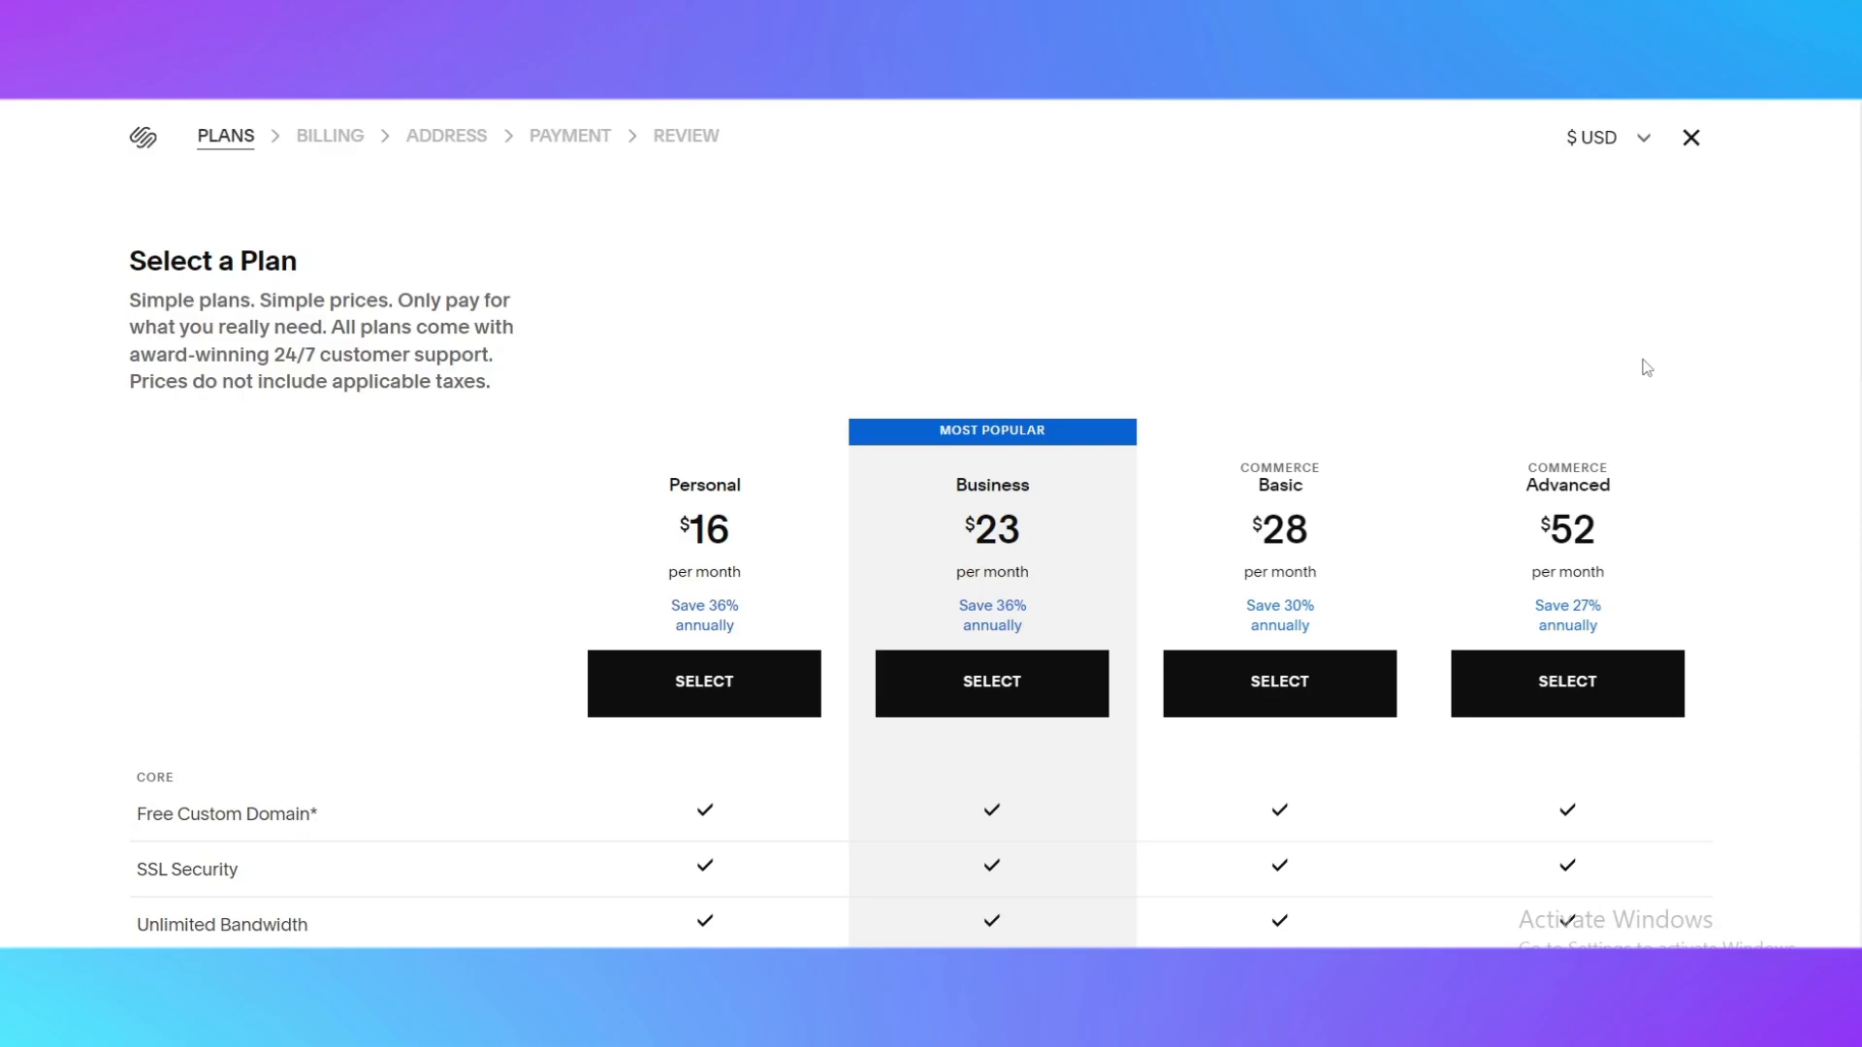
scroll(1247, 540, down, 6)
scroll(1009, 532, up, 6)
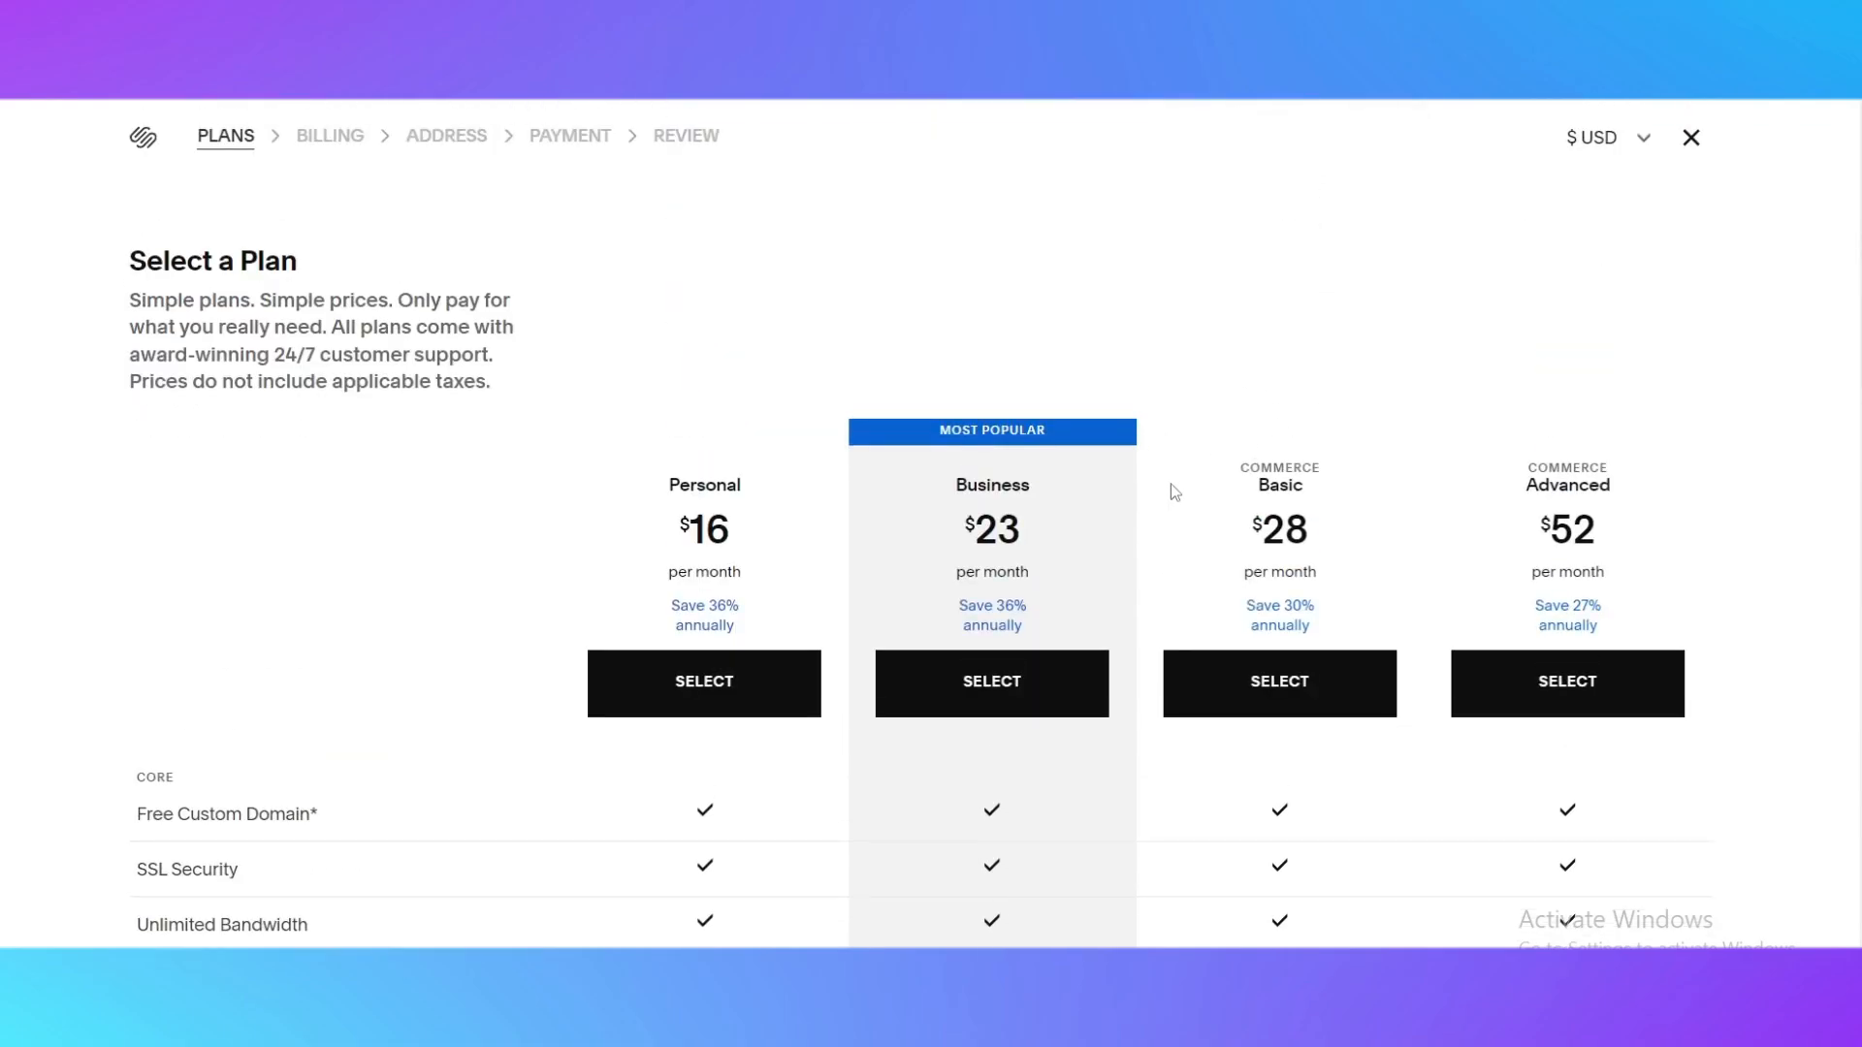